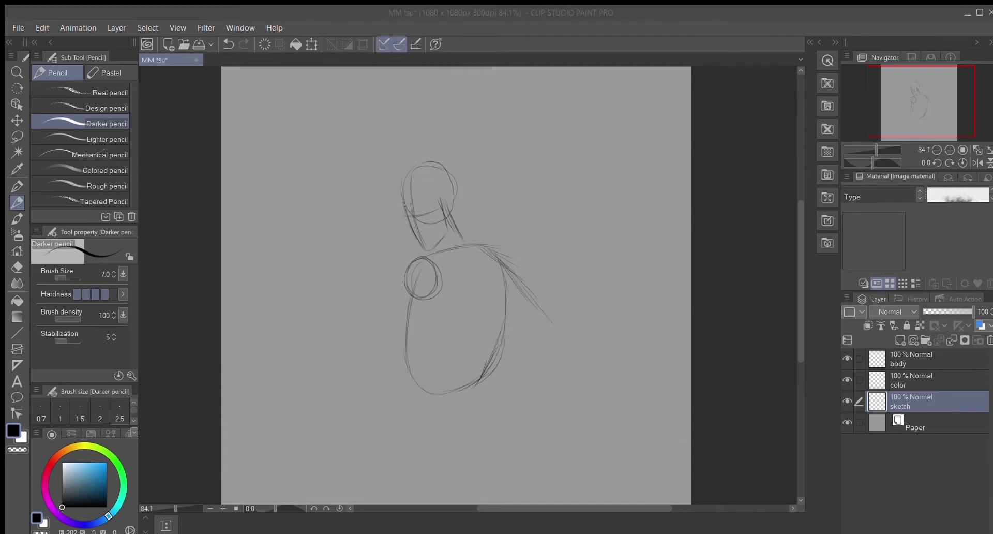
# Sketch both arms on the sketch layer with elbow circles, forearm lines and a rough raised hand using the Darker pencil.
pyautogui.moveTo(538, 371); pyautogui.dragTo(545, 336)
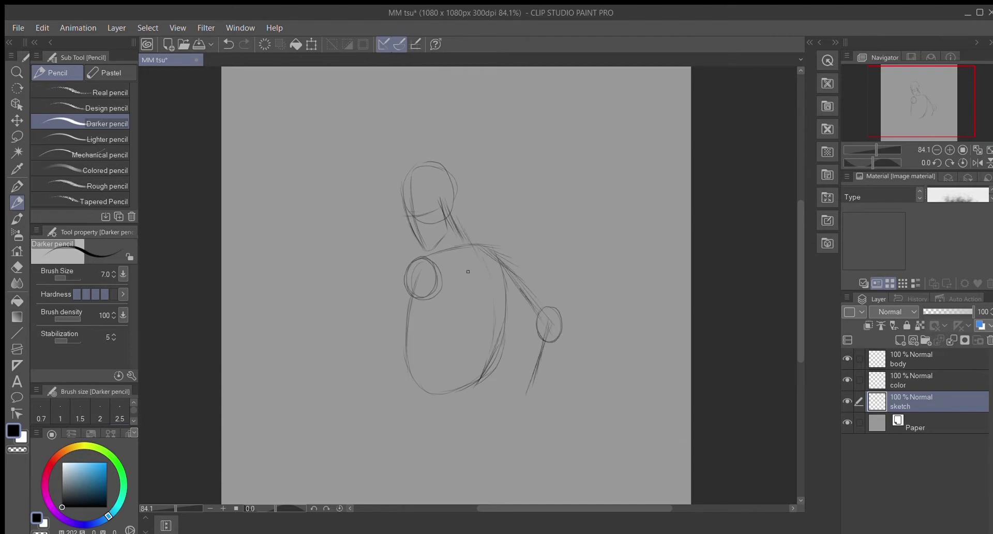
pyautogui.moveTo(397, 346); pyautogui.dragTo(401, 329)
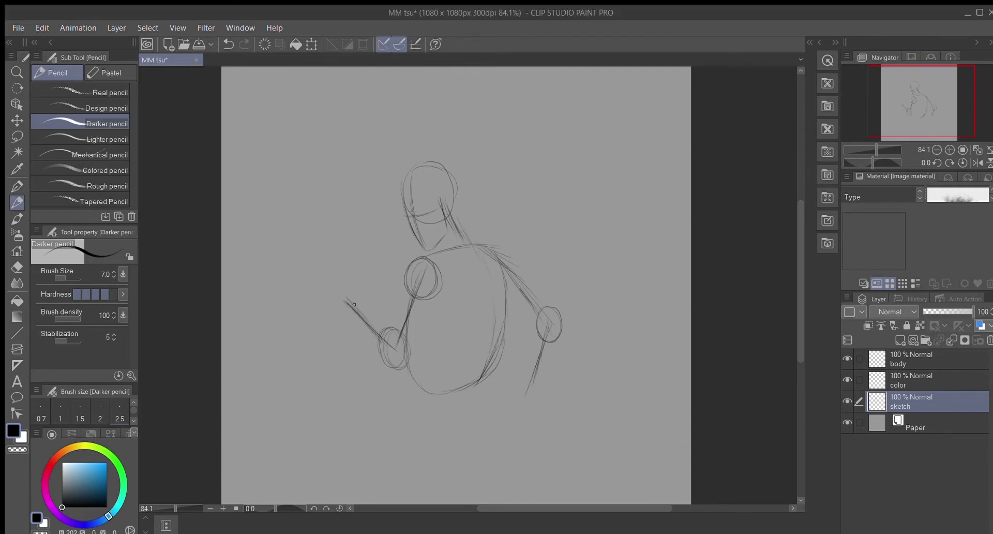
pyautogui.scroll(2, 344, 303)
pyautogui.moveTo(404, 314)
pyautogui.mouseDown()
pyautogui.moveTo(374, 288)
pyautogui.moveTo(412, 301)
pyautogui.moveTo(420, 316)
pyautogui.mouseUp()
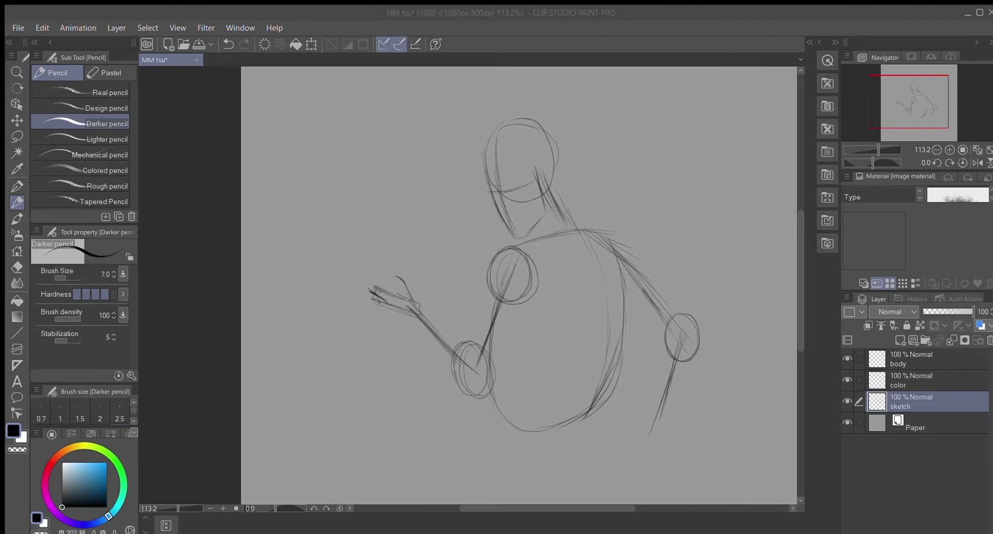
# Sketch the raised open hand supporting a wide, shallow bowl shape and add strokes at the lower back.
pyautogui.moveTo(396, 297); pyautogui.dragTo(342, 269)
pyautogui.moveTo(401, 275); pyautogui.dragTo(410, 290)
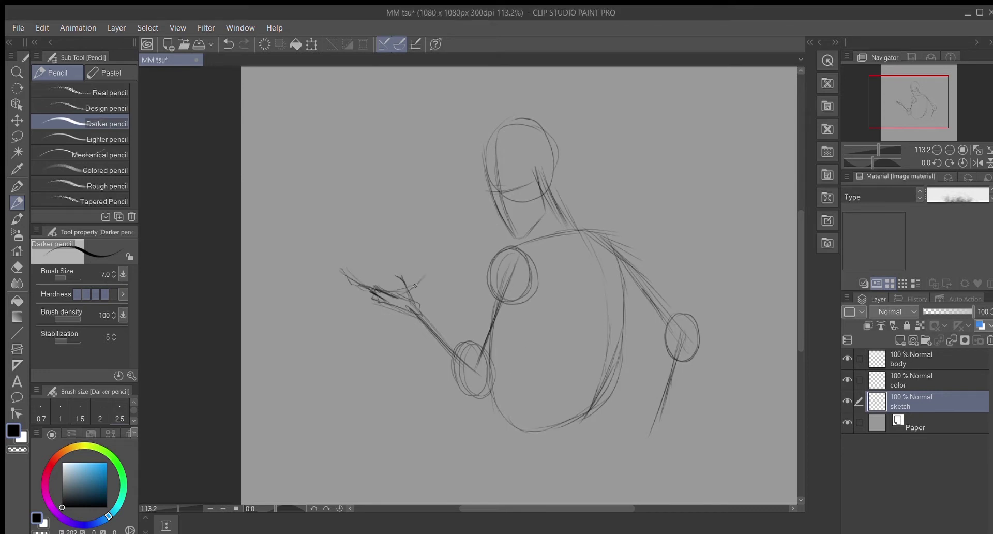
pyautogui.moveTo(373, 251); pyautogui.dragTo(409, 284)
pyautogui.moveTo(335, 247); pyautogui.dragTo(406, 266)
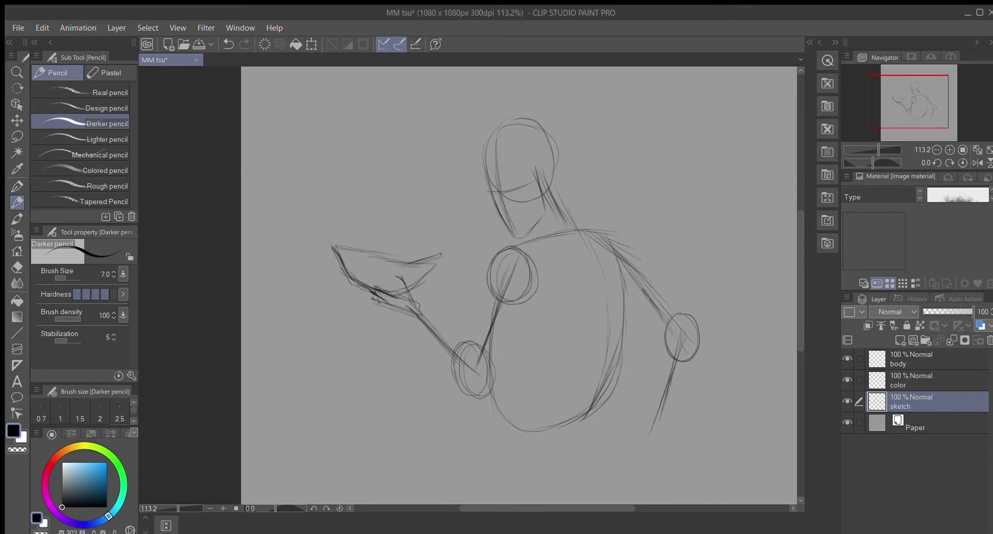
pyautogui.moveTo(600, 364); pyautogui.dragTo(566, 471)
# Lasso the raised hand with its bowl shape and rotate it slightly.
pyautogui.scroll(-3, 799, 337)
pyautogui.press('m')
pyautogui.moveTo(429, 269)
pyautogui.mouseDown()
pyautogui.moveTo(414, 295)
pyautogui.moveTo(398, 285)
pyautogui.mouseUp()
pyautogui.click(442, 316)
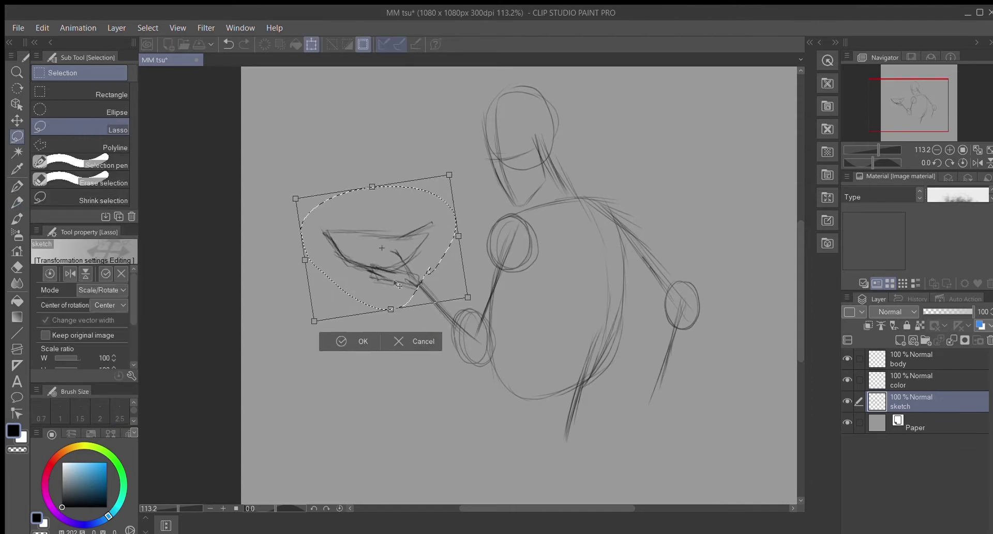
pyautogui.press('Return')
# Sketch the hips as an ellipse beneath the torso, with the tops of the thighs and waist strokes.
pyautogui.press('p')
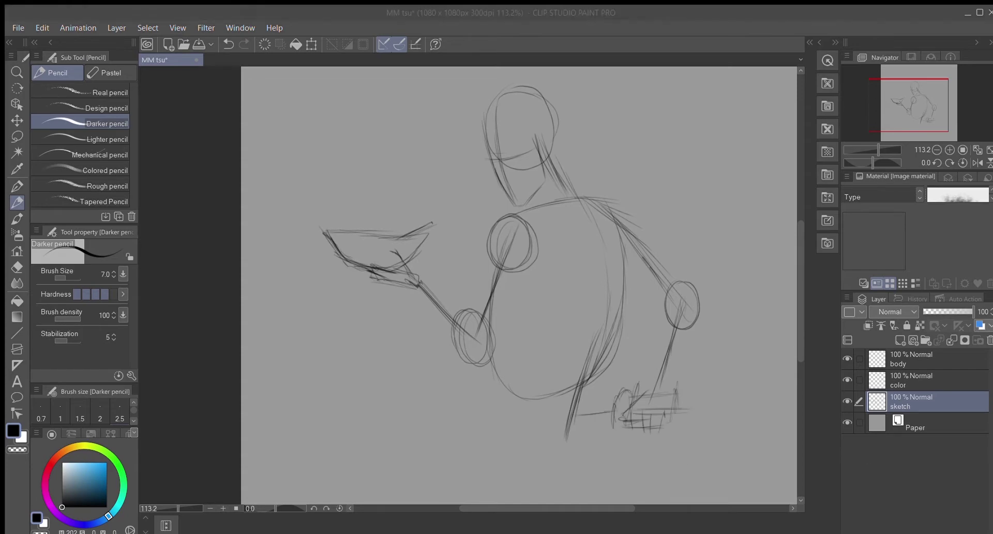
pyautogui.moveTo(580, 357); pyautogui.dragTo(568, 428)
pyautogui.moveTo(559, 414); pyautogui.dragTo(602, 451)
pyautogui.scroll(-3, 518, 284)
pyautogui.moveTo(594, 317); pyautogui.dragTo(607, 396)
pyautogui.moveTo(495, 309); pyautogui.dragTo(461, 392)
# Select the whole figure sketch, scale it to 131%, deselect it and save the file.
pyautogui.scroll(-5, 466, 362)
pyautogui.press('m')
pyautogui.moveTo(468, 153); pyautogui.dragTo(463, 156)
pyautogui.hotkey('ctrl', 't')
pyautogui.moveTo(653, 417); pyautogui.dragTo(735, 487)
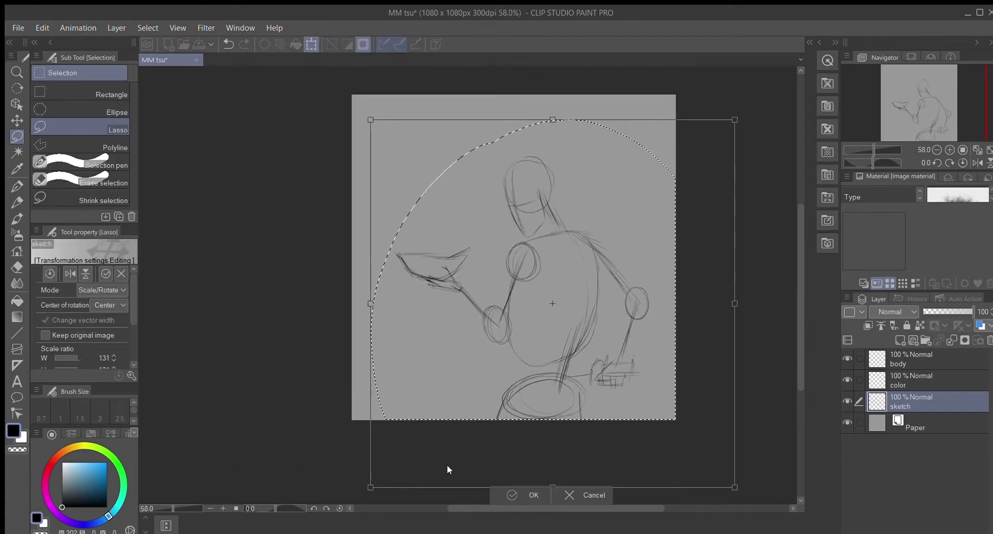
pyautogui.press('Return')
pyautogui.hotkey('ctrl', 'd')
pyautogui.scroll(1, 779, 319)
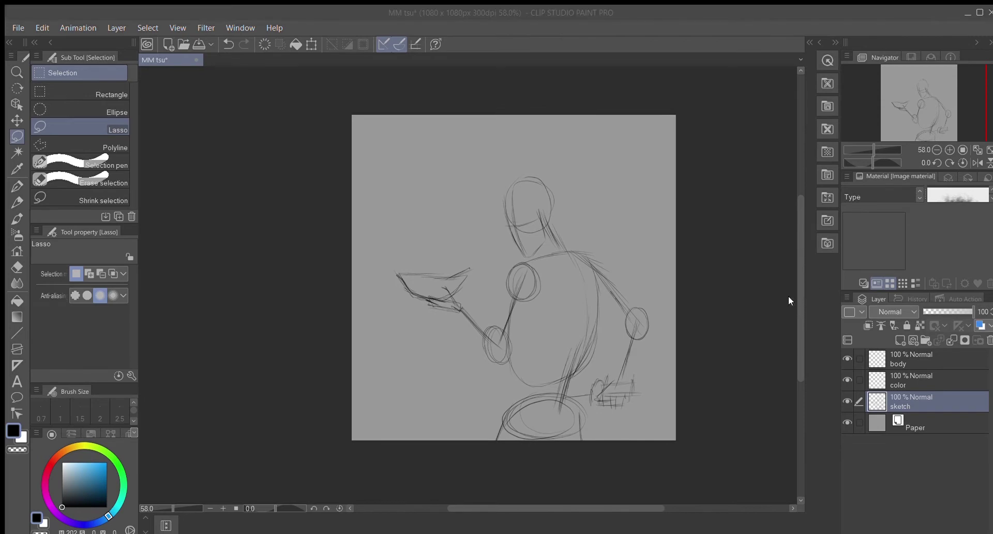
pyautogui.hotkey('ctrl', 's')
# Sketch a long weapon running diagonally behind the back from the hip past the shoulder, with a ribbon hanging from its grip.
pyautogui.scroll(4, 790, 284)
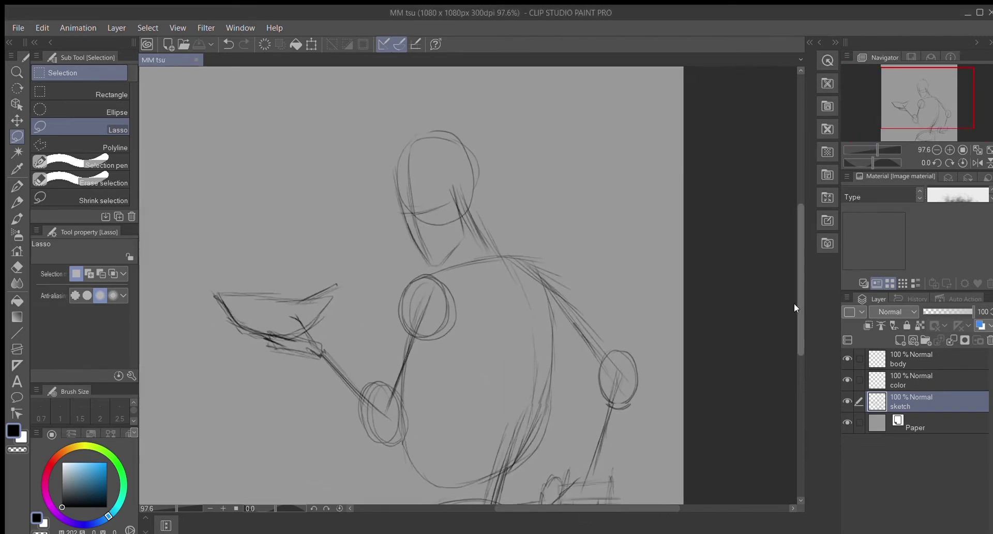
pyautogui.press('p')
pyautogui.moveTo(534, 182)
pyautogui.mouseDown()
pyautogui.moveTo(487, 388)
pyautogui.moveTo(481, 472)
pyautogui.mouseUp()
pyautogui.scroll(-1, 481, 440)
pyautogui.moveTo(490, 331); pyautogui.dragTo(466, 484)
pyautogui.moveTo(797, 347); pyautogui.dragTo(800, 321)
pyautogui.moveTo(574, 127)
pyautogui.mouseDown()
pyautogui.moveTo(569, 190)
pyautogui.moveTo(512, 368)
pyautogui.mouseUp()
pyautogui.scroll(-3, 574, 307)
pyautogui.moveTo(566, 130); pyautogui.dragTo(523, 333)
pyautogui.moveTo(546, 245); pyautogui.dragTo(492, 472)
pyautogui.scroll(5, 560, 221)
pyautogui.moveTo(583, 179); pyautogui.dragTo(610, 285)
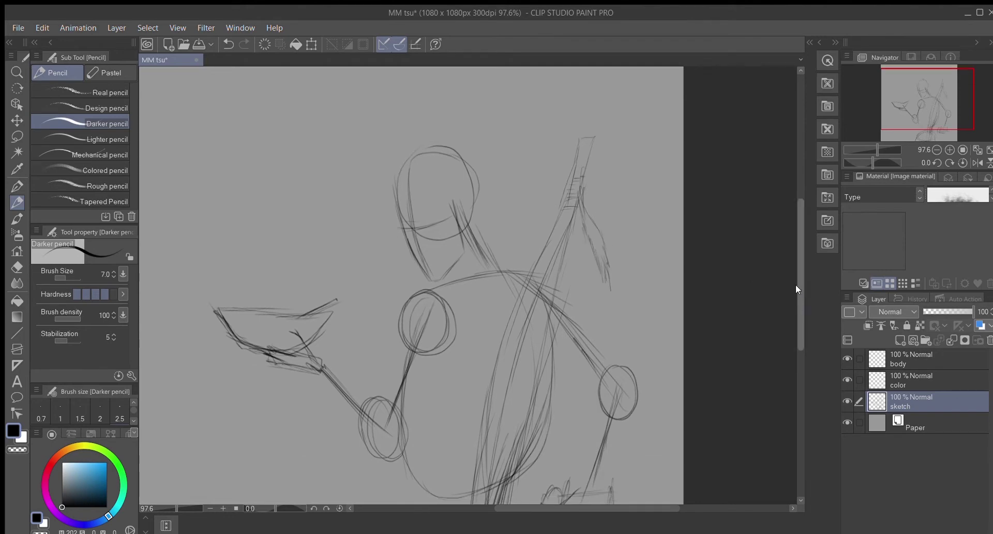
# Sketch the collar around the neck and the cloth streaming from the shoulders behind the back toward the canvas edge.
pyautogui.scroll(-1, 797, 288)
pyautogui.moveTo(433, 259)
pyautogui.mouseDown()
pyautogui.moveTo(484, 236)
pyautogui.moveTo(538, 250)
pyautogui.moveTo(428, 267)
pyautogui.mouseUp()
pyautogui.moveTo(540, 258); pyautogui.dragTo(683, 303)
pyautogui.moveTo(553, 270); pyautogui.dragTo(683, 297)
pyautogui.moveTo(587, 300); pyautogui.dragTo(683, 306)
pyautogui.moveTo(601, 325); pyautogui.dragTo(648, 345)
pyautogui.moveTo(682, 406); pyautogui.dragTo(642, 386)
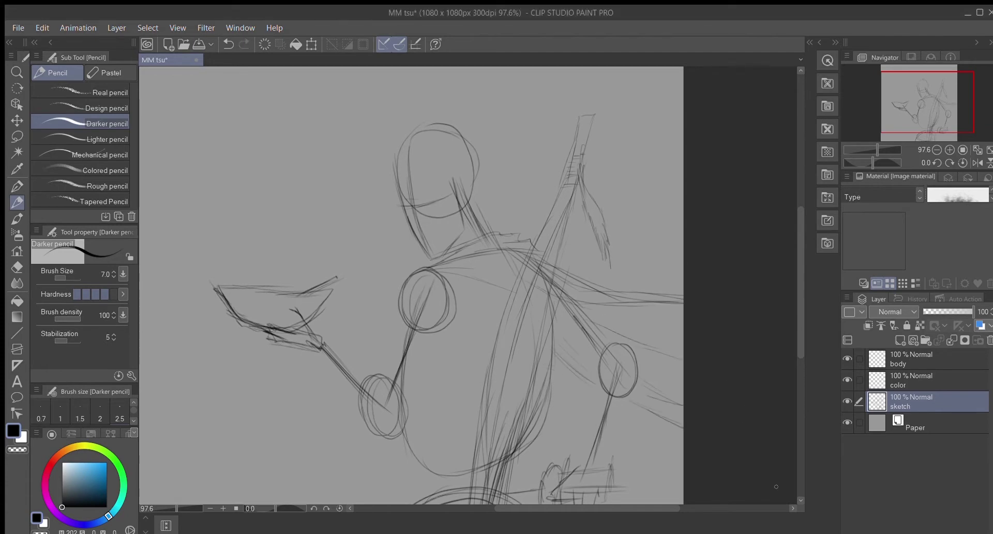
# Sketch a handle jutting out at the front of the waist and hatch inside the hip ellipse.
pyautogui.scroll(-5, 806, 355)
pyautogui.moveTo(438, 390)
pyautogui.mouseDown()
pyautogui.moveTo(372, 352)
pyautogui.moveTo(403, 382)
pyautogui.moveTo(405, 359)
pyautogui.mouseUp()
pyautogui.moveTo(402, 363); pyautogui.dragTo(356, 341)
pyautogui.moveTo(349, 362); pyautogui.dragTo(362, 369)
pyautogui.moveTo(428, 385); pyautogui.dragTo(501, 429)
pyautogui.moveTo(409, 392); pyautogui.dragTo(460, 437)
pyautogui.moveTo(441, 397); pyautogui.dragTo(489, 428)
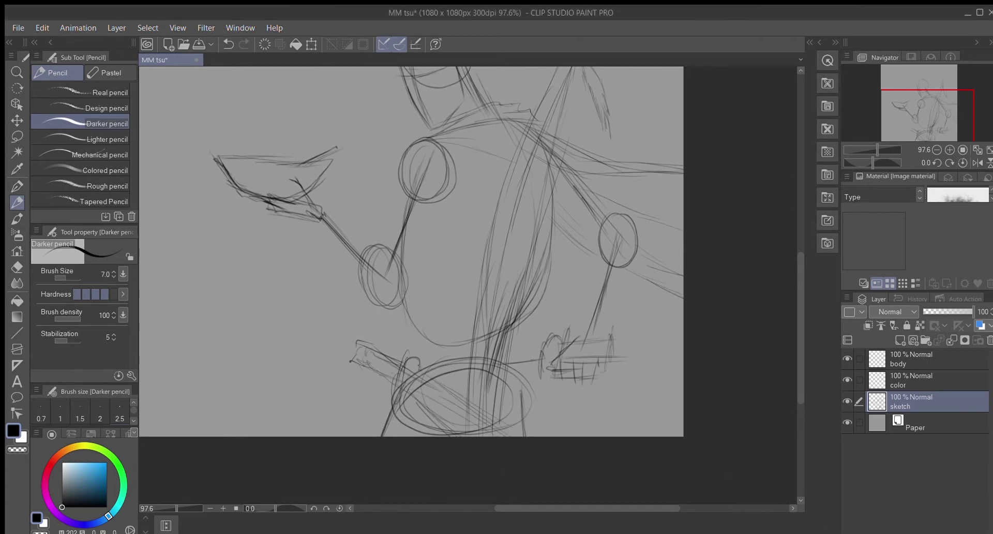
pyautogui.moveTo(435, 398); pyautogui.dragTo(444, 432)
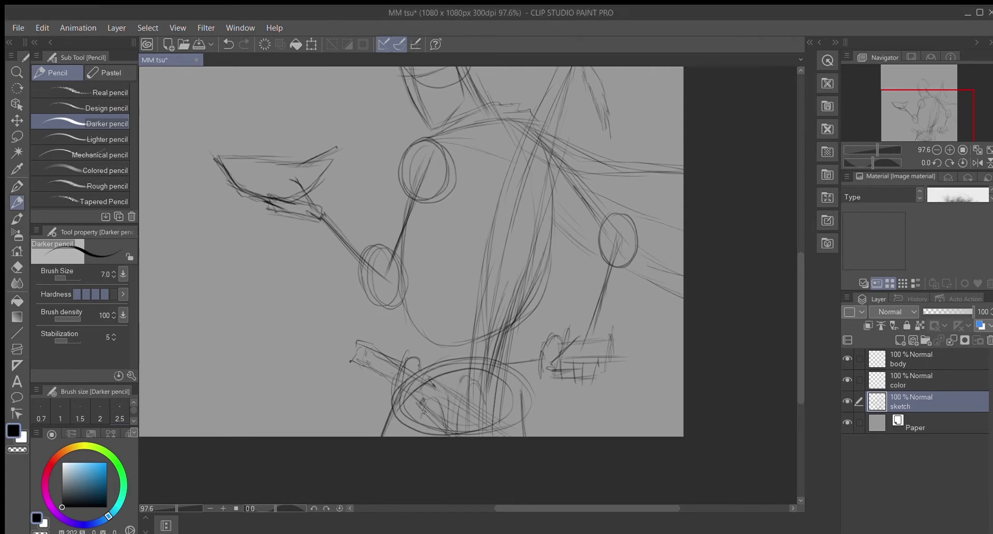
# Sketch the spiky hair outline around the head, the ear and the neck lines.
pyautogui.scroll(3, 798, 269)
pyautogui.scroll(4, 797, 269)
pyautogui.scroll(2, 798, 269)
pyautogui.moveTo(322, 177)
pyautogui.mouseDown()
pyautogui.moveTo(336, 270)
pyautogui.moveTo(362, 337)
pyautogui.moveTo(423, 373)
pyautogui.moveTo(458, 313)
pyautogui.mouseUp()
pyautogui.moveTo(451, 329); pyautogui.dragTo(468, 249)
pyautogui.moveTo(454, 309)
pyautogui.mouseDown()
pyautogui.moveTo(468, 285)
pyautogui.moveTo(458, 217)
pyautogui.mouseUp()
pyautogui.scroll(3, 328, 249)
pyautogui.moveTo(329, 292)
pyautogui.mouseDown()
pyautogui.moveTo(318, 220)
pyautogui.moveTo(445, 197)
pyautogui.moveTo(487, 245)
pyautogui.mouseUp()
pyautogui.scroll(-3, 487, 243)
pyautogui.moveTo(481, 137)
pyautogui.mouseDown()
pyautogui.moveTo(498, 262)
pyautogui.moveTo(542, 316)
pyautogui.mouseUp()
# Strengthen the collar edges across the shoulders and begin the near shoulder's contour.
pyautogui.scroll(-5, 524, 307)
pyautogui.scroll(-1, 524, 306)
pyautogui.moveTo(445, 272); pyautogui.dragTo(534, 253)
pyautogui.moveTo(424, 290); pyautogui.dragTo(505, 275)
pyautogui.scroll(-1, 505, 275)
pyautogui.moveTo(399, 296)
pyautogui.mouseDown()
pyautogui.moveTo(420, 267)
pyautogui.moveTo(397, 317)
pyautogui.mouseUp()
pyautogui.moveTo(924, 125); pyautogui.dragTo(924, 123)
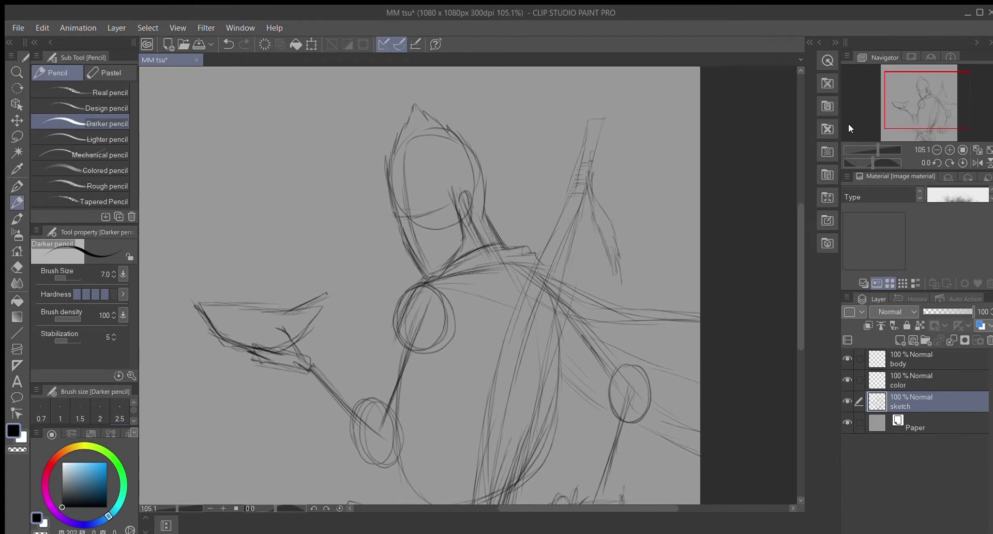
# Sketch the near shoulder and upper arm contours down to the elbow of the raised arm.
pyautogui.scroll(-1, 797, 291)
pyautogui.moveTo(432, 241); pyautogui.dragTo(402, 281)
pyautogui.moveTo(414, 256); pyautogui.dragTo(388, 321)
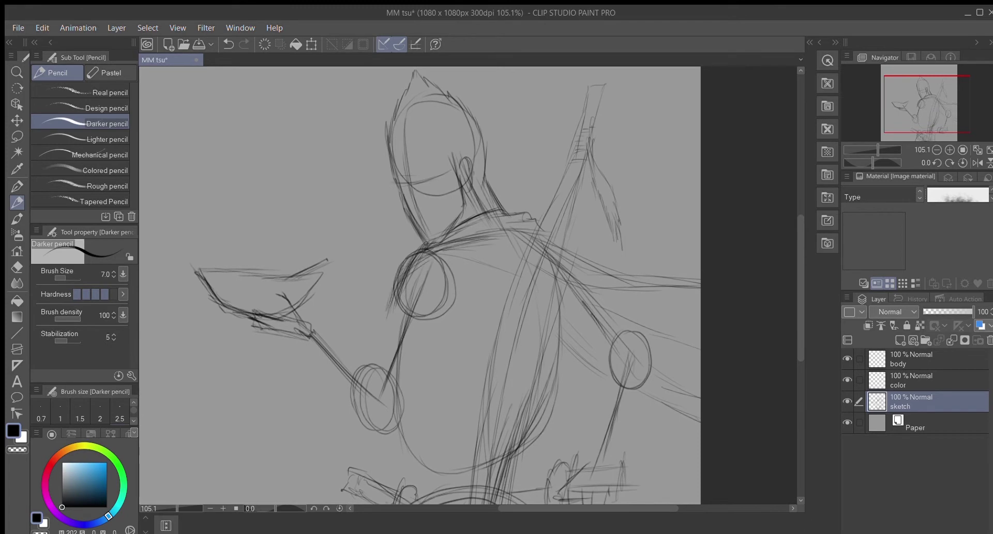
pyautogui.moveTo(415, 253); pyautogui.dragTo(386, 311)
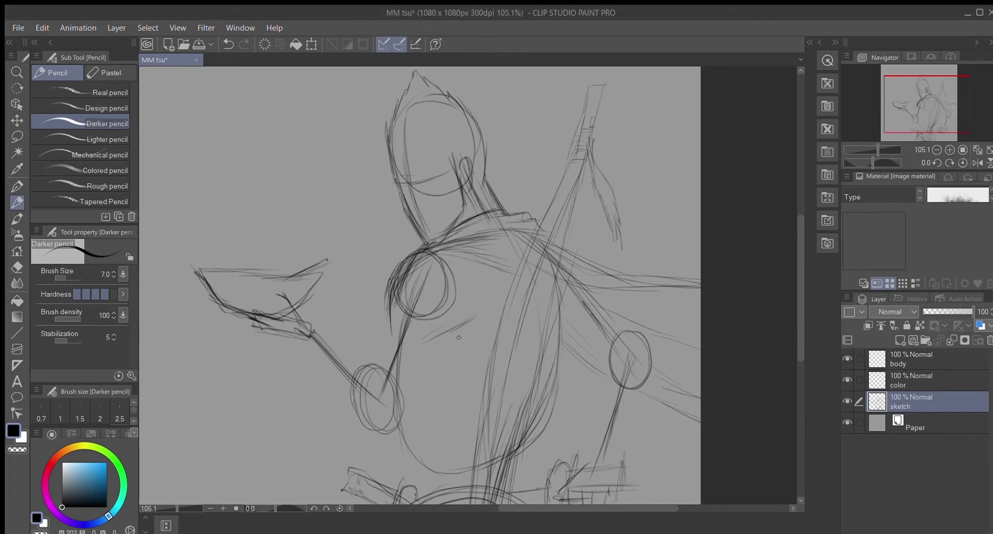
pyautogui.moveTo(387, 321); pyautogui.dragTo(366, 380)
pyautogui.scroll(-1, 366, 380)
pyautogui.moveTo(393, 323); pyautogui.dragTo(361, 354)
# Sketch the raised forearm's contours between the elbow and wrist, plus a fold across the shoulder cloth.
pyautogui.moveTo(315, 284); pyautogui.dragTo(380, 333)
pyautogui.moveTo(291, 302); pyautogui.dragTo(342, 372)
pyautogui.moveTo(307, 322)
pyautogui.mouseDown()
pyautogui.moveTo(369, 394)
pyautogui.moveTo(280, 291)
pyautogui.moveTo(365, 318)
pyautogui.mouseUp()
pyautogui.moveTo(430, 203); pyautogui.dragTo(520, 224)
pyautogui.scroll(1, 469, 205)
pyautogui.scroll(-1, 469, 205)
pyautogui.scroll(1, 469, 206)
pyautogui.scroll(-1, 470, 206)
# Refine the raised hand by sketching its thumb, palm and fingers beneath the bowl shape.
pyautogui.moveTo(315, 272); pyautogui.dragTo(295, 231)
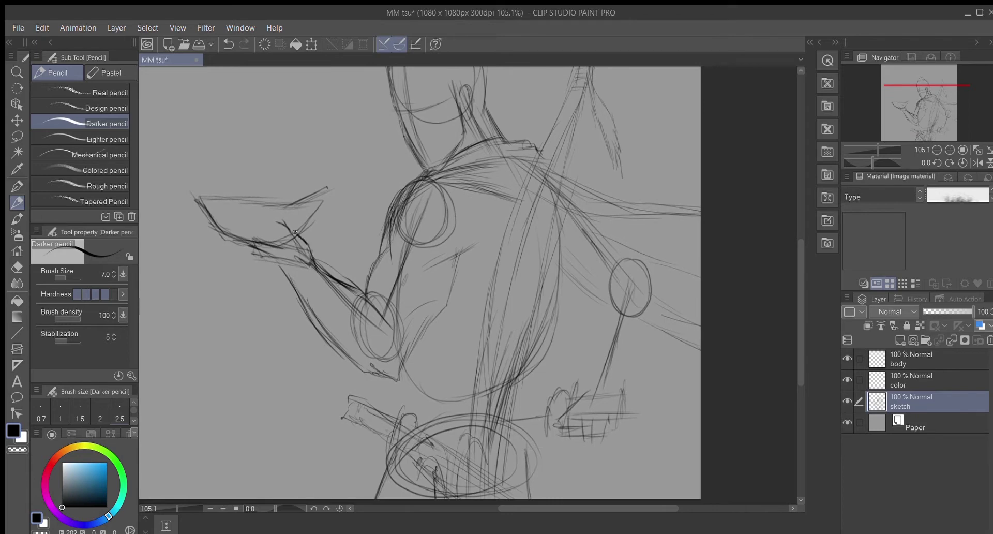
pyautogui.moveTo(241, 251); pyautogui.dragTo(290, 274)
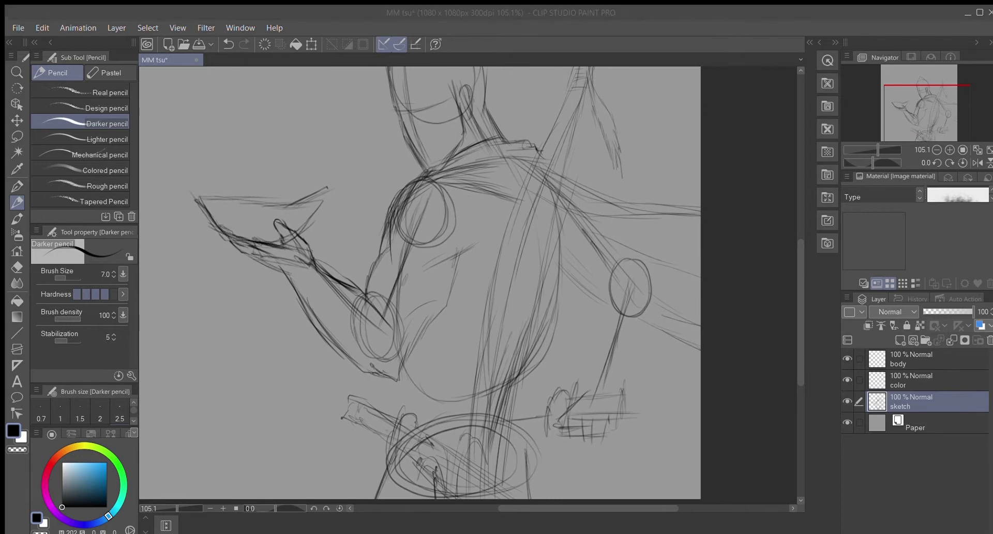
pyautogui.scroll(-1, 250, 252)
pyautogui.scroll(2, 251, 252)
pyautogui.moveTo(223, 250); pyautogui.dragTo(258, 220)
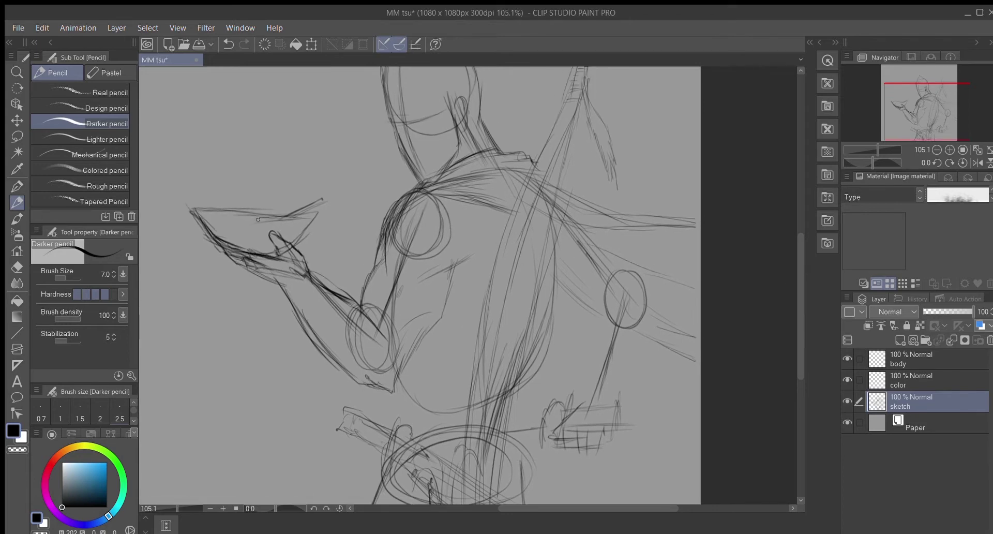
# Lasso the raised arm and hand, move them slightly closer to the torso, and deselect.
pyautogui.press('m')
pyautogui.moveTo(414, 195)
pyautogui.mouseDown()
pyautogui.moveTo(451, 347)
pyautogui.moveTo(408, 197)
pyautogui.moveTo(373, 278)
pyautogui.moveTo(373, 309)
pyautogui.mouseUp()
pyautogui.hotkey('ctrl', 't')
pyautogui.press('Return')
pyautogui.hotkey('ctrl', 'd')
# Rework the shoulder cloth and sleeve contours around the repositioned arm with the pencil.
pyautogui.press('p')
pyautogui.moveTo(409, 220)
pyautogui.mouseDown()
pyautogui.moveTo(489, 220)
pyautogui.moveTo(494, 292)
pyautogui.mouseUp()
pyautogui.moveTo(491, 273)
pyautogui.mouseDown()
pyautogui.moveTo(453, 326)
pyautogui.moveTo(489, 280)
pyautogui.mouseUp()
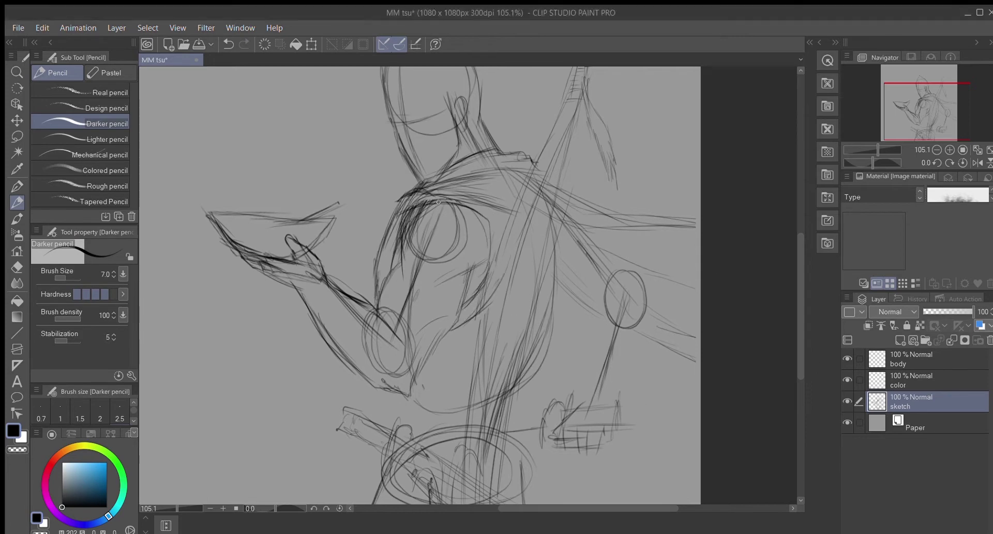
pyautogui.moveTo(801, 324)
pyautogui.mouseDown()
pyautogui.moveTo(800, 298)
pyautogui.moveTo(800, 331)
pyautogui.mouseUp()
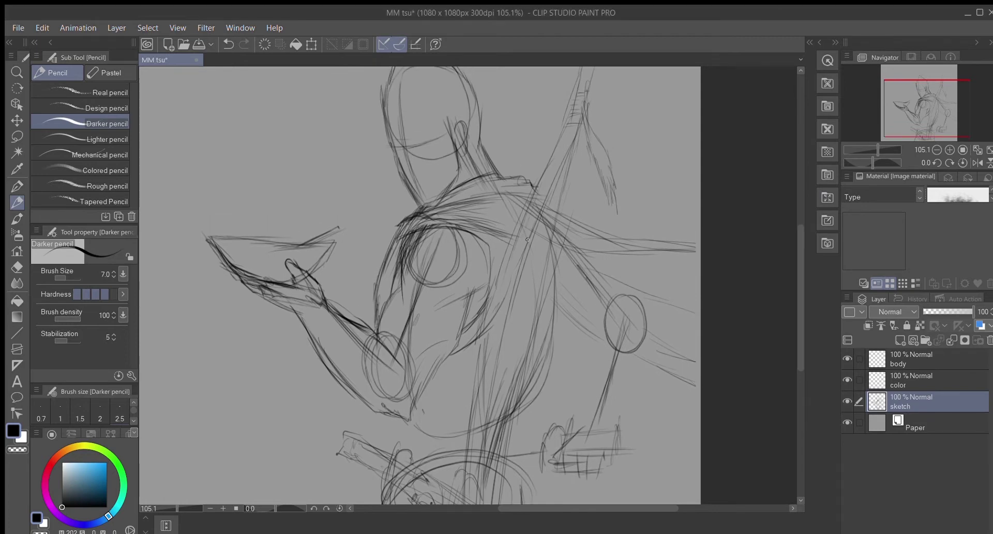
pyautogui.moveTo(799, 296); pyautogui.dragTo(799, 283)
# Lasso the back section with the slung weapon and shift it away from the raised arm.
pyautogui.moveTo(878, 149); pyautogui.dragTo(866, 149)
pyautogui.press('m')
pyautogui.moveTo(465, 414); pyautogui.dragTo(515, 204)
pyautogui.hotkey('ctrl', 't')
pyautogui.press('Return')
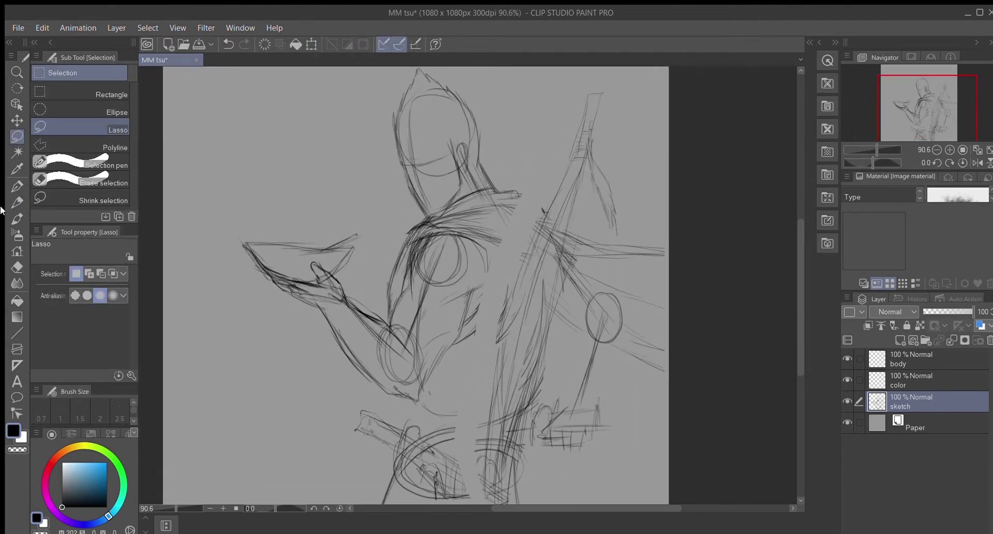
# Sketch connecting strokes between the near arm's sleeve and the shifted back section.
pyautogui.press('p')
pyautogui.scroll(-2, 795, 289)
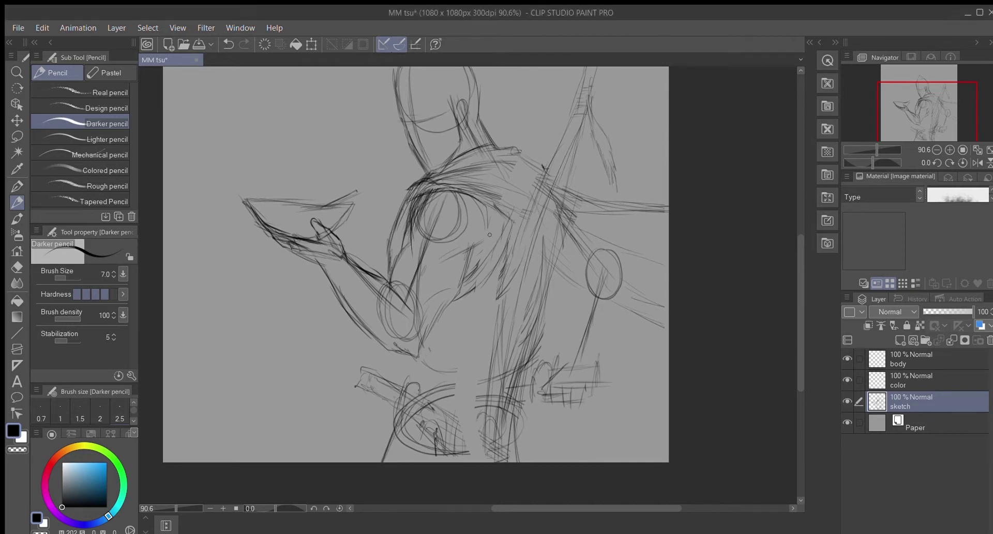
pyautogui.moveTo(488, 206); pyautogui.dragTo(478, 235)
pyautogui.scroll(1, 795, 343)
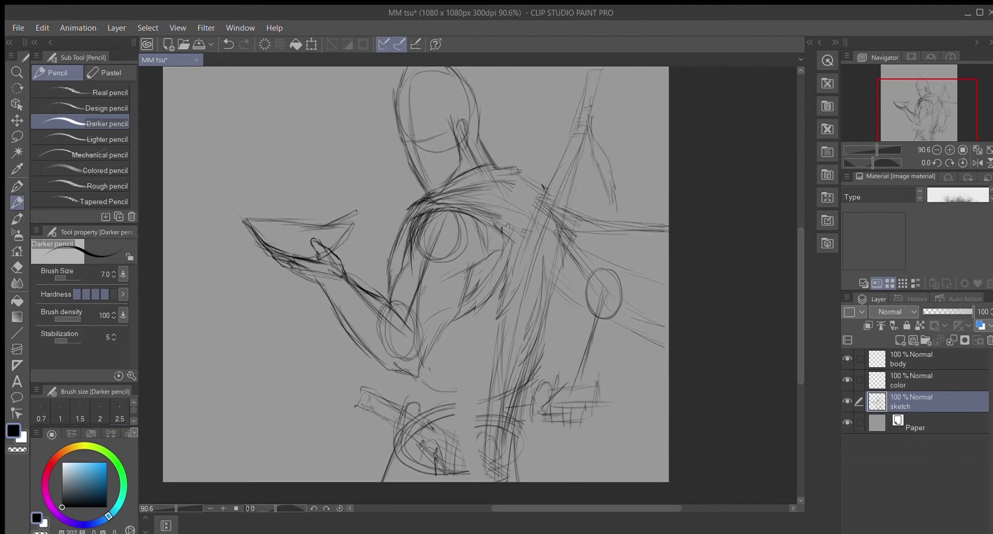
pyautogui.scroll(1, 513, 259)
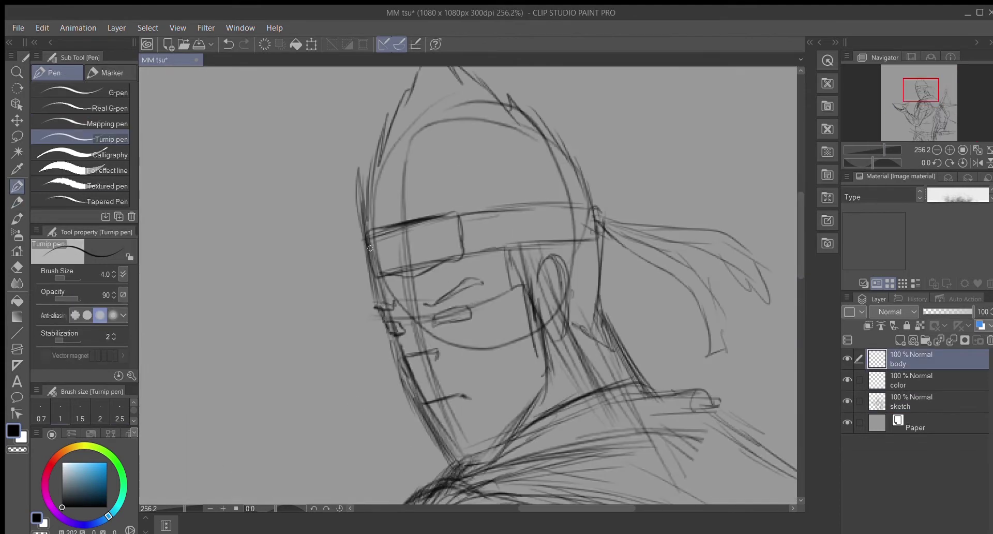
# Ink the forehead plate's lower edge with the Turnip pen and reduce the sketch layer's opacity to 66%.
pyautogui.moveTo(375, 271); pyautogui.dragTo(460, 255)
pyautogui.click(911, 402)
pyautogui.moveTo(973, 312); pyautogui.dragTo(956, 311)
# Ink the headband, its forehead plate, the knot and the trailing ribbons on the body layer.
pyautogui.click(911, 359)
pyautogui.moveTo(366, 231); pyautogui.dragTo(453, 217)
pyautogui.moveTo(453, 219); pyautogui.dragTo(457, 255)
pyautogui.moveTo(448, 213); pyautogui.dragTo(594, 207)
pyautogui.moveTo(461, 252)
pyautogui.mouseDown()
pyautogui.moveTo(604, 229)
pyautogui.moveTo(748, 317)
pyautogui.mouseUp()
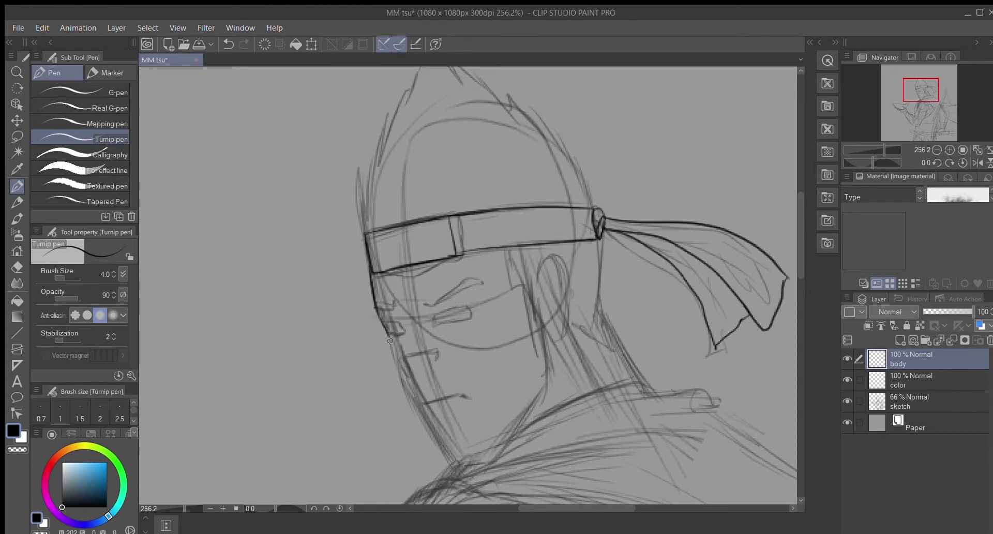
# Ink the face outline down to the chin, the jaw, the ear and the hairline below the headband.
pyautogui.scroll(1, 363, 237)
pyautogui.scroll(-2, 363, 237)
pyautogui.moveTo(366, 194)
pyautogui.mouseDown()
pyautogui.moveTo(402, 325)
pyautogui.moveTo(452, 395)
pyautogui.moveTo(551, 316)
pyautogui.moveTo(559, 266)
pyautogui.mouseUp()
pyautogui.moveTo(569, 193); pyautogui.dragTo(562, 247)
pyautogui.moveTo(552, 232); pyautogui.dragTo(554, 270)
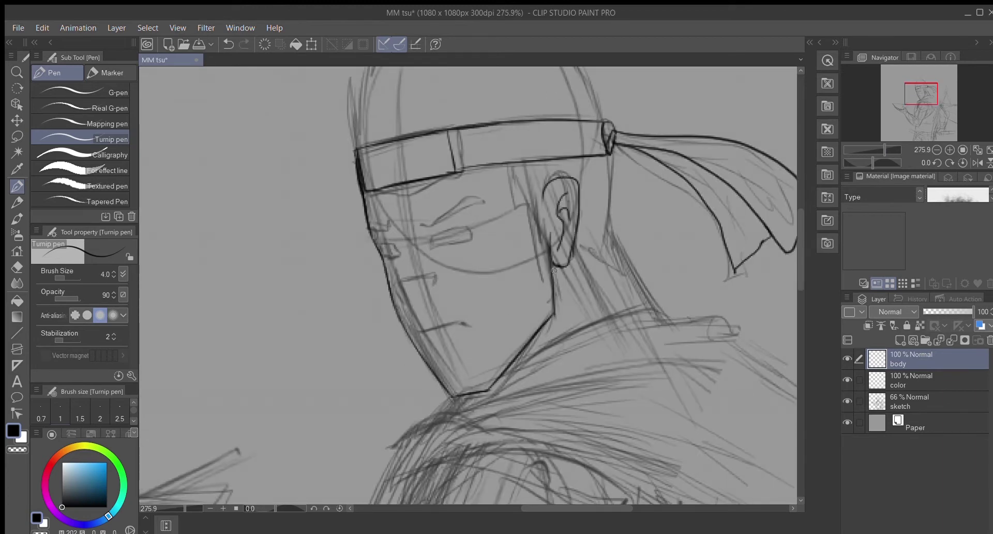
pyautogui.moveTo(367, 189); pyautogui.dragTo(477, 166)
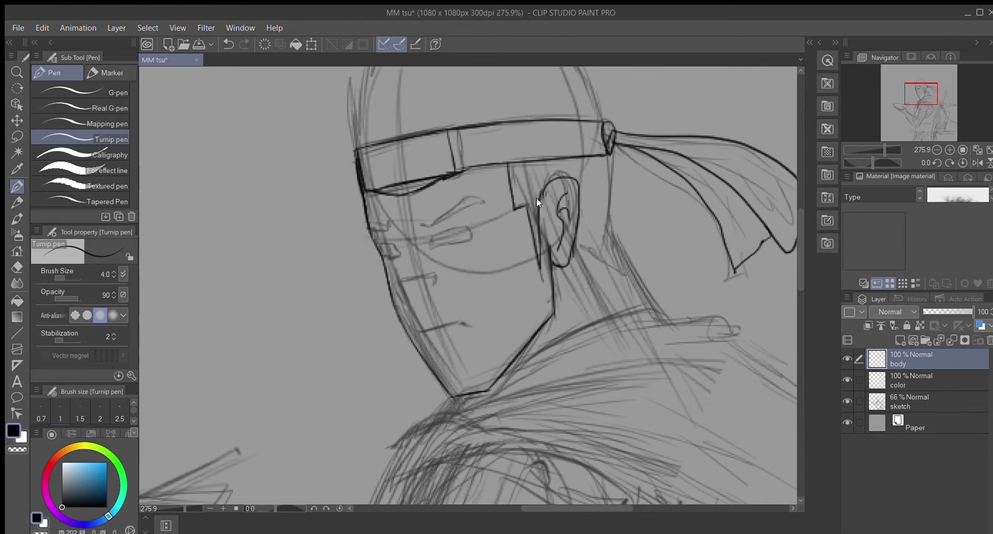
# Ink the collar's upper edges and the neck lines behind the ear.
pyautogui.scroll(-2, 536, 197)
pyautogui.moveTo(472, 330)
pyautogui.mouseDown()
pyautogui.moveTo(543, 292)
pyautogui.moveTo(679, 253)
pyautogui.moveTo(700, 256)
pyautogui.mouseUp()
pyautogui.moveTo(735, 271); pyautogui.dragTo(792, 266)
pyautogui.moveTo(499, 333)
pyautogui.mouseDown()
pyautogui.moveTo(650, 274)
pyautogui.moveTo(693, 326)
pyautogui.mouseUp()
pyautogui.scroll(3, 647, 290)
pyautogui.moveTo(608, 175); pyautogui.dragTo(655, 325)
pyautogui.moveTo(575, 266); pyautogui.dragTo(624, 293)
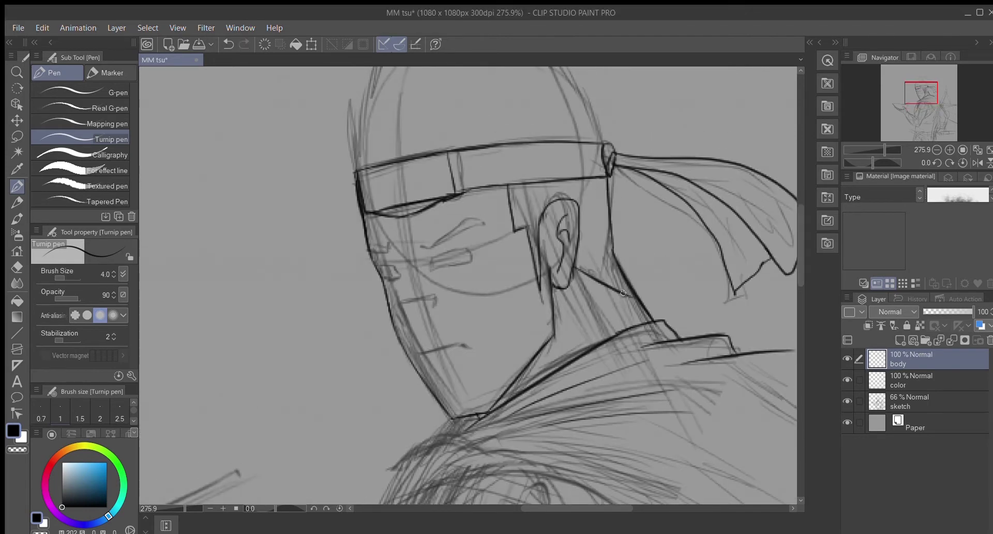
# Ink the hair outline above the headband and the rear edge of the collar.
pyautogui.scroll(5, 624, 293)
pyautogui.moveTo(357, 331)
pyautogui.mouseDown()
pyautogui.moveTo(357, 251)
pyautogui.moveTo(416, 150)
pyautogui.moveTo(445, 145)
pyautogui.moveTo(518, 192)
pyautogui.mouseUp()
pyautogui.moveTo(511, 177)
pyautogui.mouseDown()
pyautogui.moveTo(571, 230)
pyautogui.moveTo(608, 307)
pyautogui.mouseUp()
pyautogui.moveTo(885, 149)
pyautogui.mouseDown()
pyautogui.moveTo(875, 146)
pyautogui.moveTo(883, 149)
pyautogui.mouseUp()
pyautogui.moveTo(711, 277); pyautogui.dragTo(719, 319)
pyautogui.moveTo(882, 149); pyautogui.dragTo(881, 149)
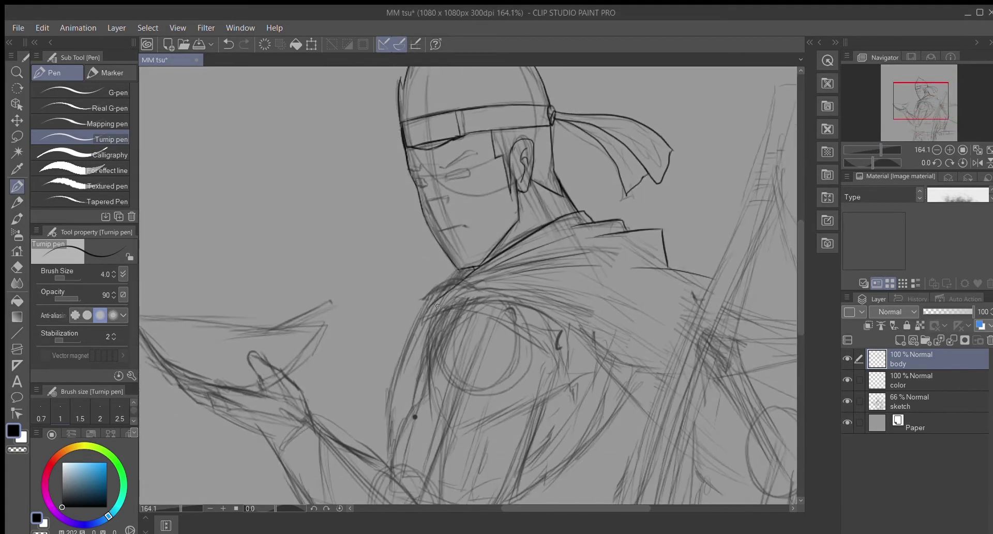
# Ink the front contour of the near shoulder and upper arm, and the cloth edge draping over the shoulder.
pyautogui.moveTo(399, 381); pyautogui.dragTo(391, 462)
pyautogui.moveTo(393, 425); pyautogui.dragTo(392, 472)
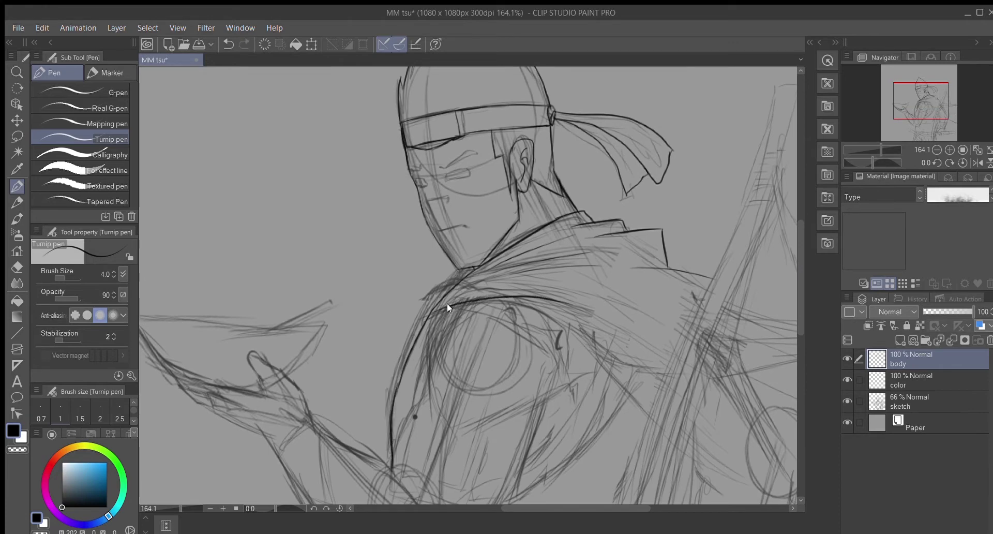
pyautogui.moveTo(595, 309); pyautogui.dragTo(691, 358)
pyautogui.moveTo(647, 280)
pyautogui.mouseDown()
pyautogui.moveTo(435, 309)
pyautogui.moveTo(464, 226)
pyautogui.mouseUp()
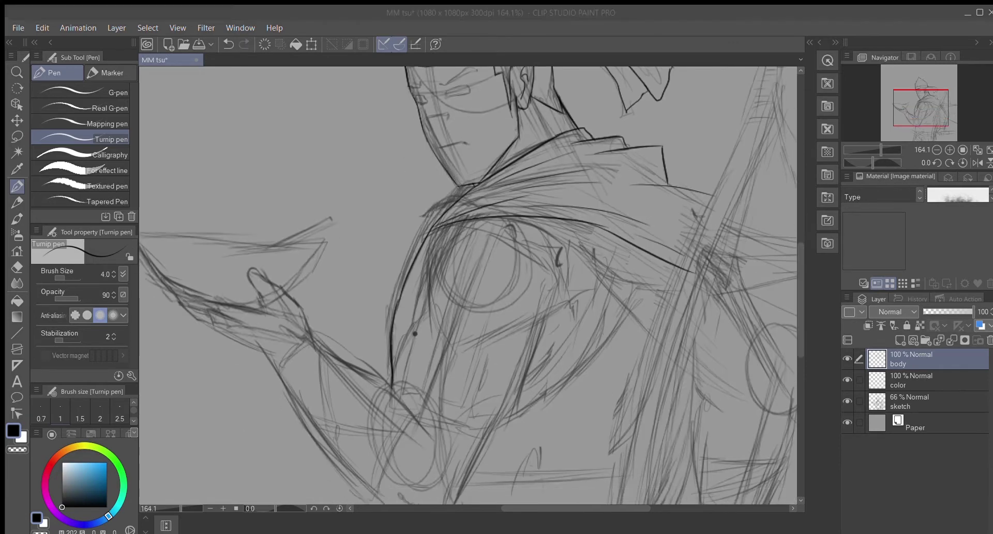
# Ink the back of the upper arm, the elbow and both forearm contours, undoing the faulty strokes.
pyautogui.moveTo(434, 259); pyautogui.dragTo(404, 351)
pyautogui.hotkey('ctrl', 'z')
pyautogui.moveTo(528, 307)
pyautogui.mouseDown()
pyautogui.moveTo(577, 334)
pyautogui.moveTo(471, 484)
pyautogui.mouseUp()
pyautogui.moveTo(517, 393); pyautogui.dragTo(517, 304)
pyautogui.moveTo(481, 371)
pyautogui.mouseDown()
pyautogui.moveTo(446, 434)
pyautogui.moveTo(306, 337)
pyautogui.moveTo(276, 257)
pyautogui.mouseUp()
pyautogui.hotkey('ctrl', 'z')
pyautogui.moveTo(440, 433); pyautogui.dragTo(259, 254)
pyautogui.moveTo(312, 261); pyautogui.dragTo(425, 344)
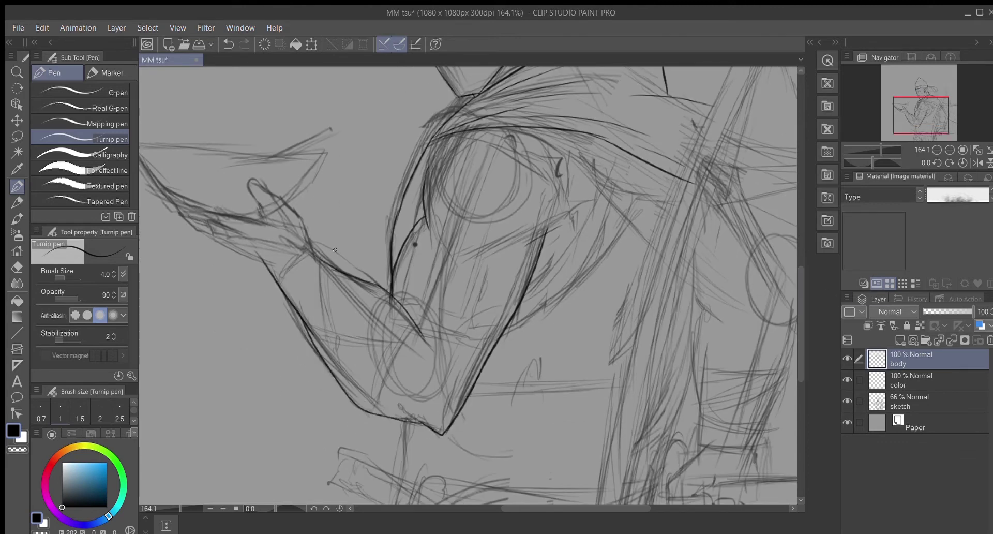
# Ink the sleeve edge curving over the near shoulder toward the back of the arm.
pyautogui.moveTo(283, 268); pyautogui.dragTo(283, 352)
pyautogui.moveTo(434, 247)
pyautogui.mouseDown()
pyautogui.moveTo(441, 241)
pyautogui.moveTo(545, 323)
pyautogui.mouseUp()
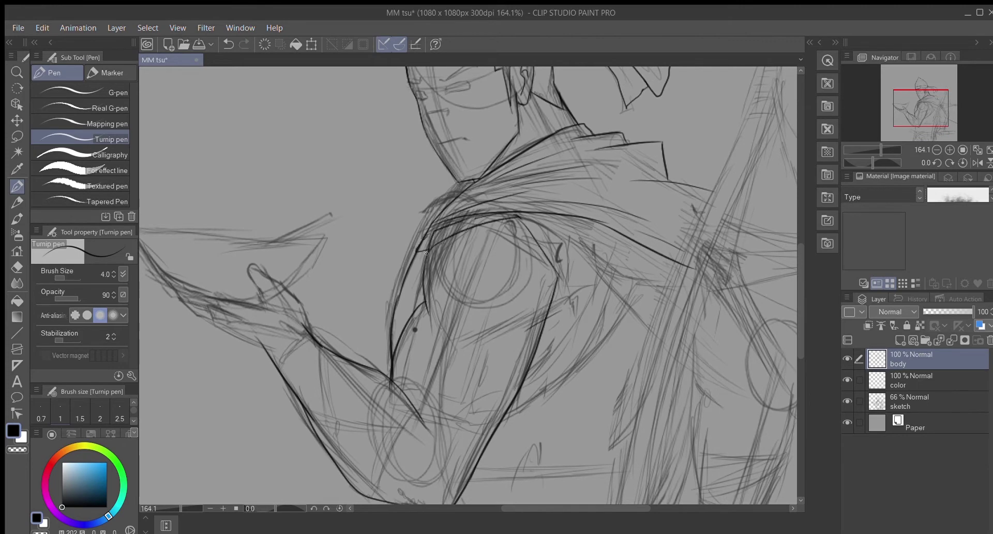
# Ink the curved strap edges running from the rear shoulder down behind the upper arm, plus the small details beside the armpit.
pyautogui.moveTo(408, 295); pyautogui.dragTo(408, 287)
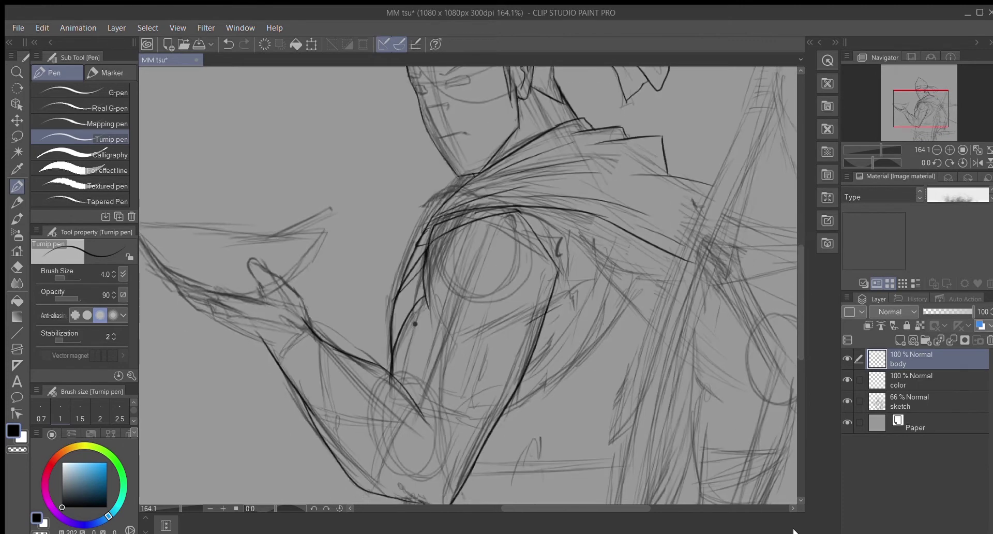
pyautogui.moveTo(595, 307); pyautogui.dragTo(551, 365)
pyautogui.moveTo(629, 233); pyautogui.dragTo(530, 362)
pyautogui.hotkey('ctrl', 'z')
pyautogui.moveTo(617, 230); pyautogui.dragTo(530, 358)
pyautogui.moveTo(605, 332); pyautogui.dragTo(515, 398)
pyautogui.hotkey('ctrl', 'z')
pyautogui.moveTo(634, 265); pyautogui.dragTo(517, 392)
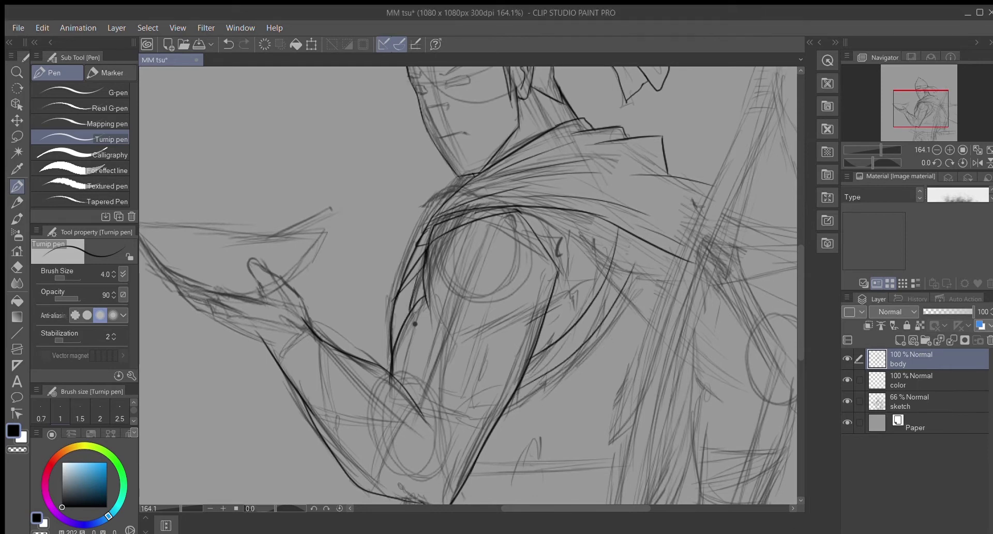
pyautogui.moveTo(538, 208); pyautogui.dragTo(561, 243)
pyautogui.moveTo(593, 271); pyautogui.dragTo(566, 331)
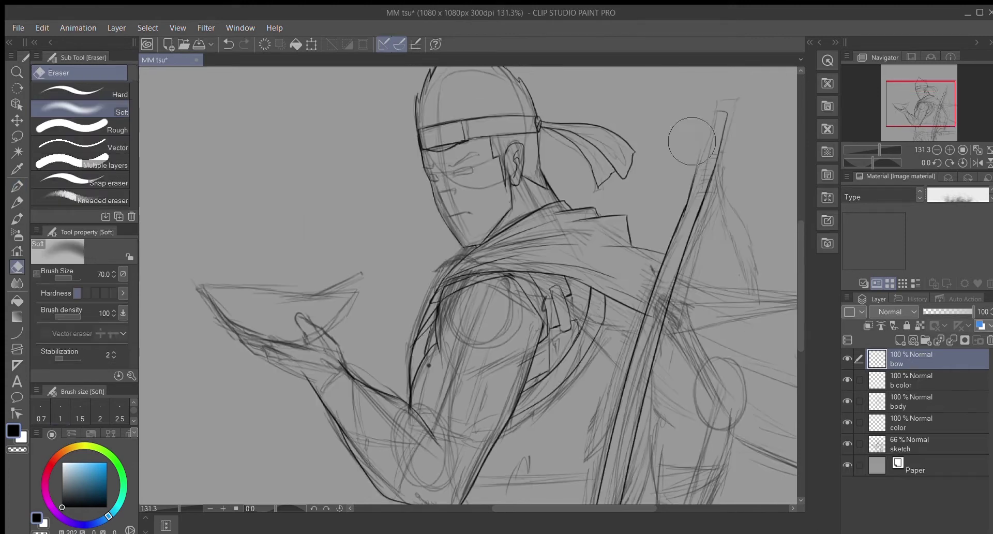
# Ink the bow's upper tip and add its long rear edge as a size 3 curve running off the canvas's lower edge.
pyautogui.press('p')
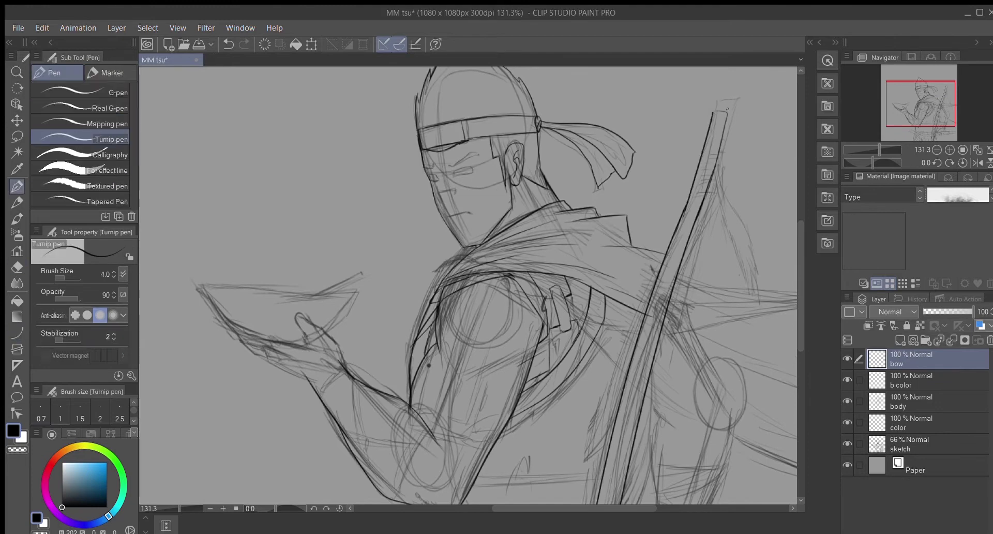
pyautogui.hotkey('ctrl', '-')
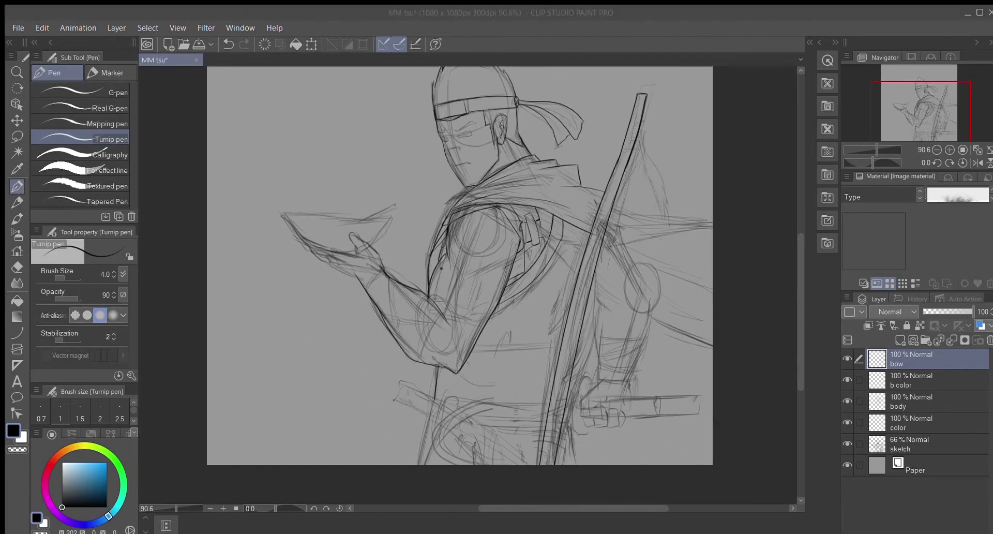
pyautogui.press('u')
pyautogui.scroll(-1, 460, 274)
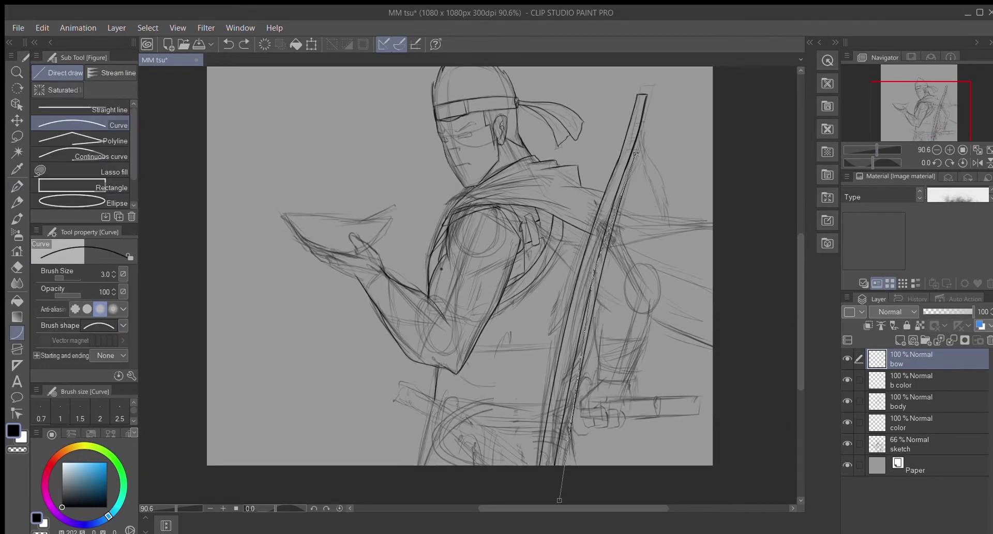
pyautogui.hotkey('ctrl', '+')
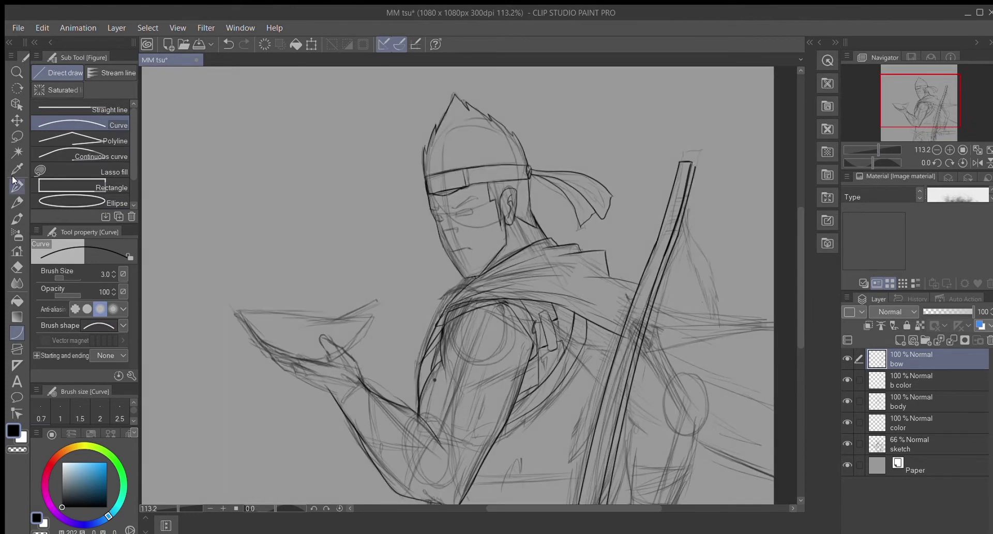
# Close the bow's tip with the Turnip pen and ink the wrapped bands around its lower grip.
pyautogui.press('p')
pyautogui.hotkey('ctrl', '-')
pyautogui.scroll(-1, 461, 275)
pyautogui.click(559, 385)
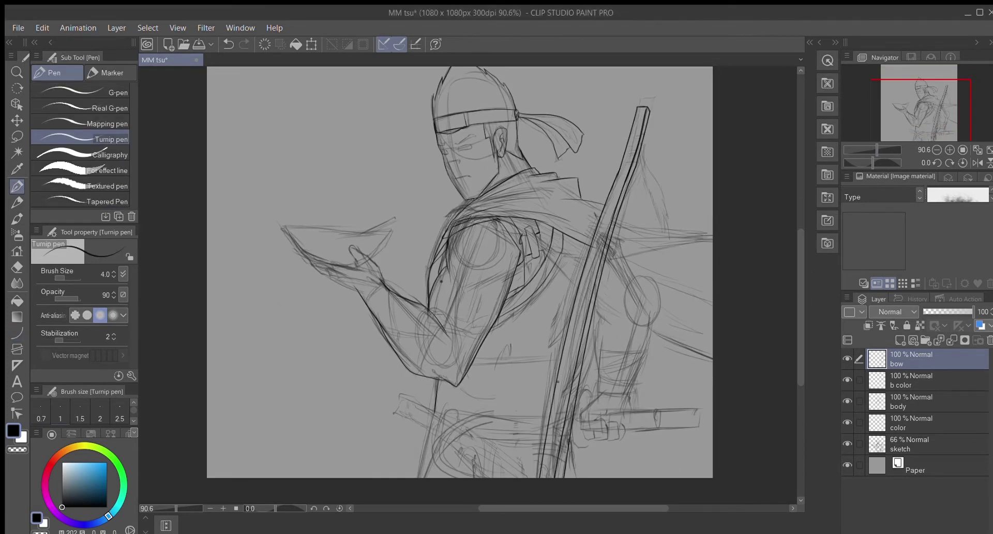
pyautogui.scroll(-2, 581, 391)
pyautogui.hotkey('ctrl', '+')
pyautogui.hotkey('ctrl', '+')
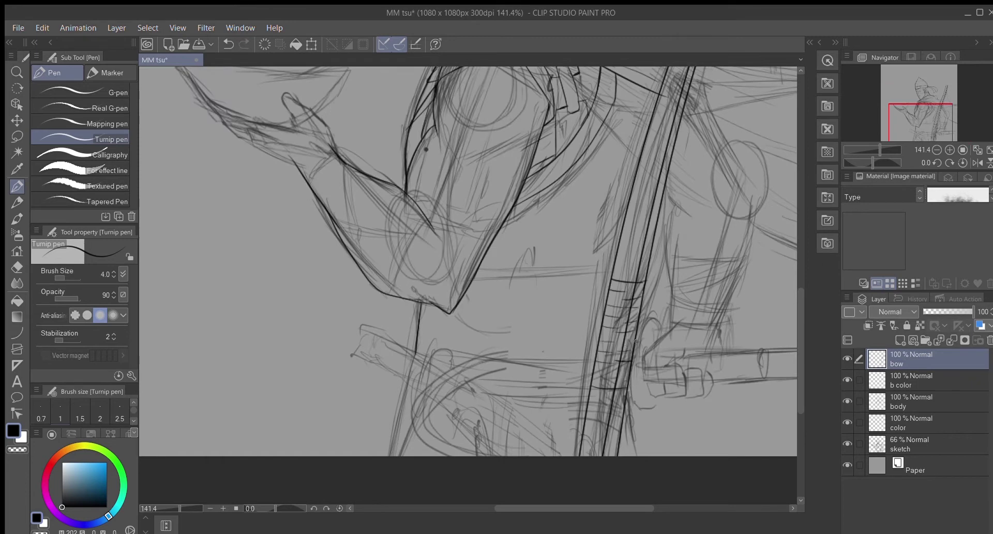
# Draw the bowstring as a size 5 straight line from below the bow's tip to the canvas's lower edge.
pyautogui.hotkey('ctrl', '0')
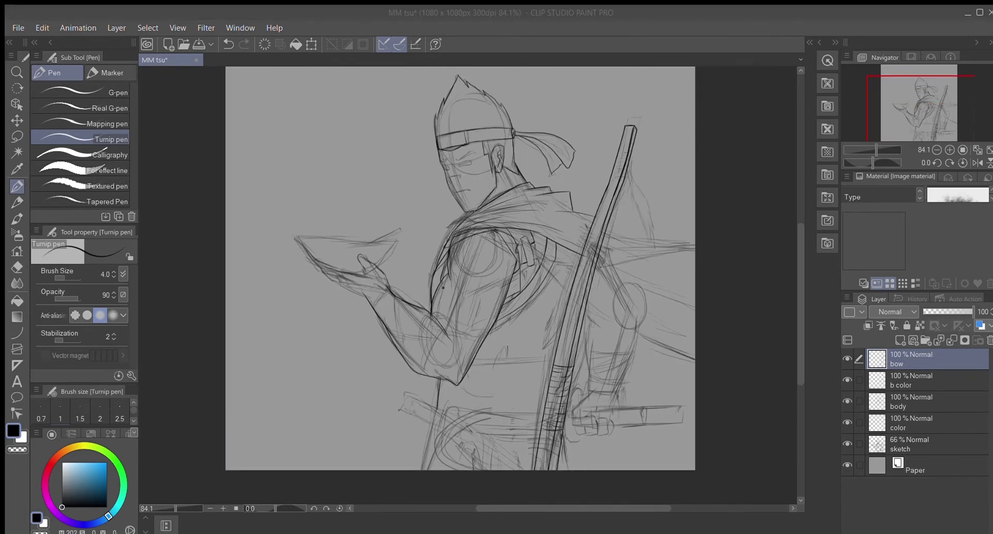
pyautogui.press('u')
pyautogui.hotkey('ctrl', 'z')
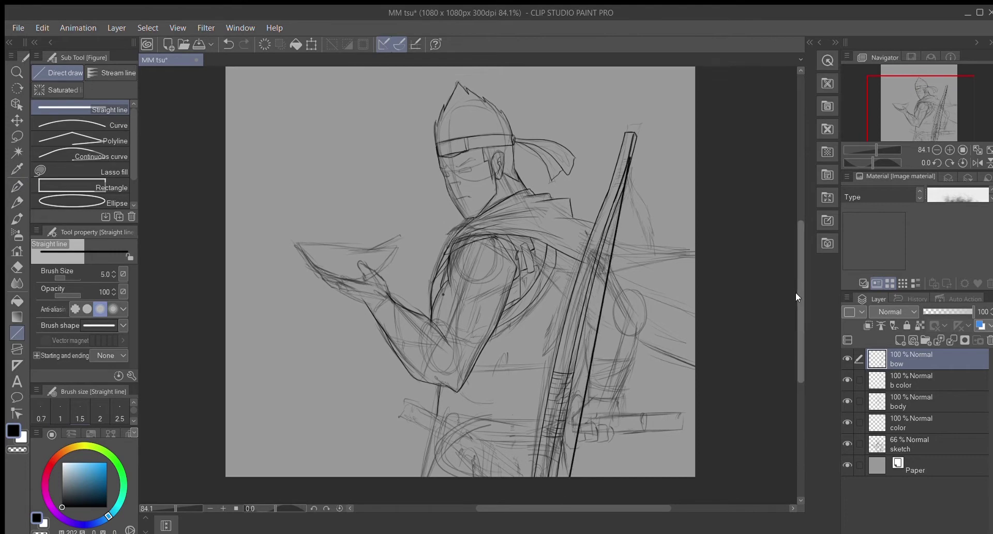
# Ink the binding bands near the bow's tip and the tassel hanging behind it.
pyautogui.hotkey('ctrl', '+')
pyautogui.hotkey('ctrl', '+')
pyautogui.press('p')
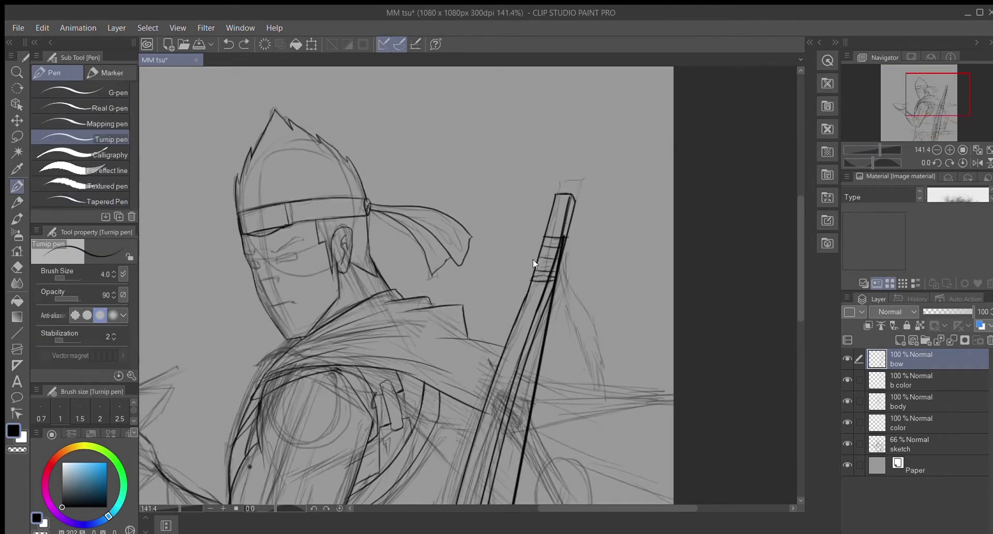
pyautogui.moveTo(560, 245)
pyautogui.mouseDown()
pyautogui.moveTo(616, 409)
pyautogui.moveTo(558, 280)
pyautogui.mouseUp()
pyautogui.hotkey('ctrl', '-')
pyautogui.hotkey('ctrl', '-')
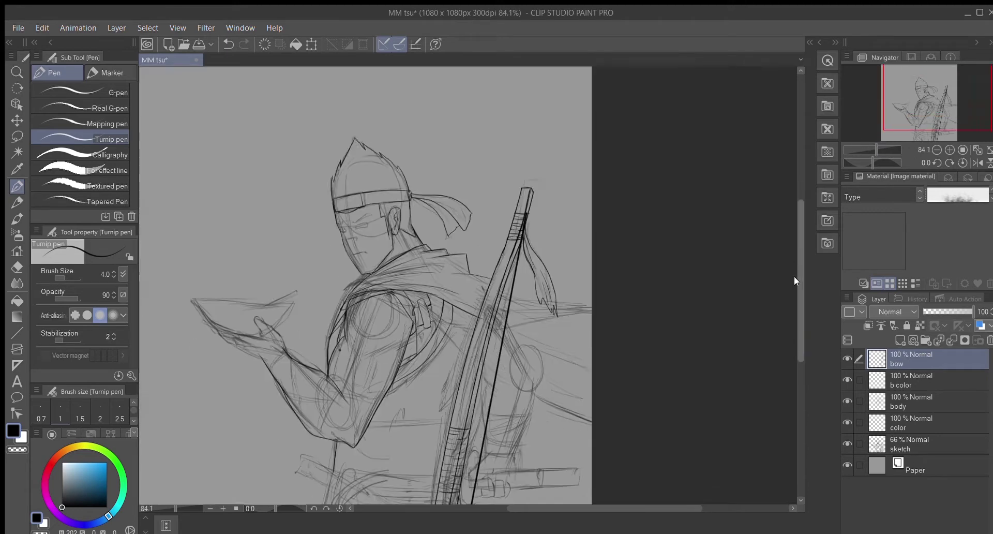
# Hide the bow layer and, on the body layer, ink the back contour and the scarf's trailing edges.
pyautogui.click(544, 508)
pyautogui.click(911, 402)
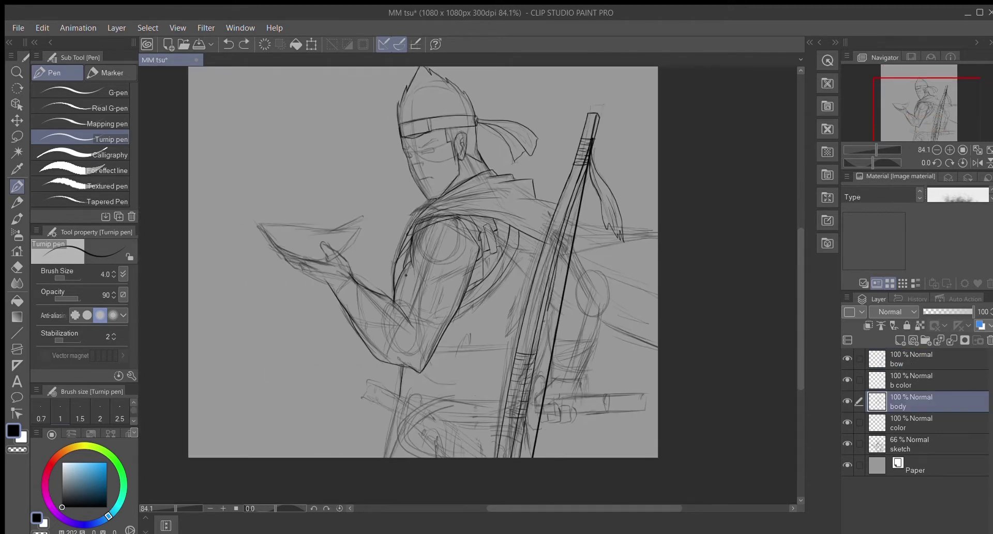
pyautogui.click(847, 359)
pyautogui.moveTo(554, 271); pyautogui.dragTo(514, 417)
pyautogui.hotkey('ctrl', 'z')
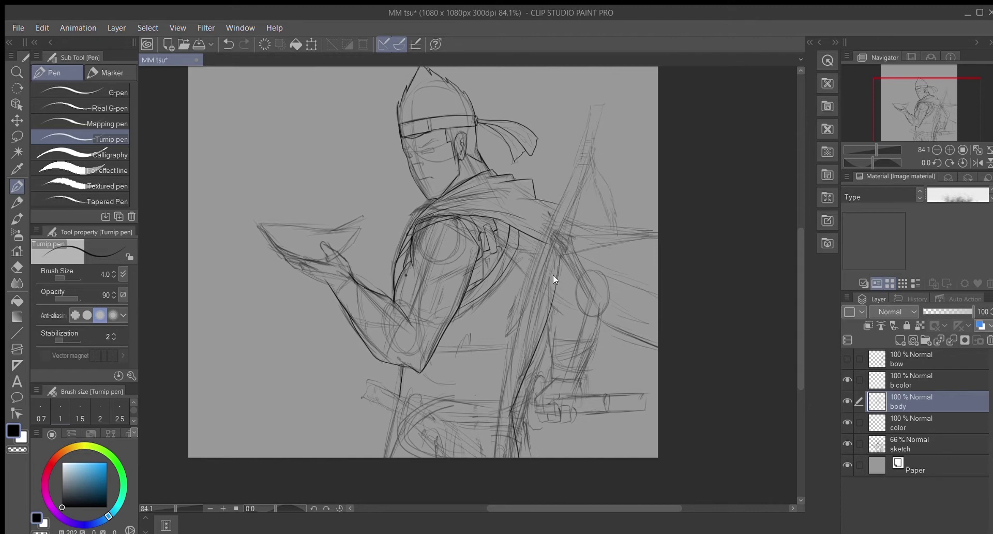
pyautogui.hotkey('ctrl', 'z')
pyautogui.moveTo(556, 207); pyautogui.dragTo(658, 196)
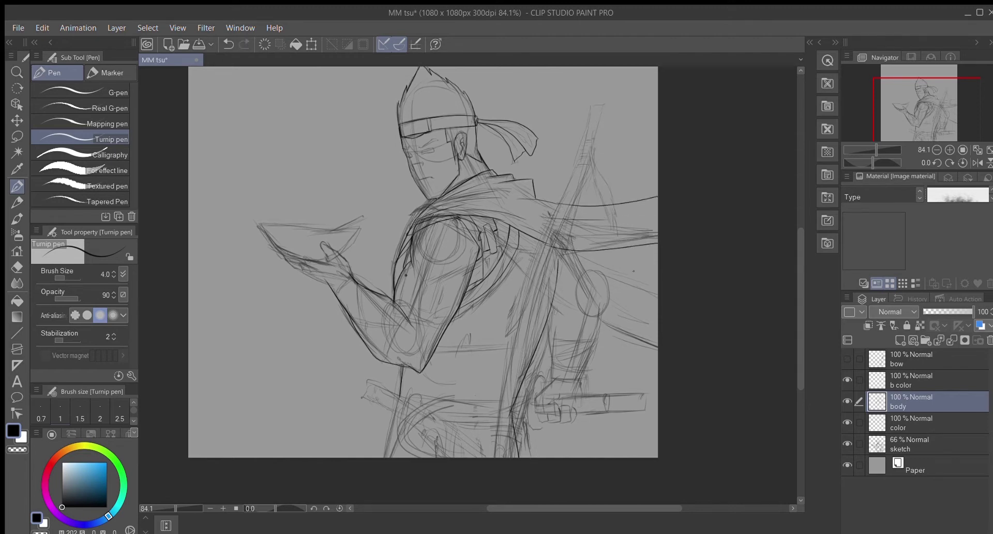
# Ink the inner and outer contours of the far arm down to the wrist and begin the outline of its fist.
pyautogui.hotkey('ctrl', '+')
pyautogui.hotkey('ctrl', '+')
pyautogui.moveTo(642, 231)
pyautogui.mouseDown()
pyautogui.moveTo(676, 322)
pyautogui.moveTo(649, 433)
pyautogui.mouseUp()
pyautogui.hotkey('ctrl', 'z')
pyautogui.moveTo(670, 366); pyautogui.dragTo(642, 440)
pyautogui.moveTo(597, 324); pyautogui.dragTo(600, 439)
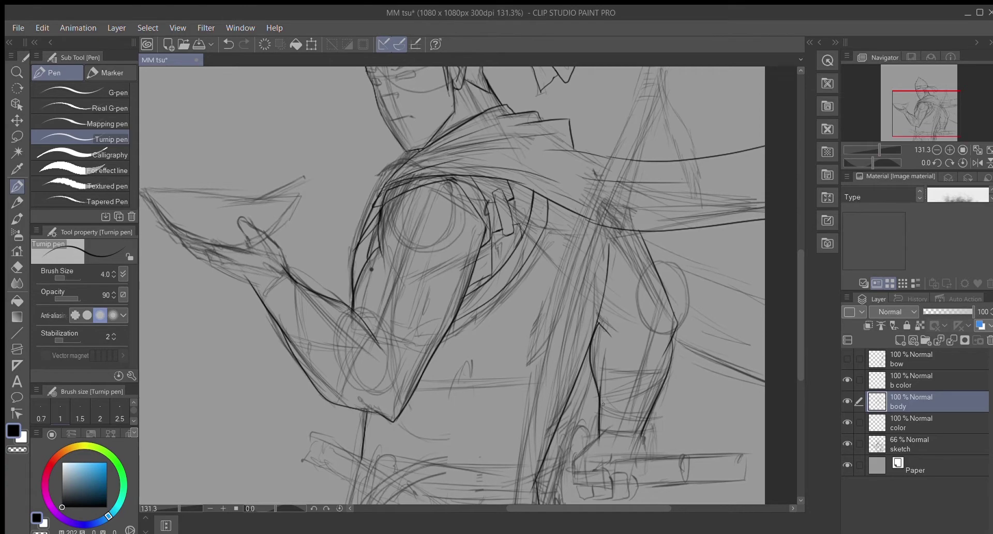
pyautogui.click(847, 443)
pyautogui.scroll(-1, 873, 144)
pyautogui.scroll(5, 591, 225)
pyautogui.click(847, 444)
pyautogui.scroll(3, 793, 356)
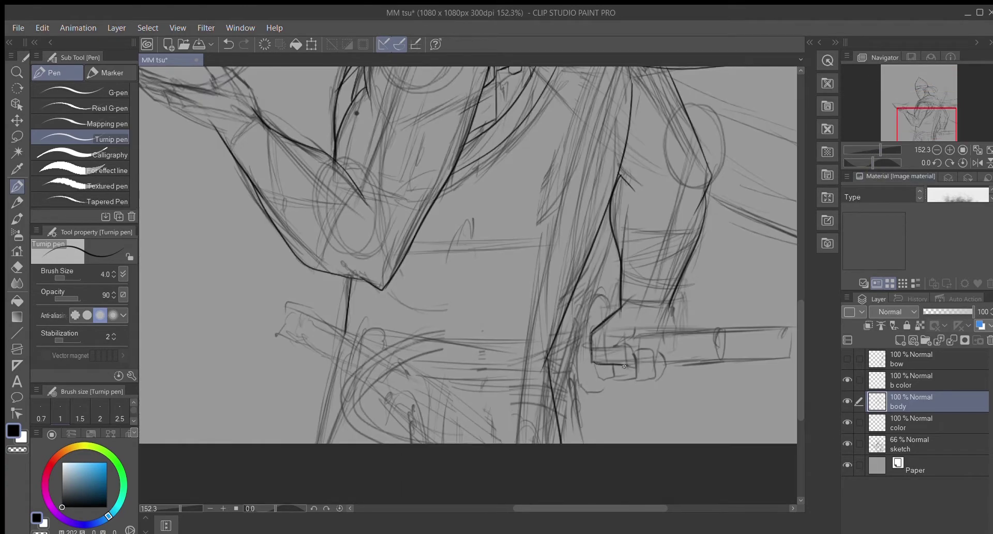
# Add two layers directly above the sketch layer and name them "sword" and "s color".
pyautogui.press('u')
pyautogui.click(904, 359)
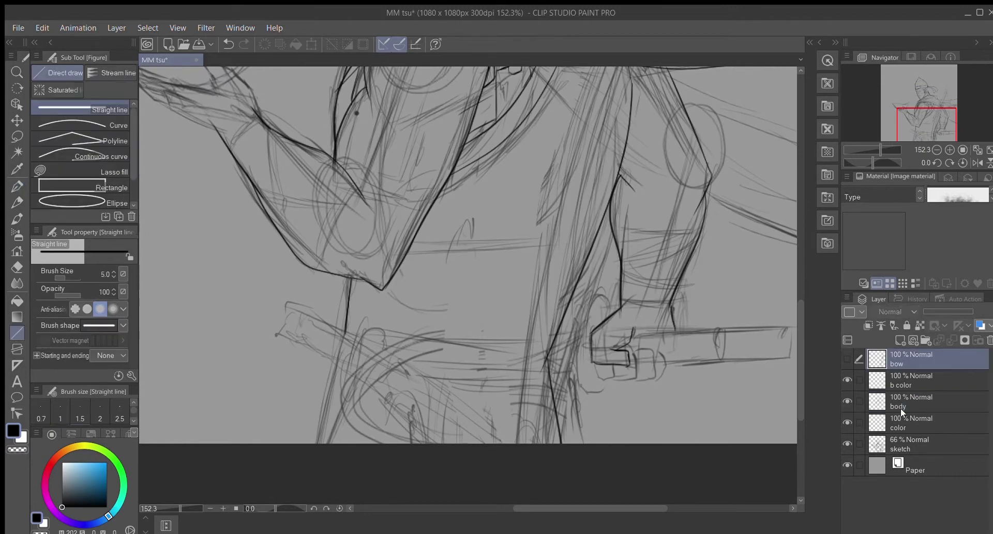
pyautogui.click(904, 408)
pyautogui.click(906, 444)
pyautogui.click(901, 340)
pyautogui.click(901, 340)
pyautogui.doubleClick(901, 470)
pyautogui.write('s color')
pyautogui.press('Return')
# Draw the upper and lower edges of the horizontal sword handle at the far hand with size 3 straight lines.
pyautogui.press('[')
pyautogui.press('[')
pyautogui.moveTo(628, 337); pyautogui.dragTo(791, 322)
pyautogui.hscroll(3, 468, 253)
pyautogui.moveTo(476, 334); pyautogui.dragTo(687, 326)
pyautogui.moveTo(514, 360); pyautogui.dragTo(684, 356)
# Draw the horizontal sword's guard as two nested upright ellipses and cap the handle's far end with a narrow ellipse.
pyautogui.click(78, 202)
pyautogui.click(17, 183)
pyautogui.click(17, 333)
pyautogui.moveTo(465, 294); pyautogui.dragTo(501, 384)
pyautogui.click(501, 387)
pyautogui.moveTo(476, 295); pyautogui.dragTo(491, 389)
pyautogui.click(491, 391)
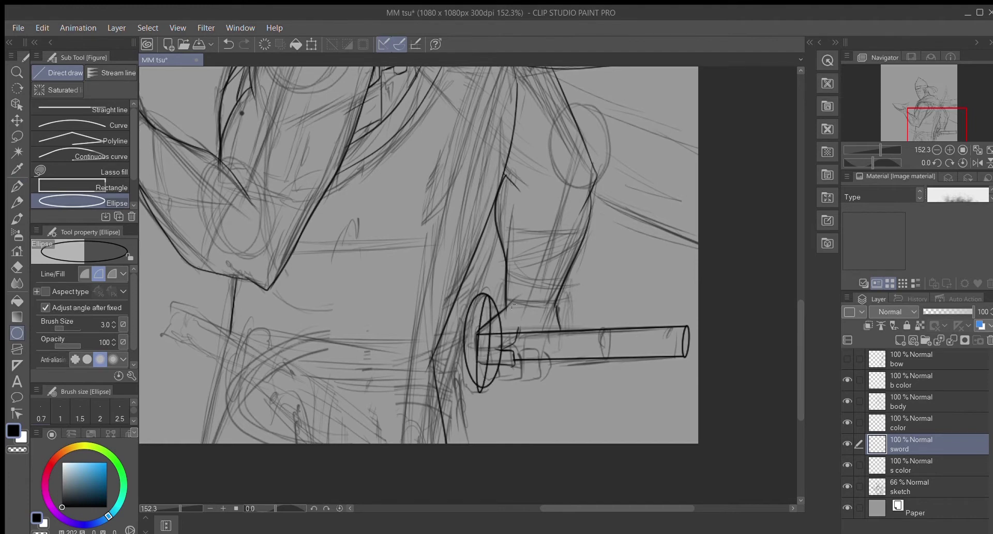
pyautogui.scroll(1, 797, 348)
pyautogui.hotkey('ctrl', 'z')
pyautogui.moveTo(473, 316); pyautogui.dragTo(500, 402)
pyautogui.click(500, 402)
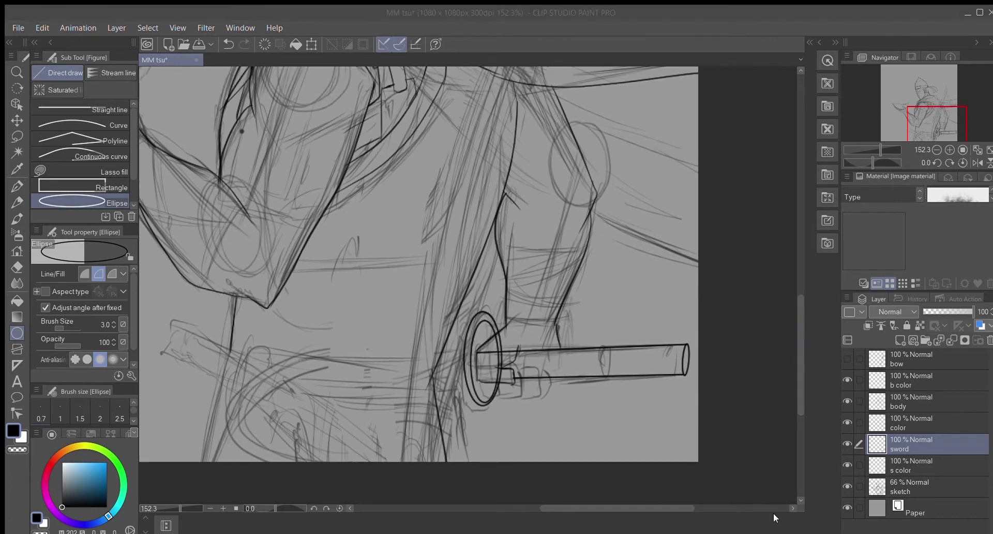
# Draw the rectangular sheath section extending from the sword guard toward the waist with straight lines.
pyautogui.click(80, 110)
pyautogui.moveTo(465, 350); pyautogui.dragTo(398, 350)
pyautogui.hotkey('ctrl', 'z')
pyautogui.moveTo(465, 385); pyautogui.dragTo(394, 385)
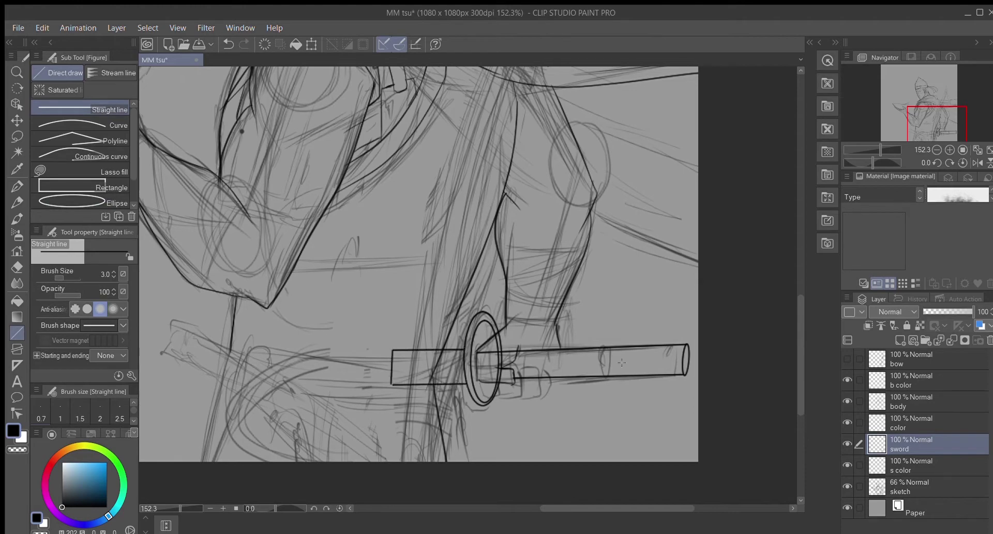
# Ink the far hand's fingers gripping the sword handle on the body layer, undoing the faulty strokes.
pyautogui.scroll(1, 480, 267)
pyautogui.press('p')
pyautogui.hotkey('alt', ']')
pyautogui.hotkey('alt', ']')
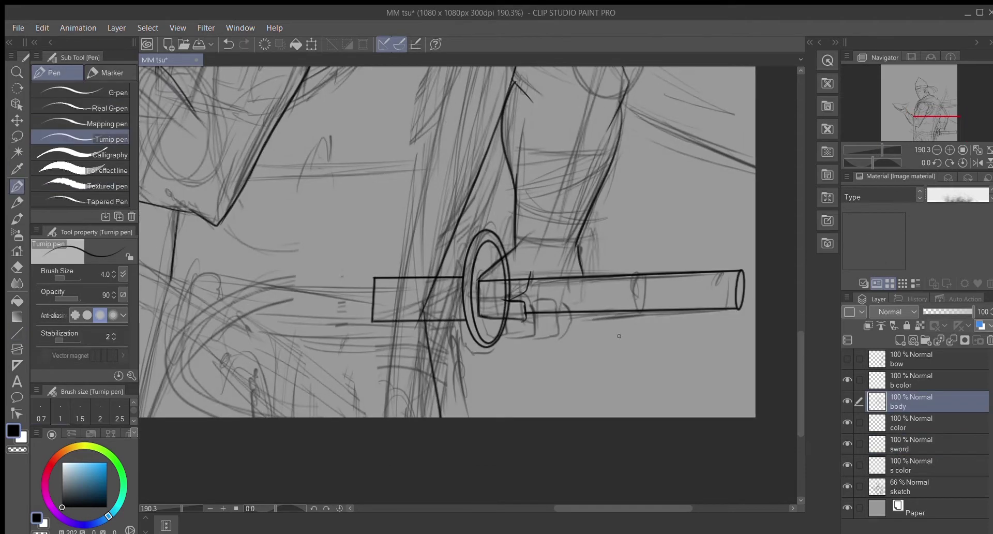
pyautogui.hotkey('ctrl', 'z')
pyautogui.moveTo(532, 325)
pyautogui.mouseDown()
pyautogui.moveTo(528, 308)
pyautogui.moveTo(548, 329)
pyautogui.mouseUp()
pyautogui.hotkey('ctrl', 'z')
pyautogui.hotkey('ctrl', 'z')
pyautogui.moveTo(548, 306); pyautogui.dragTo(550, 331)
# Save the drawing.
pyautogui.moveTo(884, 150)
pyautogui.mouseDown()
pyautogui.moveTo(860, 159)
pyautogui.moveTo(880, 150)
pyautogui.mouseUp()
pyautogui.moveTo(801, 321); pyautogui.dragTo(802, 293)
pyautogui.moveTo(879, 150); pyautogui.dragTo(876, 150)
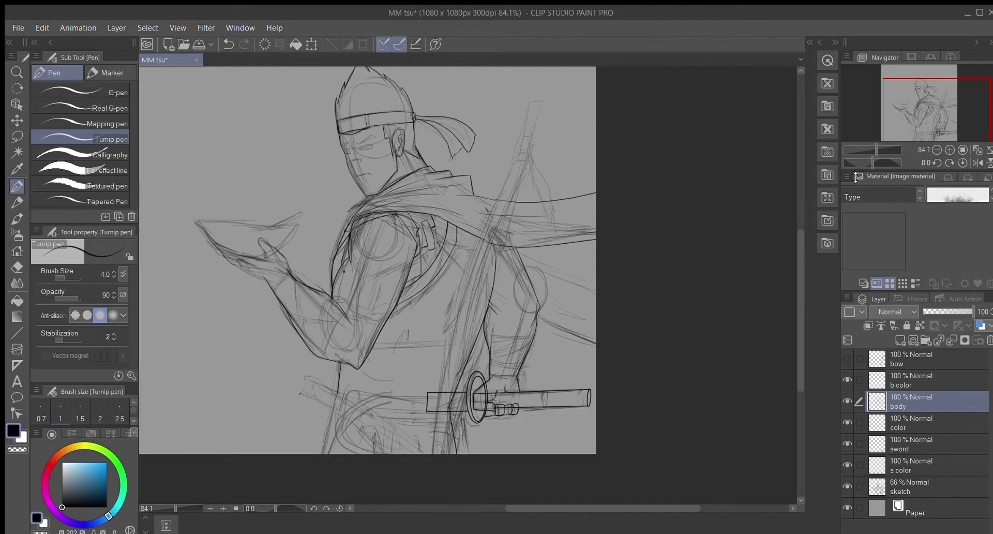
pyautogui.moveTo(799, 284); pyautogui.dragTo(796, 301)
pyautogui.hotkey('ctrl', 's')
# Draw the two long edges of the second sword's handle at the front of the waist and round off its end.
pyautogui.moveTo(877, 149); pyautogui.dragTo(880, 149)
pyautogui.press('u')
pyautogui.moveTo(340, 325); pyautogui.dragTo(446, 374)
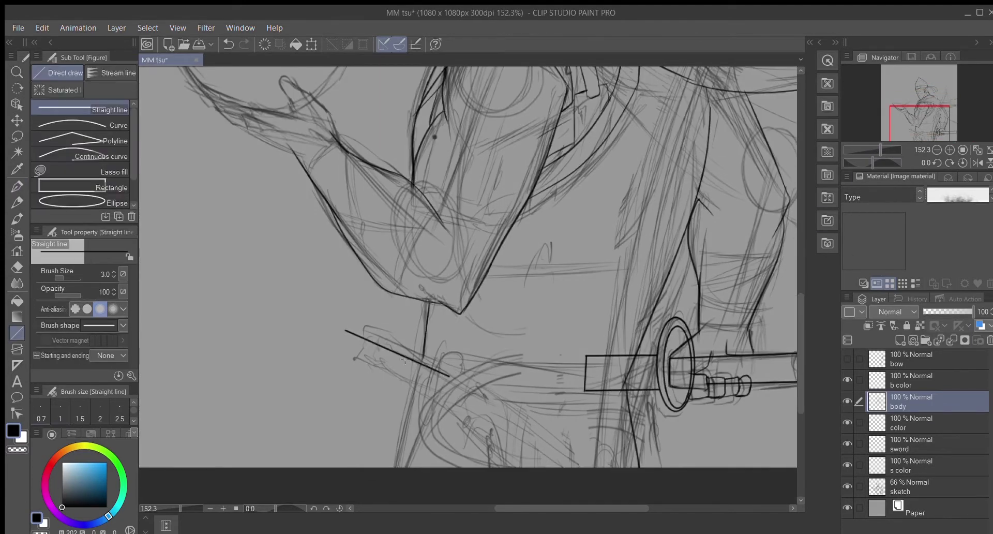
pyautogui.click(446, 374)
pyautogui.moveTo(339, 356); pyautogui.dragTo(450, 405)
pyautogui.click(450, 405)
pyautogui.press('p')
pyautogui.moveTo(340, 325); pyautogui.dragTo(333, 346)
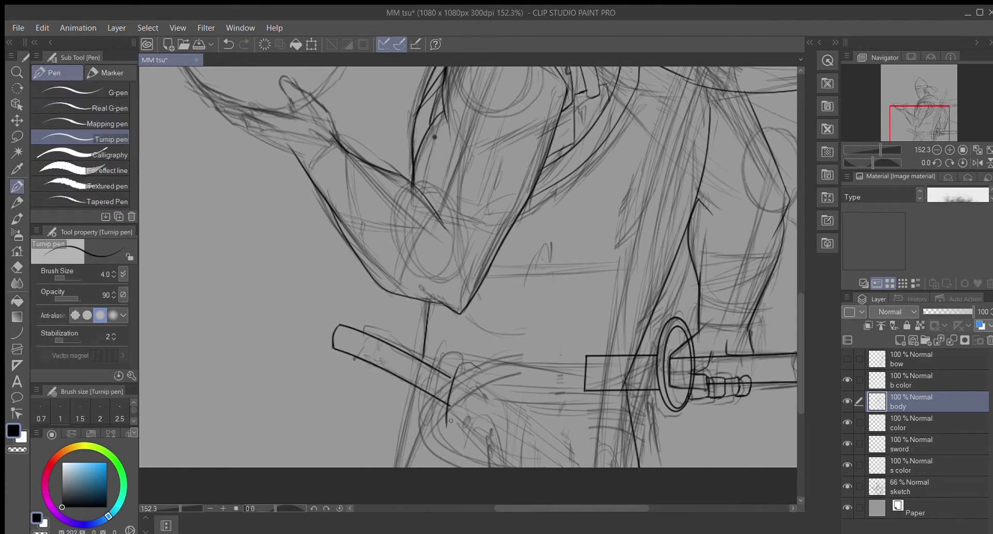
# Undo the stray guard stroke and ink the outline of the second sword's guard.
pyautogui.hotkey('ctrl', 'z')
pyautogui.moveTo(880, 149); pyautogui.dragTo(885, 150)
pyautogui.press('e')
pyautogui.press('p')
pyautogui.moveTo(439, 281)
pyautogui.mouseDown()
pyautogui.moveTo(418, 356)
pyautogui.moveTo(491, 286)
pyautogui.mouseUp()
pyautogui.moveTo(418, 356); pyautogui.dragTo(445, 372)
pyautogui.moveTo(461, 293); pyautogui.dragTo(443, 339)
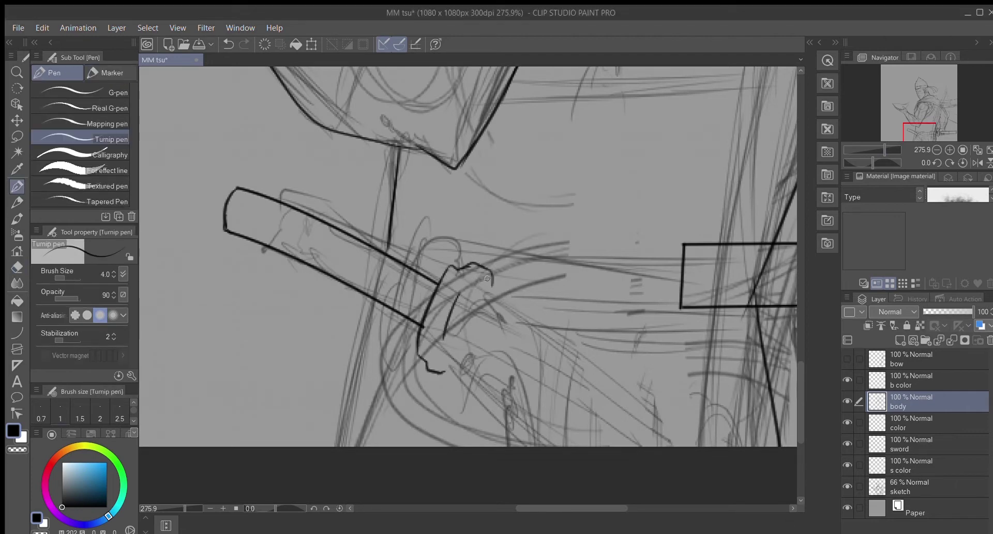
# Draw the second sword's blade section as two curves running to the canvas's lower edge, and finish the guard outline.
pyautogui.press('u')
pyautogui.moveTo(460, 296); pyautogui.dragTo(725, 445)
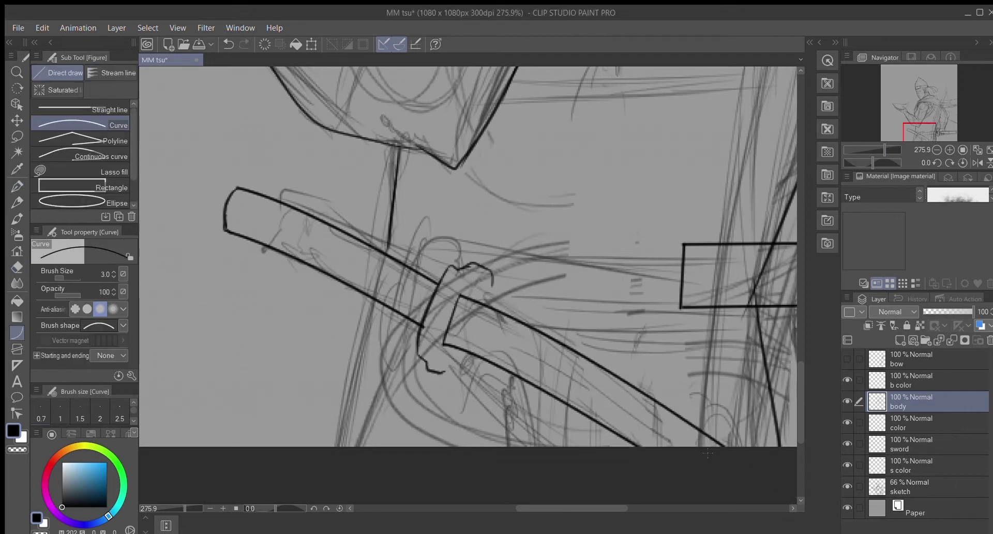
pyautogui.hotkey('ctrl', 'z')
pyautogui.moveTo(466, 300); pyautogui.dragTo(703, 445)
pyautogui.moveTo(461, 340); pyautogui.dragTo(629, 445)
pyautogui.press('p')
pyautogui.moveTo(466, 301); pyautogui.dragTo(467, 344)
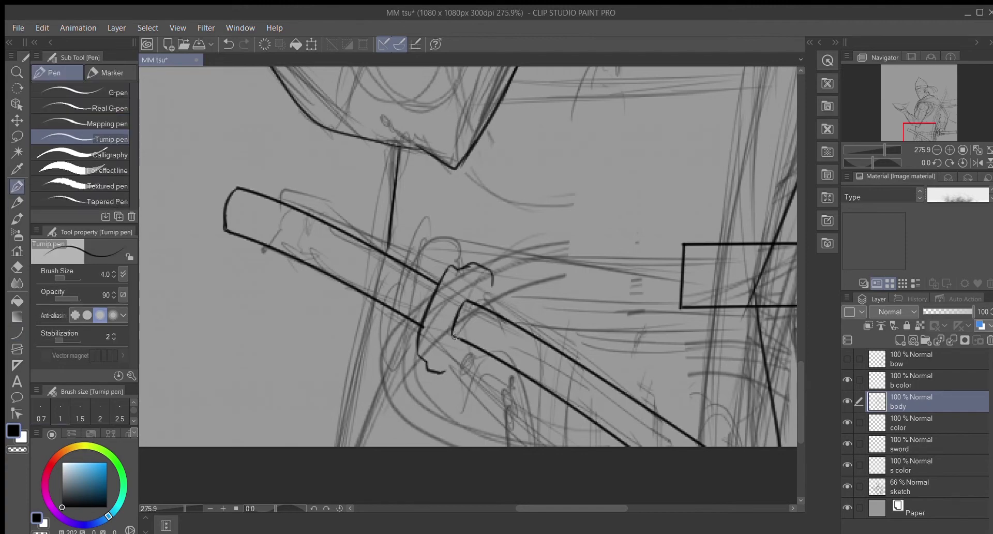
pyautogui.moveTo(491, 303); pyautogui.dragTo(489, 310)
pyautogui.moveTo(452, 278); pyautogui.dragTo(426, 349)
# Try inking the sash edges sweeping across the waist from the second sword's guard to the back.
pyautogui.moveTo(885, 149); pyautogui.dragTo(880, 150)
pyautogui.hotkey('ctrl', 'z')
pyautogui.moveTo(595, 316)
pyautogui.mouseDown()
pyautogui.moveTo(428, 341)
pyautogui.moveTo(437, 339)
pyautogui.mouseUp()
pyautogui.moveTo(634, 294); pyautogui.dragTo(430, 344)
pyautogui.hotkey('ctrl', 'z')
pyautogui.moveTo(615, 307); pyautogui.dragTo(509, 309)
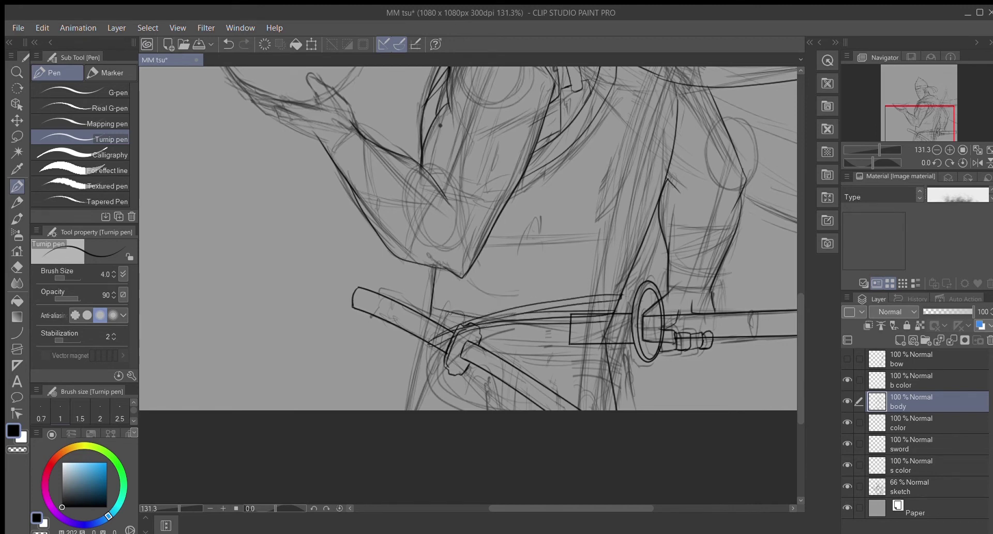
# Try several curved strokes for the sash tails hanging below the second sword's guard.
pyautogui.moveTo(487, 409)
pyautogui.mouseDown()
pyautogui.moveTo(501, 353)
pyautogui.moveTo(494, 408)
pyautogui.moveTo(535, 342)
pyautogui.mouseUp()
pyautogui.hotkey('ctrl', 'z')
pyautogui.hotkey('ctrl', 'z')
pyautogui.hotkey('ctrl', 'z')
pyautogui.moveTo(501, 409)
pyautogui.mouseDown()
pyautogui.moveTo(538, 346)
pyautogui.moveTo(544, 352)
pyautogui.moveTo(535, 339)
pyautogui.mouseUp()
pyautogui.hotkey('ctrl', 'z')
pyautogui.moveTo(517, 409); pyautogui.dragTo(548, 362)
pyautogui.hotkey('ctrl', 'z')
pyautogui.moveTo(503, 409); pyautogui.dragTo(541, 342)
pyautogui.hotkey('ctrl', 'z')
pyautogui.moveTo(499, 409); pyautogui.dragTo(486, 329)
pyautogui.hotkey('ctrl', 'z')
# Try trimming and re-inking the sash tails over the second sword, and undo the sash strokes.
pyautogui.scroll(3, 489, 333)
pyautogui.press('e')
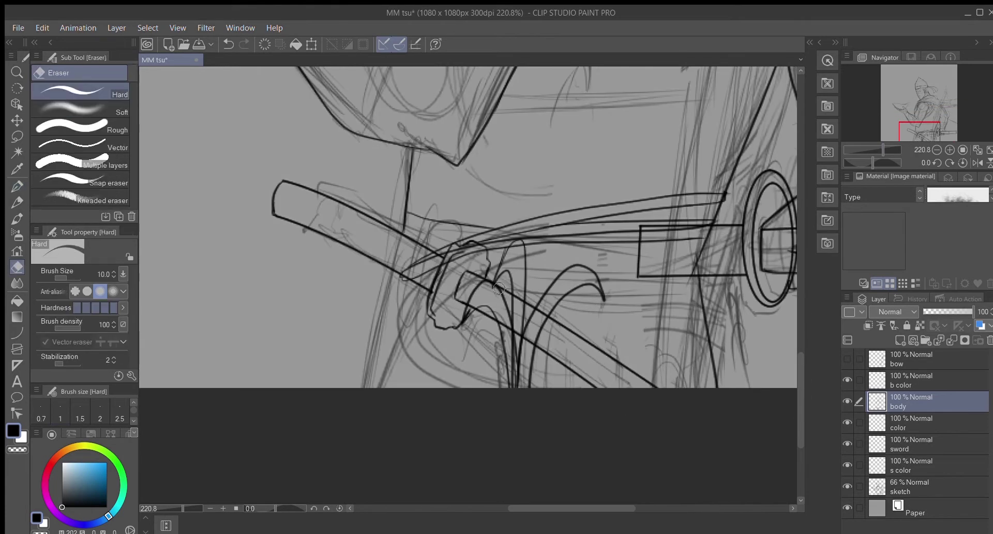
pyautogui.moveTo(503, 318); pyautogui.dragTo(512, 343)
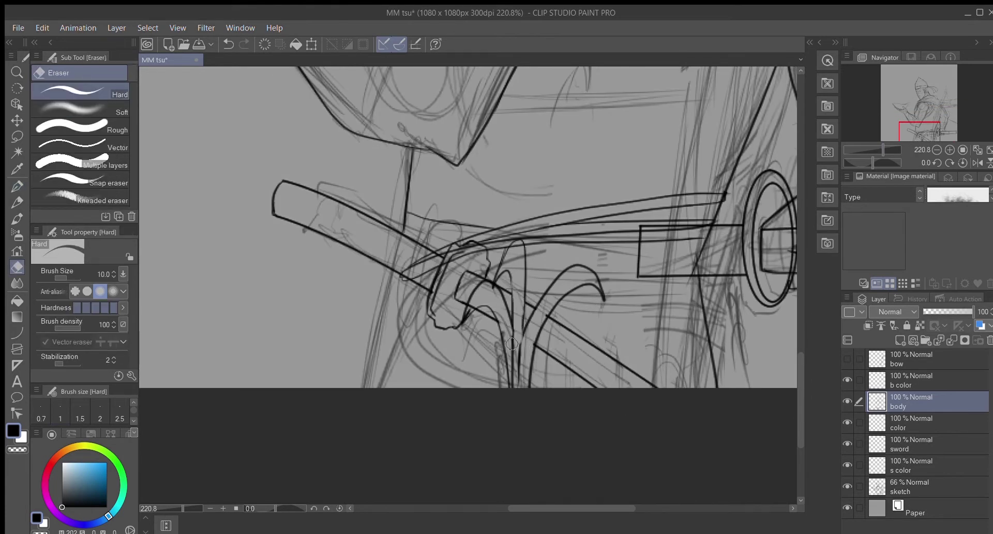
pyautogui.press('p')
pyautogui.moveTo(518, 386); pyautogui.dragTo(496, 315)
pyautogui.moveTo(496, 282); pyautogui.dragTo(509, 302)
pyautogui.moveTo(535, 387); pyautogui.dragTo(528, 332)
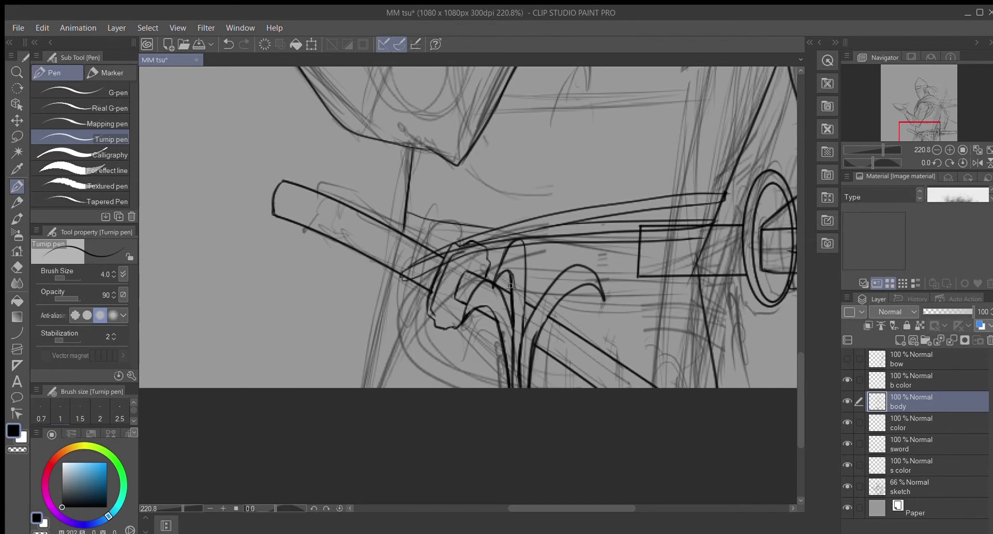
pyautogui.scroll(-4, 511, 363)
pyautogui.hotkey('ctrl', 'z')
pyautogui.hotkey('ctrl', 'z')
pyautogui.hotkey('ctrl', 'z')
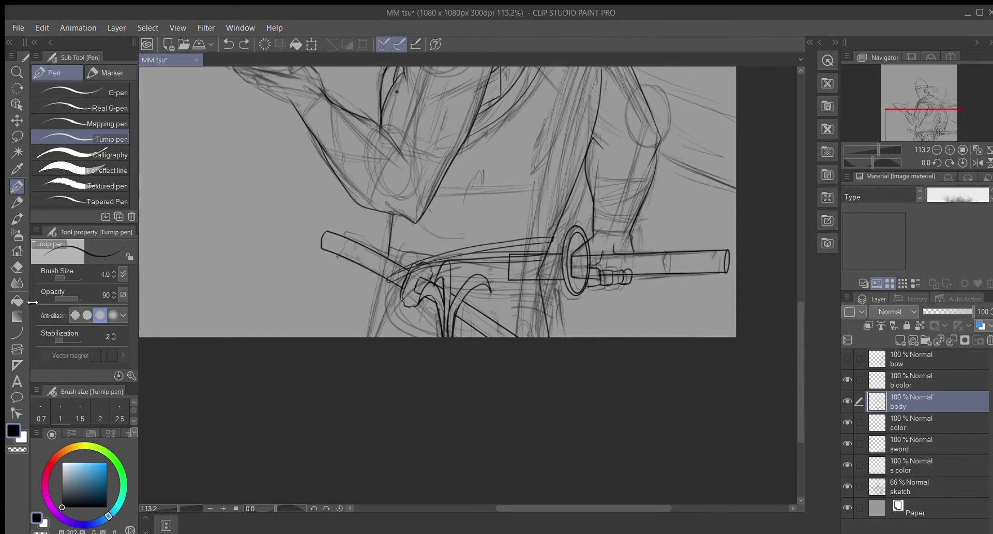
# Lasso the second sword, move it forward away from the waist, and clear the selection.
pyautogui.press('m')
pyautogui.moveTo(432, 254); pyautogui.dragTo(317, 221)
pyautogui.hotkey('ctrl', 't')
pyautogui.moveTo(414, 284); pyautogui.dragTo(357, 262)
pyautogui.press('Return')
pyautogui.hotkey('ctrl', 'd')
pyautogui.moveTo(801, 323); pyautogui.dragTo(808, 315)
pyautogui.scroll(3, 793, 272)
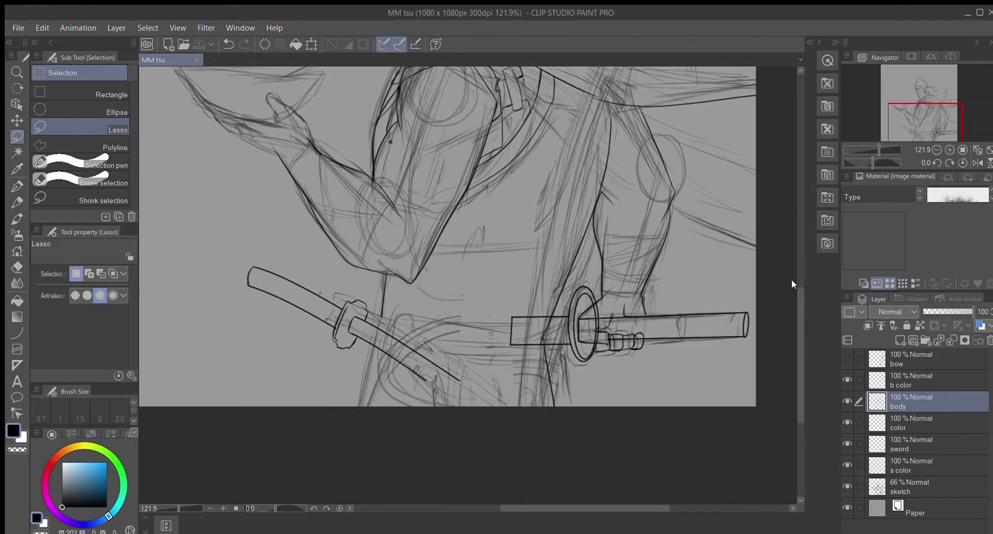
# Extend the inked lower edge of the first sword's sheath down toward the canvas edge with the Turnip pen.
pyautogui.press('p')
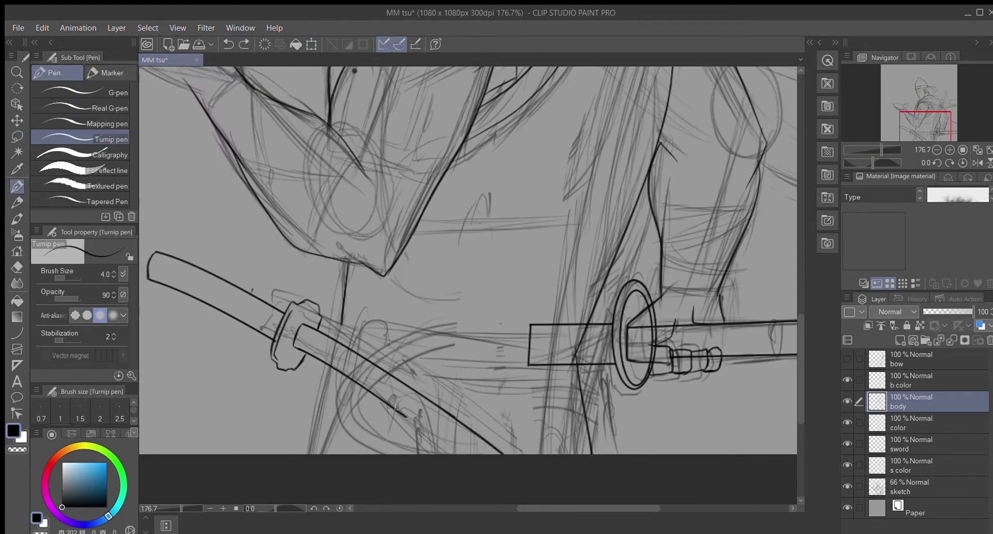
pyautogui.moveTo(411, 417); pyautogui.dragTo(453, 451)
pyautogui.moveTo(797, 347); pyautogui.dragTo(796, 343)
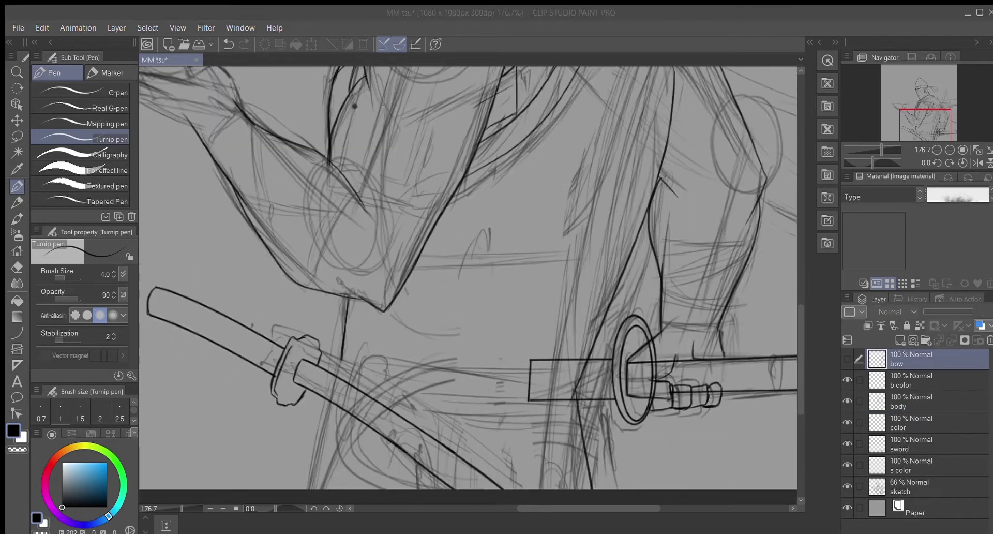
# Add two layers above the body layer and name them "ropes" and "r color".
pyautogui.click(880, 359)
pyautogui.click(847, 359)
pyautogui.click(847, 358)
pyautogui.click(902, 400)
pyautogui.hotkey('ctrl', 'shift', 'n')
pyautogui.hotkey('ctrl', 'shift', 'n')
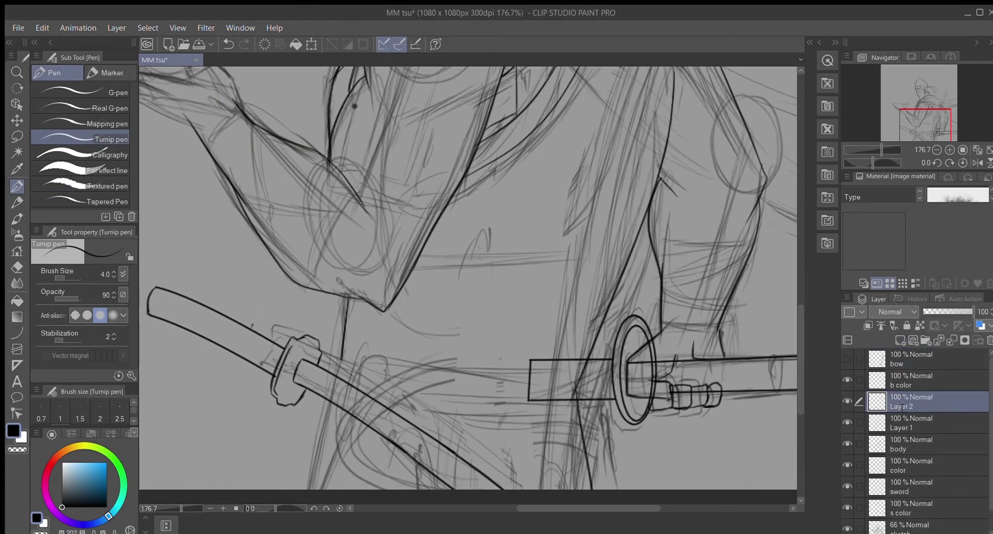
pyautogui.doubleClick(903, 427)
pyautogui.write('r color')
pyautogui.press('Return')
# Ink overlapping sash ropes on the ropes layer, sweeping across the waist from the first sword's guard to the second sword.
pyautogui.scroll(-2, 672, 326)
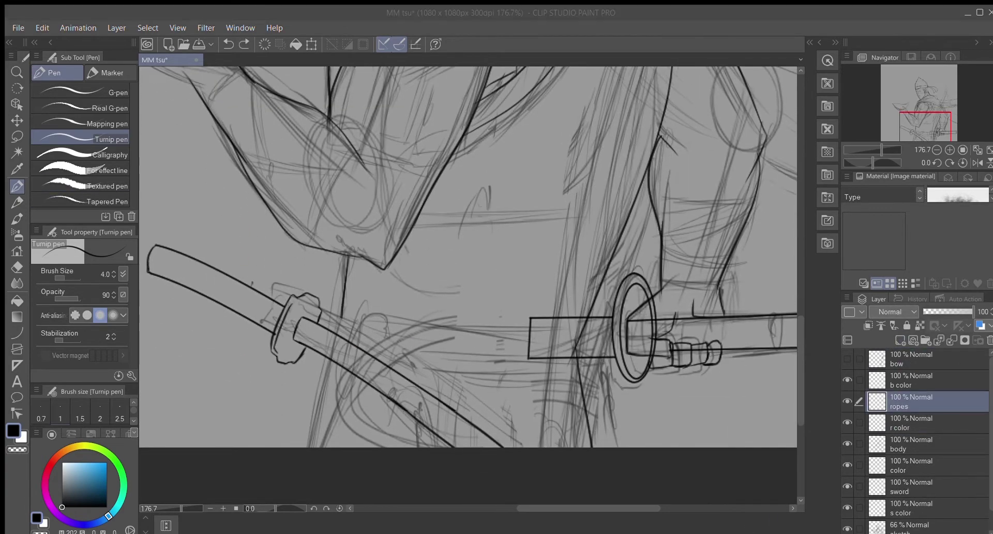
pyautogui.moveTo(577, 340)
pyautogui.mouseDown()
pyautogui.moveTo(619, 345)
pyautogui.moveTo(576, 348)
pyautogui.mouseUp()
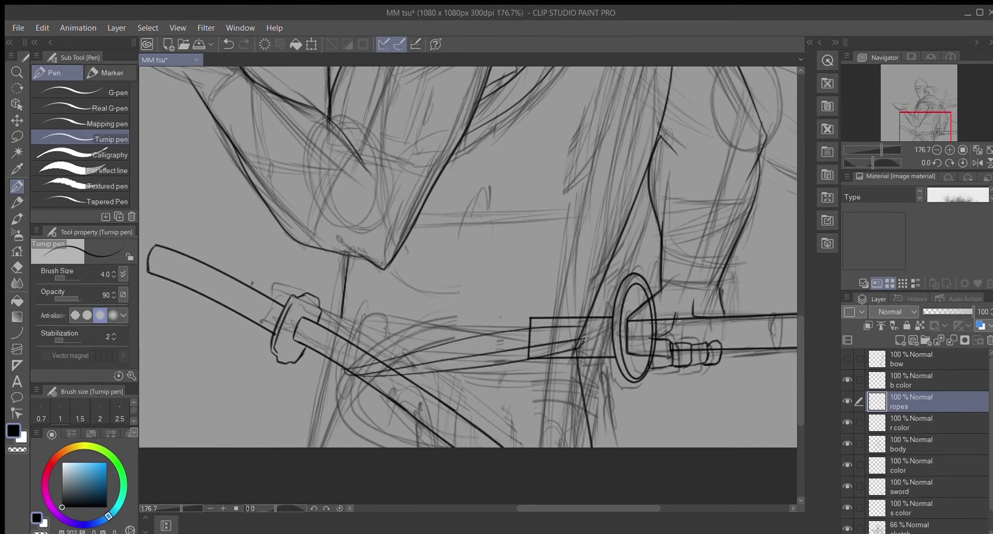
pyautogui.moveTo(350, 371); pyautogui.dragTo(549, 303)
pyautogui.moveTo(400, 358); pyautogui.dragTo(599, 300)
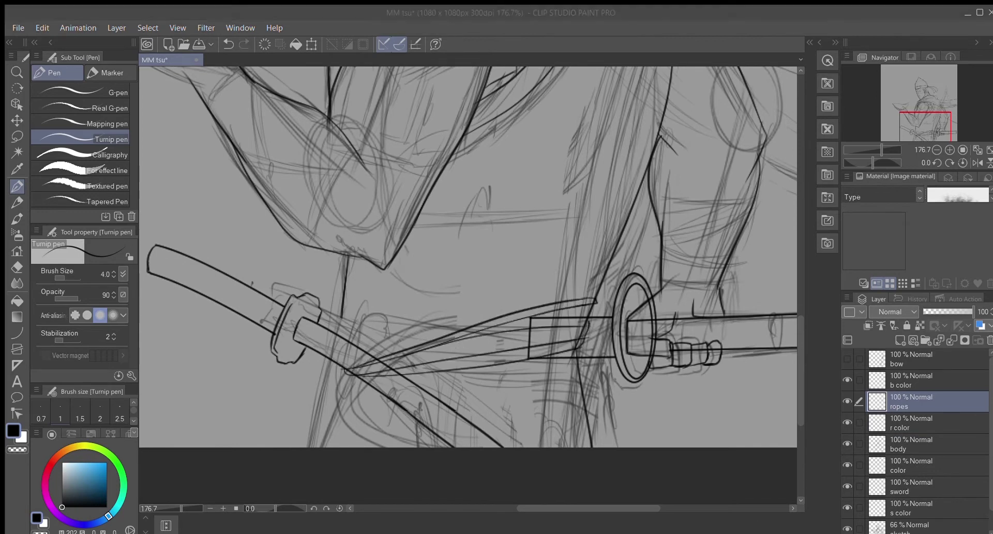
pyautogui.moveTo(337, 328); pyautogui.dragTo(405, 355)
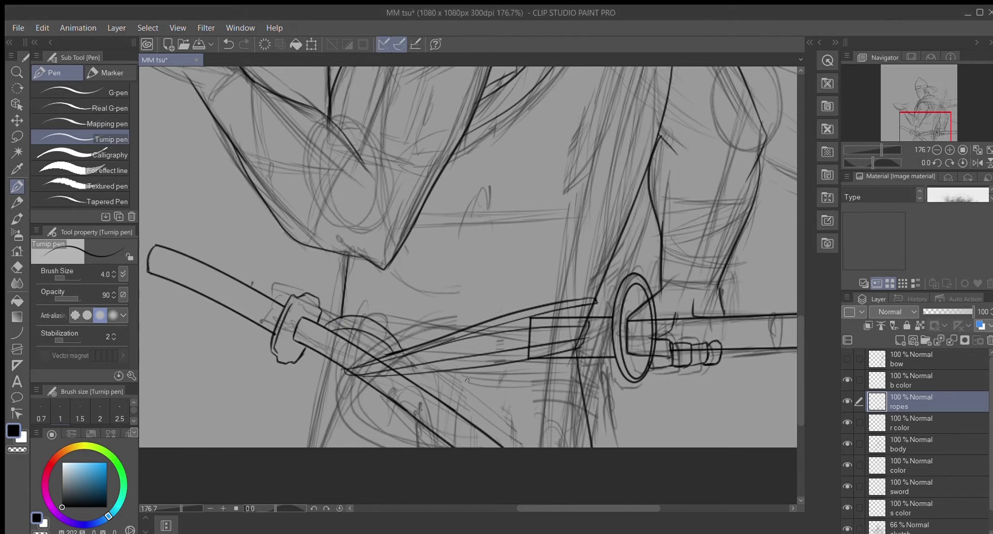
# Ink the loops and crossing tails hanging below the waist sash, undoing and redrawing strokes that do not fit.
pyautogui.moveTo(373, 417); pyautogui.dragTo(431, 409)
pyautogui.moveTo(446, 449)
pyautogui.mouseDown()
pyautogui.moveTo(453, 368)
pyautogui.moveTo(449, 443)
pyautogui.moveTo(492, 386)
pyautogui.mouseUp()
pyautogui.hotkey('ctrl', 'z')
pyautogui.hotkey('ctrl', 'z')
pyautogui.hotkey('ctrl', 'z')
pyautogui.moveTo(417, 369); pyautogui.dragTo(388, 394)
pyautogui.moveTo(448, 445)
pyautogui.mouseDown()
pyautogui.moveTo(432, 377)
pyautogui.moveTo(437, 446)
pyautogui.mouseUp()
pyautogui.moveTo(453, 446)
pyautogui.mouseDown()
pyautogui.moveTo(489, 399)
pyautogui.moveTo(453, 446)
pyautogui.moveTo(574, 341)
pyautogui.mouseUp()
pyautogui.hotkey('ctrl', 'z')
pyautogui.hotkey('ctrl', 'z')
pyautogui.hotkey('ctrl', 'z')
pyautogui.moveTo(468, 321)
pyautogui.mouseDown()
pyautogui.moveTo(345, 313)
pyautogui.moveTo(481, 328)
pyautogui.mouseUp()
pyautogui.hotkey('ctrl', 'z')
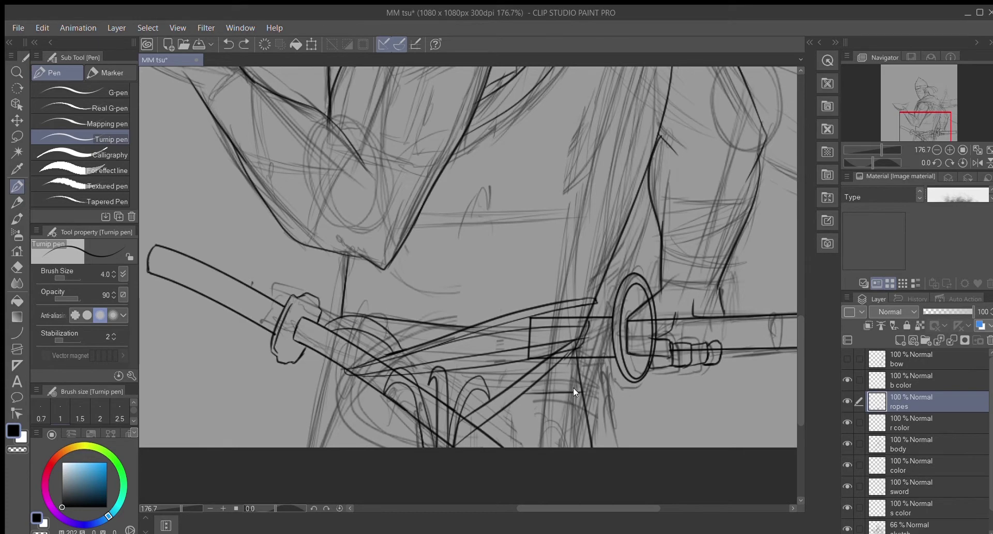
pyautogui.hotkey('ctrl', 'z')
# Switch to the body layer and ink the lower waist line and hip details around the ropes and first sword.
pyautogui.hotkey('alt', '[')
pyautogui.hotkey('alt', '[')
pyautogui.moveTo(430, 385); pyautogui.dragTo(582, 387)
pyautogui.moveTo(882, 150)
pyautogui.mouseDown()
pyautogui.moveTo(867, 149)
pyautogui.moveTo(879, 150)
pyautogui.mouseUp()
pyautogui.moveTo(311, 331); pyautogui.dragTo(345, 341)
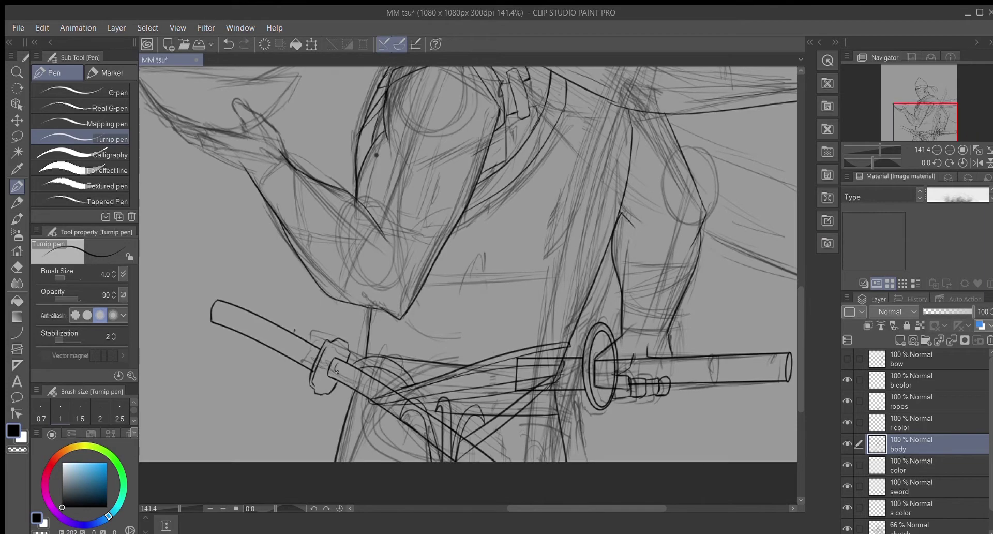
# Ink the long strap edges running diagonally from beneath the scarf down to the waist sash.
pyautogui.moveTo(800, 342); pyautogui.dragTo(800, 325)
pyautogui.hotkey('ctrl', 'z')
pyautogui.moveTo(588, 151)
pyautogui.mouseDown()
pyautogui.moveTo(469, 422)
pyautogui.moveTo(486, 414)
pyautogui.mouseUp()
pyautogui.hotkey('ctrl', 'z')
pyautogui.moveTo(580, 180); pyautogui.dragTo(480, 426)
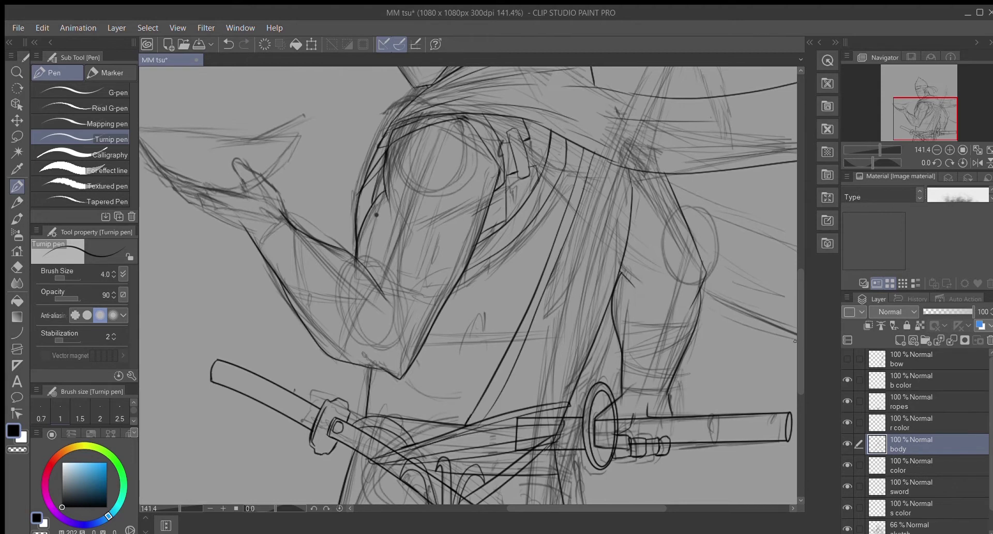
# Undo the first knot strokes and re-ink the torso cord's knot as two rounded loops beside the elbow.
pyautogui.scroll(1, 794, 344)
pyautogui.hotkey('ctrl', 'z')
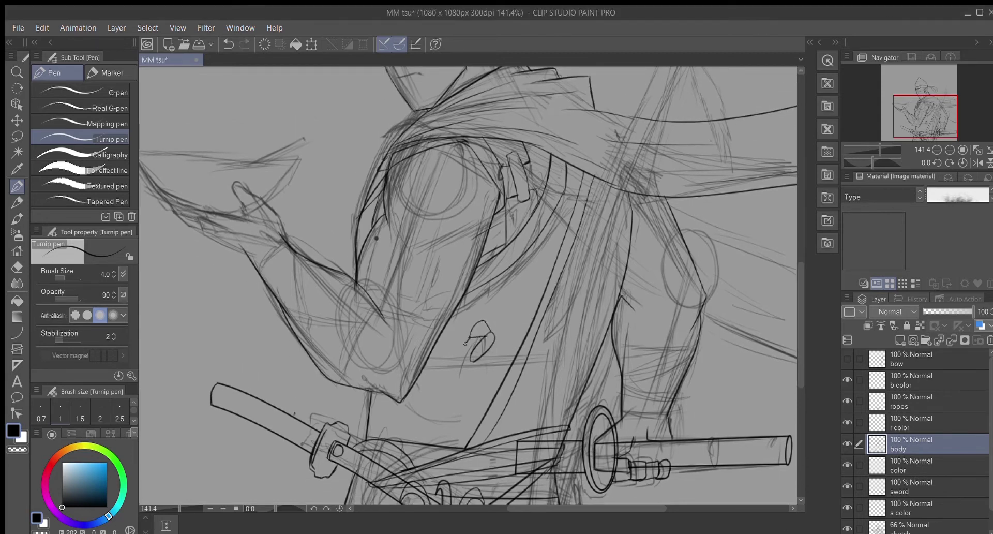
pyautogui.hotkey('ctrl', '+')
pyautogui.hotkey('ctrl', 'z')
pyautogui.moveTo(474, 345)
pyautogui.mouseDown()
pyautogui.moveTo(476, 357)
pyautogui.moveTo(504, 356)
pyautogui.moveTo(478, 386)
pyautogui.mouseUp()
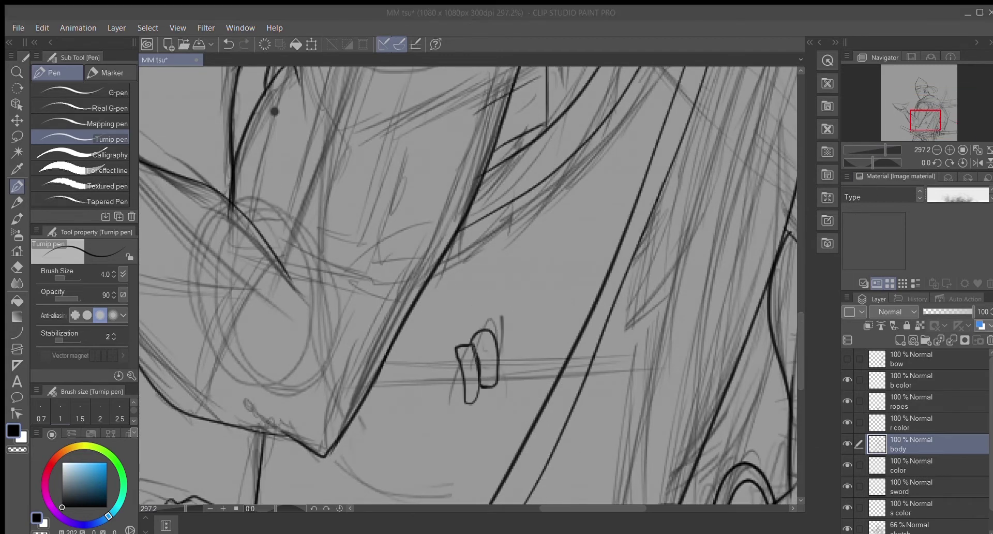
pyautogui.moveTo(457, 346); pyautogui.dragTo(466, 401)
# Ink the cord edges running from the torso knot across the diagonal strap to the back.
pyautogui.hotkey('ctrl', '-')
pyautogui.hotkey('ctrl', 'z')
pyautogui.moveTo(547, 303)
pyautogui.mouseDown()
pyautogui.moveTo(644, 257)
pyautogui.moveTo(551, 314)
pyautogui.mouseUp()
pyautogui.hotkey('ctrl', 'z')
pyautogui.moveTo(638, 273)
pyautogui.mouseDown()
pyautogui.moveTo(551, 315)
pyautogui.moveTo(505, 396)
pyautogui.mouseUp()
pyautogui.hotkey('ctrl', '-')
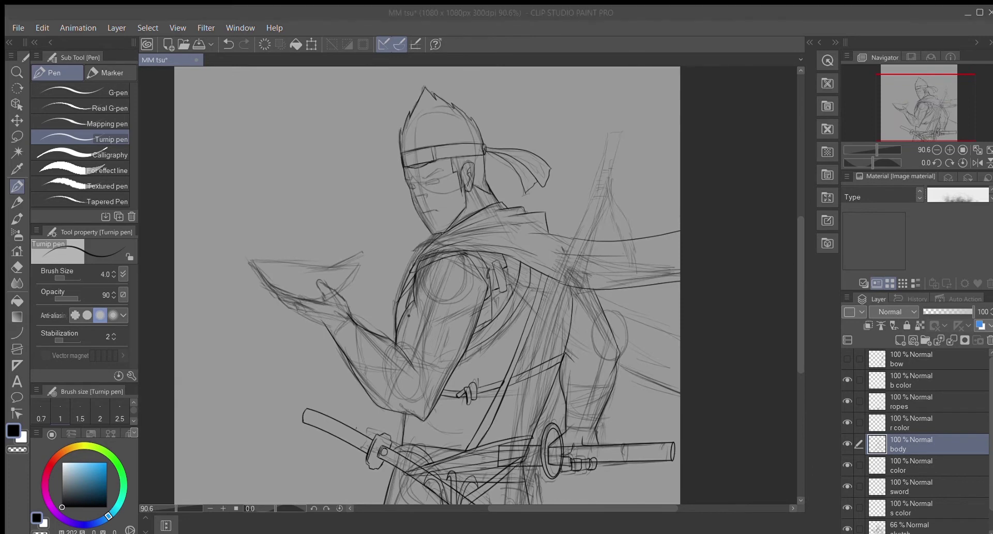
# Ink a small knotted tie with hanging ends at the front edge of the upper arm.
pyautogui.moveTo(877, 150); pyautogui.dragTo(876, 150)
pyautogui.moveTo(641, 508)
pyautogui.mouseDown()
pyautogui.moveTo(614, 503)
pyautogui.moveTo(796, 296)
pyautogui.mouseUp()
pyautogui.moveTo(876, 150); pyautogui.dragTo(878, 145)
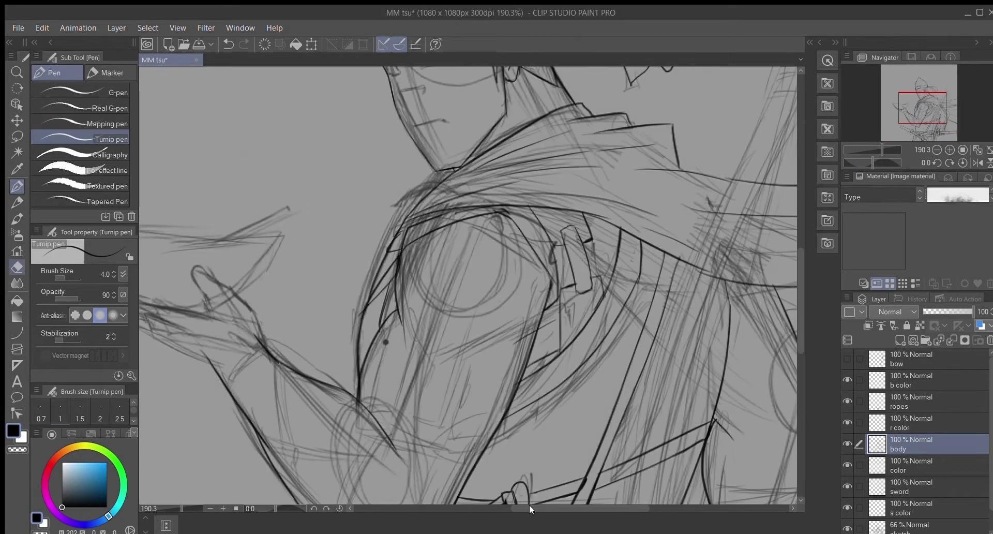
pyautogui.moveTo(528, 505); pyautogui.dragTo(558, 505)
pyautogui.press('e')
pyautogui.scroll(-3, 565, 213)
pyautogui.press('p')
pyautogui.scroll(-3, 797, 281)
pyautogui.moveTo(880, 150)
pyautogui.mouseDown()
pyautogui.moveTo(867, 144)
pyautogui.moveTo(877, 149)
pyautogui.mouseUp()
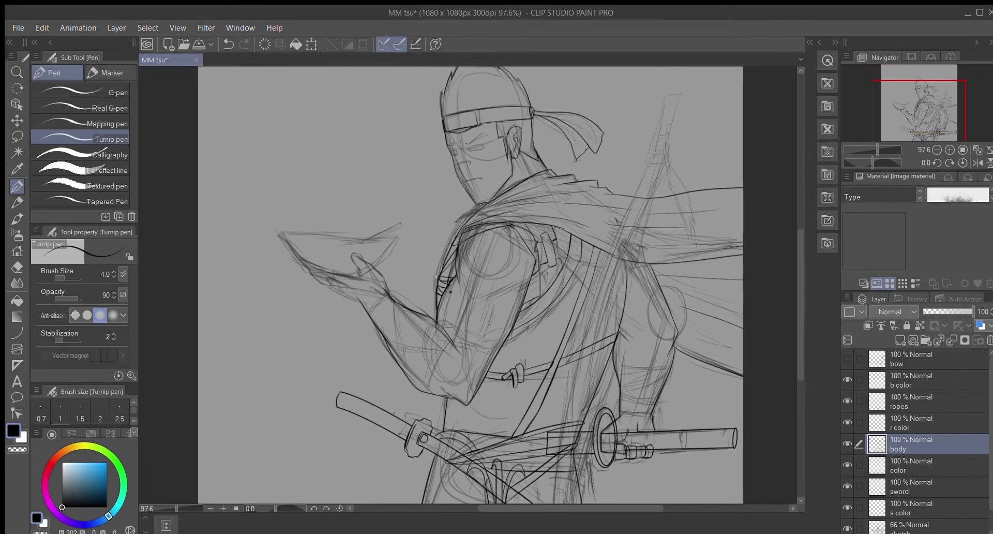
pyautogui.moveTo(877, 149); pyautogui.dragTo(880, 149)
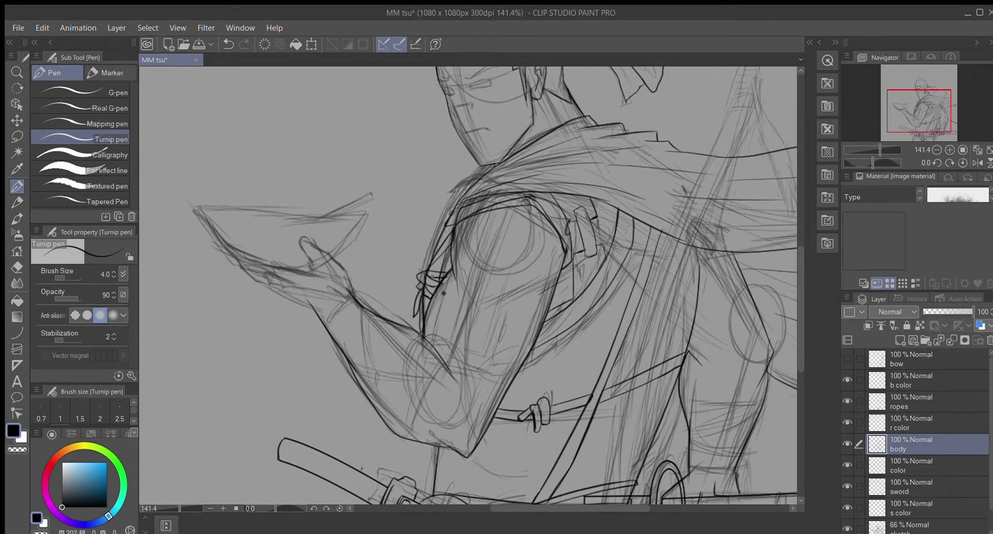
# Erase the tie lines that overlap the front of the upper arm.
pyautogui.press('e')
pyautogui.moveTo(450, 259); pyautogui.dragTo(437, 292)
pyautogui.press('p')
pyautogui.hotkey('ctrl', 'z')
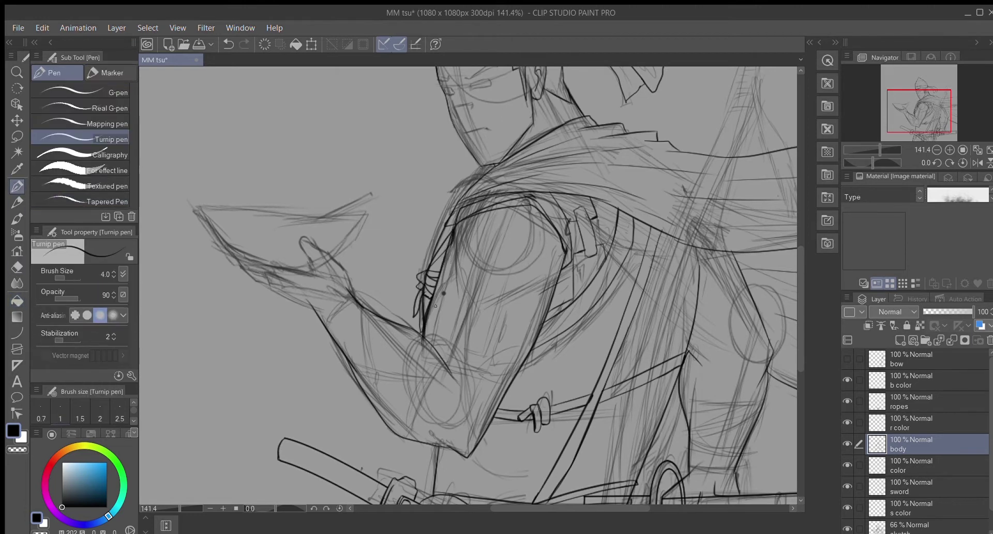
# Try inking long lengthwise divisions down the upper-arm armor.
pyautogui.moveTo(448, 345); pyautogui.dragTo(476, 255)
pyautogui.hotkey('ctrl', 'z')
pyautogui.moveTo(491, 211); pyautogui.dragTo(453, 344)
pyautogui.moveTo(501, 218); pyautogui.dragTo(463, 354)
pyautogui.hotkey('ctrl', 'z')
pyautogui.scroll(-1, 798, 349)
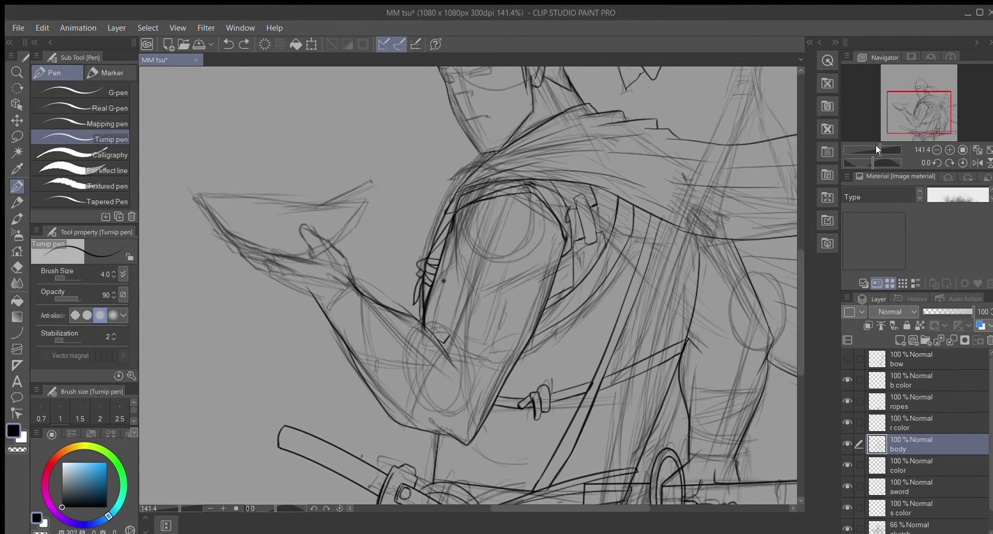
# Ink the front column of armor plates on the upper arm and the lengthwise gaps beside it.
pyautogui.moveTo(876, 149); pyautogui.dragTo(882, 149)
pyautogui.moveTo(439, 243)
pyautogui.mouseDown()
pyautogui.moveTo(467, 208)
pyautogui.moveTo(446, 309)
pyautogui.mouseUp()
pyautogui.moveTo(418, 307); pyautogui.dragTo(443, 309)
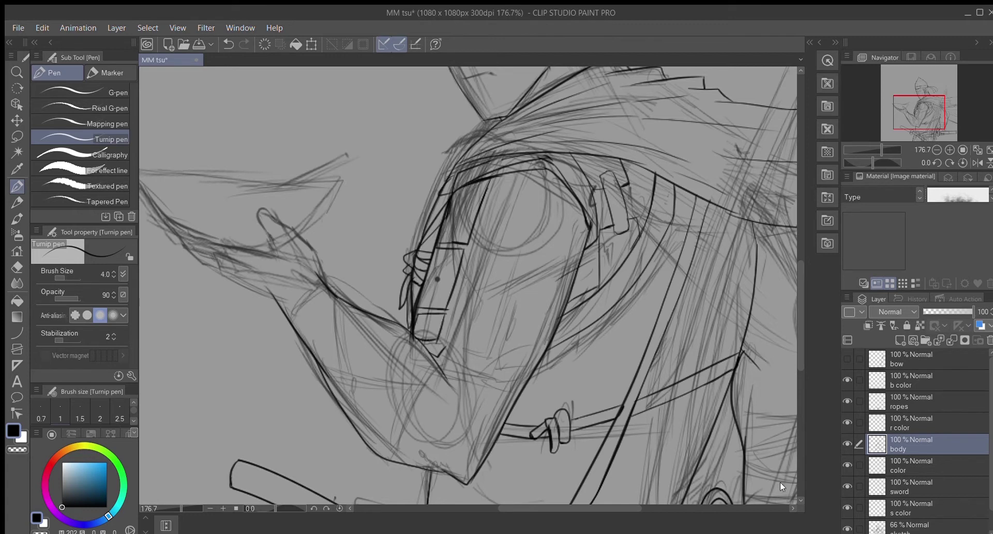
pyautogui.moveTo(503, 179); pyautogui.dragTo(478, 252)
pyautogui.moveTo(521, 215)
pyautogui.mouseDown()
pyautogui.moveTo(509, 250)
pyautogui.moveTo(454, 309)
pyautogui.mouseUp()
pyautogui.moveTo(509, 253); pyautogui.dragTo(457, 316)
# Ink the remaining rows of rectangular plates across the upper-arm armor, out to its rear edge.
pyautogui.moveTo(520, 248); pyautogui.dragTo(559, 203)
pyautogui.moveTo(544, 263); pyautogui.dragTo(518, 261)
pyautogui.moveTo(493, 323); pyautogui.dragTo(525, 324)
pyautogui.moveTo(491, 344); pyautogui.dragTo(518, 345)
pyautogui.moveTo(562, 209)
pyautogui.mouseDown()
pyautogui.moveTo(548, 258)
pyautogui.moveTo(588, 227)
pyautogui.mouseUp()
pyautogui.moveTo(548, 258); pyautogui.dragTo(589, 228)
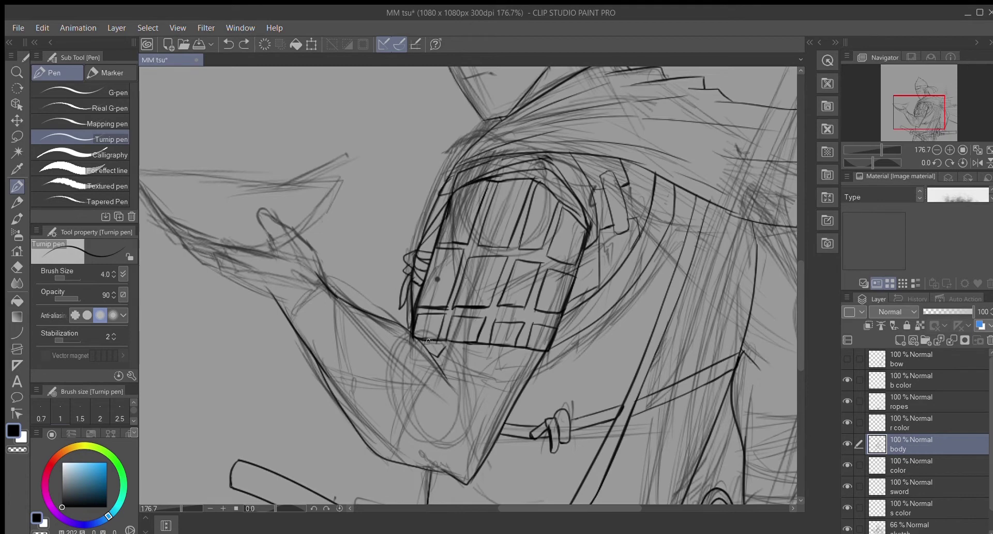
pyautogui.scroll(-4, 432, 352)
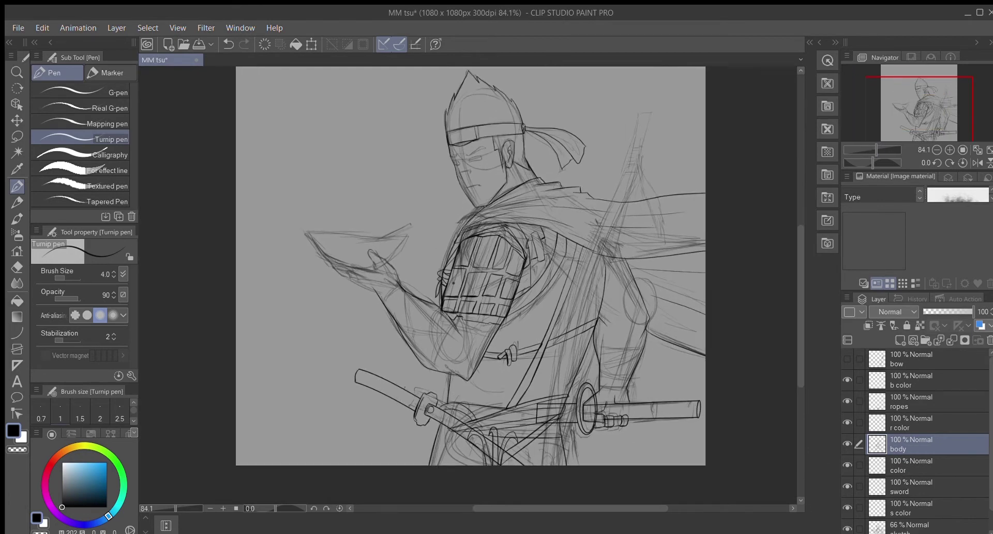
# Ink the raised hand's palm outline, thumb and curled fingers beneath the bowl.
pyautogui.scroll(4, 425, 288)
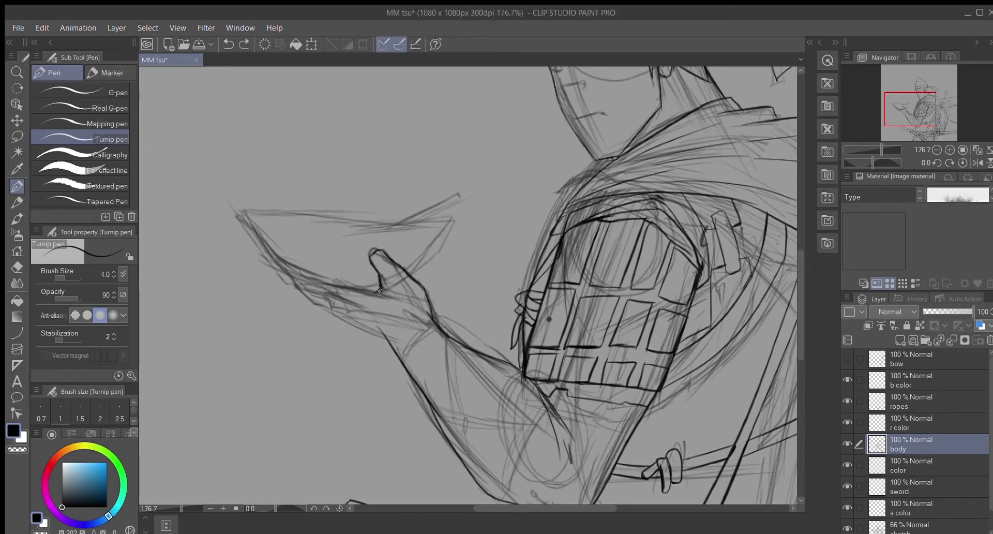
pyautogui.moveTo(306, 293); pyautogui.dragTo(363, 331)
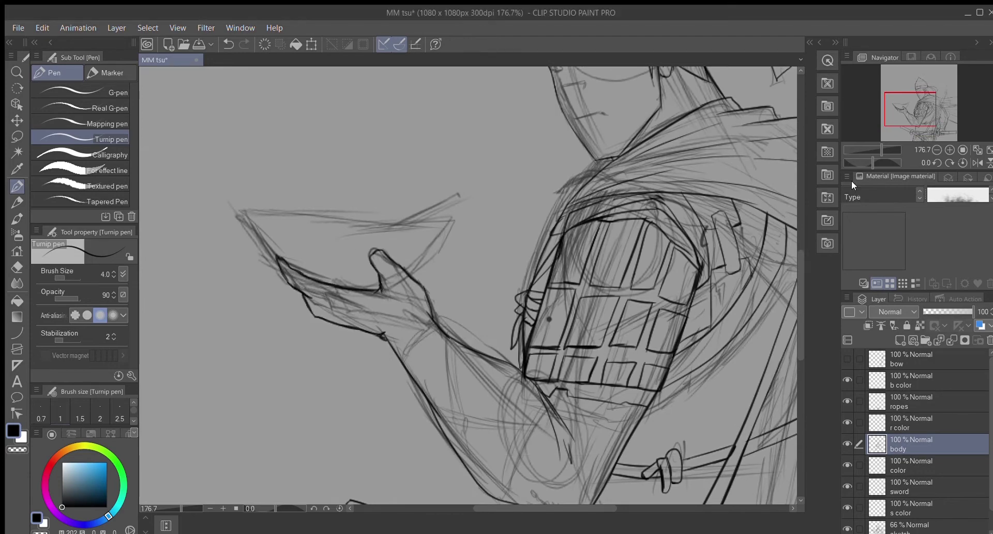
pyautogui.hotkey('ctrl', '-')
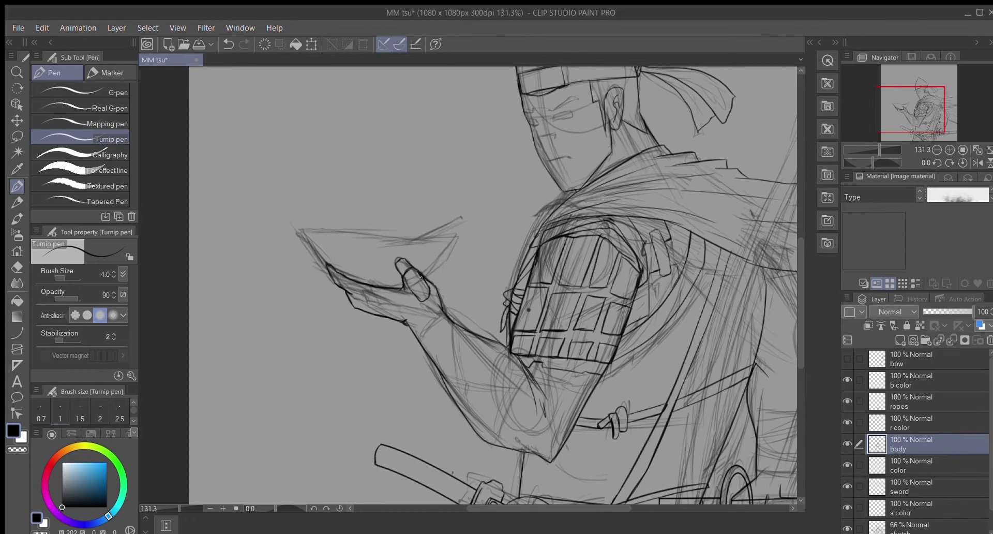
pyautogui.moveTo(346, 291); pyautogui.dragTo(364, 311)
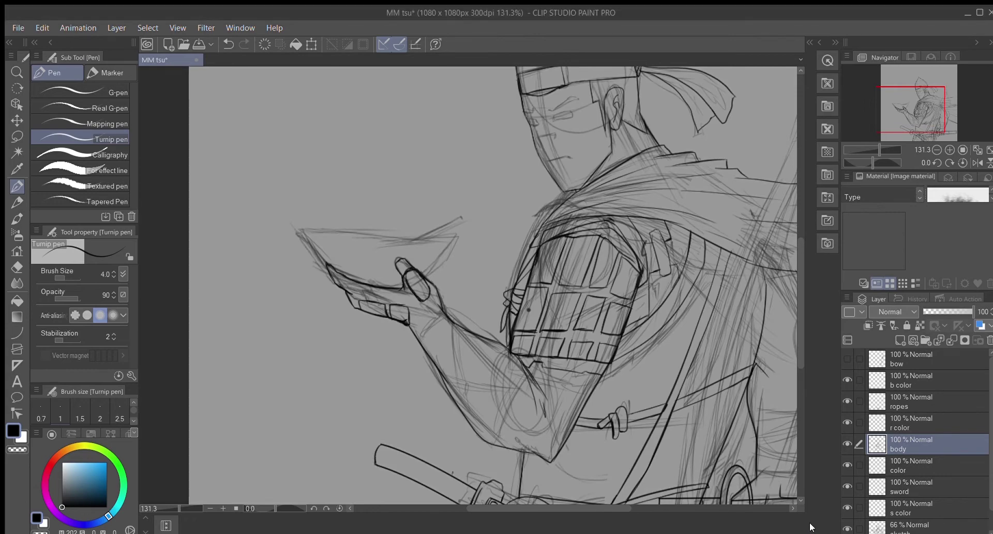
pyautogui.hotkey('ctrl', '+')
pyautogui.hotkey('ctrl', 'z')
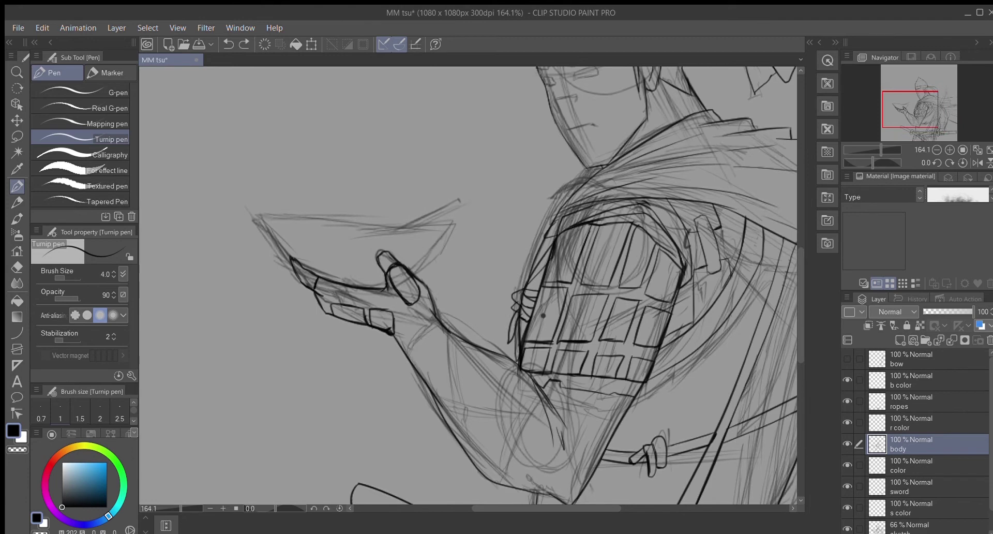
# Ink the wrist bands and the curved edge of the forearm guard near the elbow on the raised arm.
pyautogui.moveTo(397, 328)
pyautogui.mouseDown()
pyautogui.moveTo(424, 346)
pyautogui.moveTo(425, 334)
pyautogui.mouseUp()
pyautogui.scroll(-2, 429, 320)
pyautogui.moveTo(518, 313); pyautogui.dragTo(485, 421)
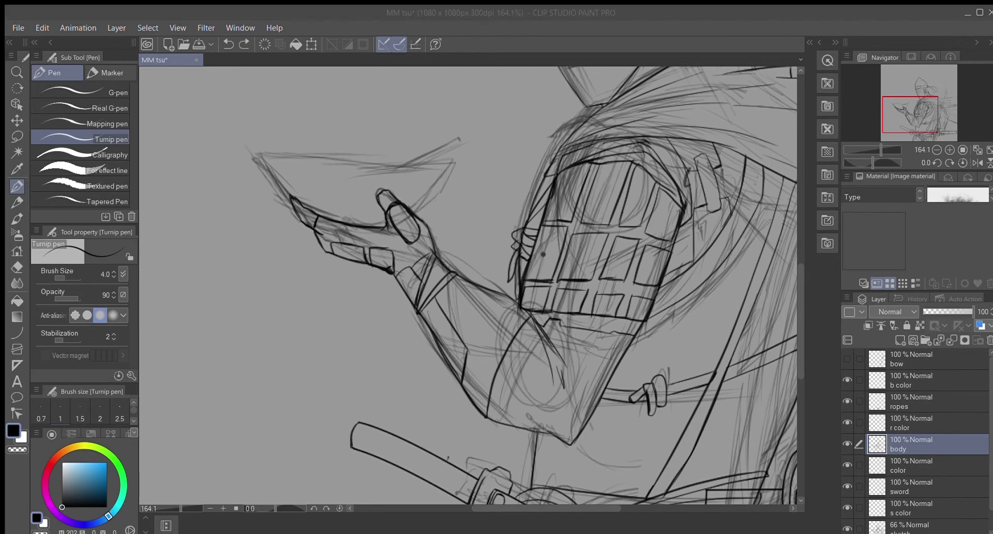
# Ink crossing wrap lines along the raised forearm, redrawing the curve near the elbow.
pyautogui.moveTo(520, 312); pyautogui.dragTo(430, 298)
pyautogui.moveTo(486, 313); pyautogui.dragTo(479, 419)
pyautogui.hotkey('ctrl', 'z')
pyautogui.moveTo(486, 309); pyautogui.dragTo(479, 413)
pyautogui.moveTo(499, 371); pyautogui.dragTo(484, 312)
# Ink crisscrossing wraps and a wrist band on the rear forearm above the second sword.
pyautogui.moveTo(881, 150)
pyautogui.mouseDown()
pyautogui.moveTo(868, 144)
pyautogui.moveTo(879, 148)
pyautogui.mouseUp()
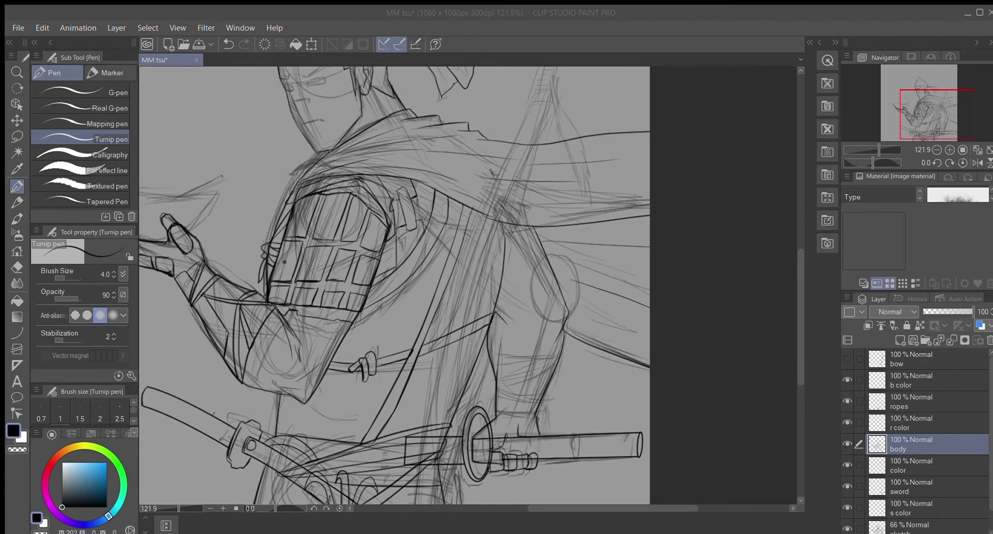
pyautogui.moveTo(497, 313)
pyautogui.mouseDown()
pyautogui.moveTo(565, 326)
pyautogui.moveTo(535, 414)
pyautogui.mouseUp()
pyautogui.moveTo(551, 328)
pyautogui.mouseDown()
pyautogui.moveTo(501, 400)
pyautogui.moveTo(547, 386)
pyautogui.mouseUp()
pyautogui.moveTo(539, 418); pyautogui.dragTo(495, 418)
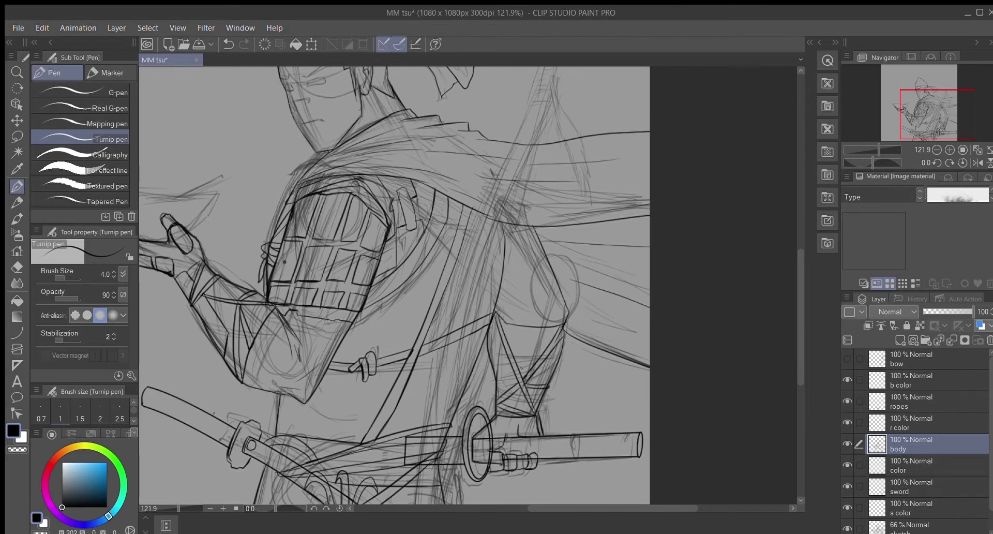
pyautogui.moveTo(551, 318)
pyautogui.mouseDown()
pyautogui.moveTo(511, 322)
pyautogui.moveTo(521, 383)
pyautogui.mouseUp()
pyautogui.hotkey('ctrl', 'z')
pyautogui.moveTo(488, 342); pyautogui.dragTo(518, 383)
pyautogui.moveTo(523, 386); pyautogui.dragTo(491, 359)
# Touch up the thigh at the lower edge of the canvas and save the drawing.
pyautogui.scroll(-5, 407, 413)
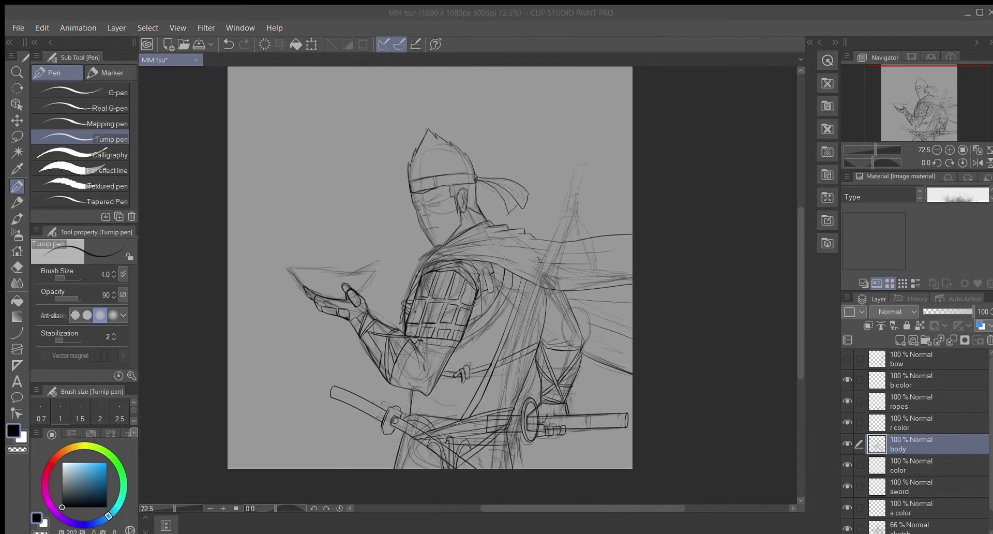
pyautogui.moveTo(417, 469); pyautogui.dragTo(420, 459)
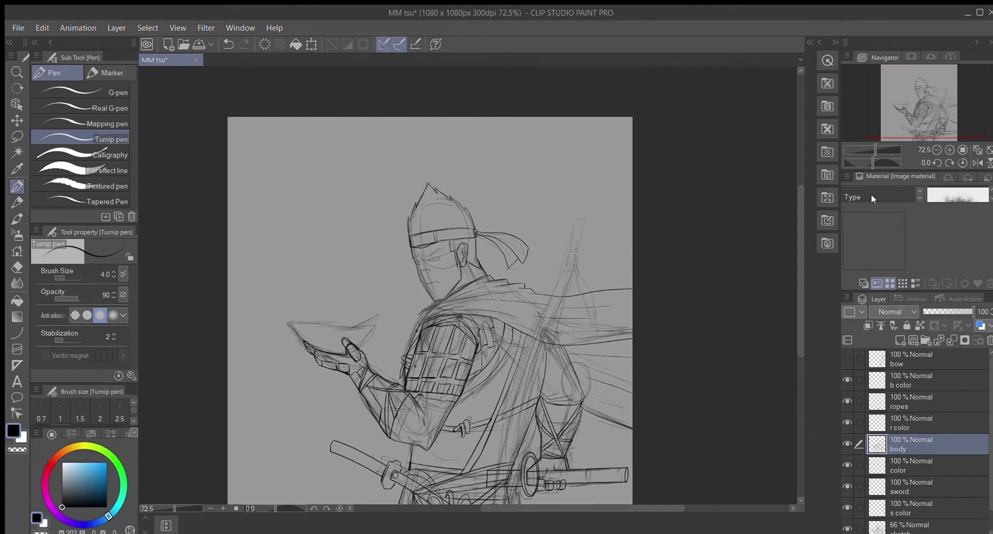
pyautogui.scroll(6, 798, 310)
pyautogui.hotkey('ctrl', 's')
# Ink the two angled eyebrows below the headband, redrawing the strokes as needed.
pyautogui.scroll(4, 466, 135)
pyautogui.moveTo(479, 242)
pyautogui.mouseDown()
pyautogui.moveTo(504, 231)
pyautogui.moveTo(477, 240)
pyautogui.moveTo(549, 217)
pyautogui.mouseUp()
pyautogui.hotkey('ctrl', 'z')
pyautogui.moveTo(446, 241); pyautogui.dragTo(427, 247)
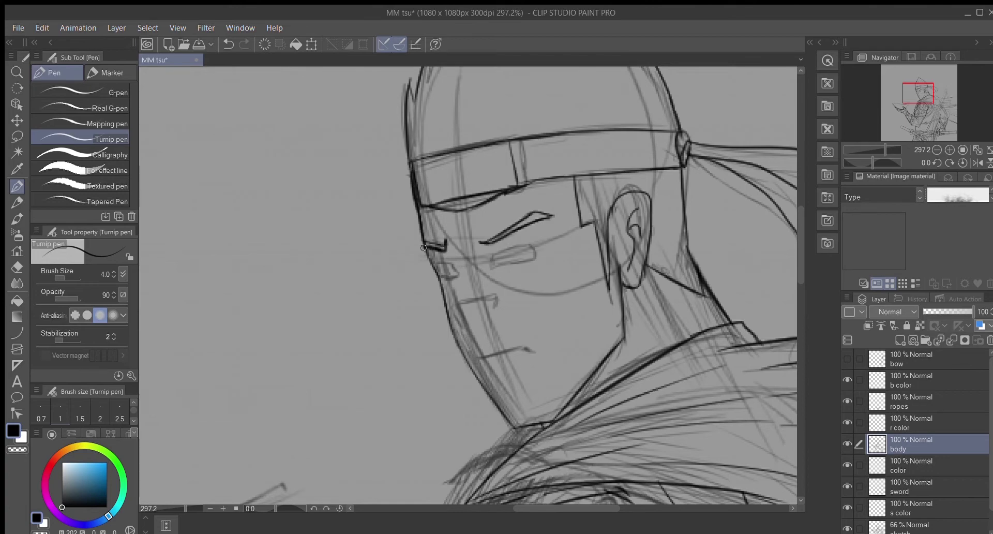
# Ink the narrow eyes, nose and frowning mouth on the face.
pyautogui.moveTo(493, 266)
pyautogui.mouseDown()
pyautogui.moveTo(537, 259)
pyautogui.moveTo(448, 253)
pyautogui.moveTo(456, 275)
pyautogui.mouseUp()
pyautogui.moveTo(459, 299)
pyautogui.mouseDown()
pyautogui.moveTo(455, 322)
pyautogui.moveTo(497, 310)
pyautogui.mouseUp()
pyautogui.hotkey('ctrl', 'z')
pyautogui.hotkey('ctrl', 'z')
pyautogui.moveTo(479, 346); pyautogui.dragTo(536, 358)
pyautogui.moveTo(879, 150); pyautogui.dragTo(878, 150)
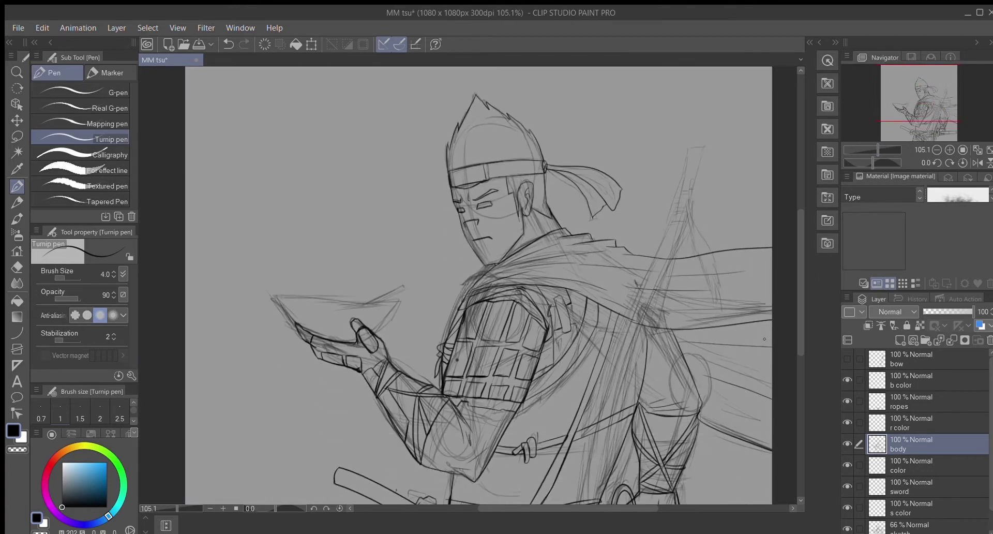
# Ink the bowl's curved underside and flat rim above the raised hand with the Curve tool on the bow layer.
pyautogui.hscroll(-3, 765, 339)
pyautogui.scroll(5, 800, 324)
pyautogui.click(910, 359)
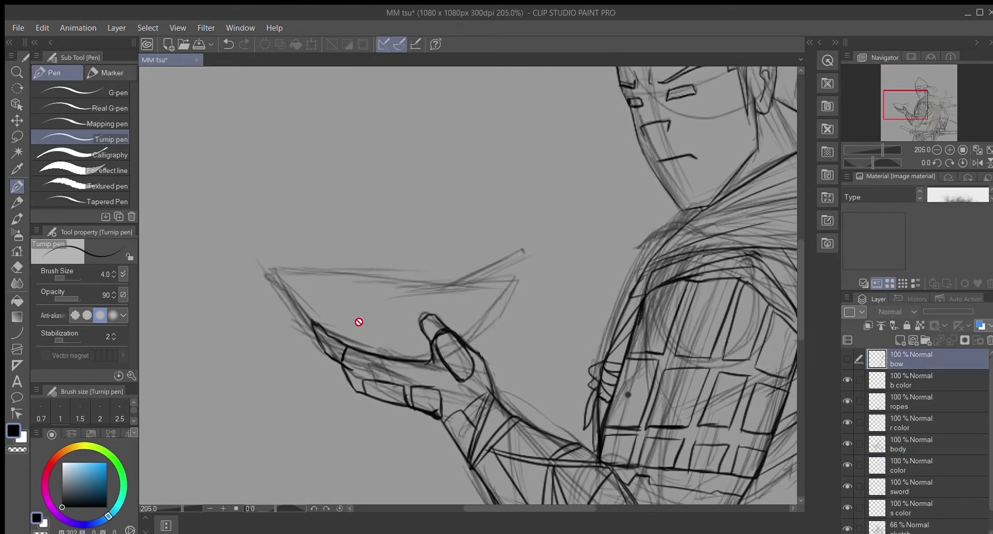
pyautogui.press('u')
pyautogui.moveTo(277, 288); pyautogui.dragTo(517, 286)
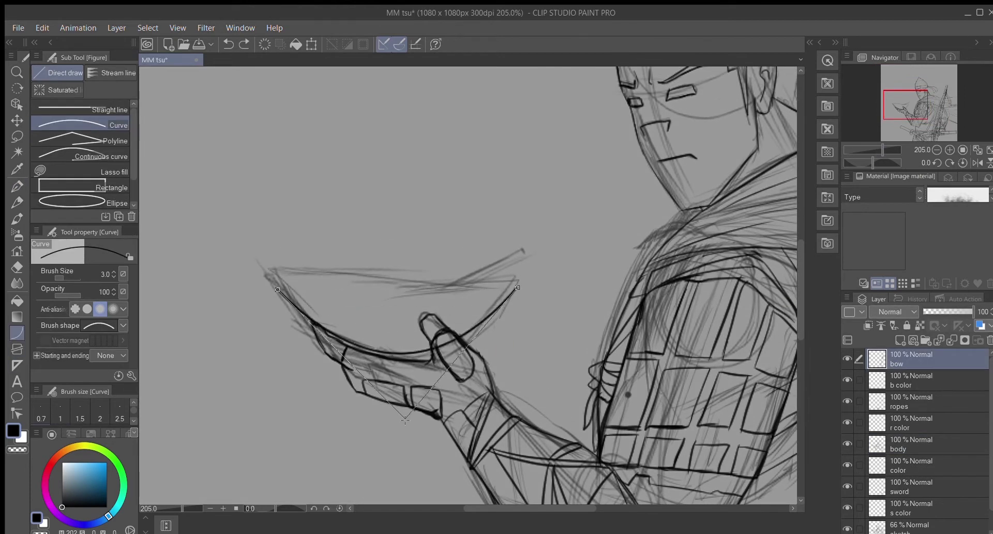
pyautogui.click(397, 367)
pyautogui.moveTo(277, 282); pyautogui.dragTo(512, 282)
pyautogui.moveTo(276, 282); pyautogui.dragTo(512, 282)
pyautogui.click(396, 283)
# Ink the utensil resting in the bowl, small bumps along the rim and drips running down both sides.
pyautogui.press('p')
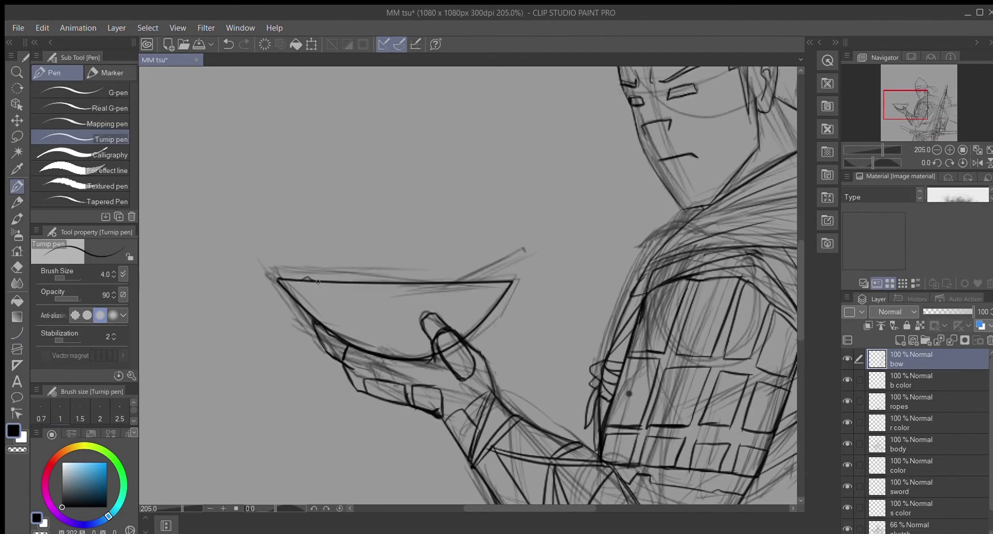
pyautogui.moveTo(472, 280)
pyautogui.mouseDown()
pyautogui.moveTo(527, 252)
pyautogui.moveTo(474, 284)
pyautogui.moveTo(469, 312)
pyautogui.mouseUp()
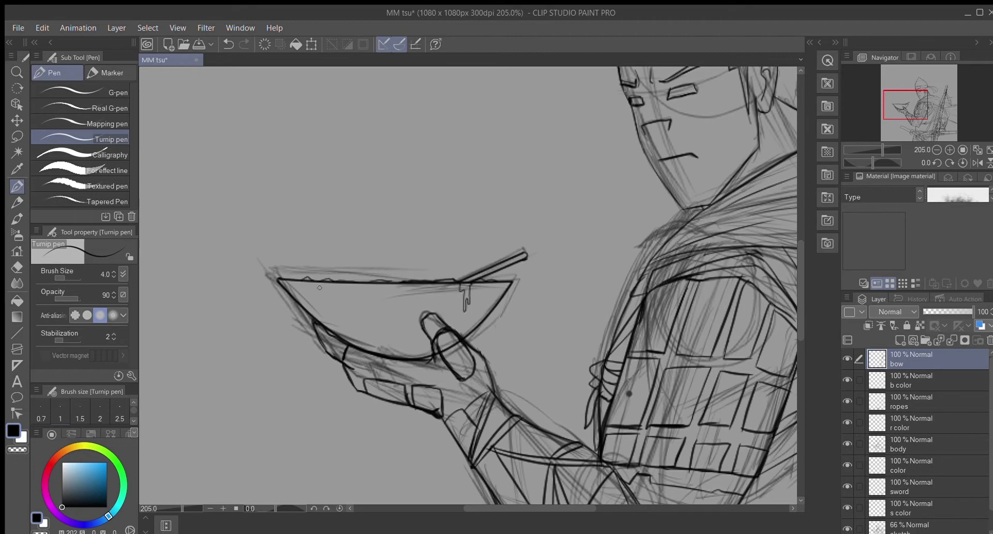
pyautogui.moveTo(310, 282); pyautogui.dragTo(314, 303)
pyautogui.hotkey('ctrl', '0')
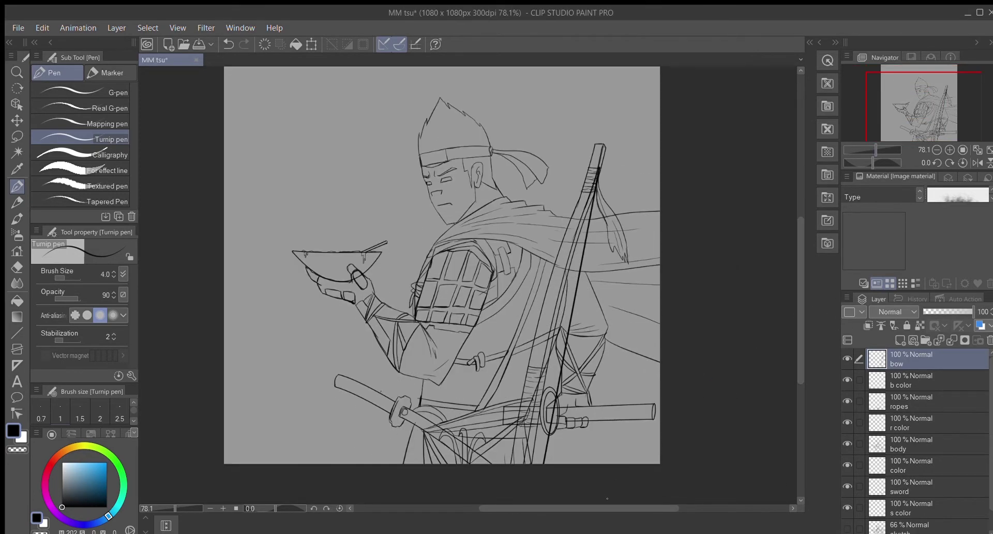
# Touch up the character's linework around the shoulder armor on the body layer.
pyautogui.hscroll(-3, 797, 320)
pyautogui.hotkey('ctrl', '+')
pyautogui.click(912, 444)
pyautogui.moveTo(444, 319); pyautogui.dragTo(444, 318)
pyautogui.scroll(5, 444, 319)
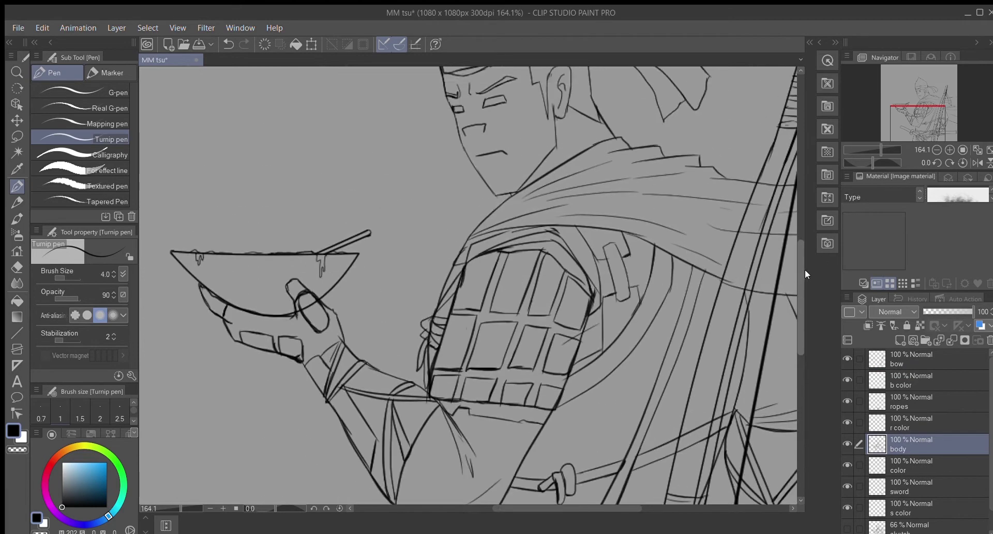
pyautogui.hscroll(4, 322, 293)
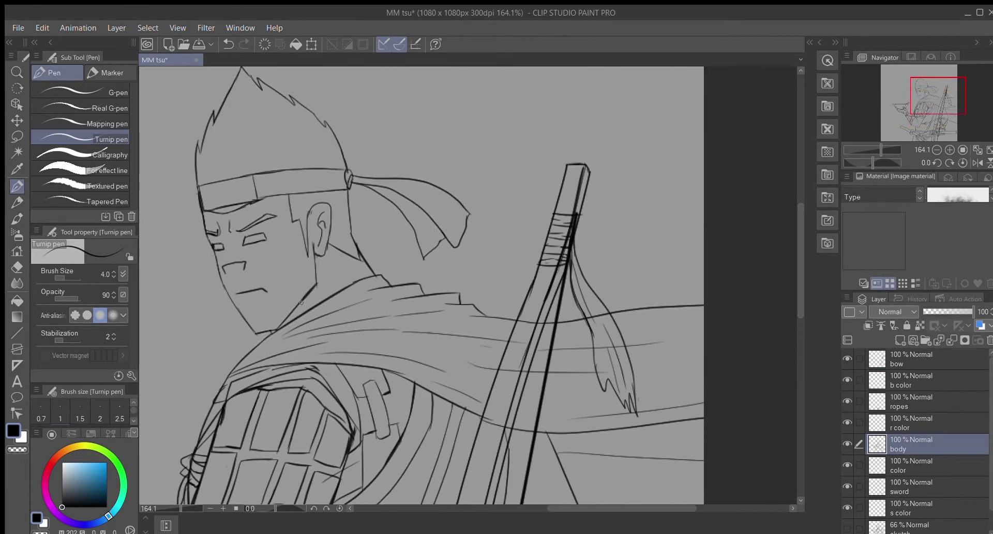
pyautogui.hotkey('ctrl', '-')
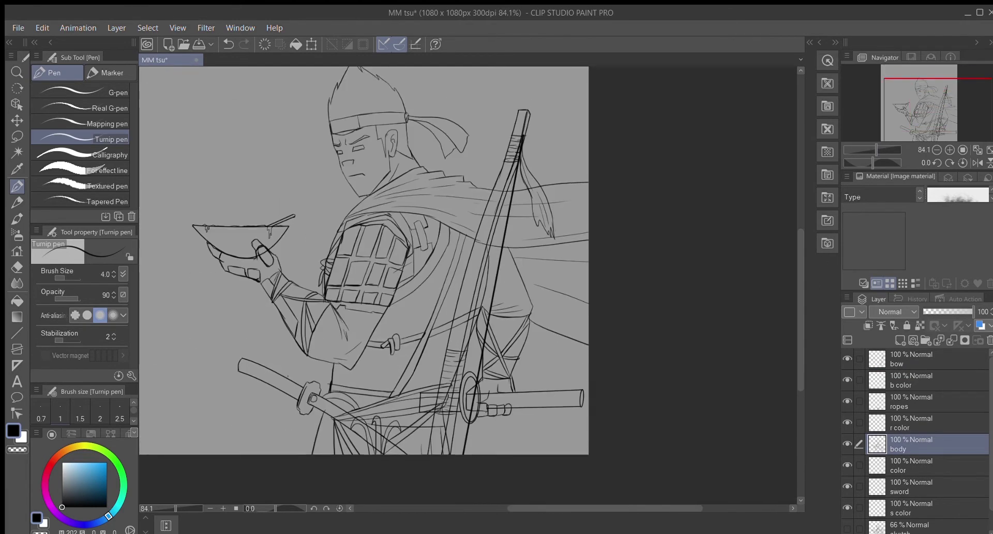
# Hide the body layer and ink cross bands along the upper limb of the bow on the bow layer.
pyautogui.click(910, 359)
pyautogui.hotkey('ctrl', '+')
pyautogui.click(848, 444)
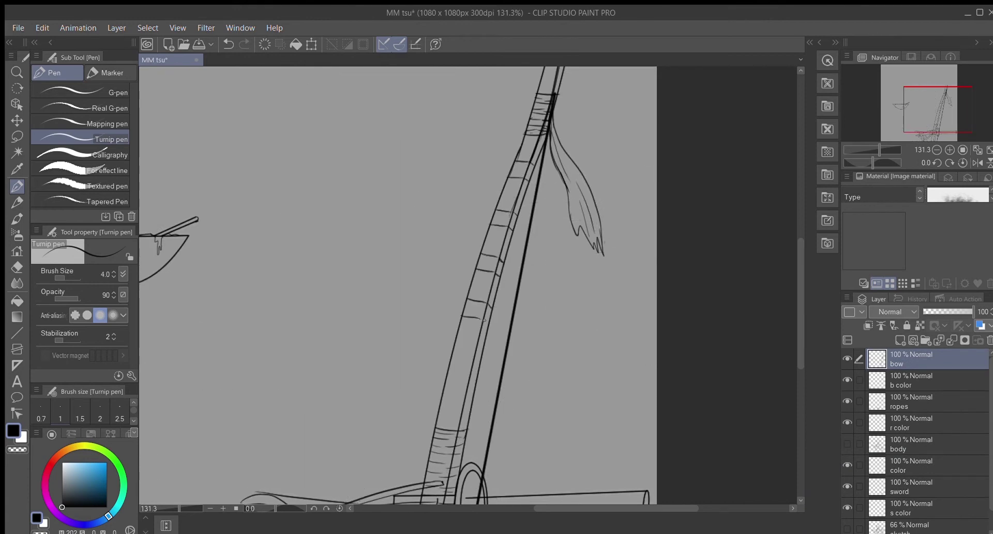
pyautogui.scroll(-4, 463, 407)
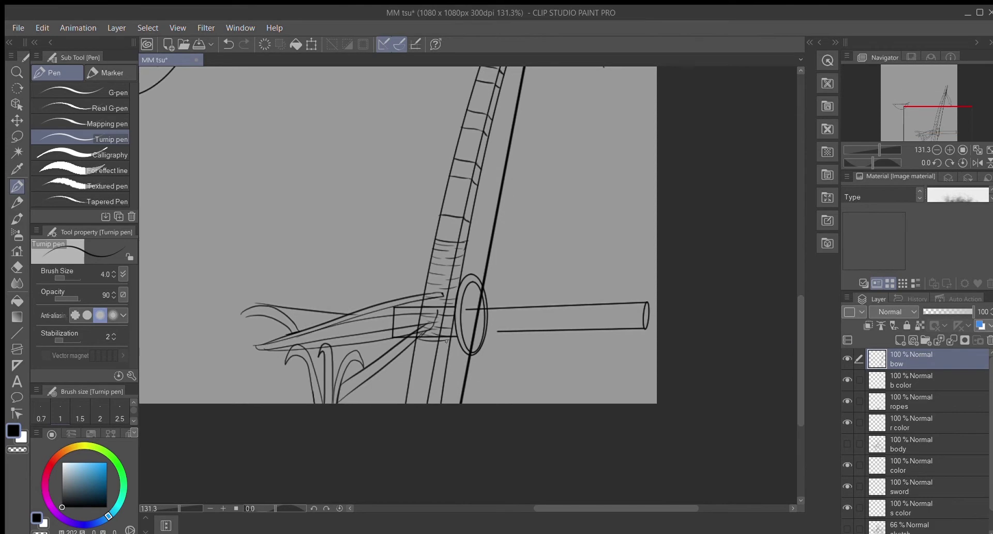
# Ink the remaining bands on the bow's lower end with the ropes hidden as needed, and show the ropes and body layers again.
pyautogui.click(848, 400)
pyautogui.click(848, 401)
pyautogui.click(847, 401)
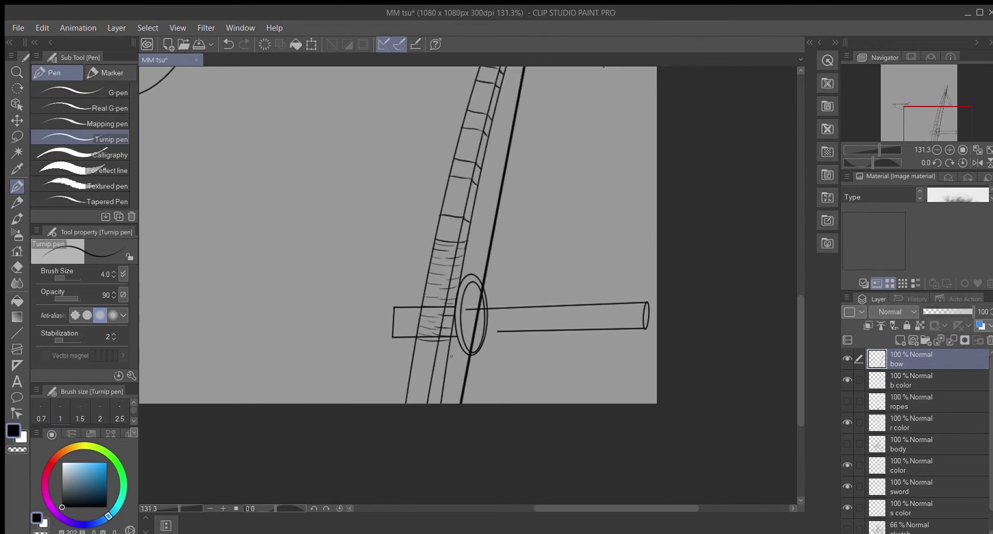
pyautogui.click(848, 401)
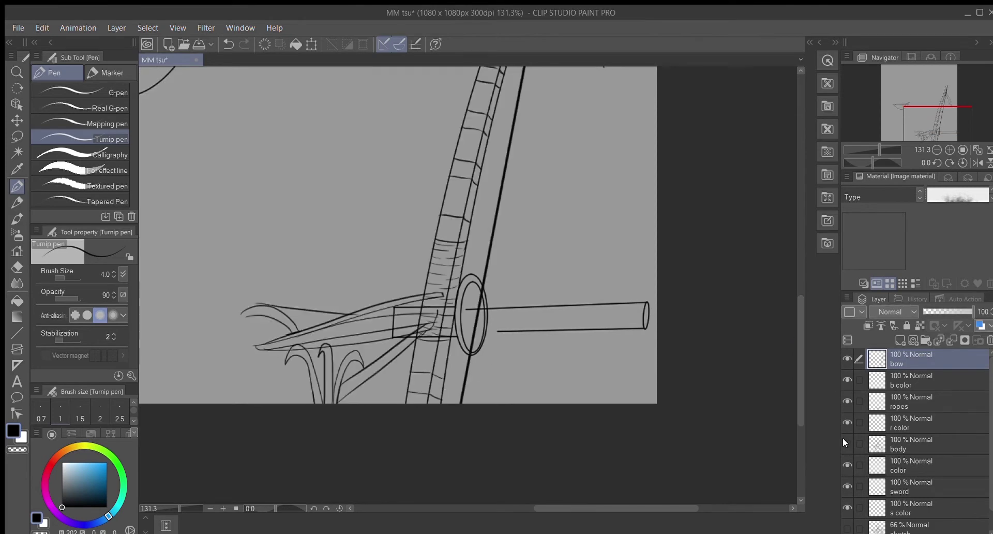
pyautogui.click(847, 443)
pyautogui.hotkey('ctrl', '0')
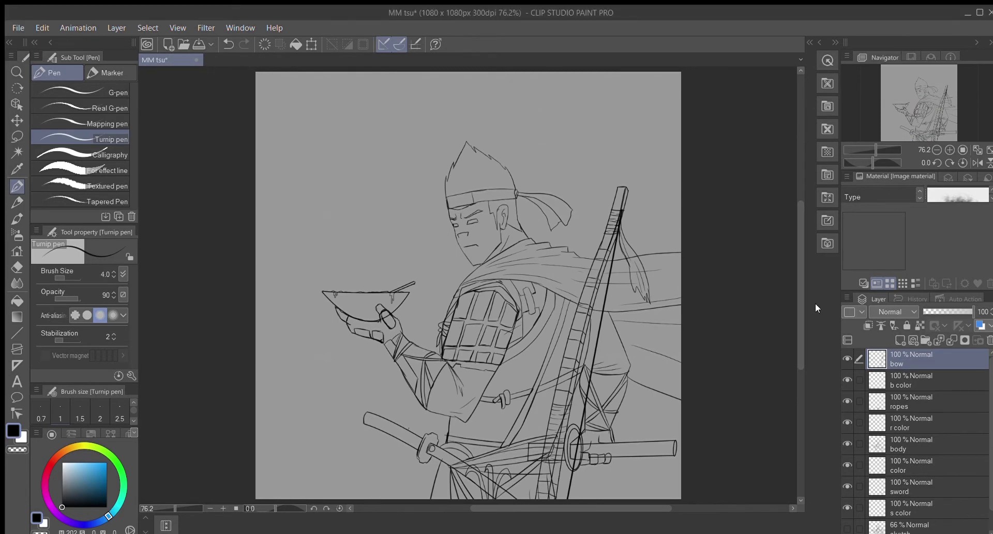
# Ink a row of small triangles along the front sword's handle on the body layer.
pyautogui.scroll(-1, 793, 315)
pyautogui.scroll(4, 792, 315)
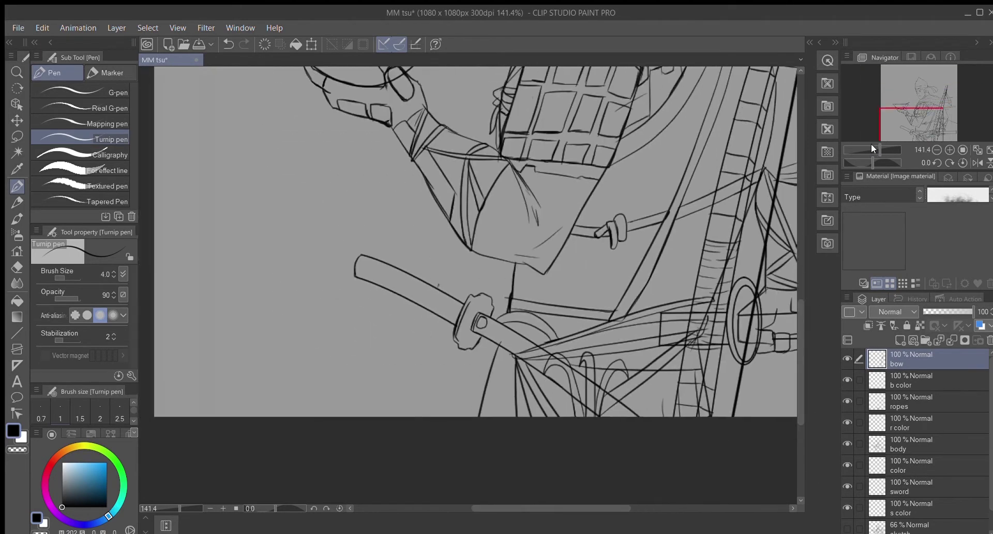
pyautogui.click(908, 441)
pyautogui.moveTo(340, 255); pyautogui.dragTo(340, 268)
pyautogui.moveTo(356, 263); pyautogui.dragTo(358, 275)
pyautogui.moveTo(374, 269); pyautogui.dragTo(373, 281)
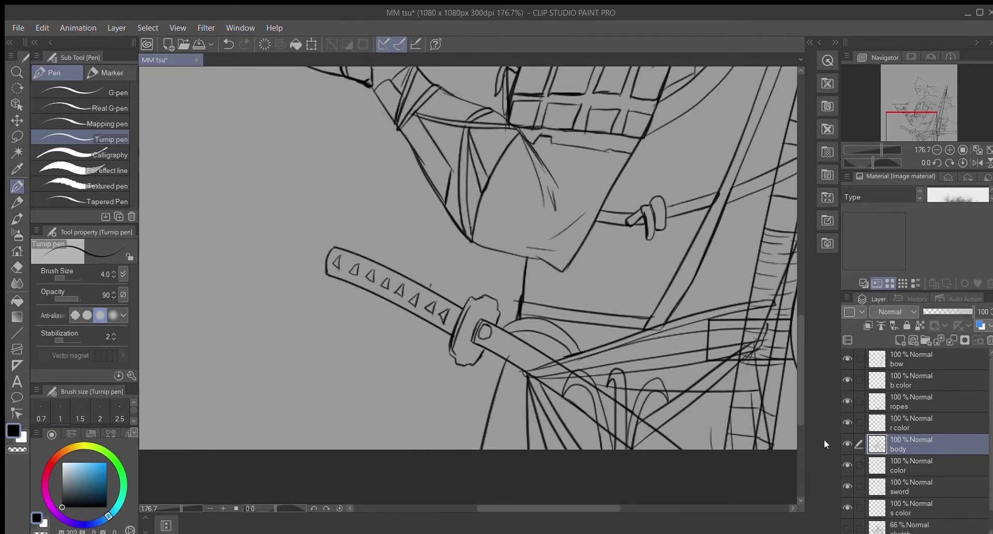
# Ink slanted wrap marks along the second sword beyond the rear hand on the sword layer.
pyautogui.scroll(-5, 469, 258)
pyautogui.scroll(4, 873, 146)
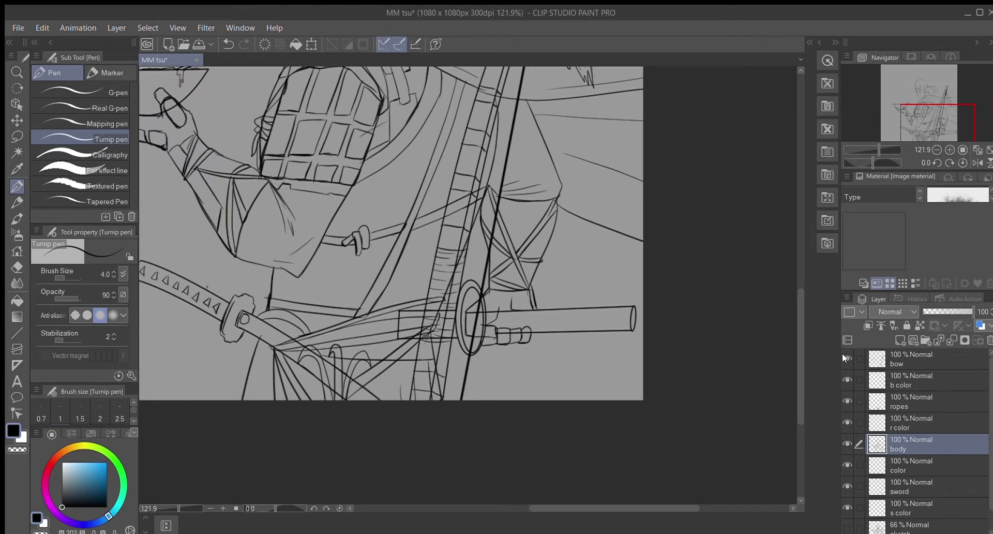
pyautogui.click(908, 492)
pyautogui.moveTo(506, 312); pyautogui.dragTo(513, 326)
pyautogui.moveTo(543, 312); pyautogui.dragTo(548, 324)
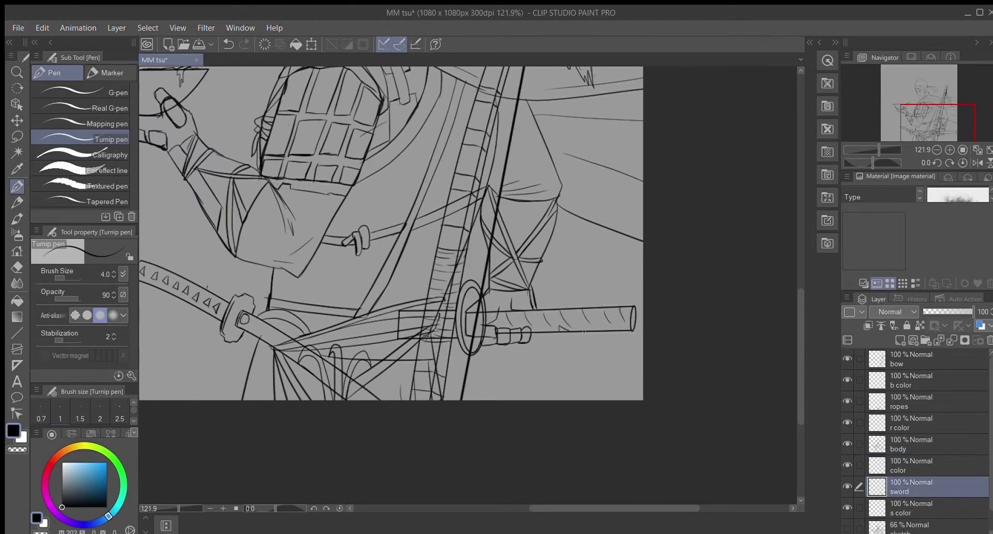
pyautogui.scroll(-3, 871, 144)
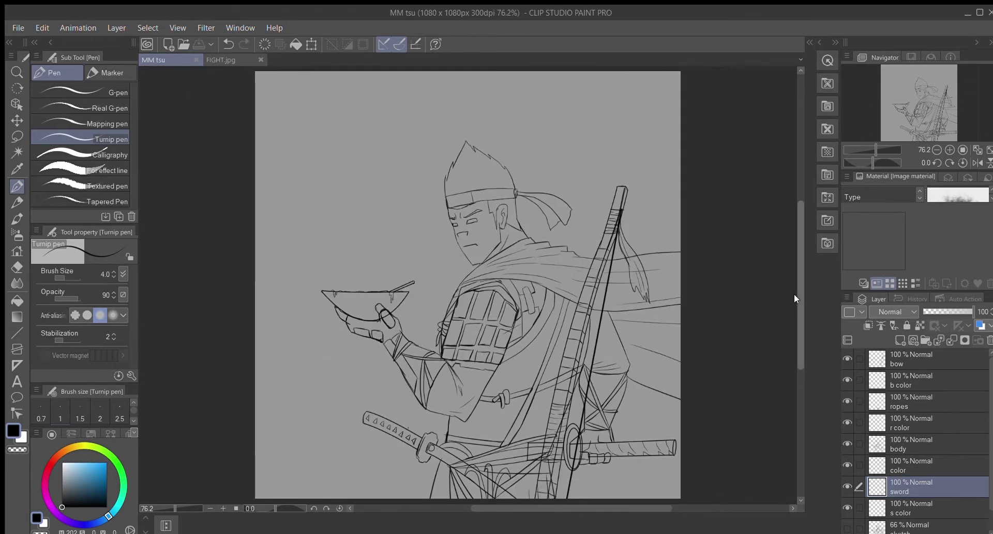
# Hide the bow and sword layers and make the color layer active.
pyautogui.scroll(-1, 793, 294)
pyautogui.click(847, 359)
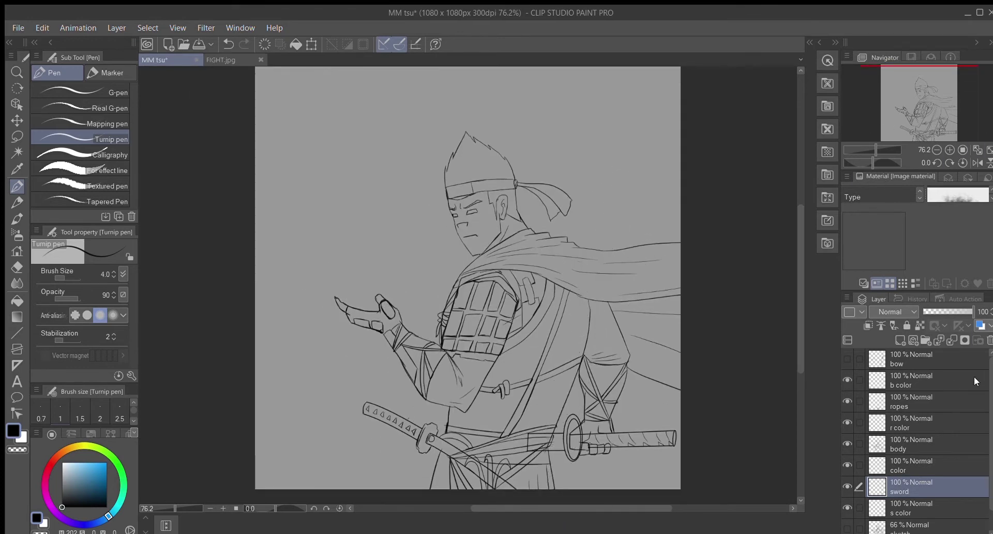
pyautogui.scroll(-1, 965, 378)
pyautogui.click(847, 465)
pyautogui.click(890, 443)
pyautogui.scroll(3, 870, 155)
pyautogui.scroll(1, 793, 239)
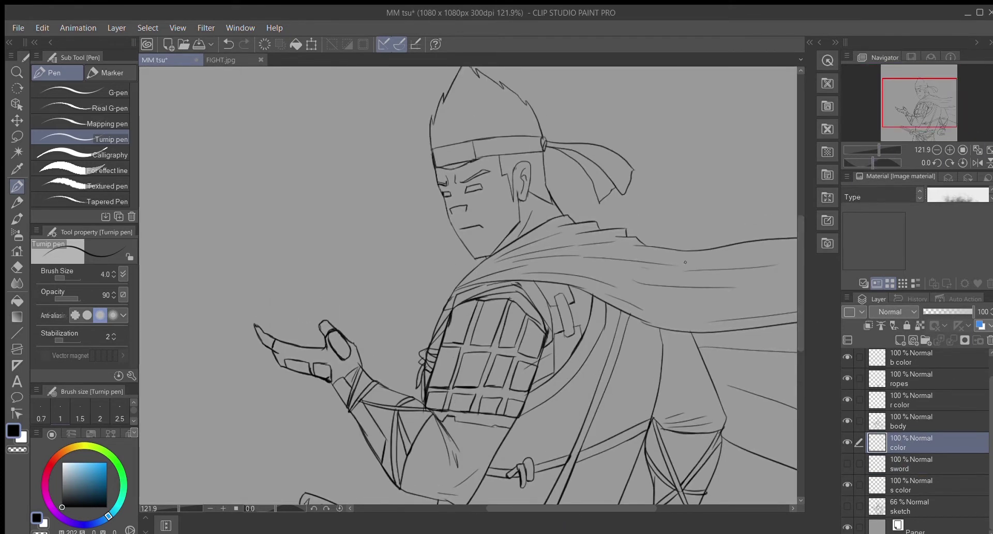
# Sample the brown skin tone from FIGHT.jpg and fill the face and the raised hand's bare fingertips with it.
pyautogui.press('i')
pyautogui.hotkey('ctrl', 'Tab')
pyautogui.click(510, 244)
pyautogui.click(156, 59)
pyautogui.click(17, 300)
pyautogui.click(492, 217)
pyautogui.click(326, 329)
pyautogui.click(264, 333)
# Fill the sections of the rear hand and its fingers with the brown skin tone.
pyautogui.moveTo(801, 311); pyautogui.dragTo(801, 381)
pyautogui.click(637, 325)
pyautogui.click(644, 313)
pyautogui.click(673, 305)
pyautogui.click(656, 339)
pyautogui.click(671, 341)
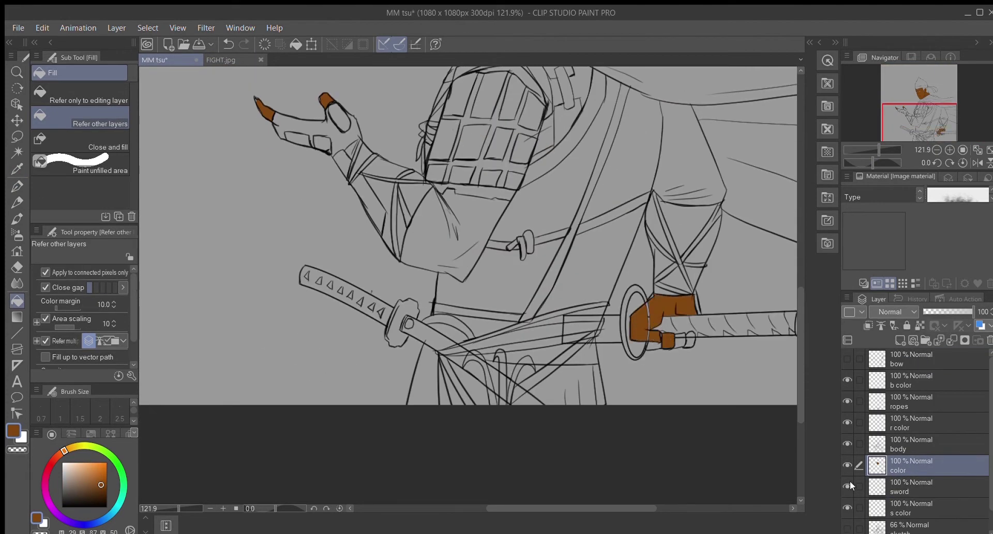
# Hide the sword layer and fill the remaining gaps in the rear hand with the same brown.
pyautogui.click(848, 486)
pyautogui.click(650, 323)
pyautogui.press('p')
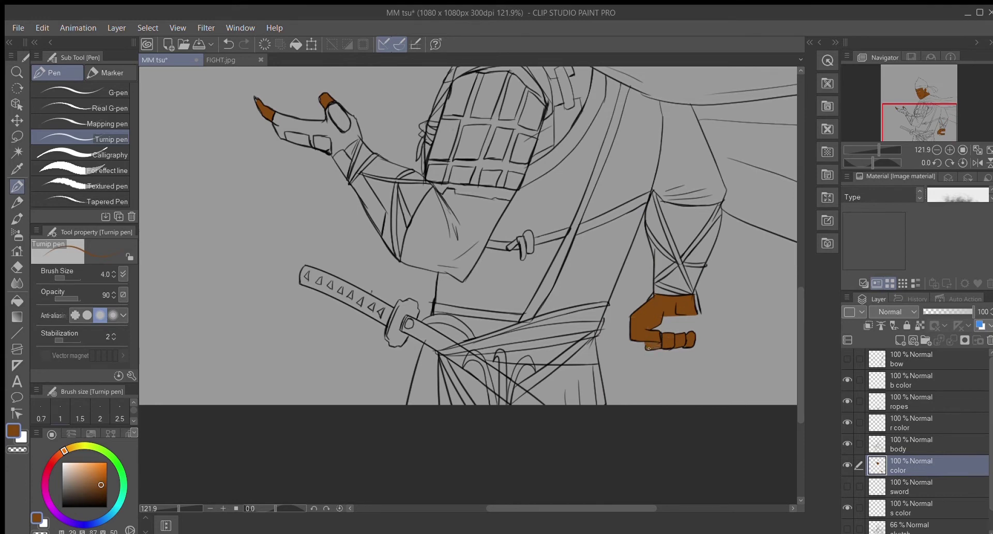
pyautogui.hotkey('ctrl', '0')
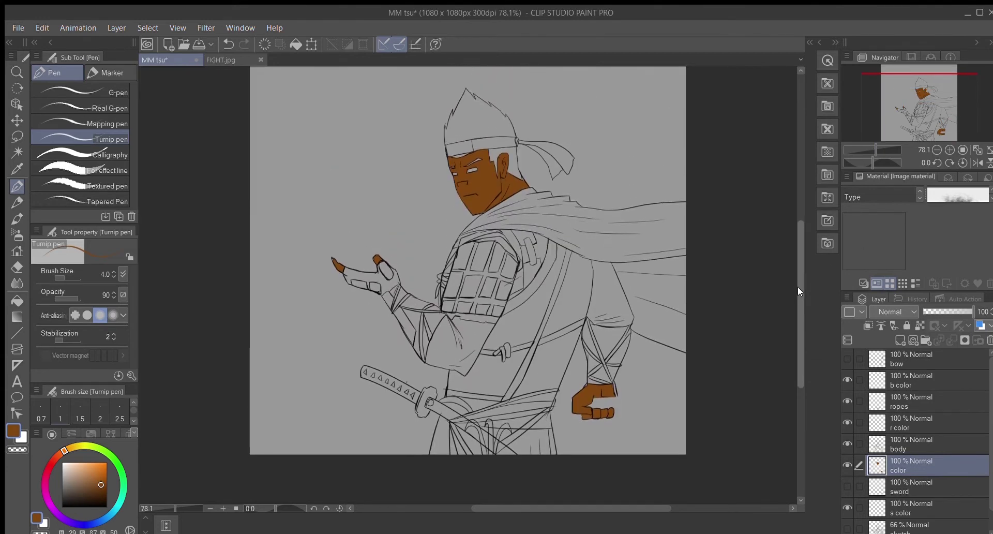
# Sample dark brown from FIGHT.jpg and fill the hair above and below the headband with it.
pyautogui.press('i')
pyautogui.hotkey('ctrl', 'Tab')
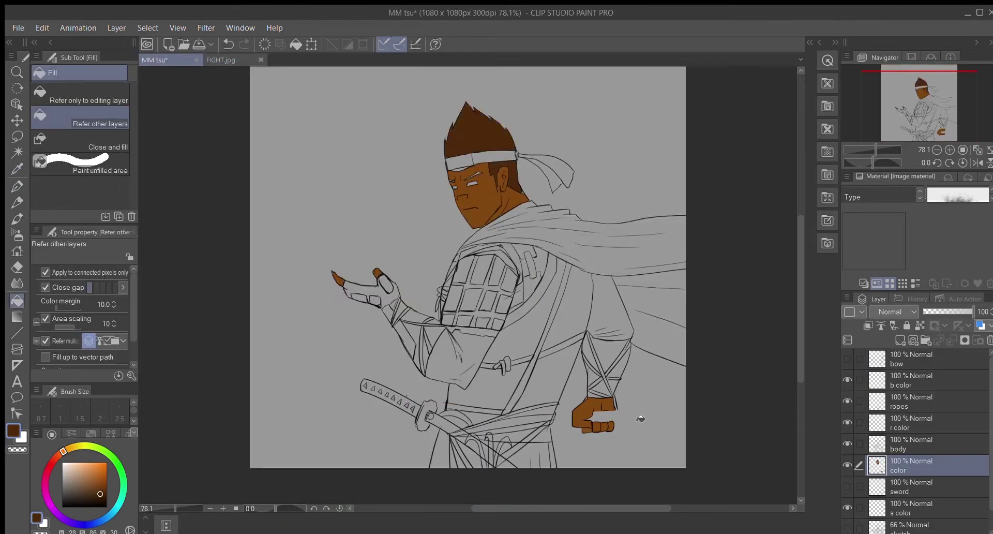
pyautogui.hotkey('ctrl', 'Tab')
pyautogui.hotkey('ctrl', '+')
pyautogui.click(17, 186)
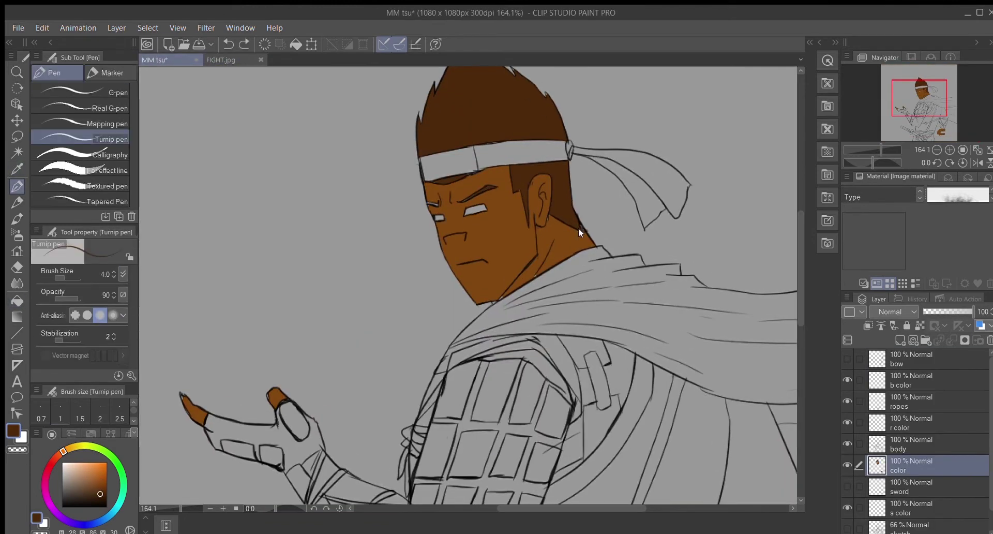
# Touch up the color edges around the hair and face, and fill both eyes with bright yellow.
pyautogui.scroll(3, 550, 175)
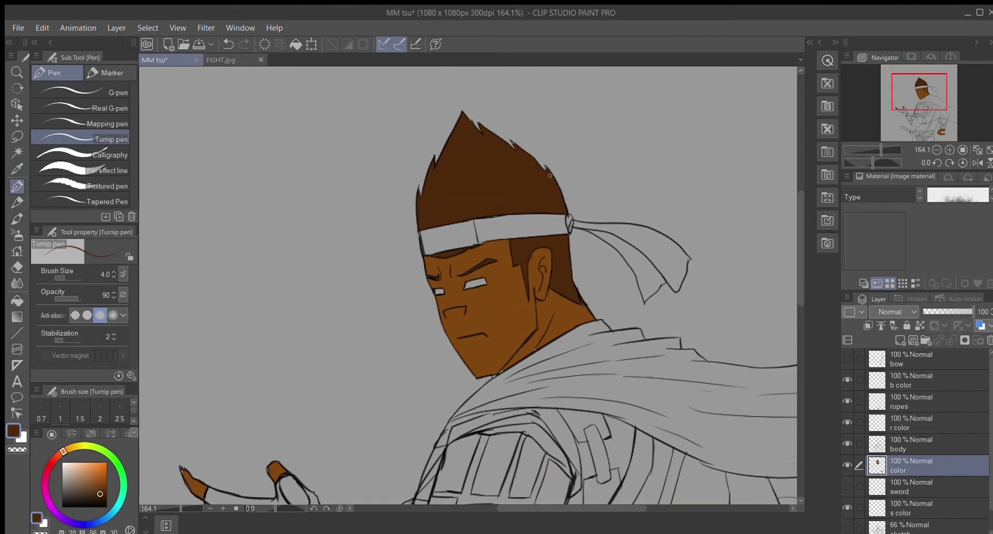
pyautogui.keyDown('alt'); pyautogui.click(532, 285); pyautogui.keyUp('alt')
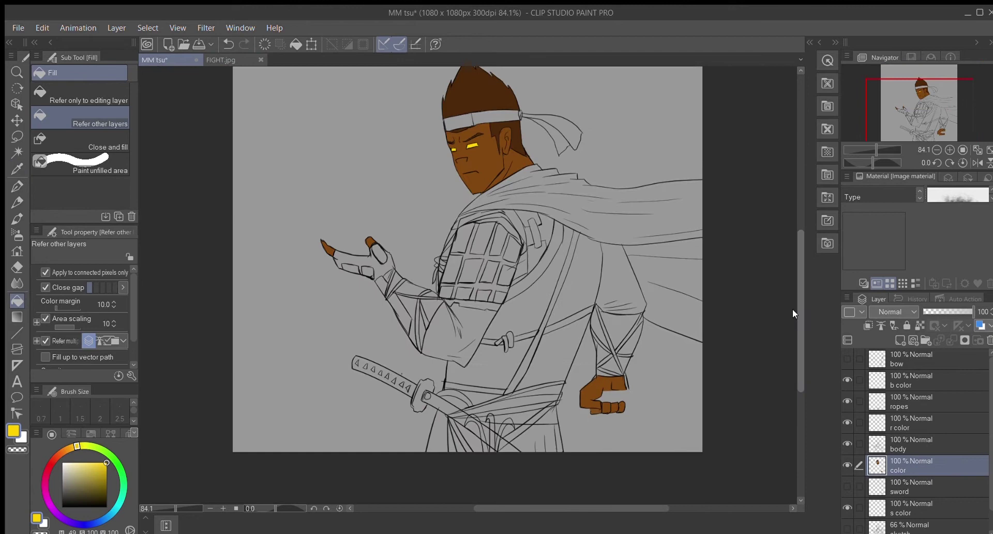
pyautogui.scroll(1, 792, 309)
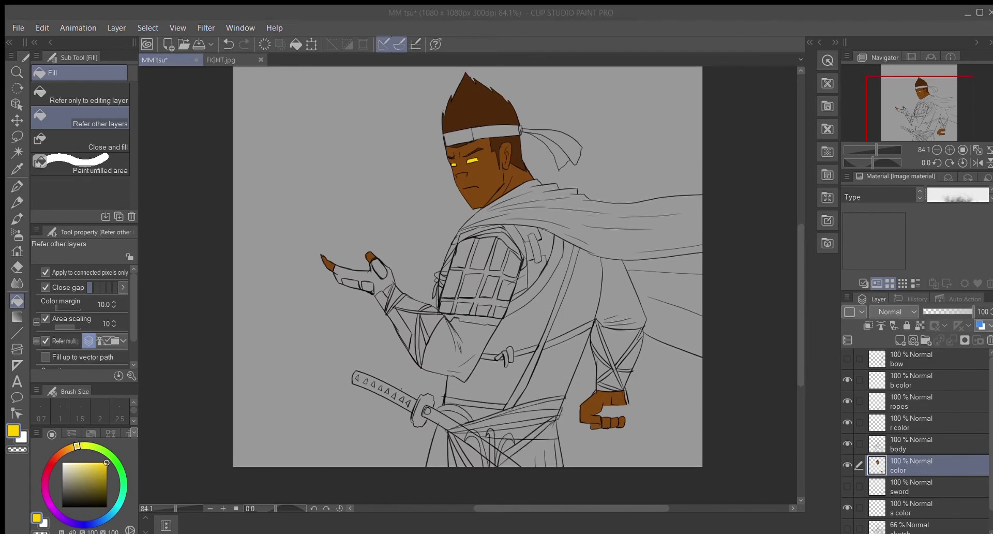
# Try near-black fills on the raised arm's sleeve and the torso, undoing each one.
pyautogui.click(66, 497)
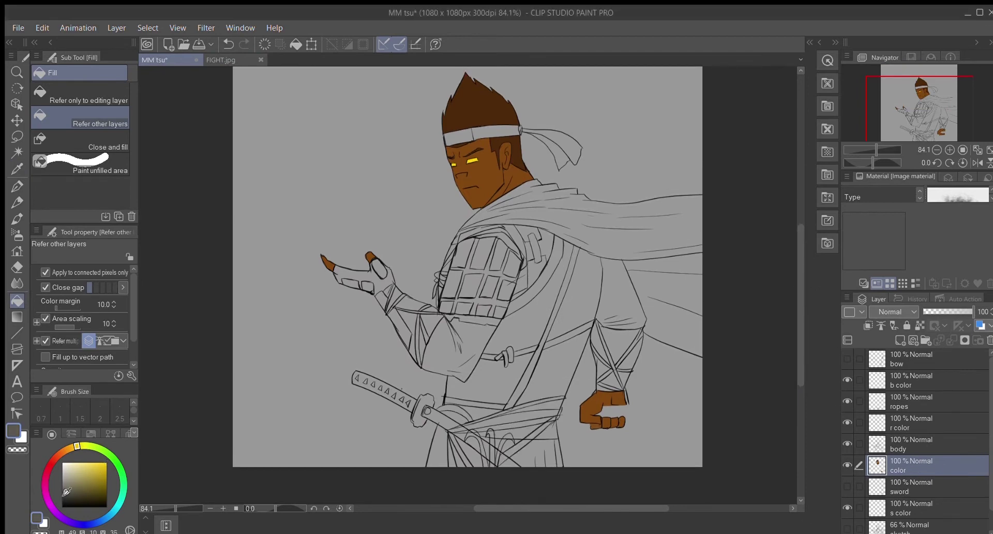
pyautogui.click(59, 453)
pyautogui.click(66, 503)
pyautogui.click(458, 349)
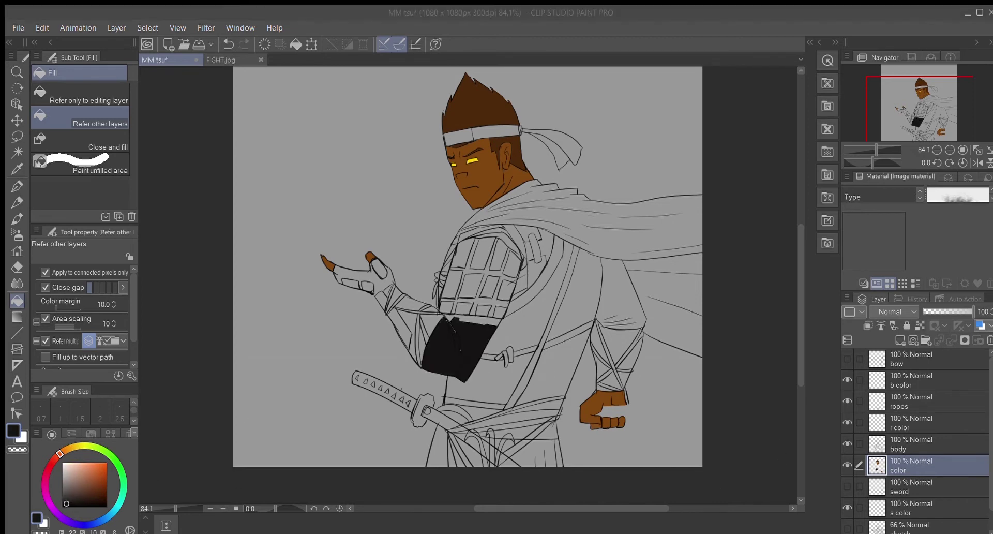
pyautogui.hotkey('ctrl', 'z')
pyautogui.click(64, 499)
pyautogui.click(551, 362)
pyautogui.hotkey('ctrl', 'z')
# Fill the torso garment and the trousers with a darker near-black.
pyautogui.click(64, 503)
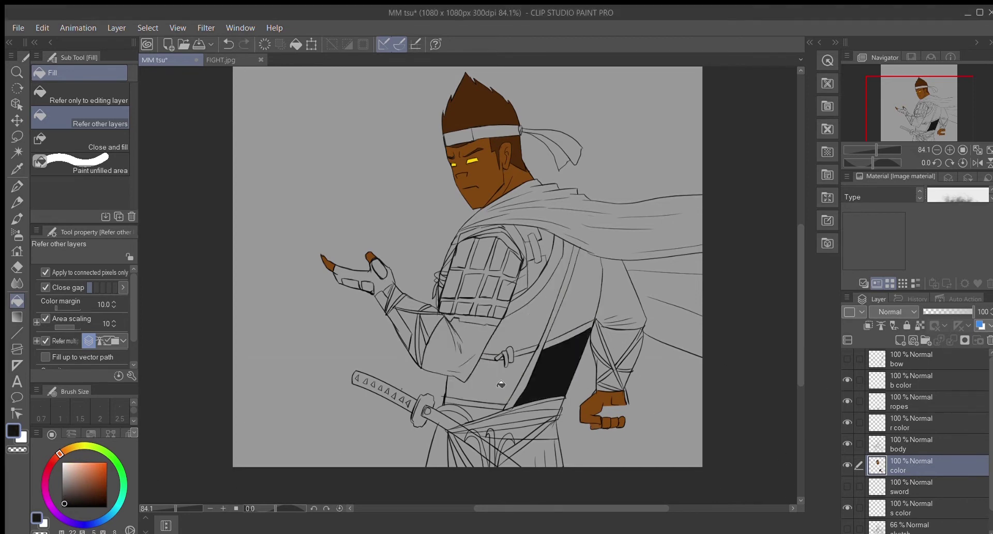
pyautogui.click(518, 289)
pyautogui.click(532, 452)
pyautogui.click(438, 447)
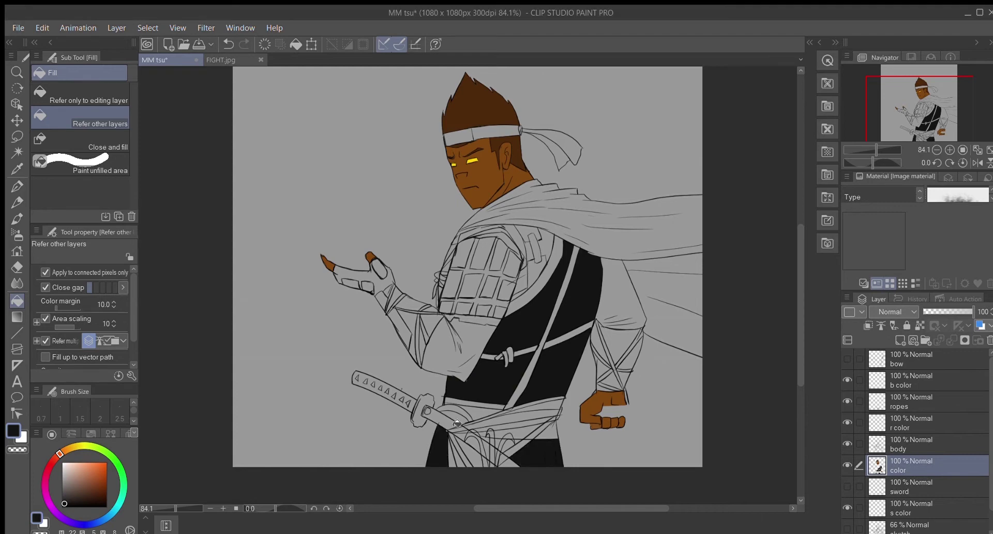
# Hide the ropes layer and fill the gaps between the shoulder armor plates and the armor's upper rim with near-black.
pyautogui.click(847, 401)
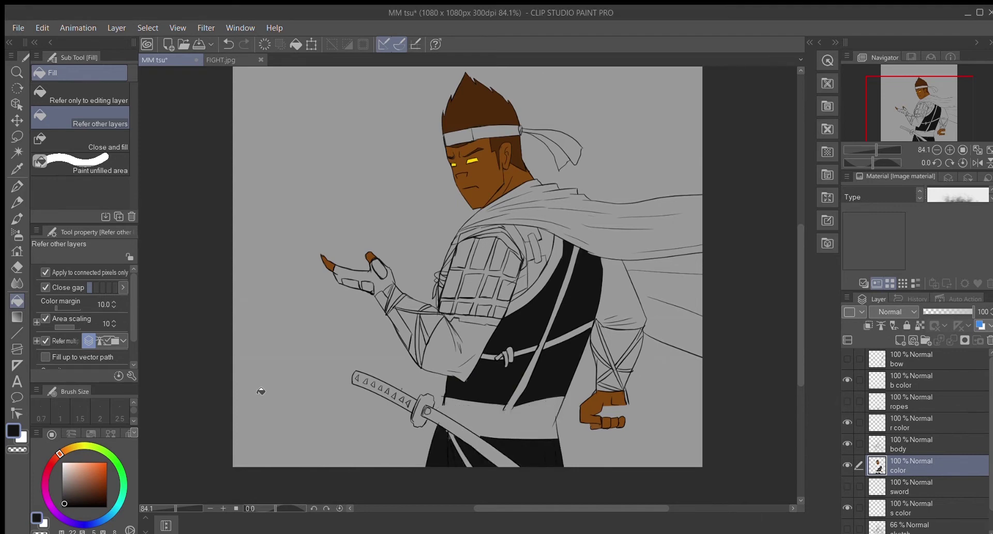
pyautogui.press('p')
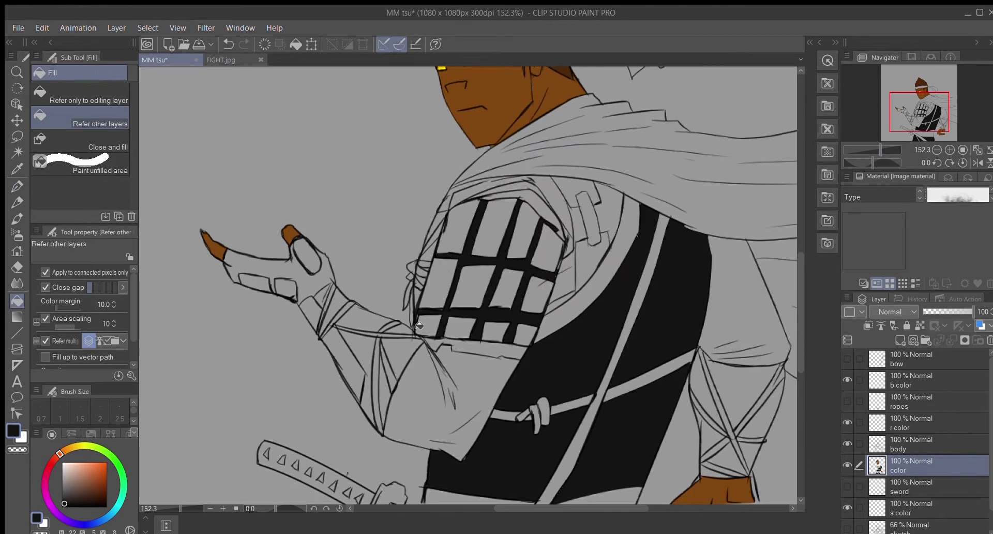
pyautogui.click(492, 198)
pyautogui.press('p')
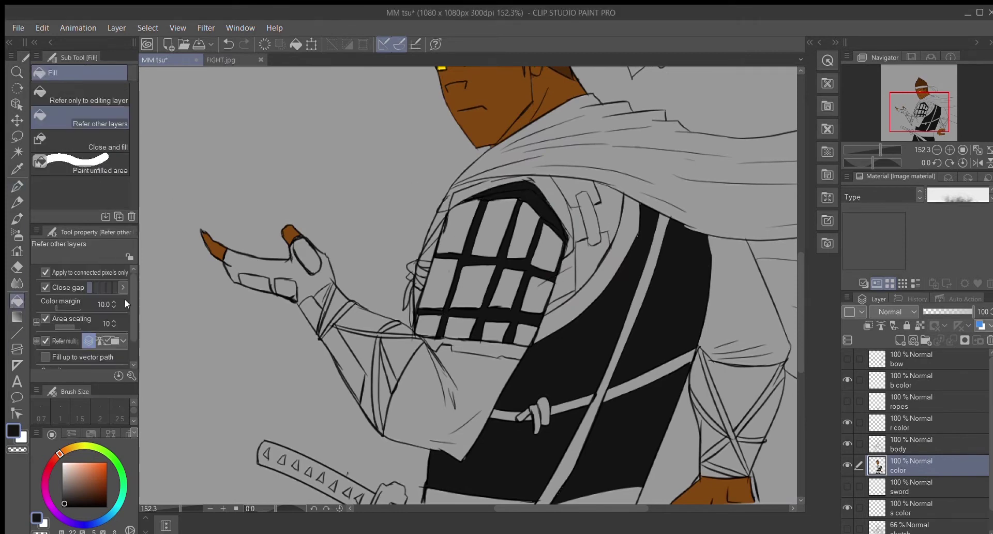
# Fill the shoulder armor's lower rim and the raised forearm's areas between the wraps with near-black.
pyautogui.moveTo(525, 344); pyautogui.dragTo(464, 340)
pyautogui.press('g')
pyautogui.moveTo(404, 362); pyautogui.dragTo(326, 293)
pyautogui.press('p')
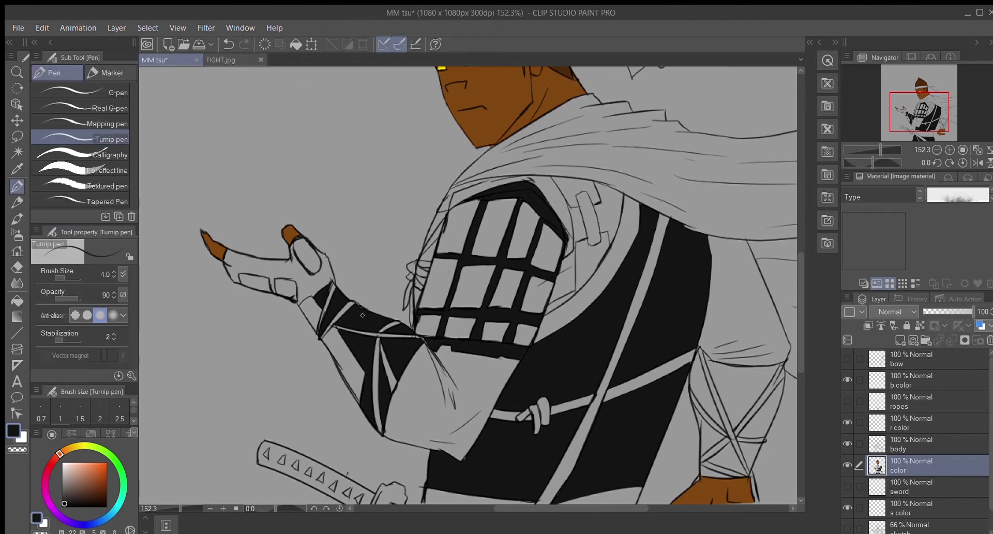
pyautogui.moveTo(875, 148); pyautogui.dragTo(874, 148)
# Fill both sleeves, the raised hand's glove and the shoulder area beside the armor with near-black, and save the drawing.
pyautogui.press('g')
pyautogui.click(439, 393)
pyautogui.click(290, 274)
pyautogui.click(724, 300)
pyautogui.click(595, 223)
pyautogui.click(549, 212)
pyautogui.click(492, 200)
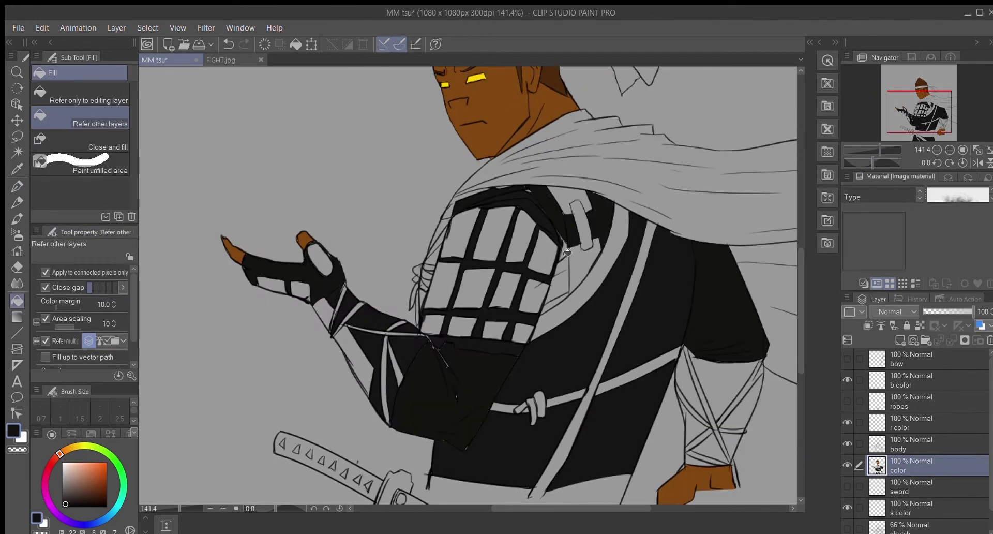
pyautogui.click(556, 280)
pyautogui.moveTo(880, 146); pyautogui.dragTo(880, 146)
pyautogui.press('p')
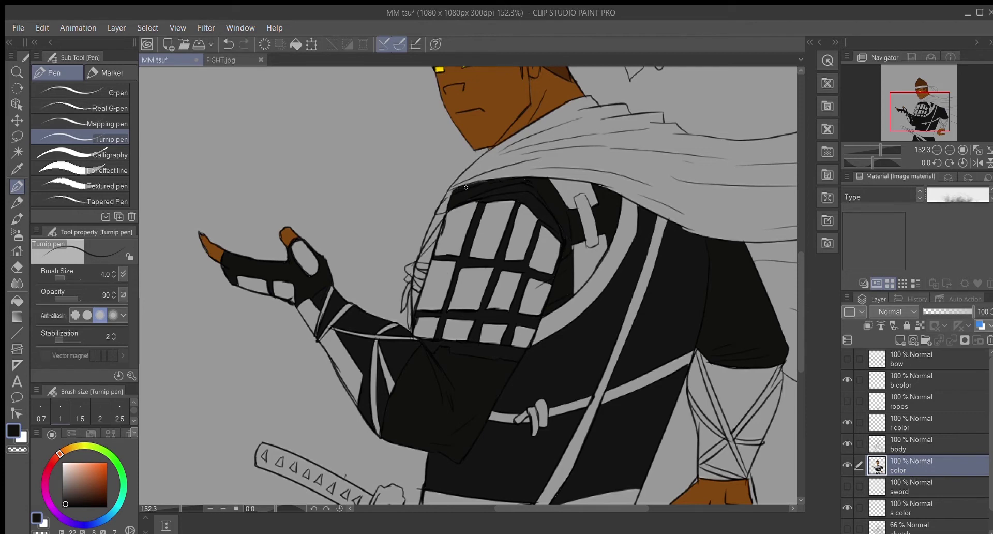
pyautogui.scroll(-3, 675, 212)
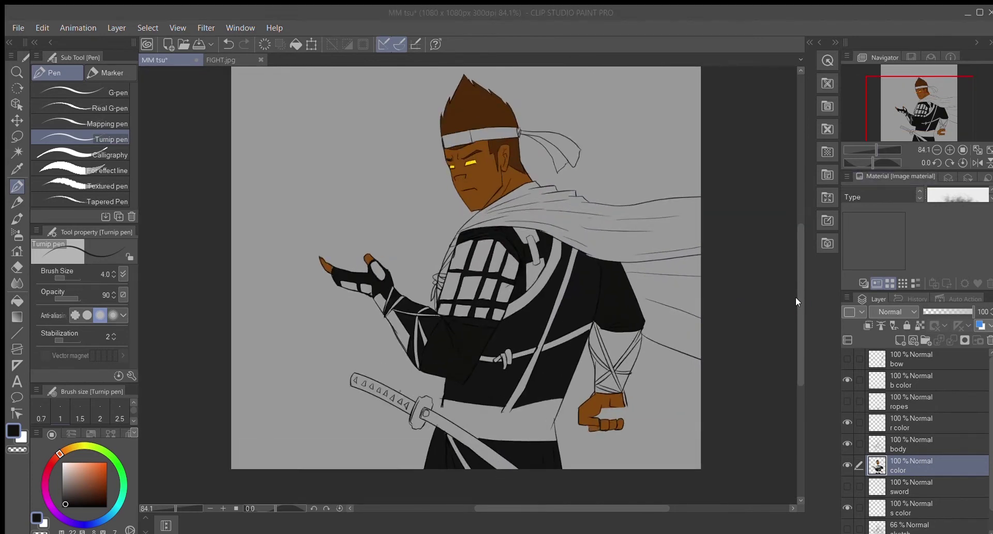
pyautogui.hotkey('ctrl', 's')
# Fill the lowered forearm's areas between the crossed wraps with near-black.
pyautogui.scroll(3, 794, 284)
pyautogui.press('g')
pyautogui.click(721, 384)
pyautogui.press('p')
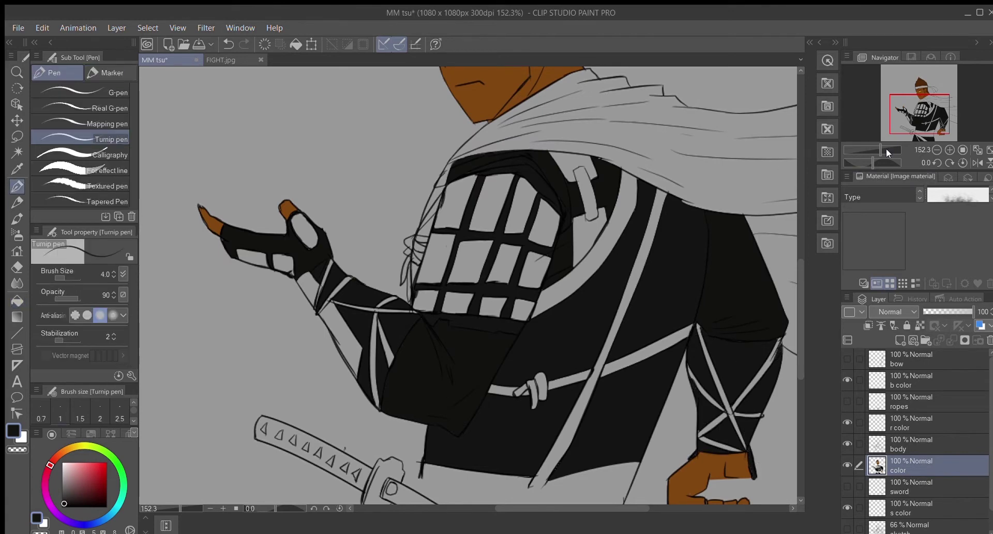
pyautogui.scroll(-2, 918, 150)
# Fill the raised arm's forearm guard, the glove pads and the shoulder armor plates with dark gray.
pyautogui.press('g')
pyautogui.click(380, 322)
pyautogui.click(357, 287)
pyautogui.click(320, 266)
pyautogui.click(363, 254)
pyautogui.click(66, 497)
pyautogui.moveTo(446, 261)
pyautogui.mouseDown()
pyautogui.moveTo(444, 290)
pyautogui.moveTo(451, 263)
pyautogui.moveTo(520, 241)
pyautogui.moveTo(497, 303)
pyautogui.moveTo(512, 228)
pyautogui.moveTo(440, 295)
pyautogui.moveTo(483, 256)
pyautogui.mouseUp()
pyautogui.scroll(1, 497, 302)
# Touch up the color edges around the shoulder armor plates and the glove with colors sampled from the drawing.
pyautogui.keyDown('alt'); pyautogui.click(445, 266); pyautogui.keyUp('alt')
pyautogui.press('p')
pyautogui.scroll(6, 485, 256)
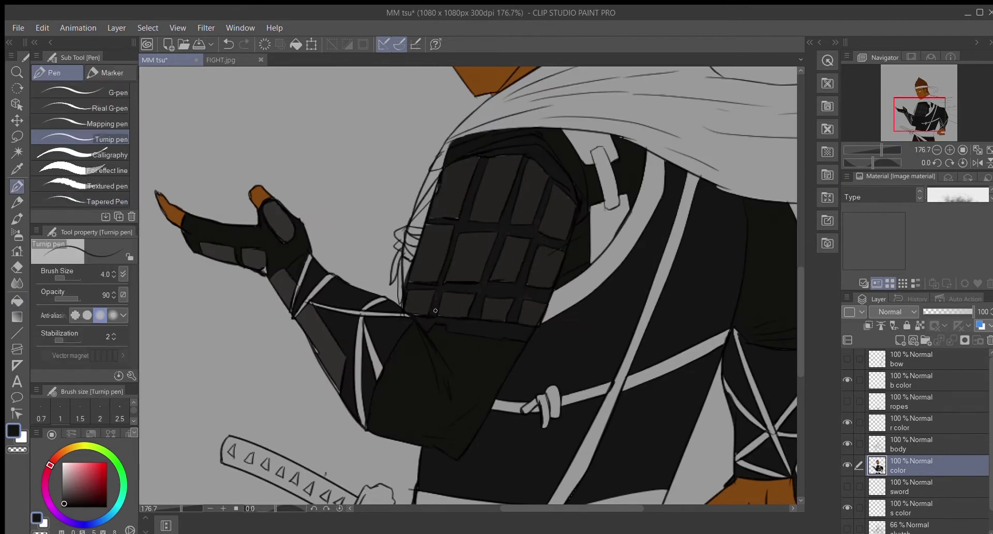
pyautogui.keyDown('alt'); pyautogui.click(264, 269); pyautogui.keyUp('alt')
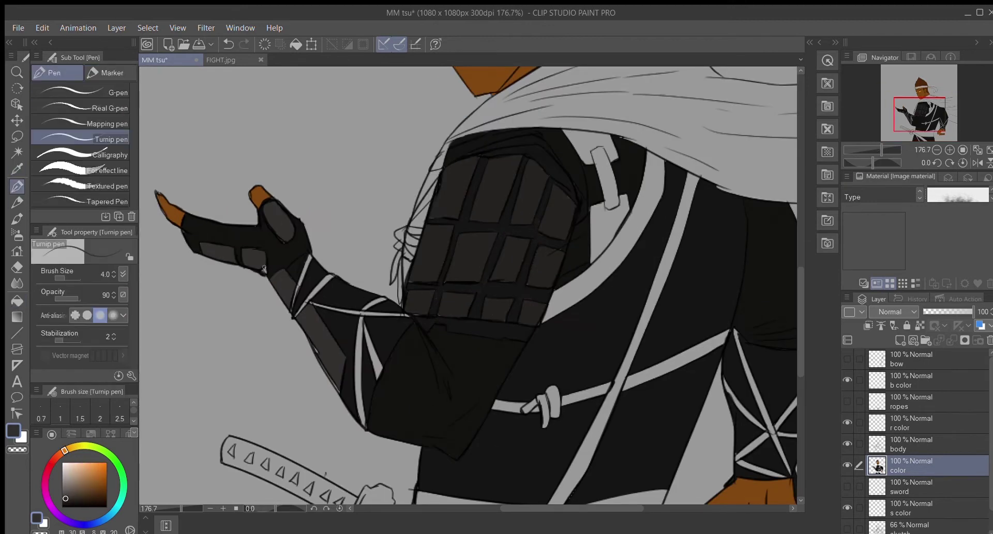
pyautogui.moveTo(882, 150); pyautogui.dragTo(876, 149)
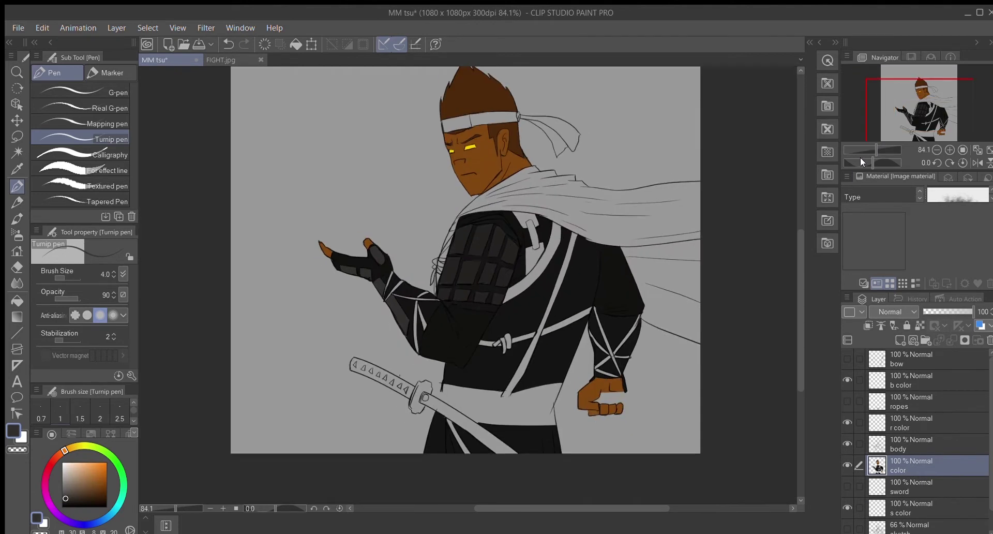
# Fill the curved chest strap, the knotted waist rope and the wraps on both forearms with dark brown.
pyautogui.press('g')
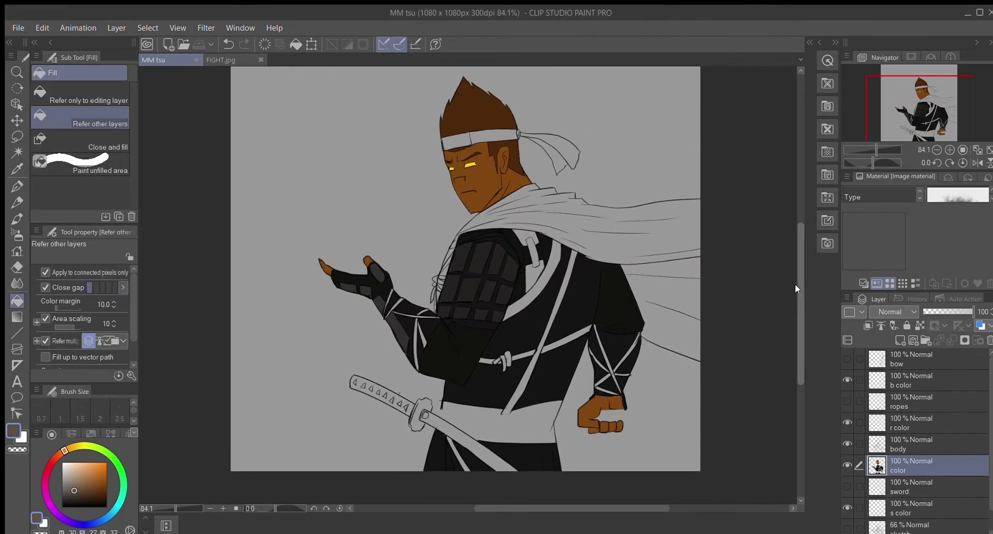
pyautogui.hotkey('ctrl', '+')
pyautogui.click(558, 250)
pyautogui.scroll(1, 559, 250)
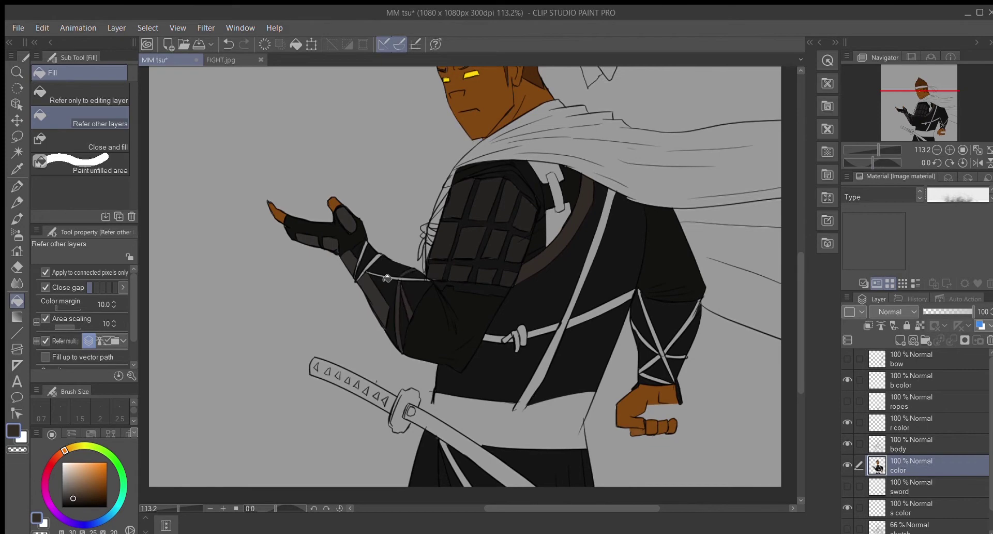
pyautogui.click(557, 348)
pyautogui.hotkey('ctrl', 'z')
pyautogui.click(538, 337)
pyautogui.click(667, 336)
pyautogui.click(644, 337)
pyautogui.click(655, 379)
# Touch up unfilled spots along the forearm wraps and the knotted rope with the pen.
pyautogui.press('p')
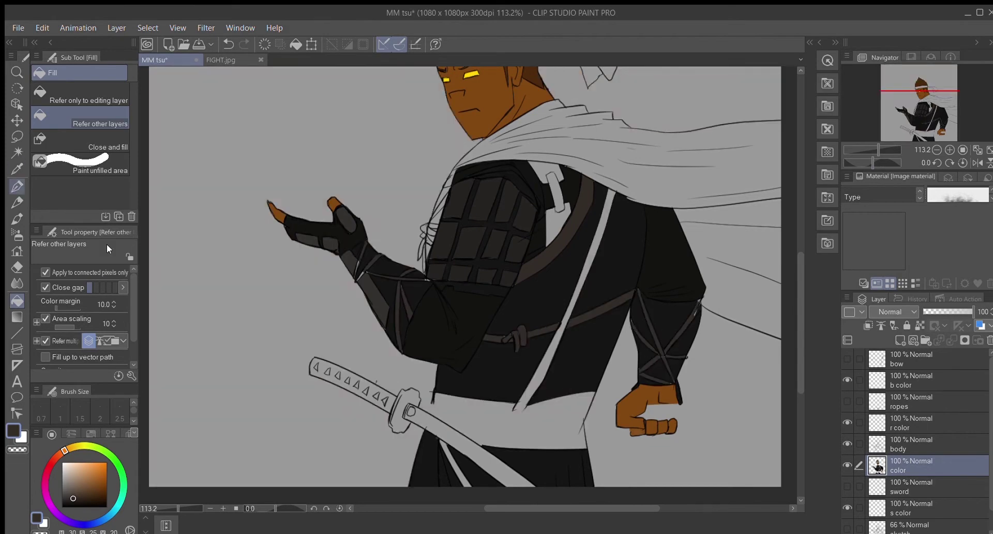
pyautogui.hotkey('ctrl', '+')
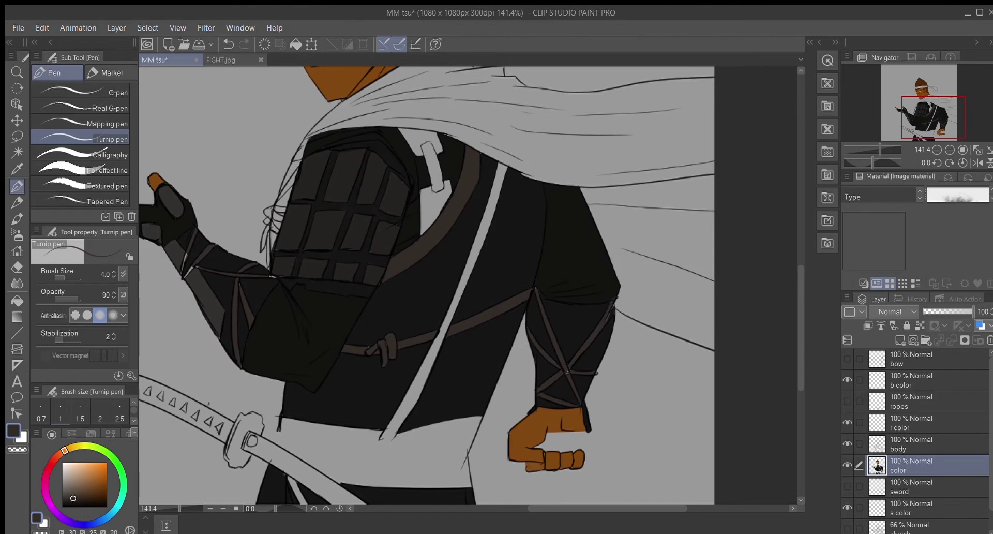
pyautogui.scroll(-3, 868, 141)
pyautogui.scroll(2, 868, 141)
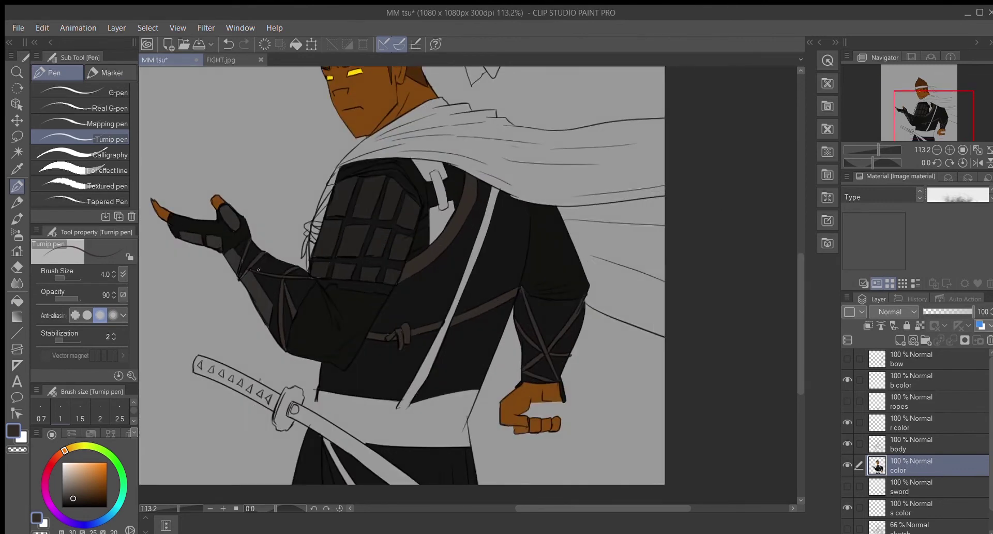
pyautogui.scroll(-1, 874, 145)
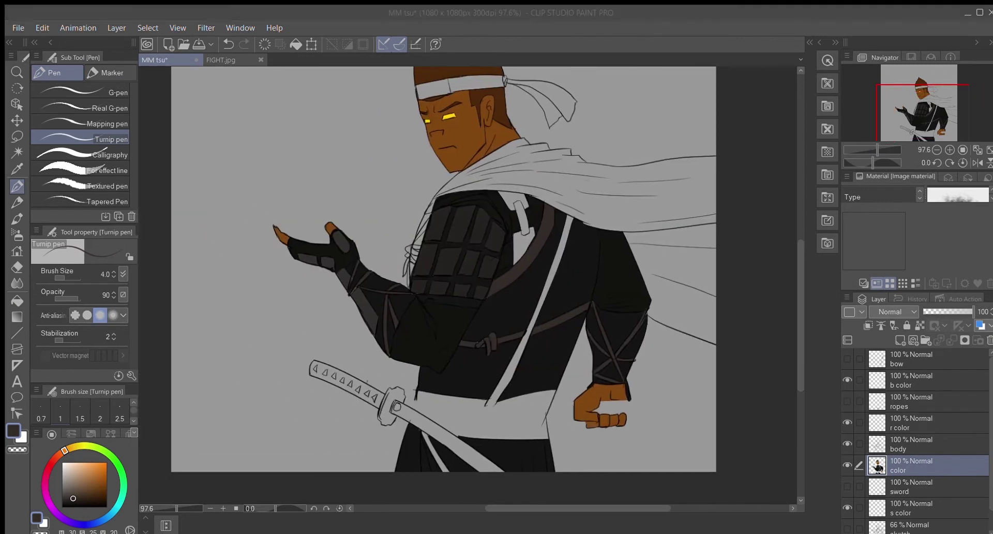
# Fill the patches between the shoulder armor and chest strap with dark reddish-brown and the fastening over them with near-black.
pyautogui.press('i')
pyautogui.click(522, 220)
pyautogui.scroll(3, 877, 144)
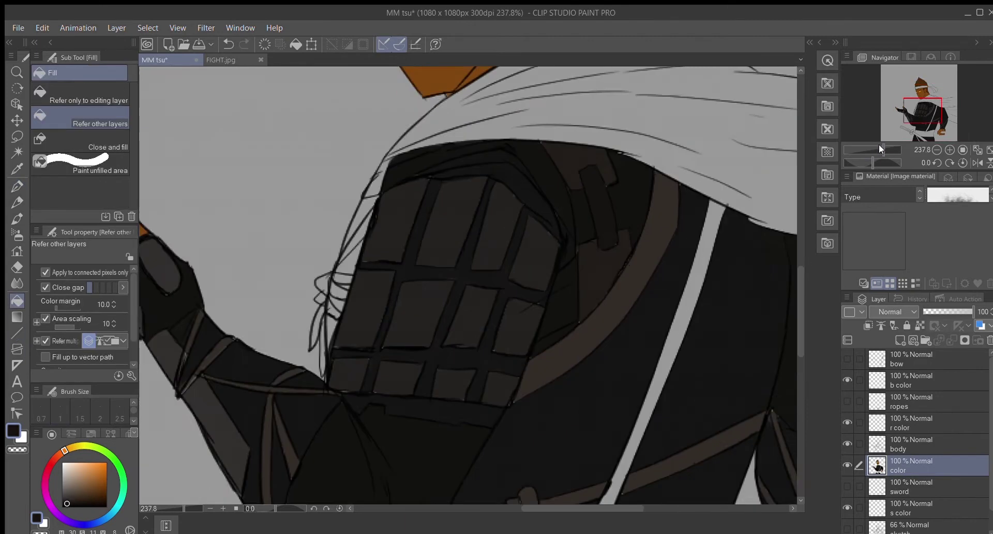
pyautogui.press('p')
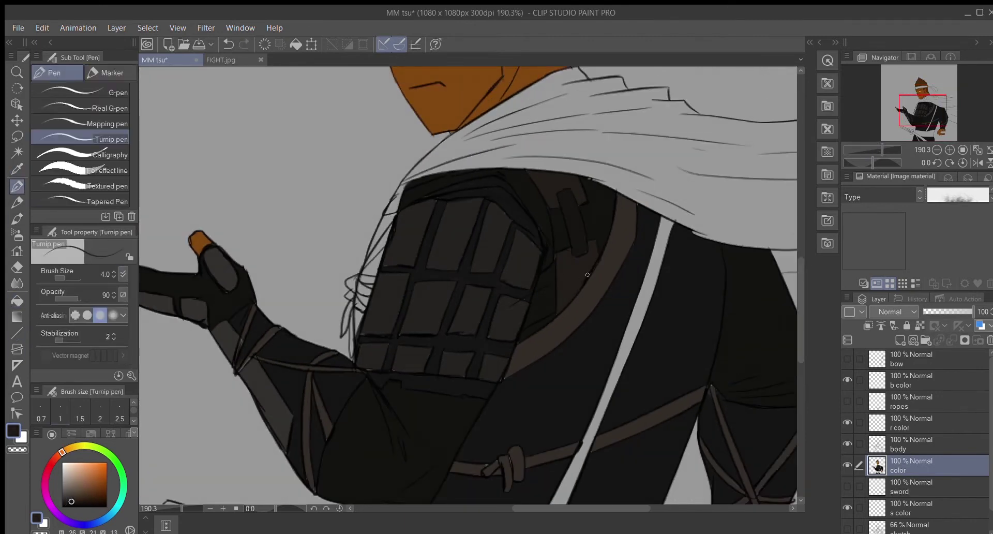
pyautogui.scroll(-4, 870, 141)
# Fill the tied cord at the shoulder armor's outer edge with dark brown and the gaps behind it with near-black.
pyautogui.scroll(4, 867, 145)
pyautogui.press('g')
pyautogui.scroll(1, 878, 144)
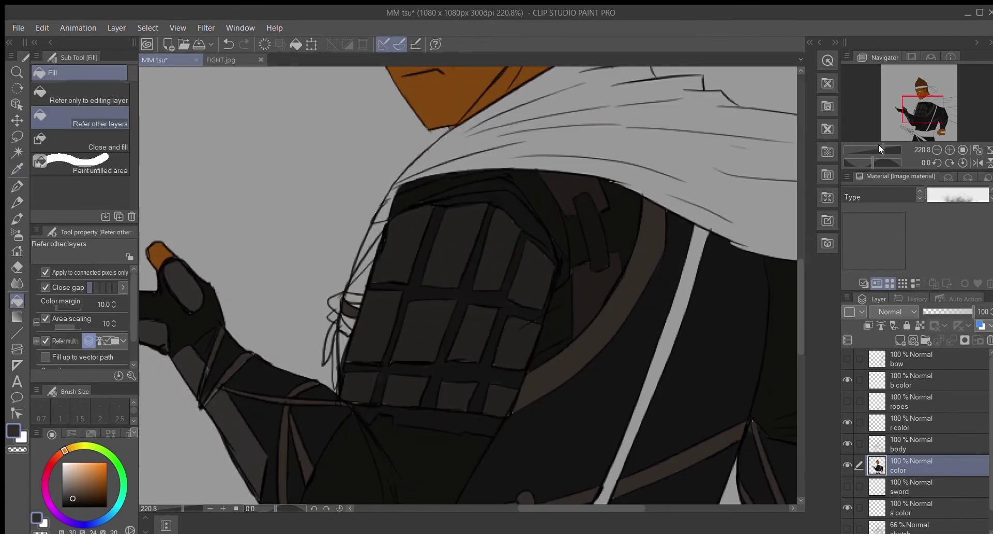
pyautogui.press('p')
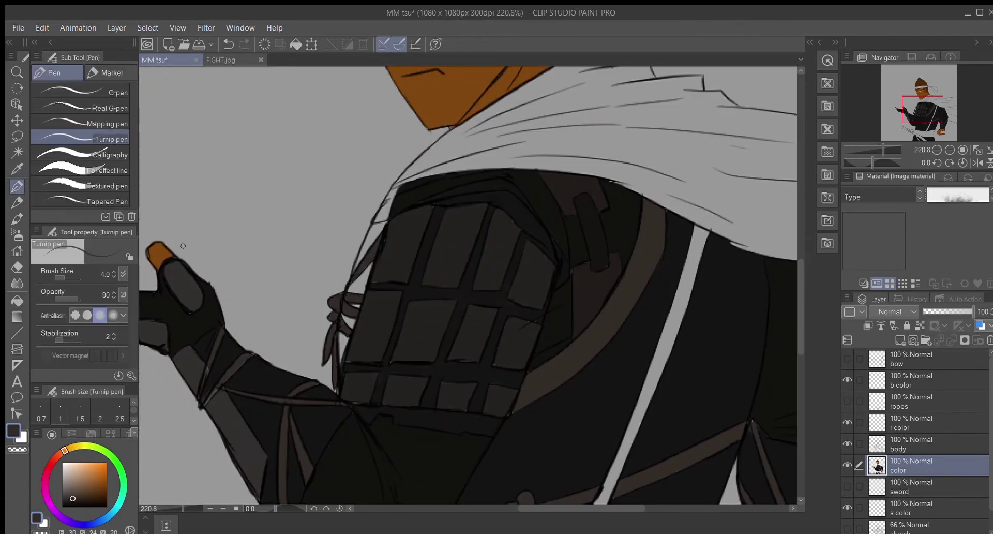
pyautogui.keyDown('alt'); pyautogui.click(352, 323); pyautogui.keyUp('alt')
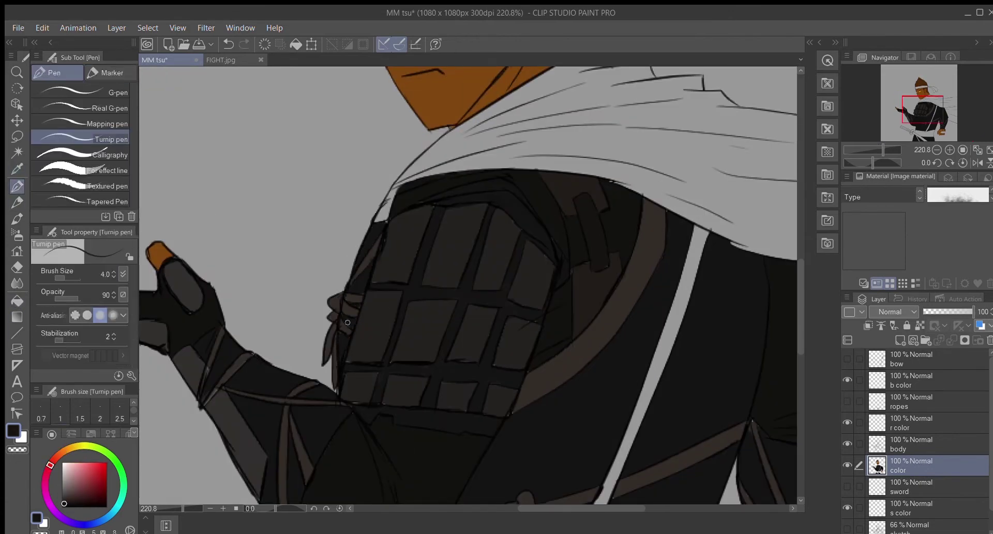
pyautogui.scroll(-3, 866, 148)
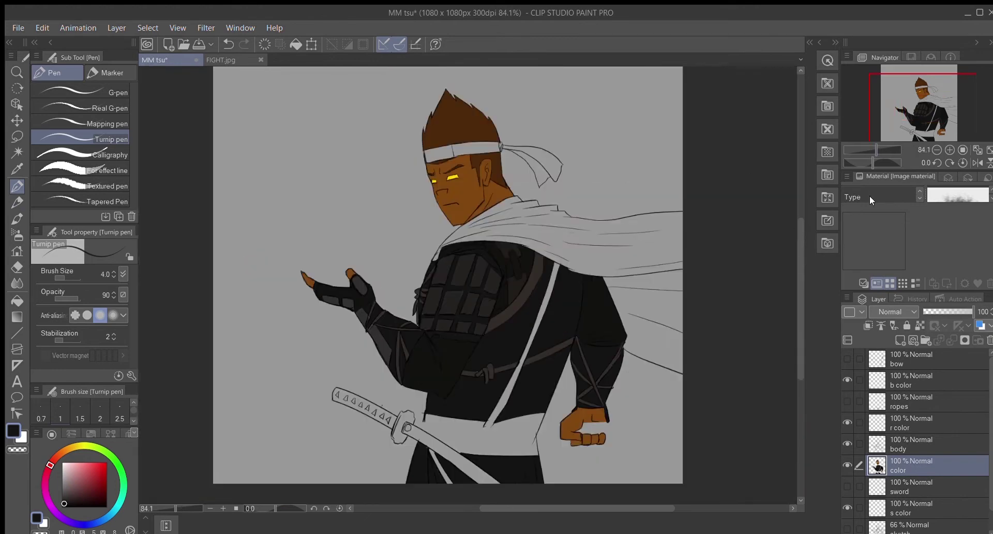
# Fill the headband and its trailing ends with near-black and the forehead plate with gray.
pyautogui.scroll(2, 868, 148)
pyautogui.press('g')
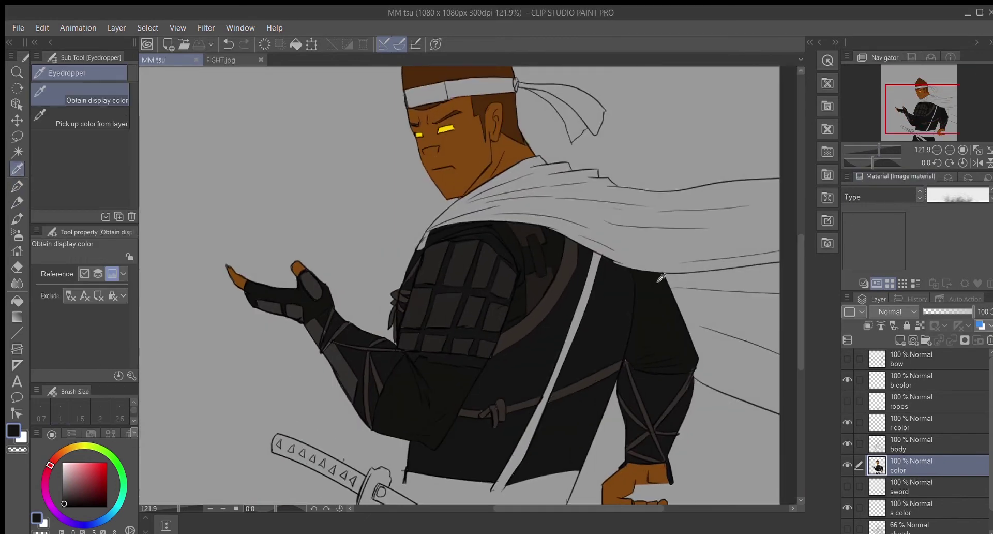
pyautogui.click(452, 82)
pyautogui.press('p')
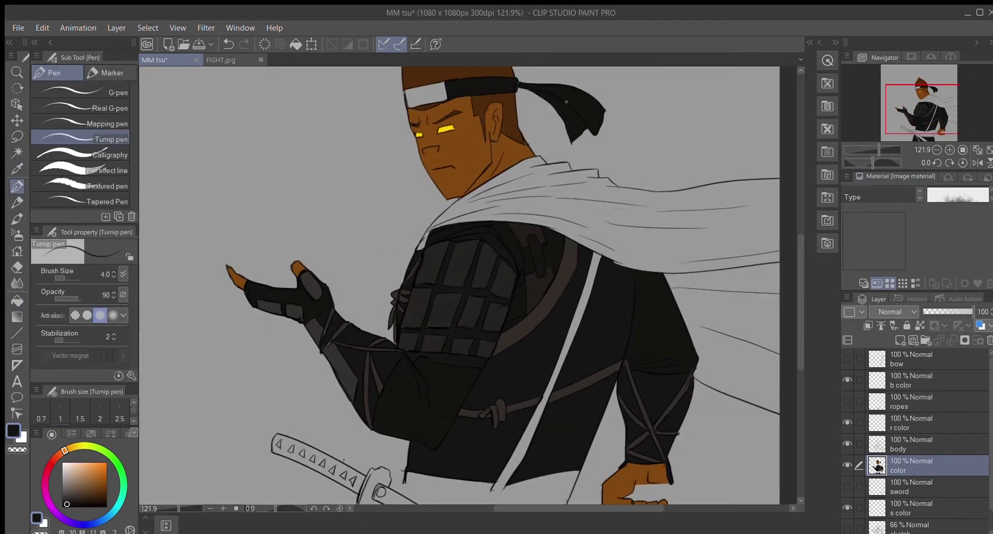
pyautogui.press('i')
pyautogui.click(574, 112)
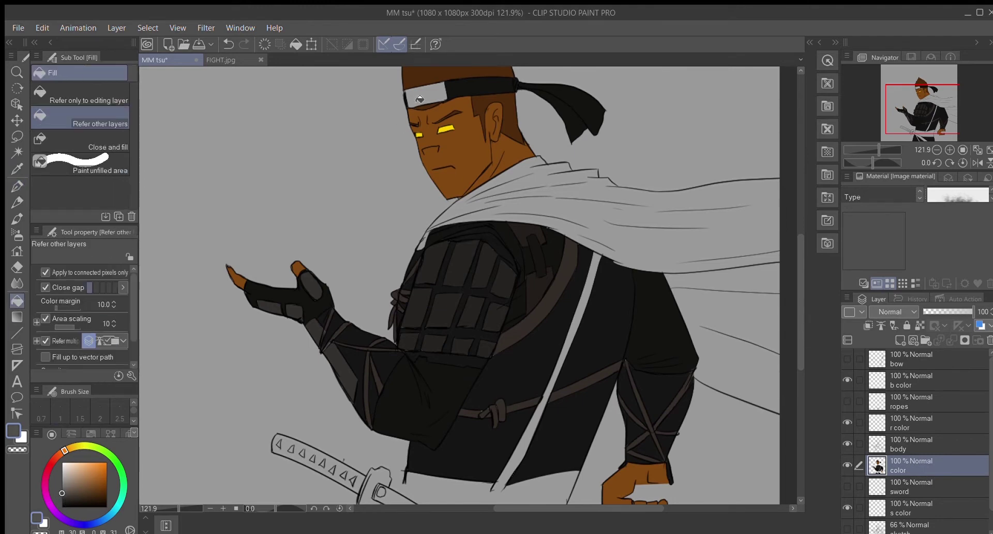
# Touch up the color of the knot on the waist rope with dark brown.
pyautogui.scroll(-8, 799, 277)
pyautogui.click(496, 230)
pyautogui.press('p')
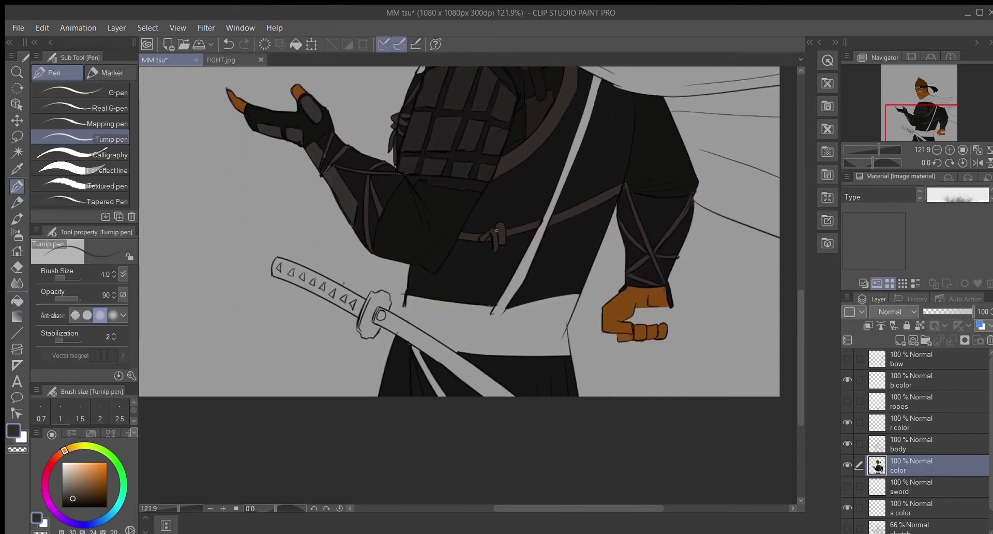
# Fill the sword handle with off-white and the triangles along it with black.
pyautogui.click(63, 464)
pyautogui.press('g')
pyautogui.click(283, 278)
pyautogui.click(62, 507)
pyautogui.moveTo(278, 268); pyautogui.dragTo(349, 300)
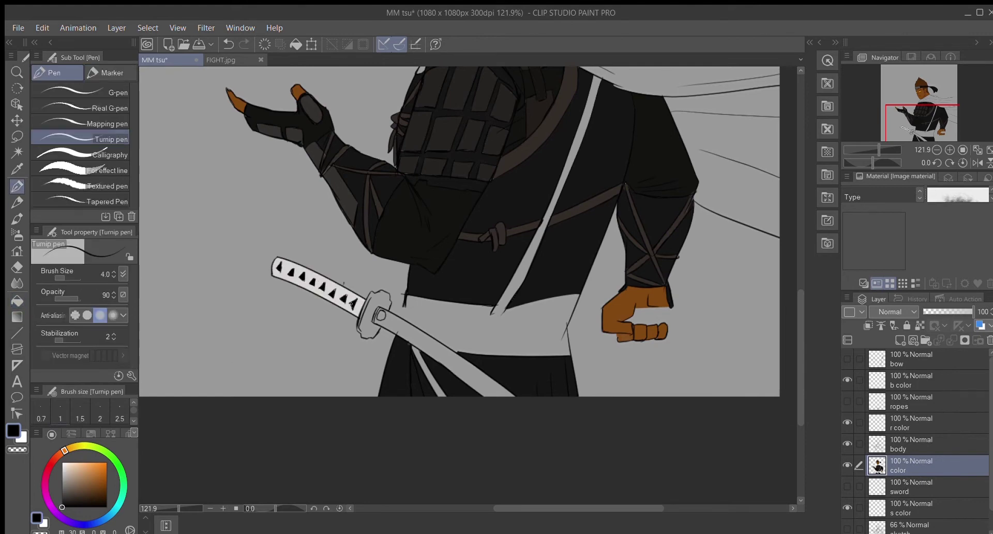
# Fill the sword's guard with black and the scabbard below it with near-black.
pyautogui.hotkey('ctrl', '+')
pyautogui.hotkey('ctrl', '+')
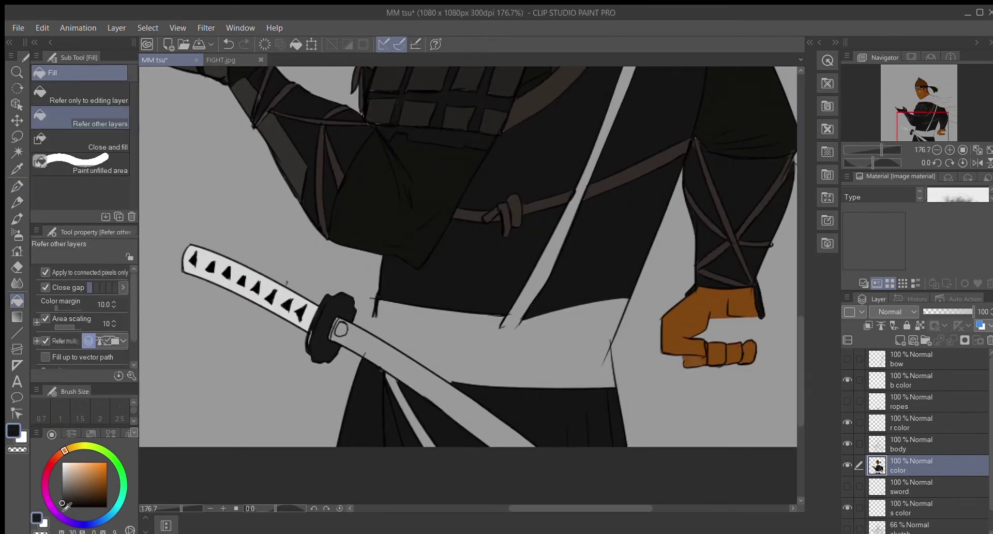
pyautogui.hotkey('ctrl', '-')
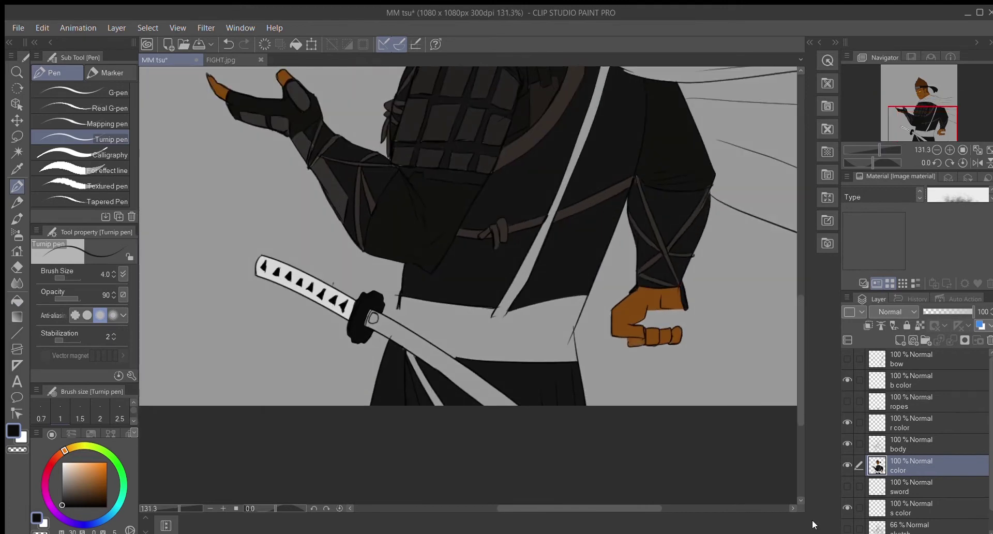
pyautogui.hotkey('ctrl', '+')
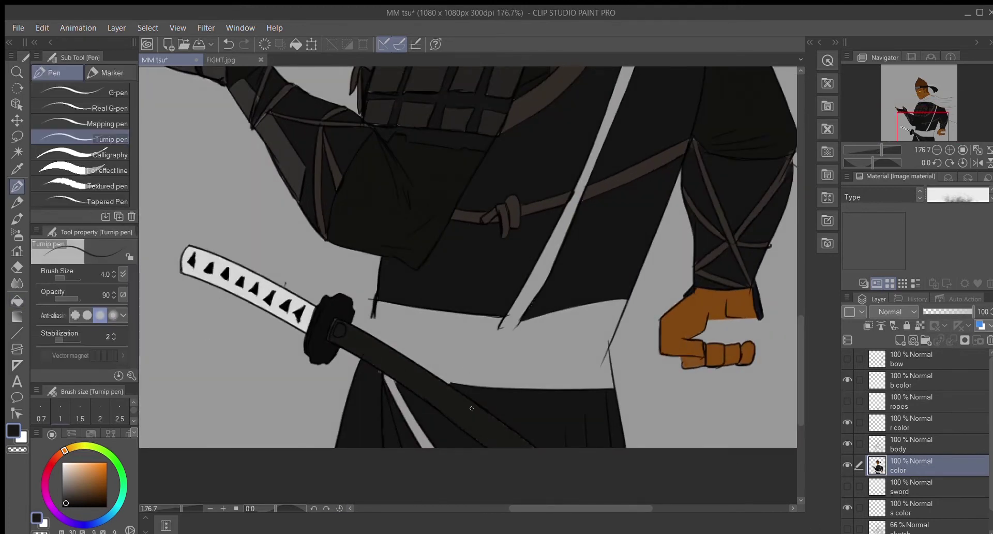
pyautogui.hotkey('ctrl', '-')
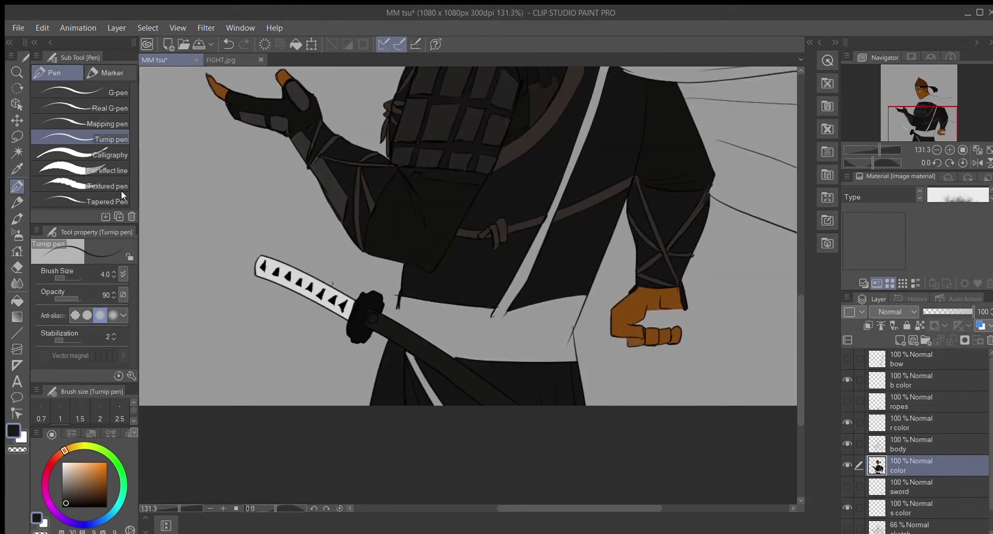
# Fill the scarf around the neck and its trailing cape with near-black and touch up the edges.
pyautogui.press('g')
pyautogui.hotkey('ctrl', '-')
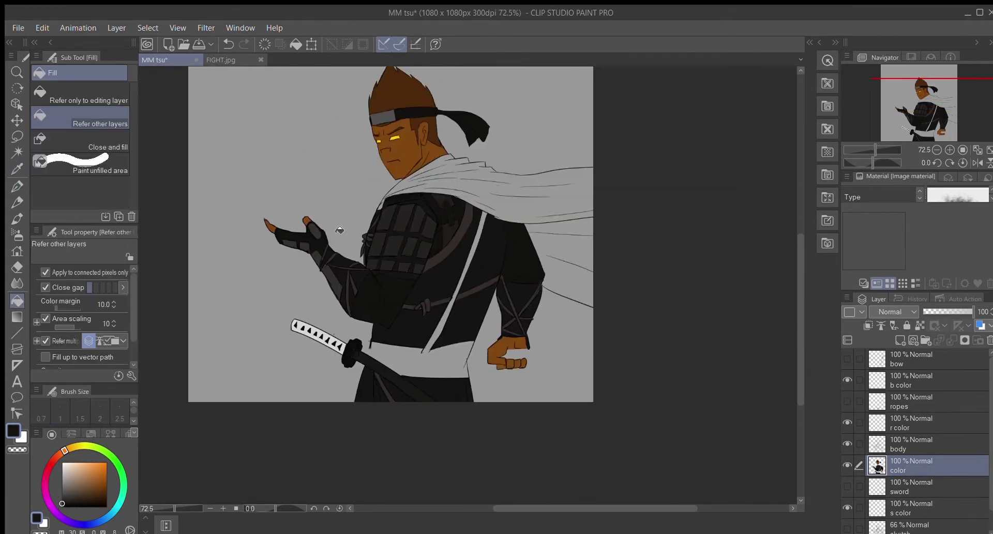
pyautogui.click(417, 191)
pyautogui.click(564, 244)
pyautogui.hotkey('ctrl', '+')
pyautogui.hotkey('ctrl', '+')
pyautogui.press('p')
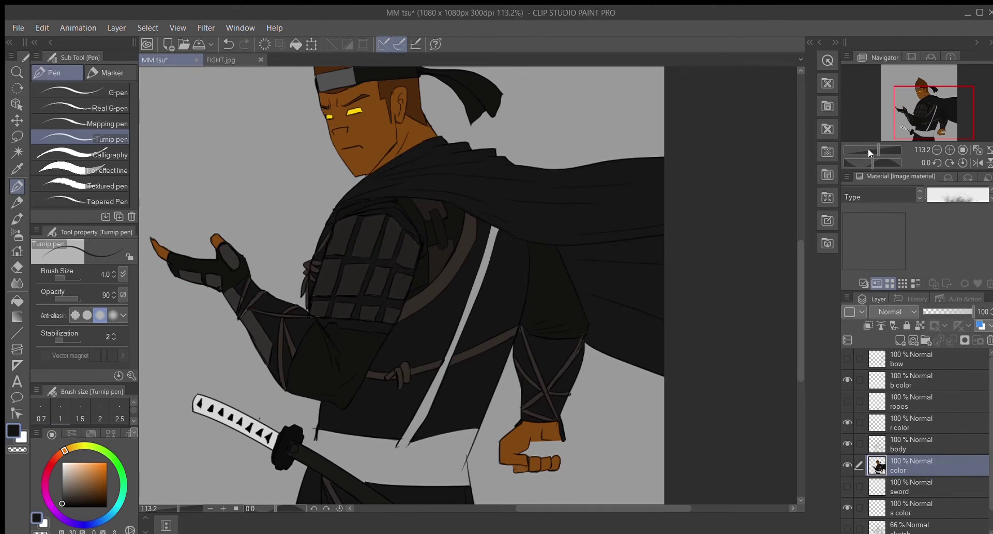
pyautogui.hotkey('ctrl', '-')
# Show the ropes layer and fill the waist wraps with dark brown on the r color layer.
pyautogui.click(847, 486)
pyautogui.click(847, 487)
pyautogui.click(848, 401)
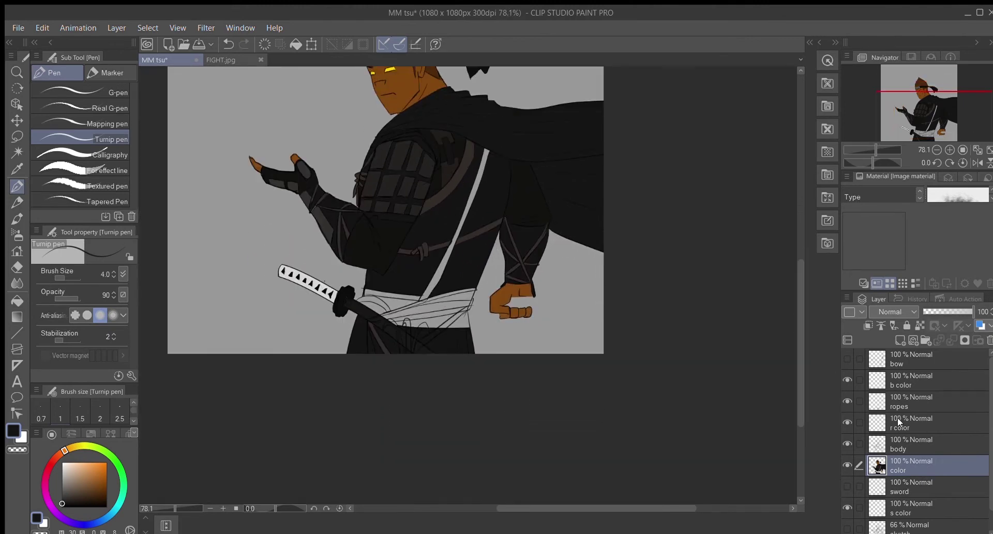
pyautogui.click(899, 421)
pyautogui.hotkey('ctrl', '+')
pyautogui.hotkey('ctrl', '+')
pyautogui.press('g')
pyautogui.click(424, 310)
pyautogui.click(362, 337)
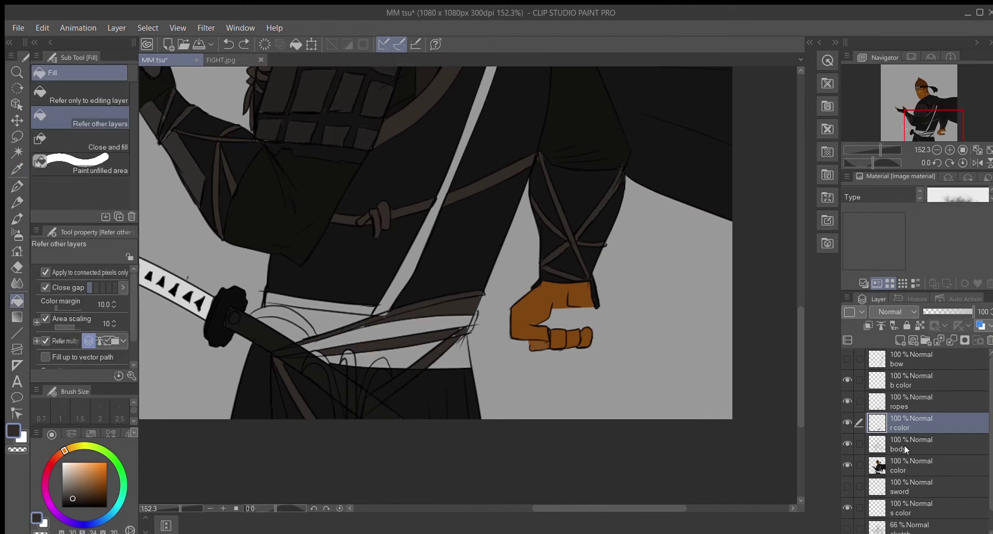
# Hide the body and color layers and touch up the brown fill on the waist wraps.
pyautogui.click(847, 443)
pyautogui.click(847, 464)
pyautogui.press('p')
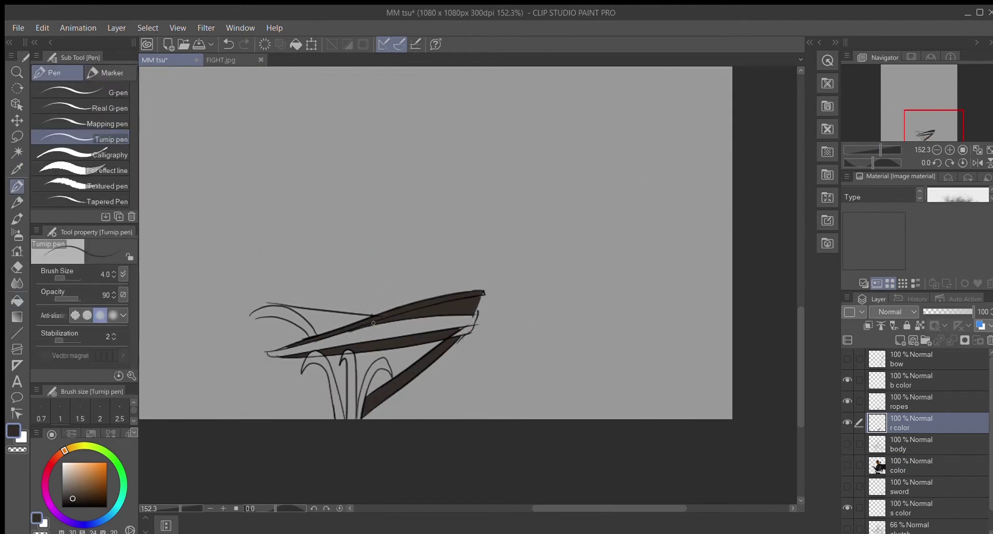
# Fill the three curved rope loops hanging below the waist wraps with gray.
pyautogui.click(62, 489)
pyautogui.press('g')
pyautogui.click(350, 362)
pyautogui.click(350, 357)
pyautogui.click(321, 383)
pyautogui.click(373, 377)
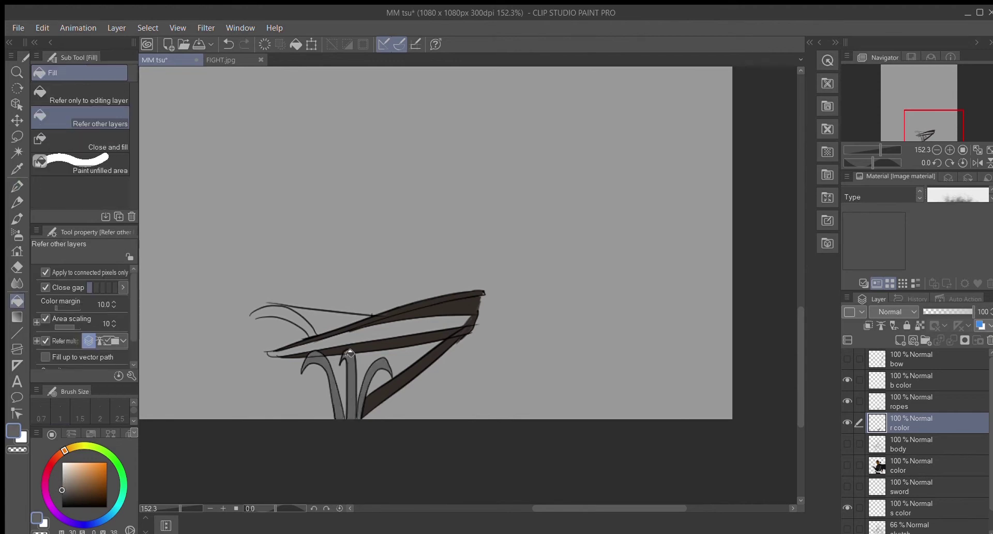
# Show the body and color layers, fill the white gaps around the waist wraps with near-black on the color layer, and save the file.
pyautogui.scroll(-3, 349, 353)
pyautogui.click(847, 444)
pyautogui.click(847, 464)
pyautogui.press('i')
pyautogui.click(17, 300)
pyautogui.click(362, 308)
pyautogui.keyDown('alt'); pyautogui.click(717, 260); pyautogui.keyUp('alt')
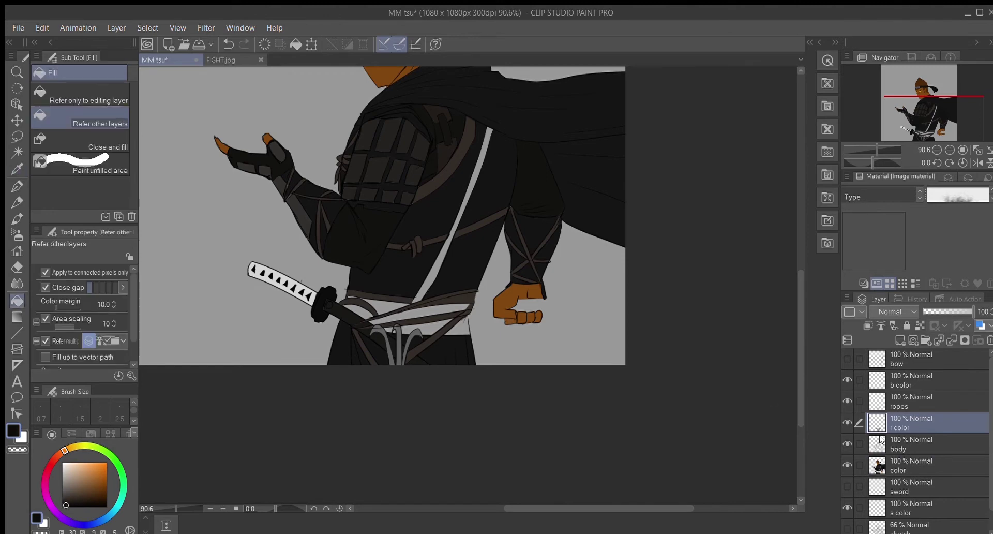
pyautogui.click(883, 464)
pyautogui.hotkey('ctrl', 'z')
pyautogui.press('p')
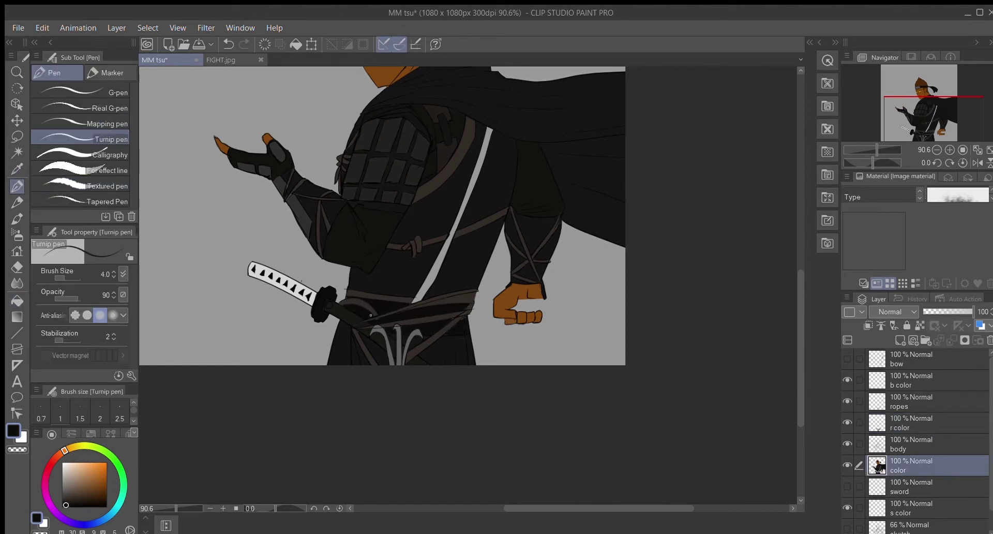
pyautogui.scroll(-2, 795, 337)
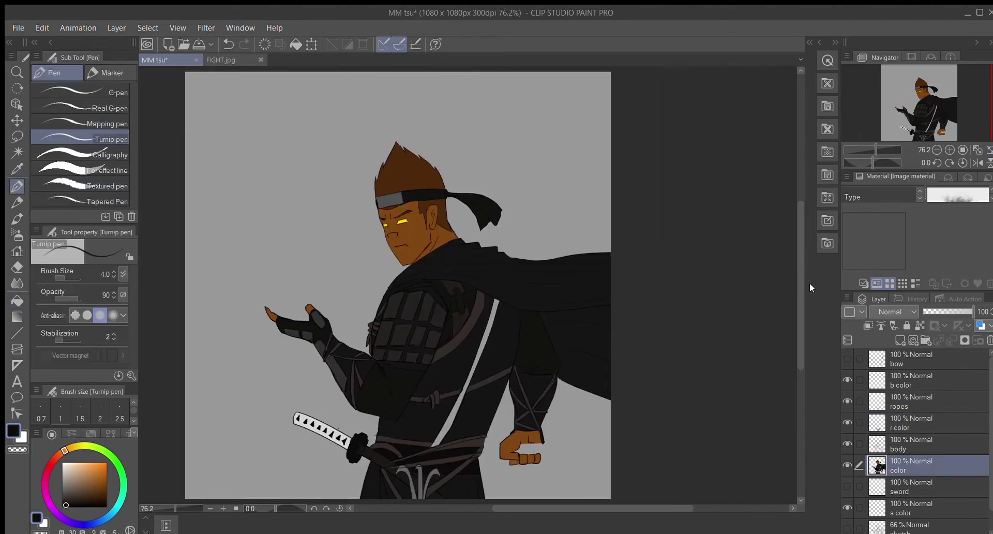
pyautogui.hotkey('ctrl', 's')
# Touch up the line and color edges of the waist ropes and gray loops on the ropes and r color layers.
pyautogui.scroll(5, 381, 284)
pyautogui.keyDown('ctrl'); pyautogui.keyDown('shift'); pyautogui.click(382, 284); pyautogui.keyUp('shift'); pyautogui.keyUp('ctrl')
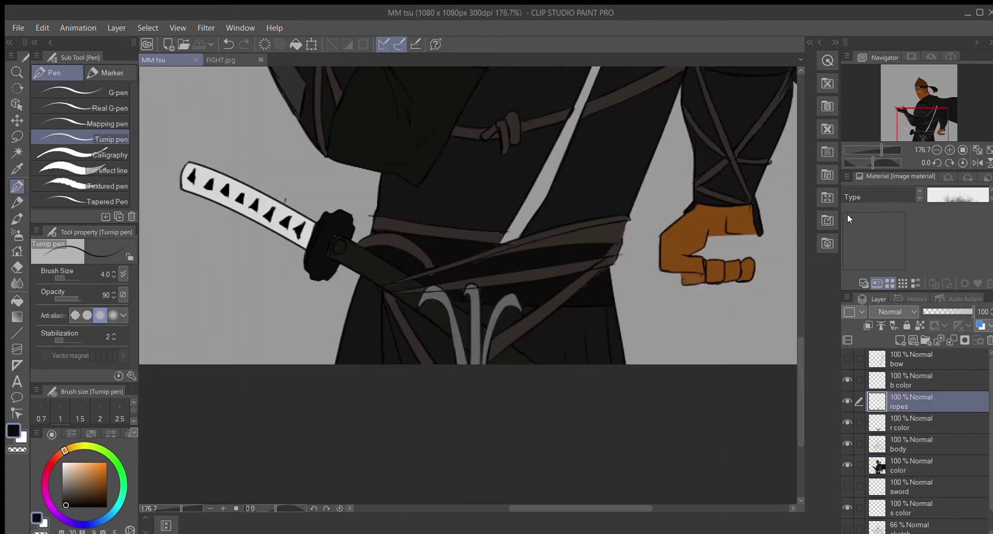
pyautogui.keyDown('alt'); pyautogui.click(417, 289); pyautogui.keyUp('alt')
pyautogui.keyDown('ctrl'); pyautogui.keyDown('shift'); pyautogui.click(417, 289); pyautogui.keyUp('shift'); pyautogui.keyUp('ctrl')
pyautogui.scroll(-3, 796, 289)
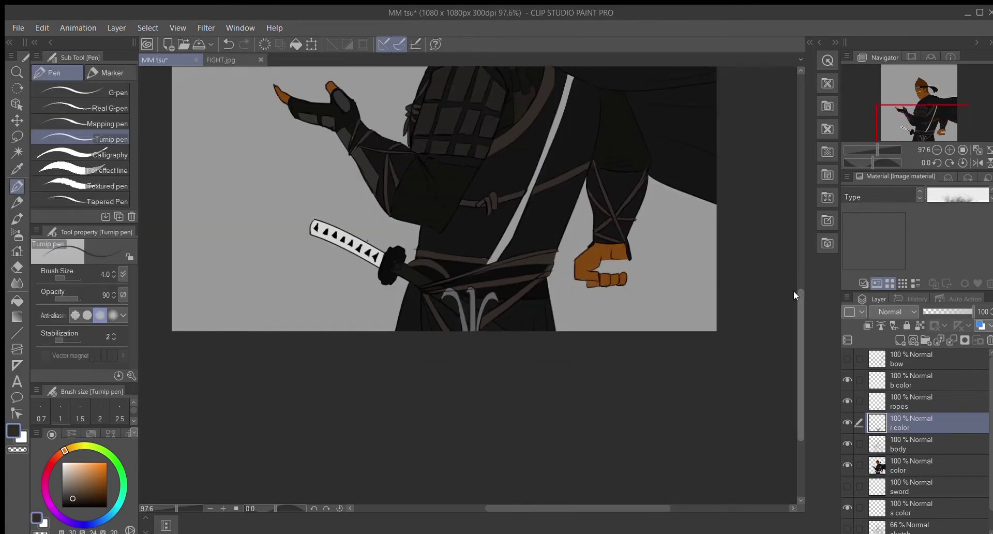
# Fill the white diagonal strap across the torso with dark brown on the color layer.
pyautogui.click(919, 470)
pyautogui.press('g')
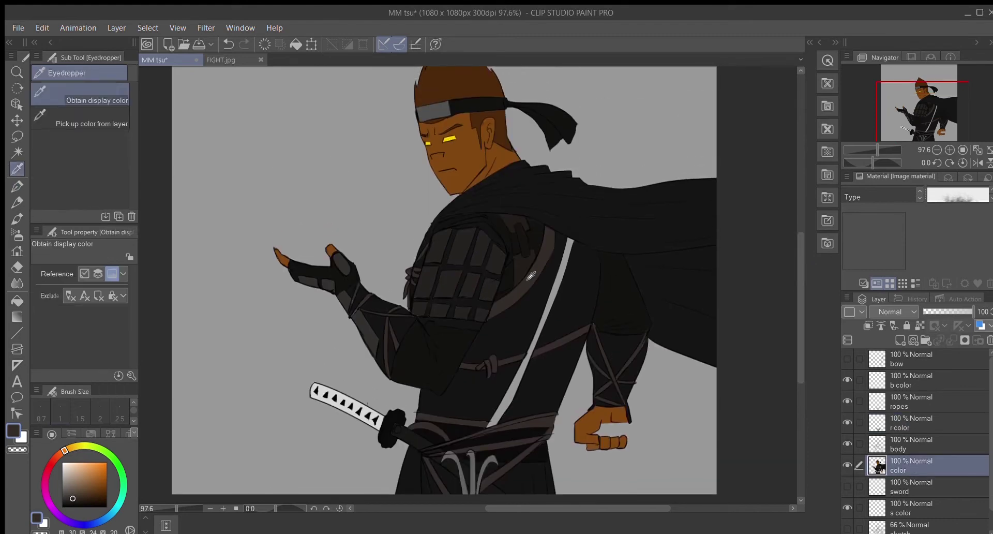
pyautogui.click(496, 427)
pyautogui.scroll(-2, 780, 486)
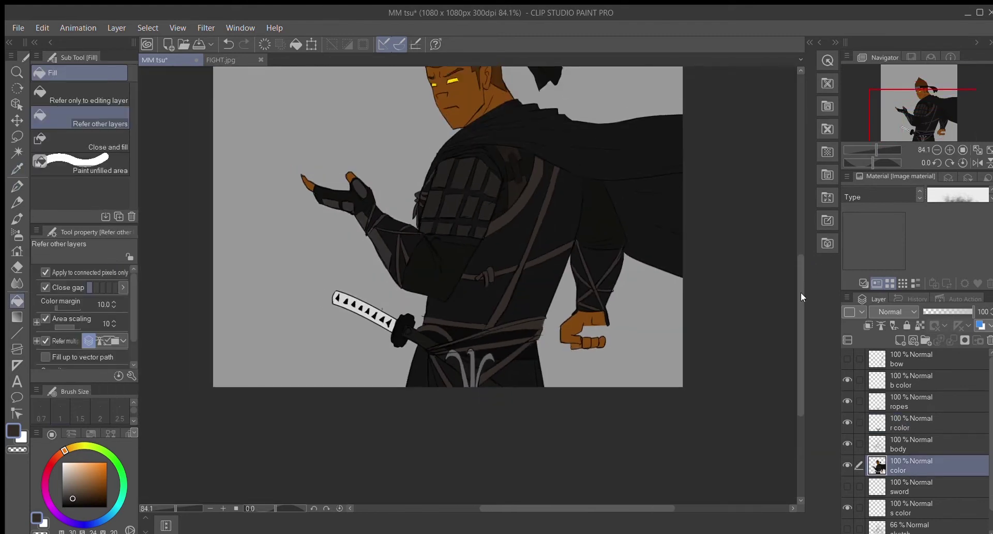
# Show the sword layer and color the held sword on s color: black handle diamonds, near-black guard and pale gray for the remaining section.
pyautogui.click(847, 487)
pyautogui.click(918, 486)
pyautogui.hotkey('alt', '[')
pyautogui.click(585, 384)
pyautogui.click(538, 384)
pyautogui.keyDown('alt'); pyautogui.click(574, 390); pyautogui.keyUp('alt')
pyautogui.click(592, 390)
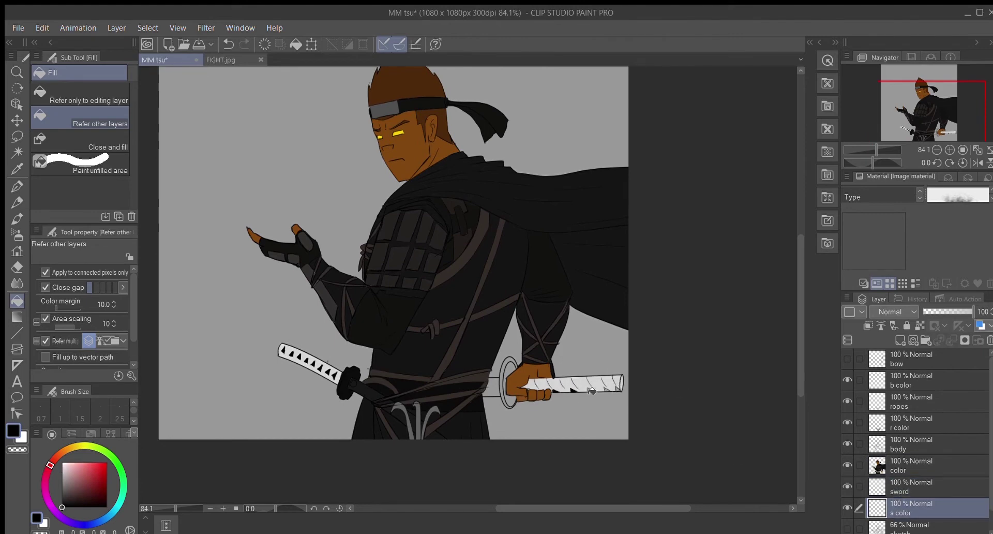
pyautogui.click(510, 384)
pyautogui.keyDown('alt'); pyautogui.click(511, 389); pyautogui.keyUp('alt')
pyautogui.scroll(3, 796, 308)
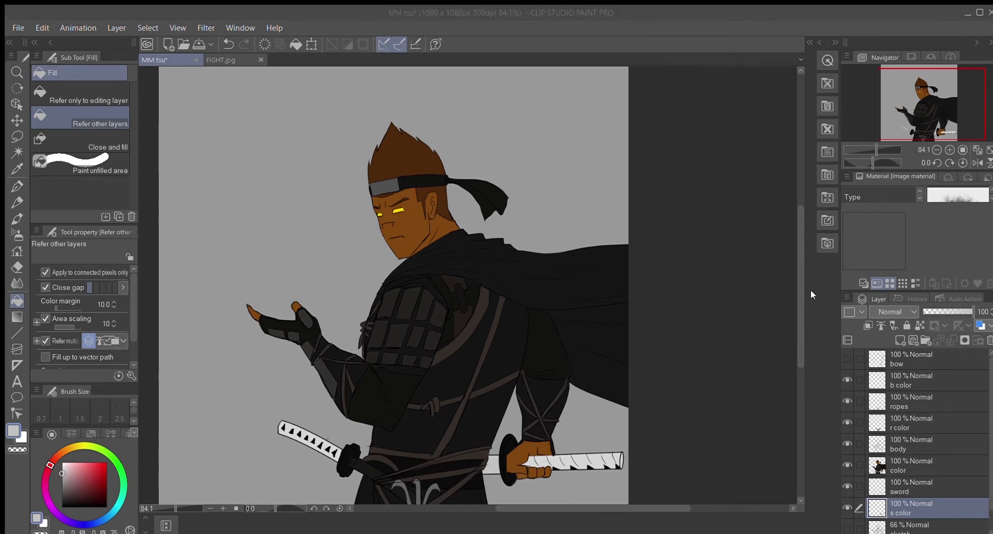
# Show the bow layer, hide the layers from ropes down to s color, and make b color the active layer.
pyautogui.scroll(-2, 797, 310)
pyautogui.click(848, 358)
pyautogui.moveTo(847, 401); pyautogui.dragTo(847, 528)
pyautogui.click(911, 381)
# Fill the bow's tip and alternating dark bands, including their side faces, with near-black.
pyautogui.click(62, 505)
pyautogui.click(65, 450)
pyautogui.click(507, 320)
pyautogui.hotkey('ctrl', '+')
pyautogui.click(566, 301)
pyautogui.click(581, 239)
pyautogui.click(604, 181)
pyautogui.click(623, 121)
pyautogui.scroll(3, 623, 121)
pyautogui.click(653, 165)
pyautogui.scroll(-6, 549, 201)
pyautogui.click(538, 228)
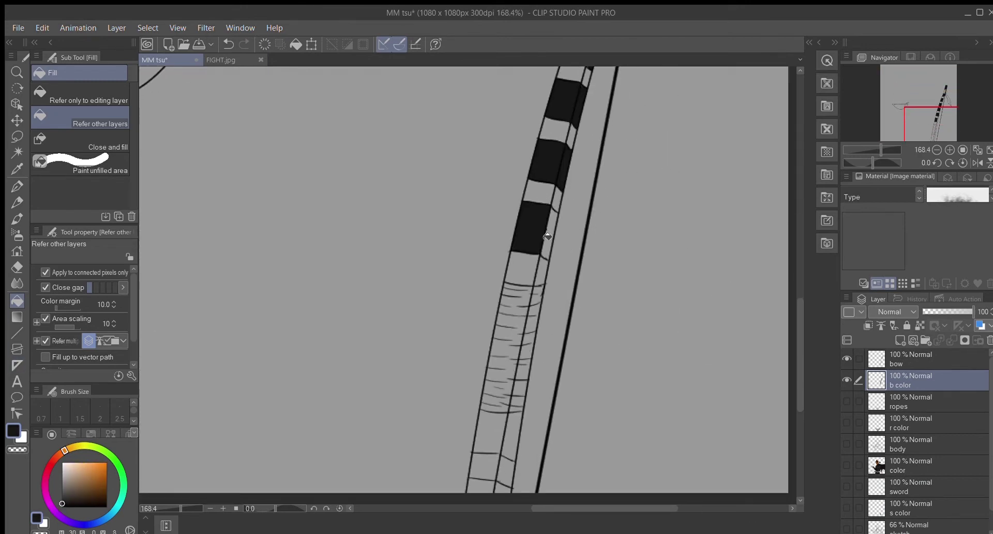
pyautogui.click(550, 233)
pyautogui.scroll(-5, 549, 233)
pyautogui.scroll(10, 550, 233)
pyautogui.press('p')
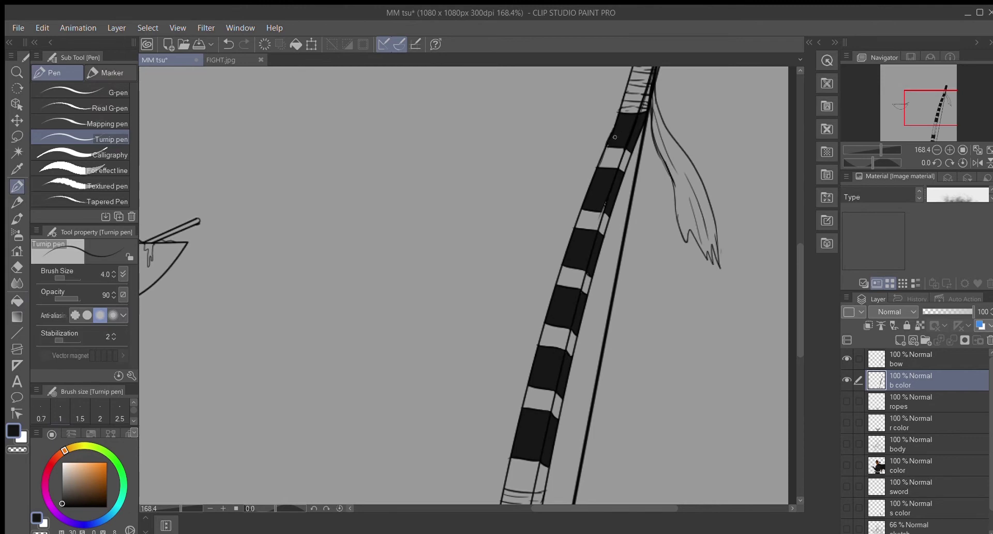
# Fill the lighter bands between the bow's black bands with medium gray.
pyautogui.moveTo(881, 149); pyautogui.dragTo(877, 149)
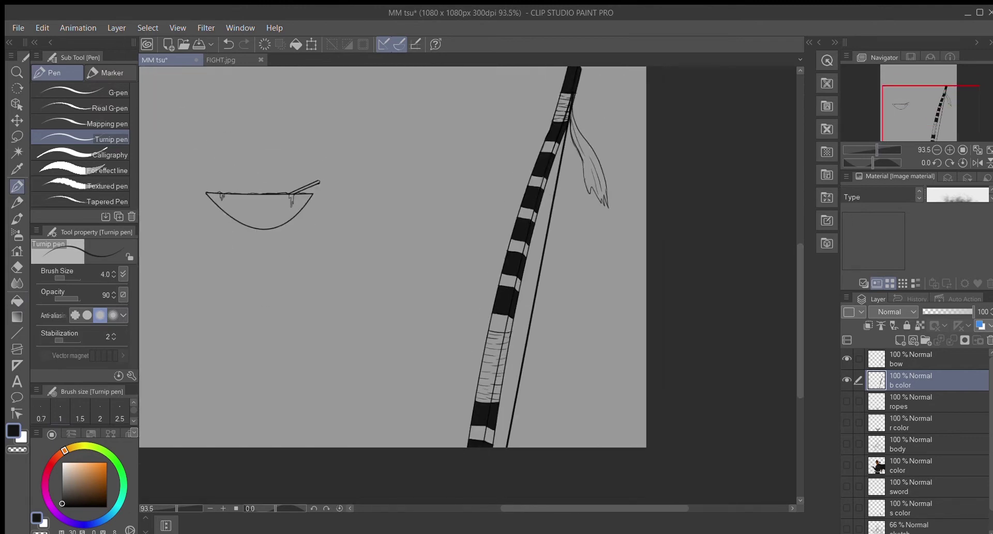
pyautogui.press('g')
pyautogui.click(501, 323)
pyautogui.click(511, 282)
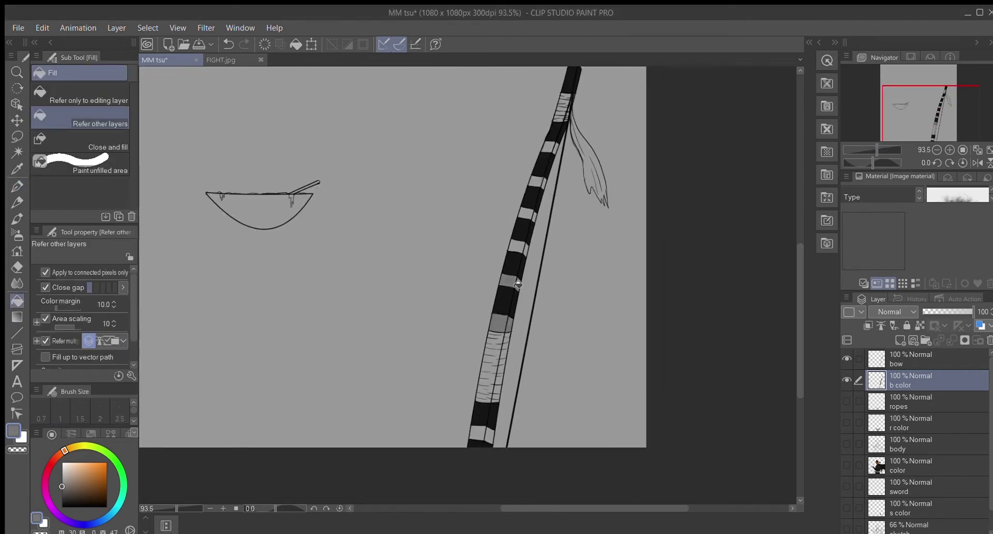
pyautogui.click(519, 247)
pyautogui.click(528, 214)
pyautogui.click(537, 183)
pyautogui.click(550, 147)
# Fill the wrapped grip and the upper binding of the bow with dark brown.
pyautogui.scroll(1, 802, 321)
pyautogui.click(75, 496)
pyautogui.click(75, 494)
pyautogui.click(506, 367)
pyautogui.moveTo(501, 383); pyautogui.dragTo(495, 416)
pyautogui.click(876, 149)
pyautogui.moveTo(876, 149); pyautogui.dragTo(879, 149)
pyautogui.press('p')
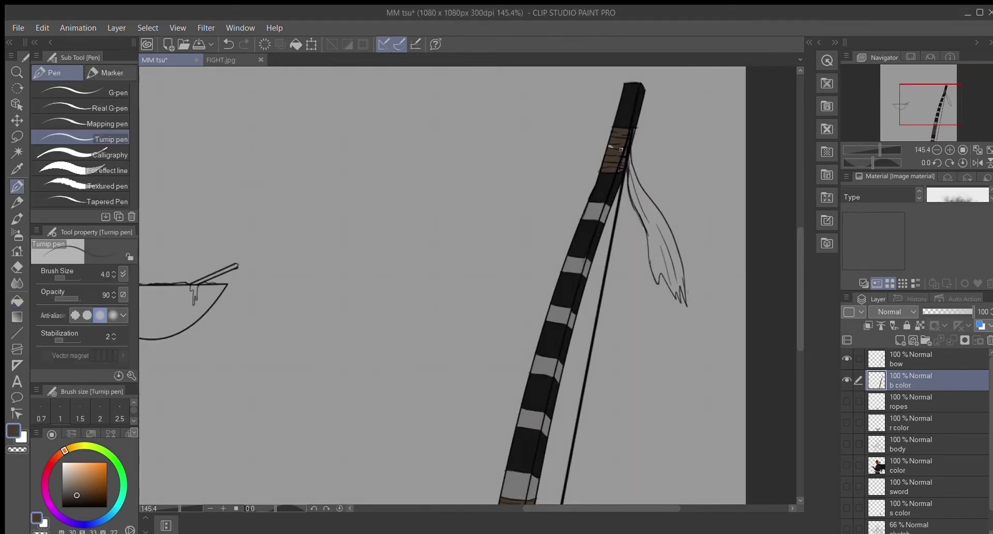
# Fill the tassel hanging from the top of the bow with reddish brown.
pyautogui.scroll(-3, 618, 148)
pyautogui.keyDown('alt'); pyautogui.click(557, 222); pyautogui.keyUp('alt')
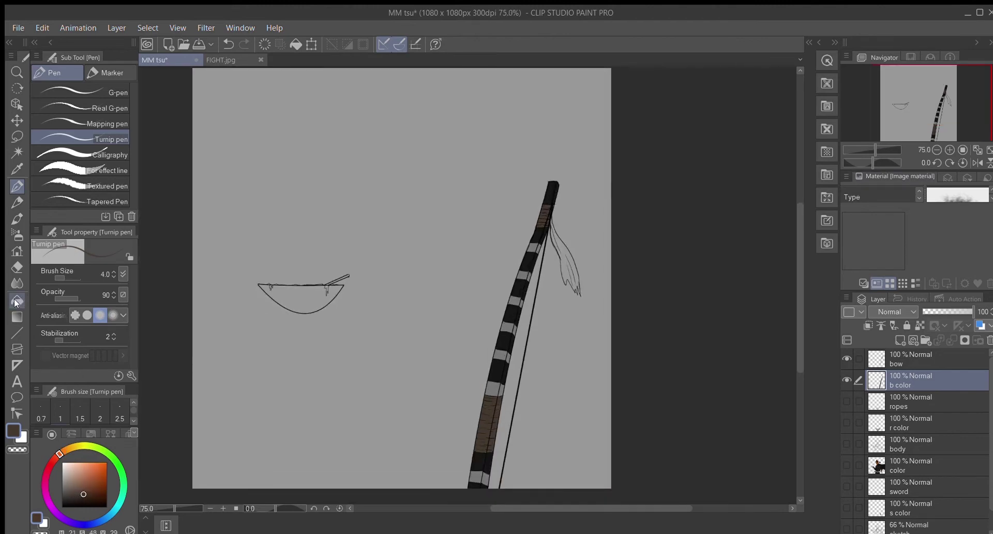
pyautogui.moveTo(523, 508); pyautogui.dragTo(481, 508)
# Fill the floating bowl with light gray and its drips with white.
pyautogui.click(61, 472)
pyautogui.press('g')
pyautogui.click(386, 300)
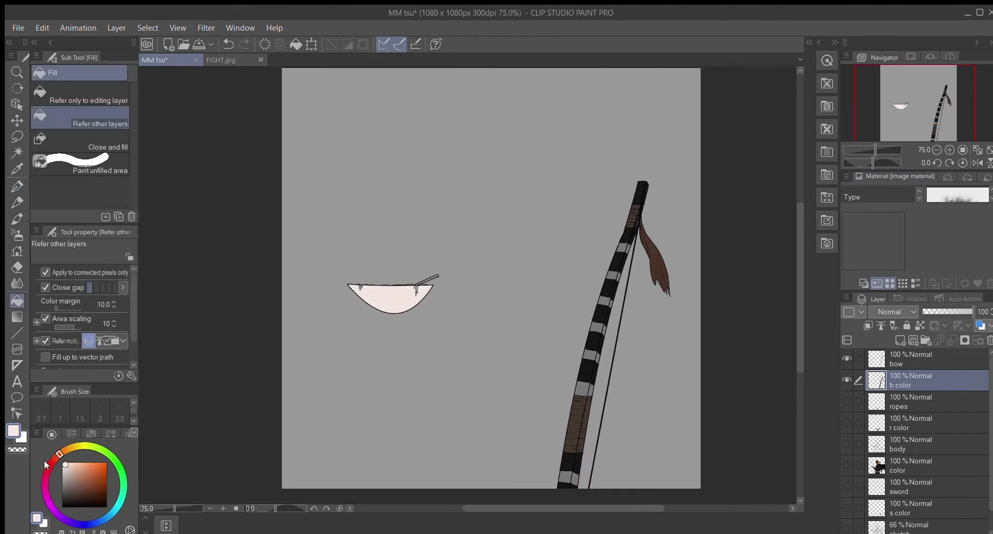
pyautogui.scroll(3, 386, 310)
pyautogui.press('x')
pyautogui.click(385, 292)
pyautogui.click(286, 288)
pyautogui.scroll(3, 387, 289)
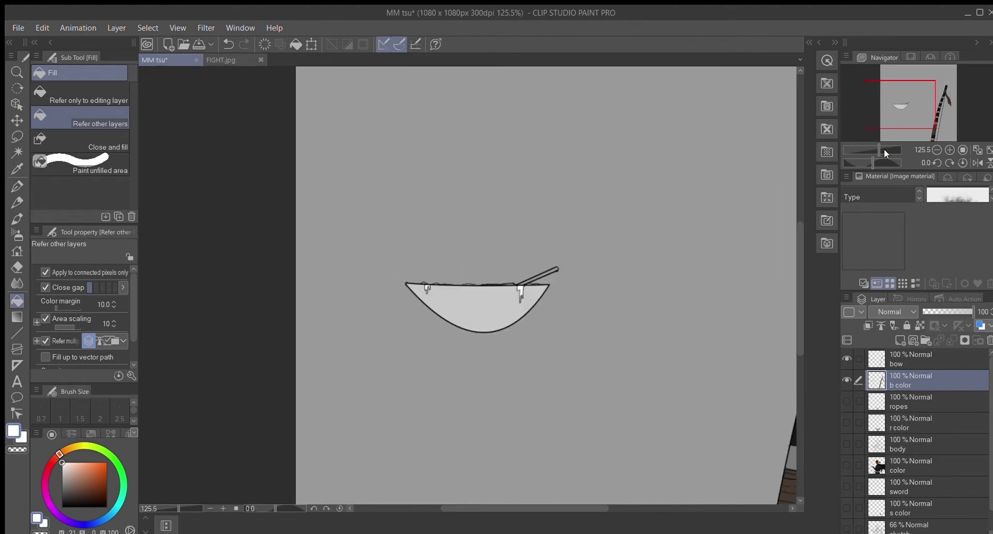
# Color the food along the floating bowl's rim orange and fill the chopsticks with light gray.
pyautogui.press('p')
pyautogui.press('g')
pyautogui.click(539, 278)
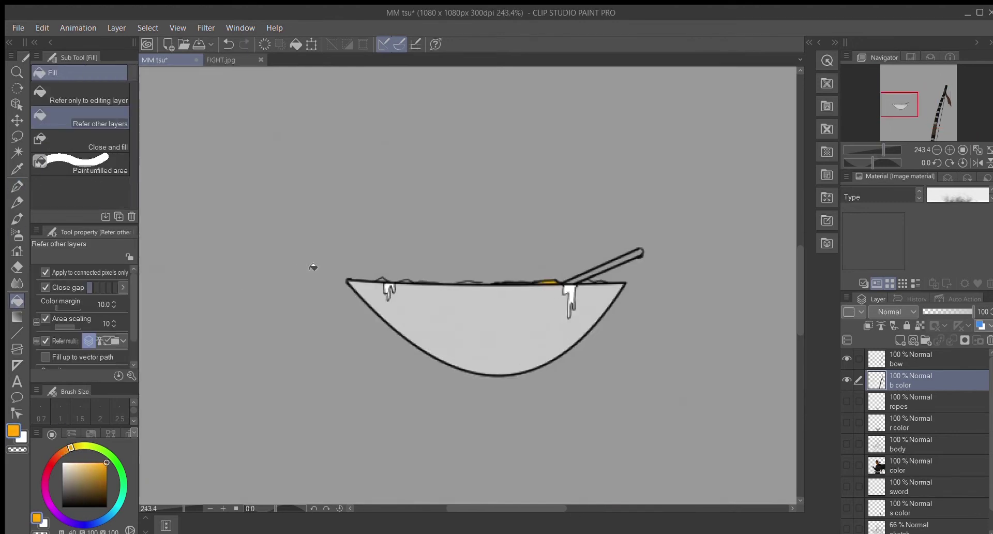
pyautogui.click(470, 283)
pyautogui.press('p')
pyautogui.scroll(-2, 509, 283)
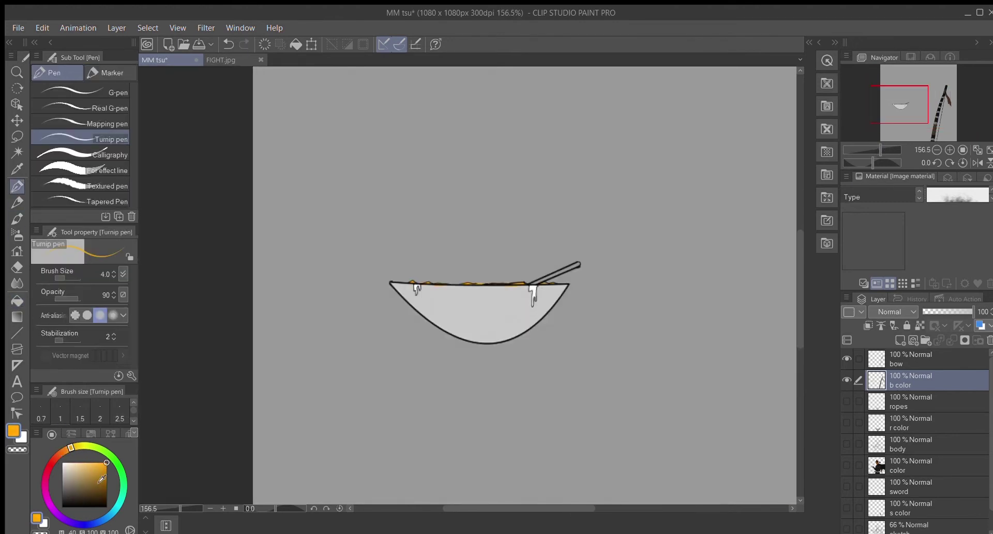
pyautogui.press('g')
pyautogui.scroll(-2, 523, 282)
pyautogui.press('x')
# Show the hidden layers again and remove the floating bowl's line art and color from the bow and b color layers.
pyautogui.moveTo(847, 401); pyautogui.dragTo(847, 508)
pyautogui.hotkey('ctrl', '0')
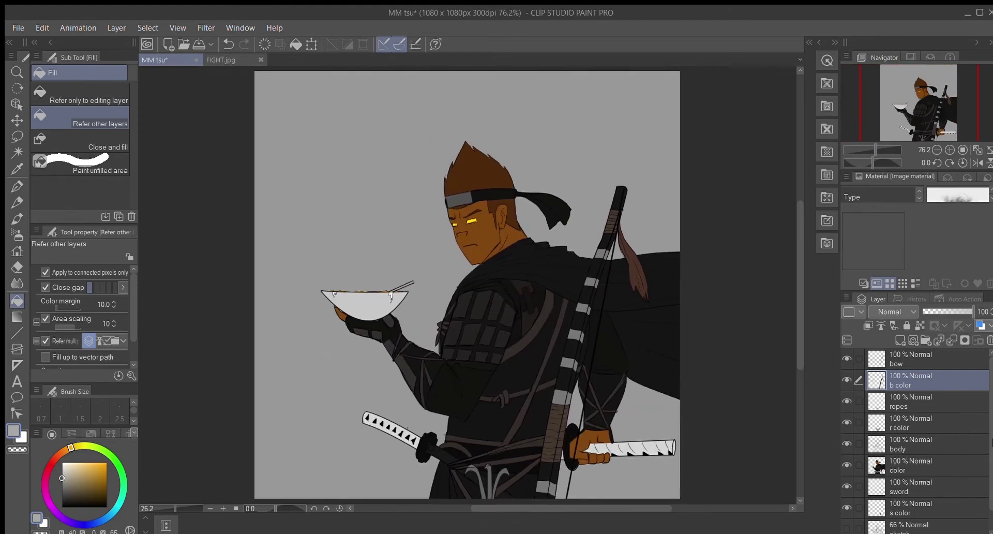
pyautogui.press('m')
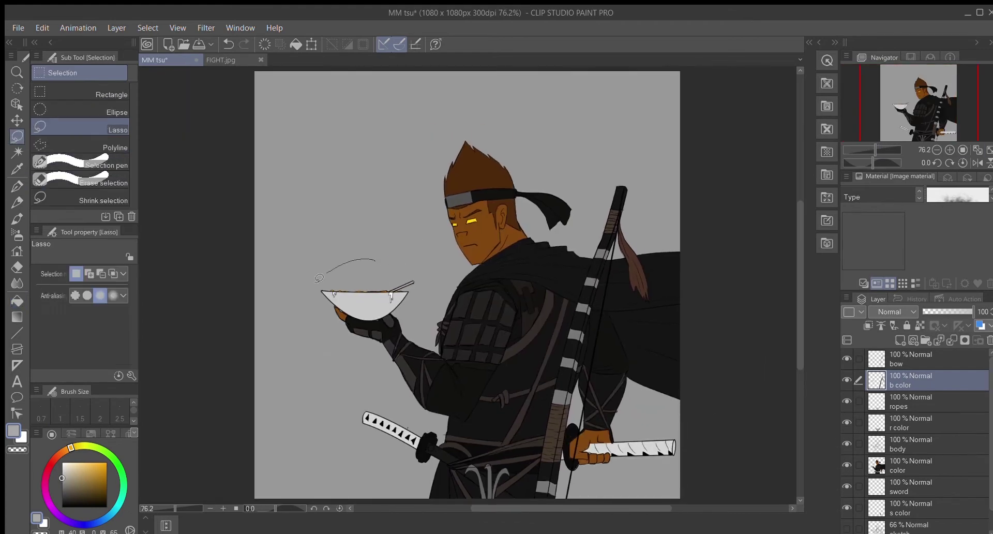
pyautogui.moveTo(376, 257); pyautogui.dragTo(378, 256)
pyautogui.click(928, 357)
pyautogui.hotkey('ctrl', 'd')
pyautogui.press('e')
pyautogui.moveTo(409, 286)
pyautogui.mouseDown()
pyautogui.moveTo(312, 295)
pyautogui.moveTo(403, 287)
pyautogui.moveTo(344, 286)
pyautogui.moveTo(376, 319)
pyautogui.mouseUp()
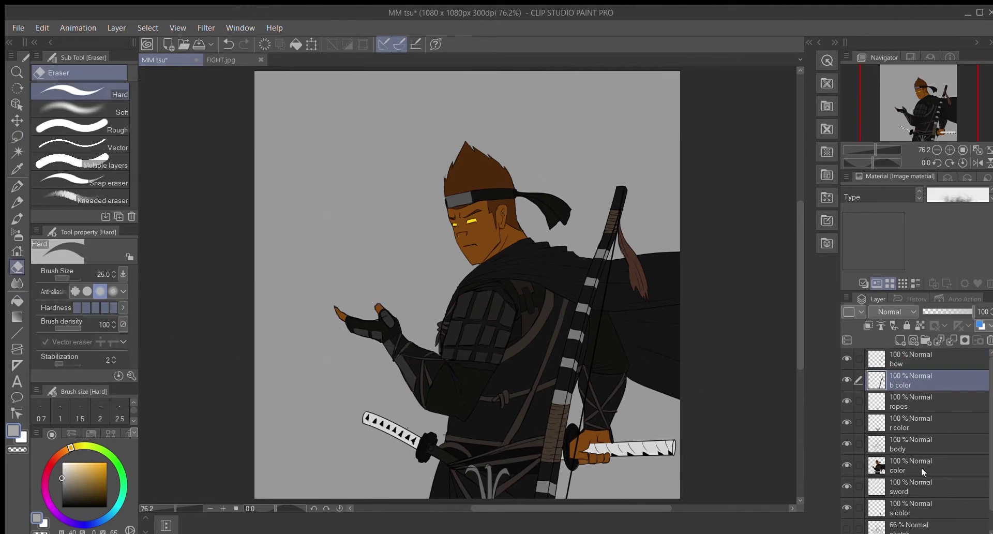
# Add two layers above the sword layer, named bowl and b color, and make bowl the active layer.
pyautogui.click(901, 492)
pyautogui.hotkey('ctrl', 'shift', 'n')
pyautogui.hotkey('ctrl', 'shift', 'n')
pyautogui.click(913, 512)
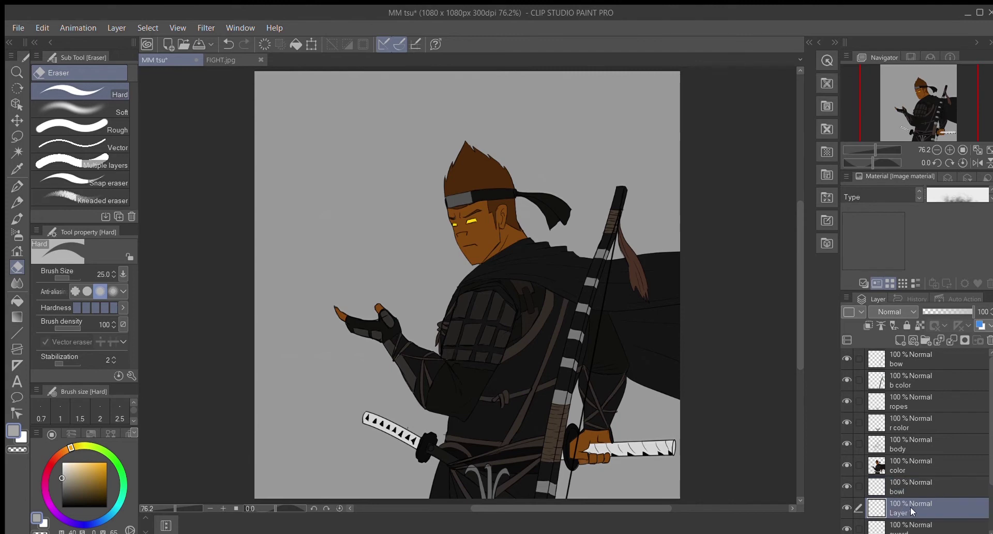
pyautogui.click(879, 487)
# Draw a smaller bowl outline resting in the open hand with the Curve tool on the bowl layer.
pyautogui.scroll(3, 371, 286)
pyautogui.click(17, 333)
pyautogui.click(72, 125)
pyautogui.moveTo(305, 311); pyautogui.dragTo(397, 312)
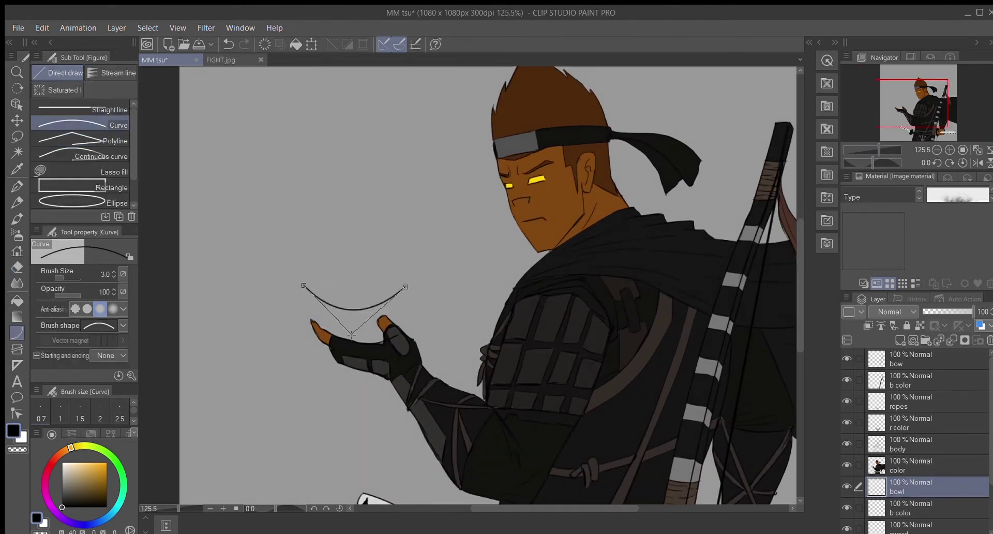
pyautogui.click(375, 370)
pyautogui.hotkey('ctrl', 'z')
pyautogui.moveTo(292, 310); pyautogui.dragTo(420, 311)
pyautogui.press('Escape')
pyautogui.moveTo(311, 314); pyautogui.dragTo(398, 314)
pyautogui.click(362, 322)
# Draw drips, a pair of chopsticks and food bumps along the small bowl's rim, and save the file.
pyautogui.scroll(2, 363, 331)
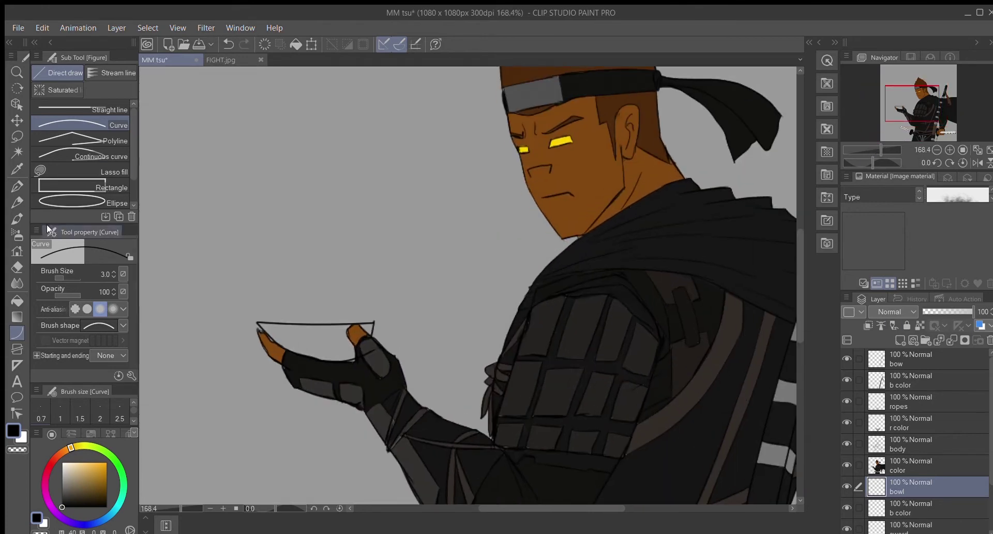
pyautogui.press('p')
pyautogui.press('u')
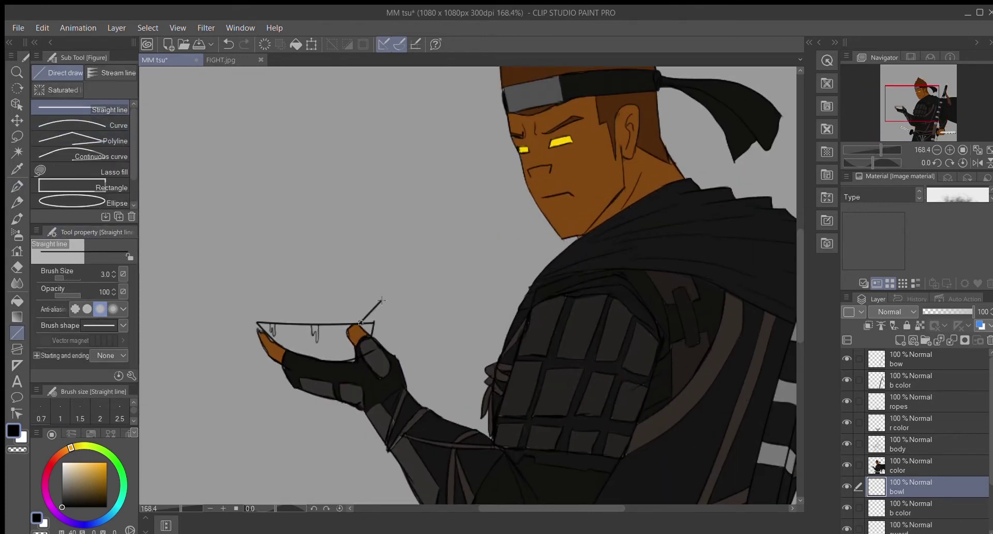
pyautogui.moveTo(393, 300); pyautogui.dragTo(395, 296)
pyautogui.press('p')
pyautogui.moveTo(332, 321); pyautogui.dragTo(357, 324)
pyautogui.moveTo(881, 150); pyautogui.dragTo(875, 150)
pyautogui.click(911, 508)
pyautogui.hotkey('ctrl', 's')
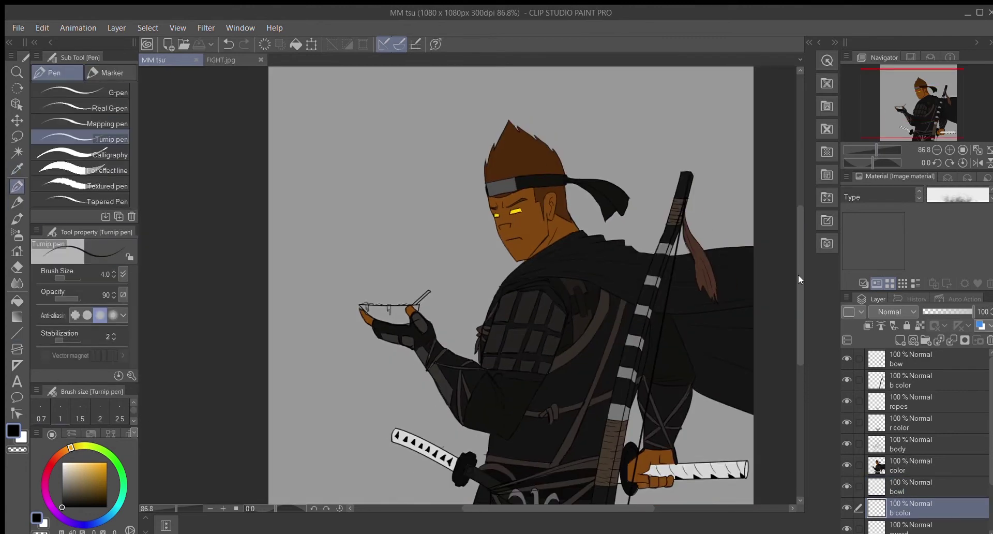
# Fill the small bowl with off-white and its drips with white on the new b color layer.
pyautogui.scroll(3, 465, 382)
pyautogui.press('x')
pyautogui.press('g')
pyautogui.click(320, 251)
pyautogui.click(283, 244)
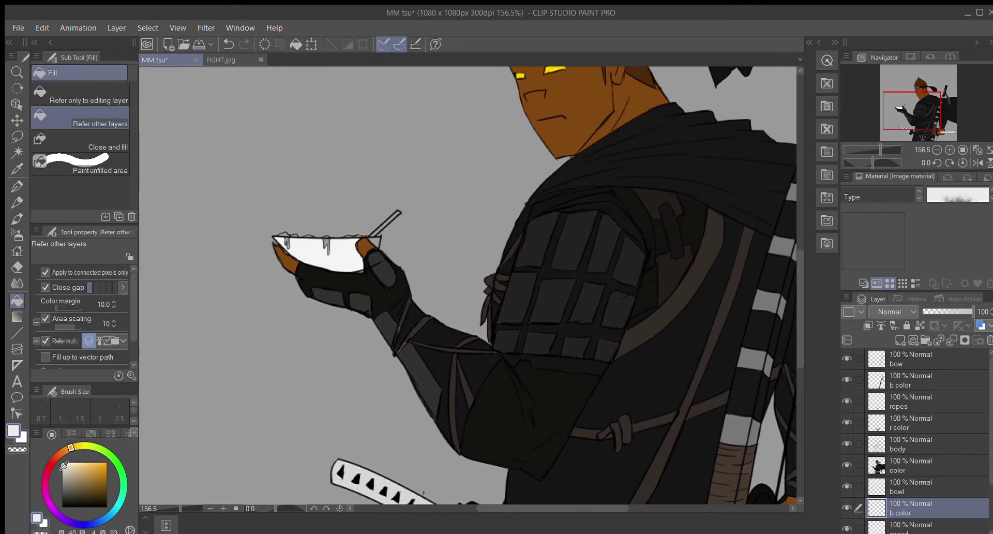
pyautogui.scroll(5, 327, 245)
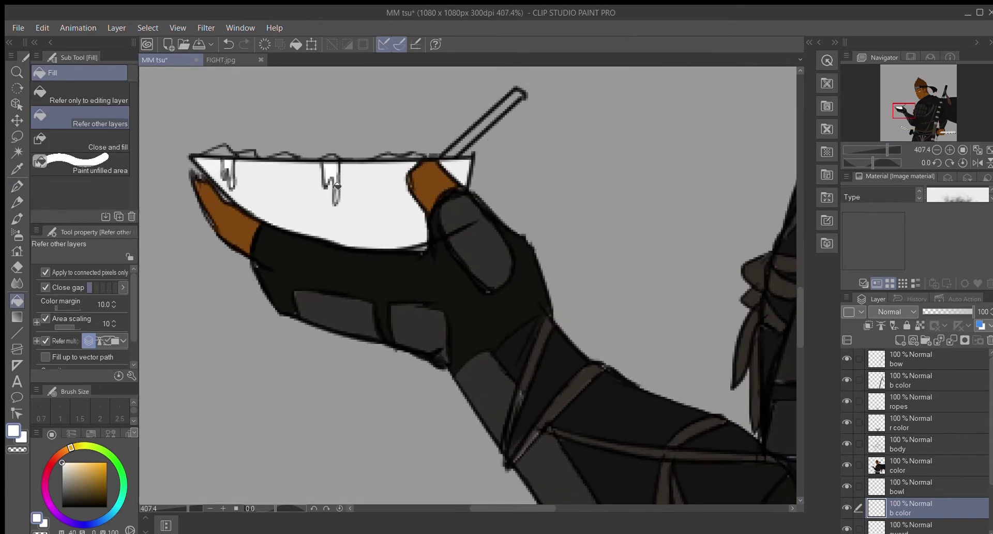
pyautogui.press('p')
pyautogui.scroll(-2, 468, 282)
# Erase the stray line crossing the glove's thumb plate with the Hard eraser at size 8.
pyautogui.press('e')
pyautogui.keyDown('ctrl'); pyautogui.keyDown('shift'); pyautogui.click(470, 238); pyautogui.keyUp('shift'); pyautogui.keyUp('ctrl')
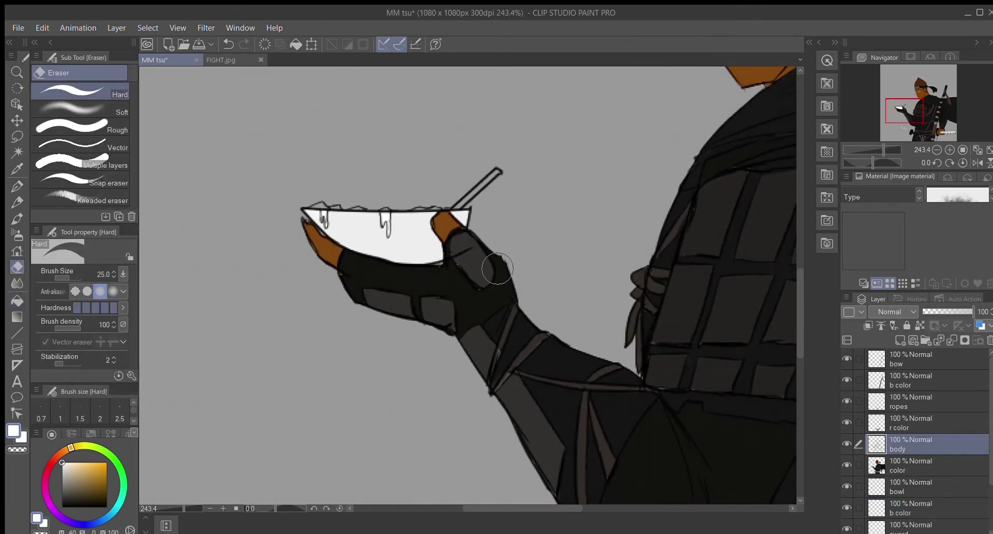
pyautogui.keyDown('ctrl'); pyautogui.keyDown('shift'); pyautogui.click(471, 238); pyautogui.keyUp('shift'); pyautogui.keyUp('ctrl')
pyautogui.keyDown('ctrl'); pyautogui.keyDown('shift'); pyautogui.click(484, 250); pyautogui.keyUp('shift'); pyautogui.keyUp('ctrl')
pyautogui.keyDown('ctrl'); pyautogui.keyDown('shift'); pyautogui.click(468, 254); pyautogui.keyUp('shift'); pyautogui.keyUp('ctrl')
pyautogui.keyDown('ctrl'); pyautogui.keyDown('shift'); pyautogui.click(467, 255); pyautogui.keyUp('shift'); pyautogui.keyUp('ctrl')
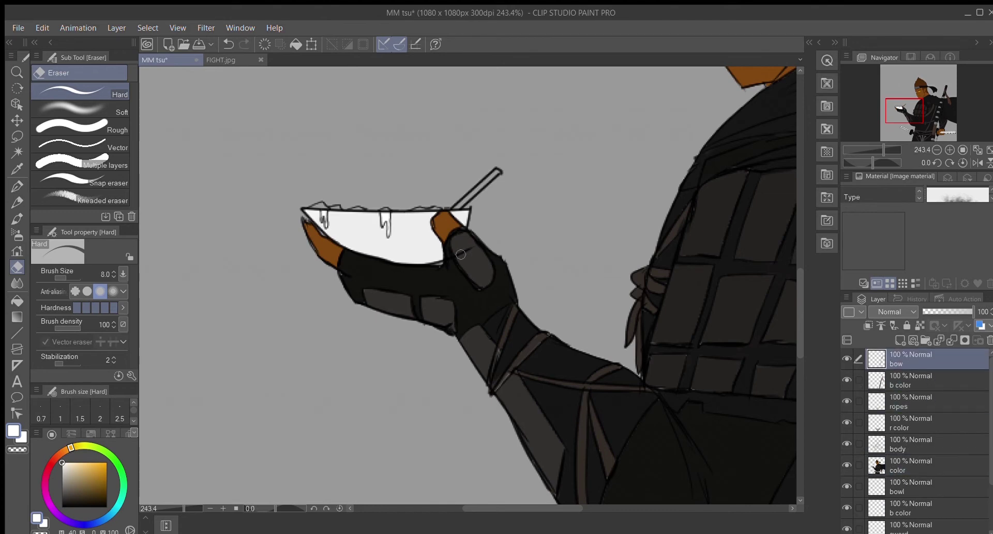
pyautogui.scroll(-4, 463, 290)
# Color the food along the small bowl's rim orange, fill the chopsticks with gray, and save the file.
pyautogui.scroll(3, 463, 311)
pyautogui.keyDown('ctrl'); pyautogui.keyDown('shift'); pyautogui.click(369, 244); pyautogui.keyUp('shift'); pyautogui.keyUp('ctrl')
pyautogui.keyDown('alt'); pyautogui.click(368, 244); pyautogui.keyUp('alt')
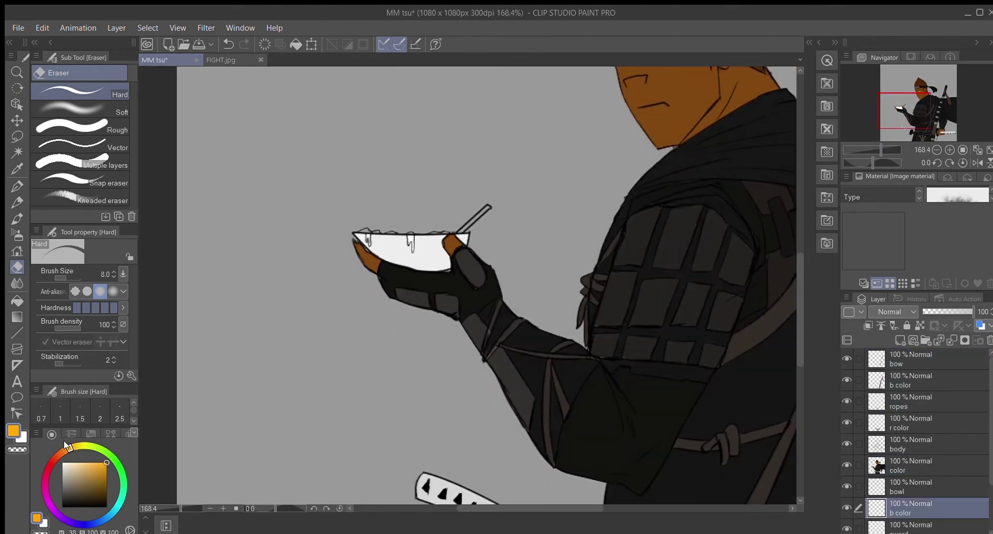
pyautogui.press('p')
pyautogui.keyDown('alt'); pyautogui.click(477, 220); pyautogui.keyUp('alt')
pyautogui.press('g')
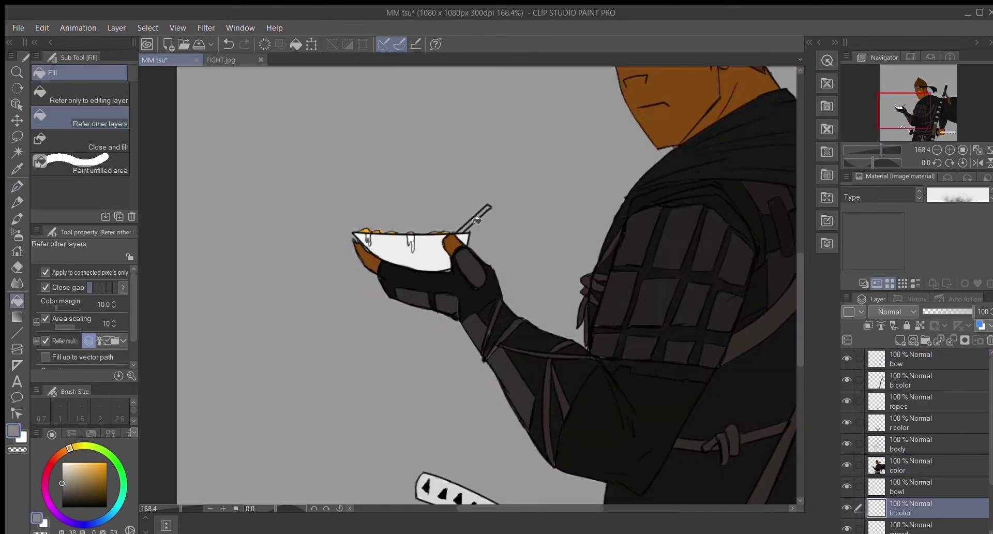
pyautogui.scroll(-4, 320, 363)
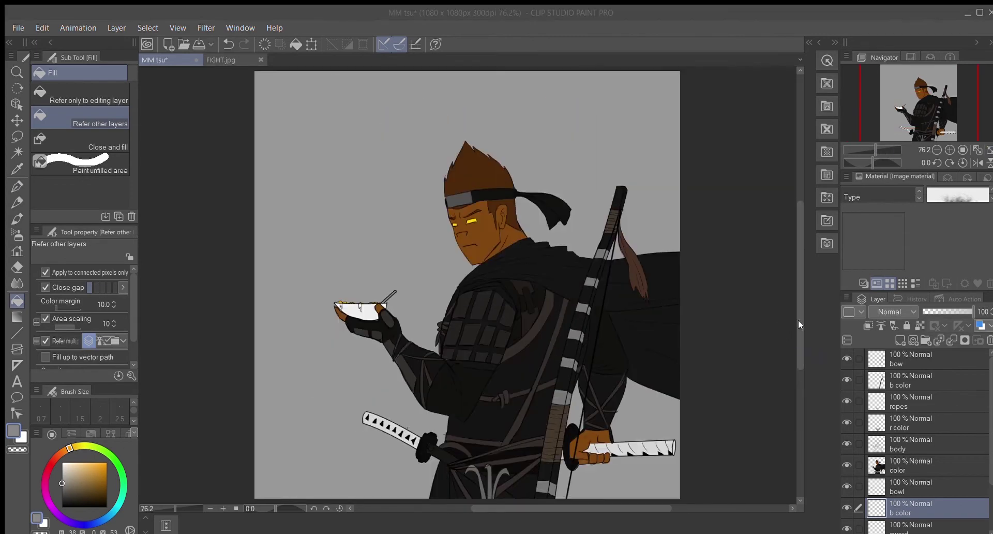
pyautogui.hotkey('ctrl', 's')
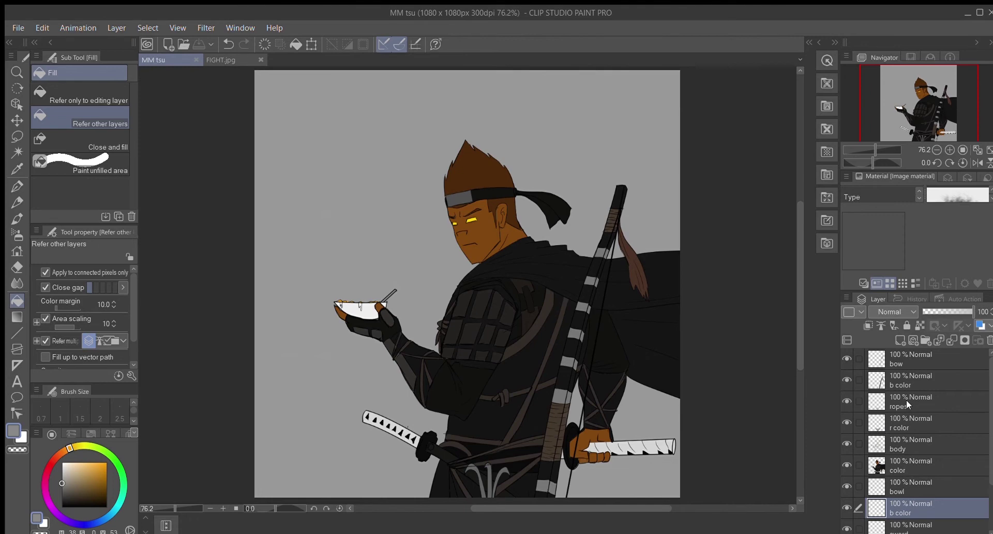
# Touch up the area between the chin and the cloak on the color layer with the near-black Turnip pen.
pyautogui.click(911, 422)
pyautogui.moveTo(874, 150); pyautogui.dragTo(882, 150)
pyautogui.press('p')
pyautogui.click(911, 466)
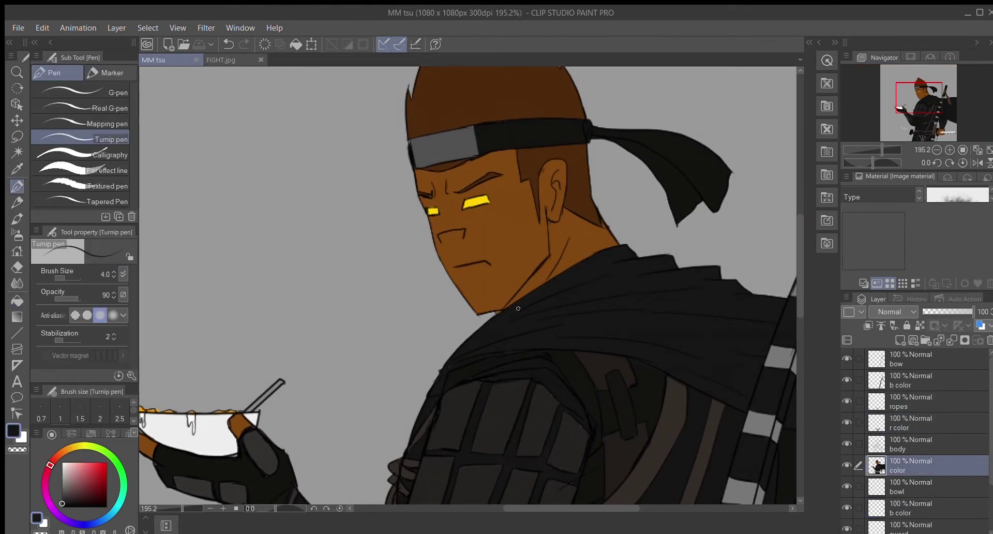
pyautogui.scroll(-5, 437, 415)
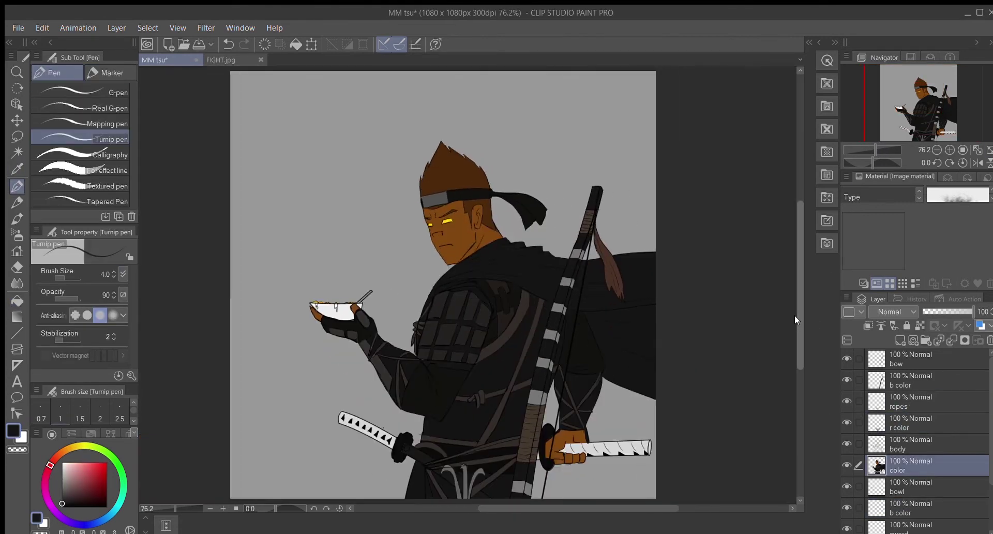
# Add a new layer above the color layer and set its blending mode to Darken.
pyautogui.scroll(6, 795, 315)
pyautogui.click(900, 340)
pyautogui.press('i')
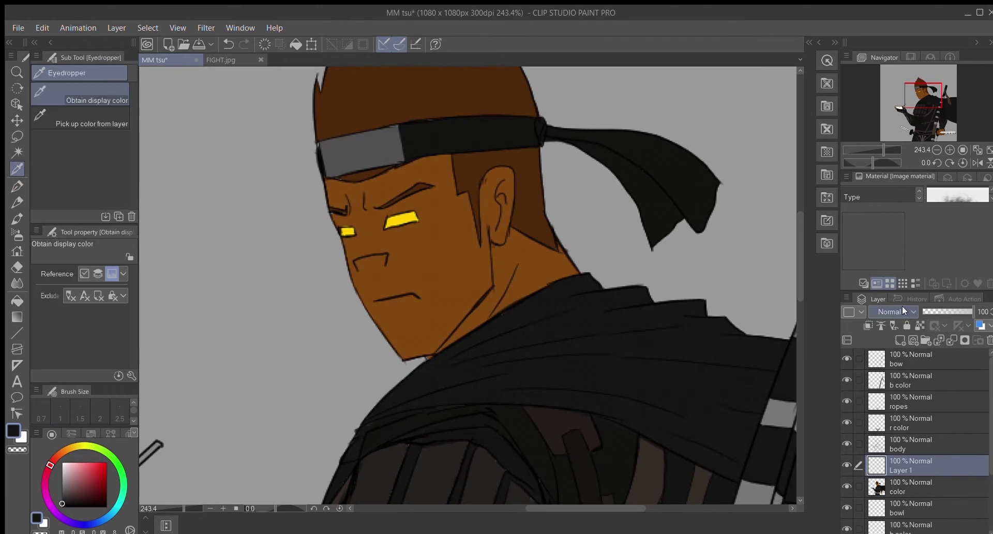
pyautogui.scroll(2, 463, 233)
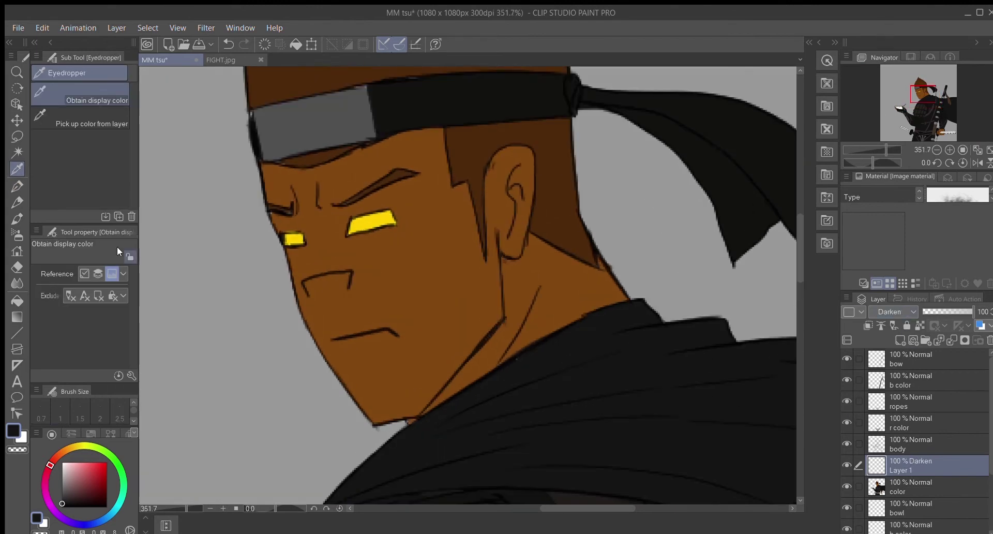
# Shade the jaw, neck, ear and face with dark brown, using the Turnip pen at size 4.
pyautogui.click(466, 275)
pyautogui.press('p')
pyautogui.moveTo(519, 305)
pyautogui.mouseDown()
pyautogui.moveTo(493, 291)
pyautogui.moveTo(450, 375)
pyautogui.moveTo(408, 419)
pyautogui.moveTo(466, 376)
pyautogui.moveTo(474, 335)
pyautogui.moveTo(529, 296)
pyautogui.moveTo(502, 312)
pyautogui.moveTo(484, 367)
pyautogui.moveTo(547, 338)
pyautogui.moveTo(483, 374)
pyautogui.moveTo(525, 310)
pyautogui.mouseUp()
pyautogui.moveTo(503, 257)
pyautogui.mouseDown()
pyautogui.moveTo(511, 186)
pyautogui.moveTo(497, 279)
pyautogui.mouseUp()
pyautogui.scroll(-2, 476, 274)
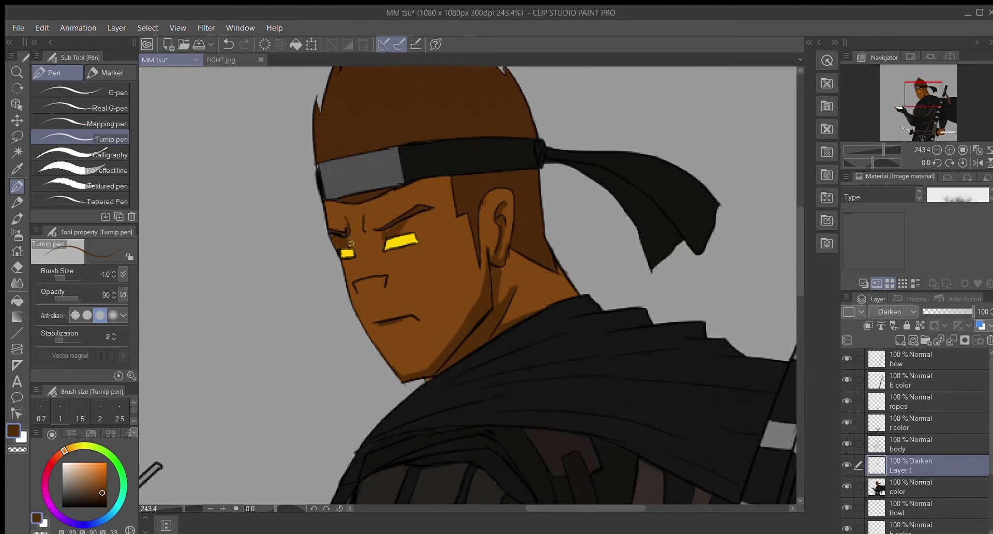
pyautogui.scroll(-1, 486, 273)
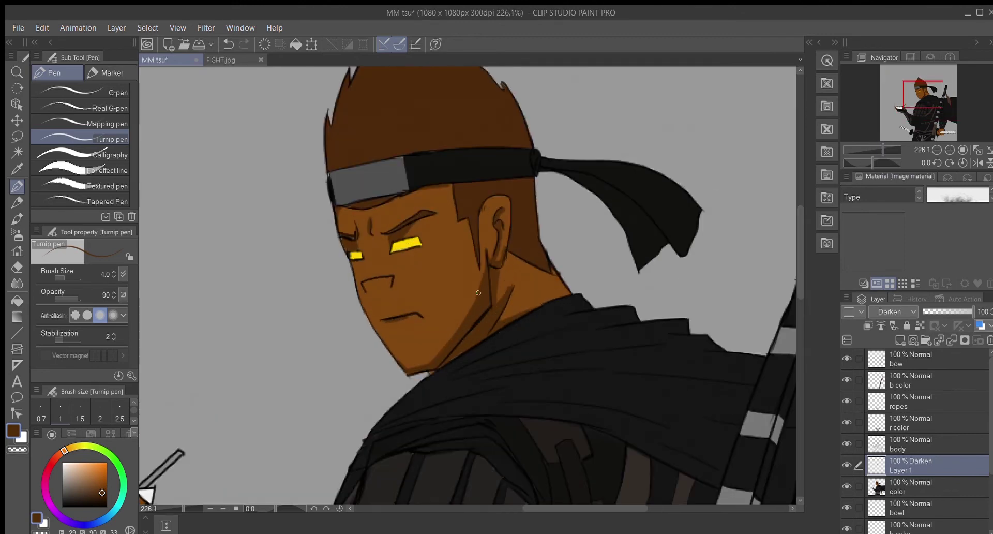
pyautogui.scroll(-3, 465, 273)
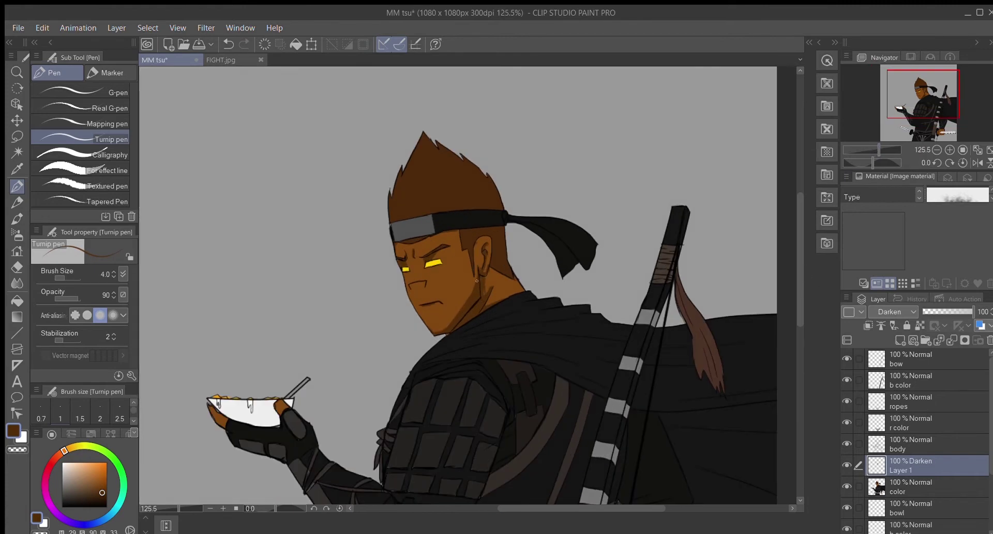
# Shade the fingers under the bowl and the hand gripping the sword with dark brown, enlarging the brush to 10.
pyautogui.scroll(-3, 282, 325)
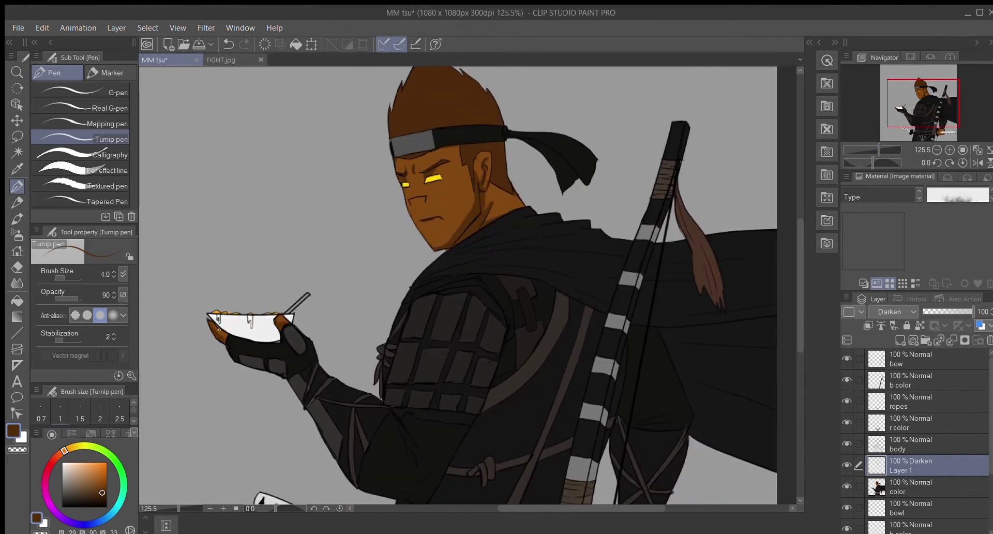
pyautogui.scroll(-7, 620, 366)
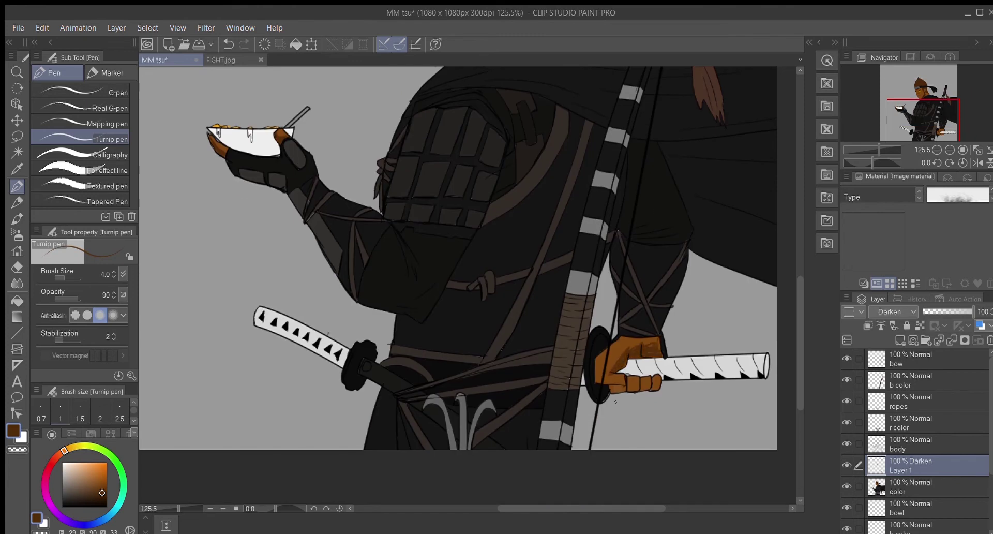
pyautogui.scroll(3, 616, 402)
pyautogui.moveTo(575, 251)
pyautogui.mouseDown()
pyautogui.moveTo(600, 290)
pyautogui.moveTo(641, 251)
pyautogui.moveTo(590, 279)
pyautogui.mouseUp()
pyautogui.press(']')
pyautogui.press(']')
pyautogui.press(']')
pyautogui.press(']')
pyautogui.press(']')
pyautogui.moveTo(616, 243)
pyautogui.mouseDown()
pyautogui.moveTo(638, 252)
pyautogui.moveTo(592, 236)
pyautogui.moveTo(570, 275)
pyautogui.moveTo(652, 316)
pyautogui.mouseUp()
pyautogui.moveTo(548, 261); pyautogui.dragTo(551, 313)
pyautogui.click(983, 150)
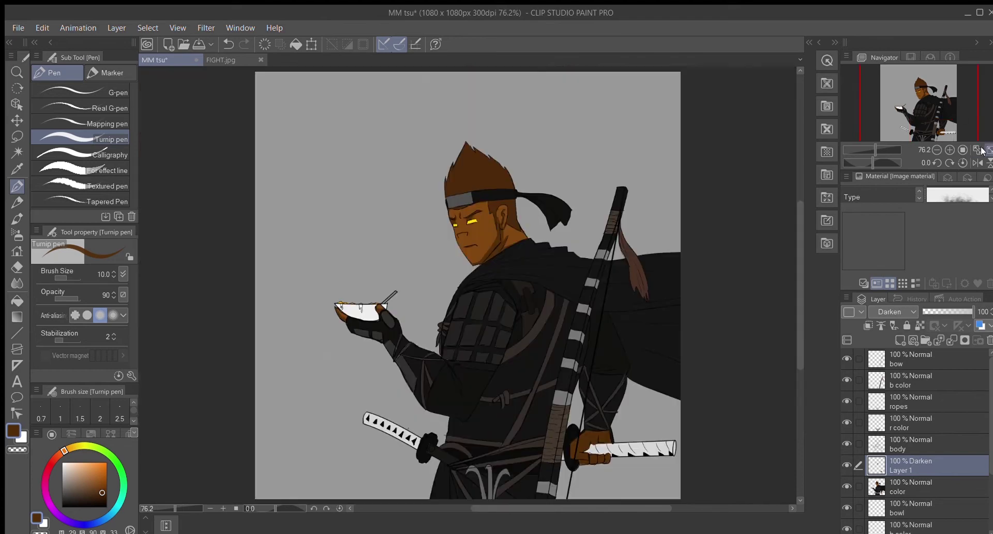
# Shade the hair with a darker brown, using the Turnip pen at size 6, and save the file.
pyautogui.moveTo(876, 150); pyautogui.dragTo(881, 149)
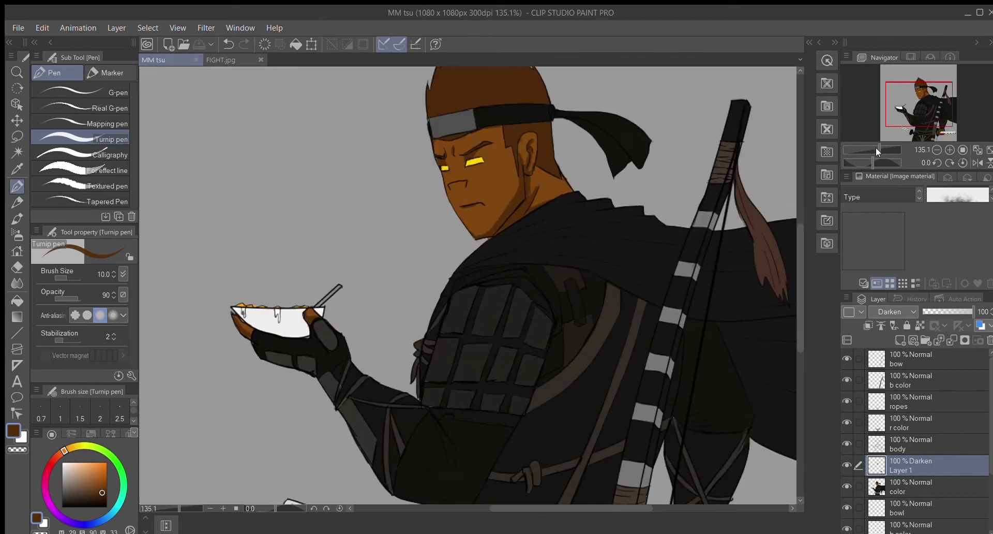
pyautogui.scroll(-3, 517, 199)
pyautogui.scroll(3, 794, 269)
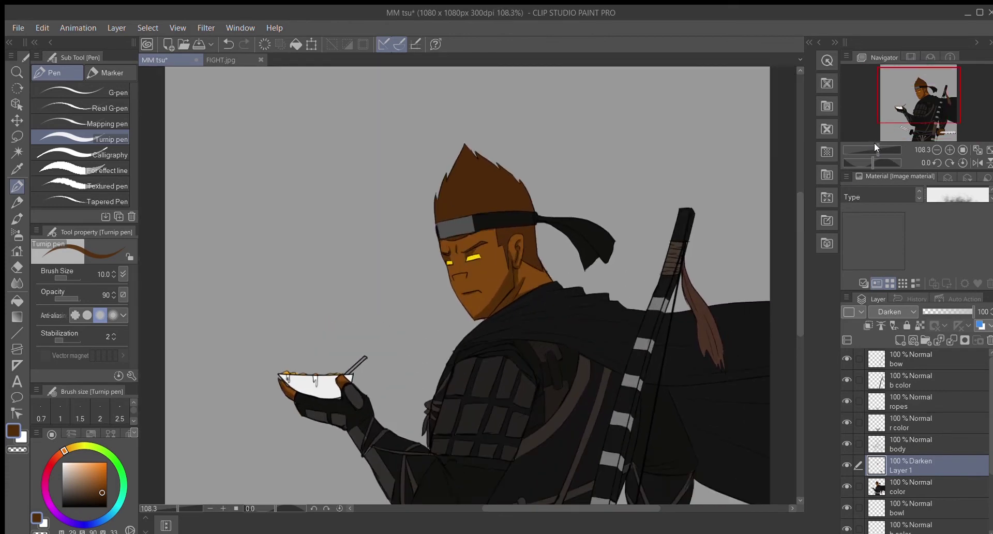
pyautogui.press('i')
pyautogui.press('p')
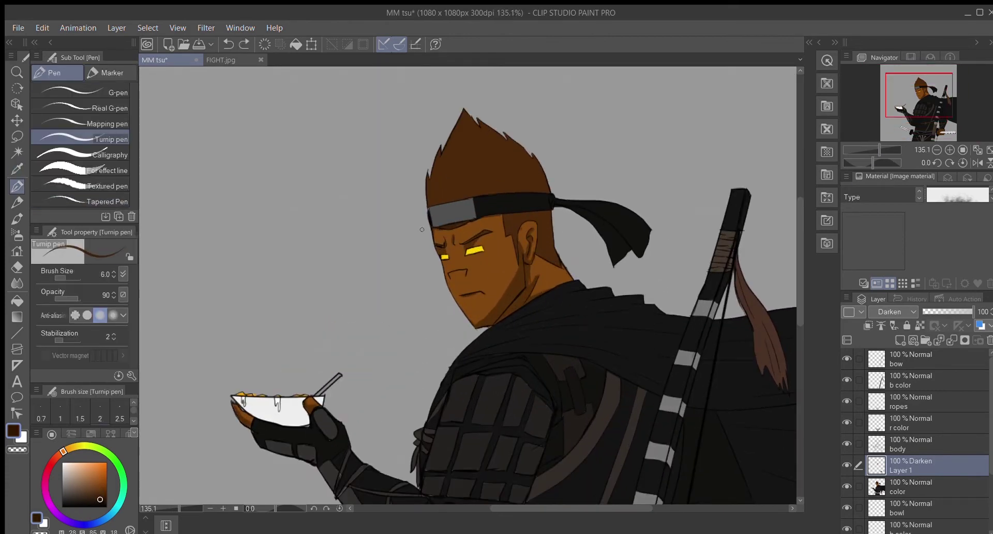
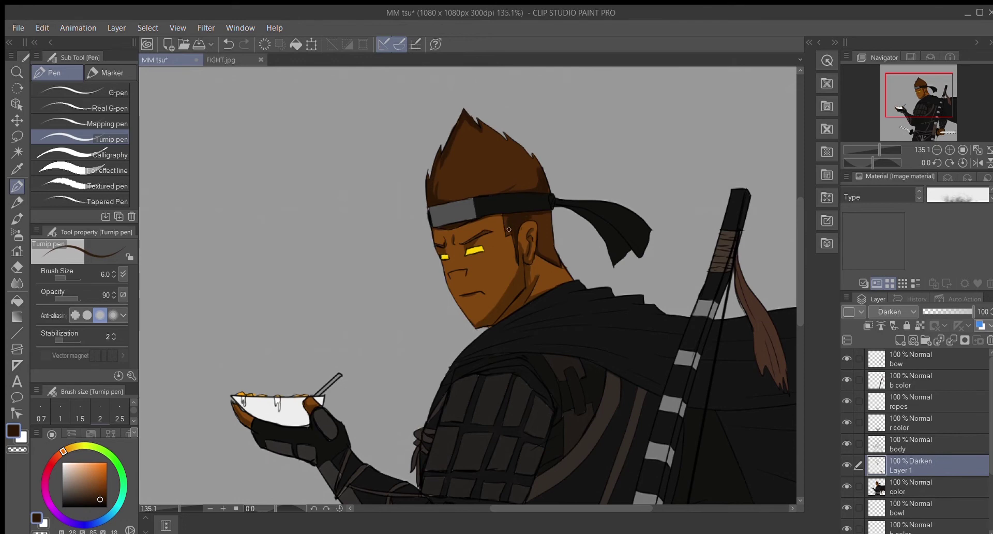
pyautogui.moveTo(880, 150)
pyautogui.mouseDown()
pyautogui.moveTo(871, 146)
pyautogui.moveTo(879, 149)
pyautogui.mouseUp()
# Shade the raised arm's sleeve and its folds in near-black, using brush size 10 and then 6.
pyautogui.keyDown('alt'); pyautogui.click(478, 348); pyautogui.keyUp('alt')
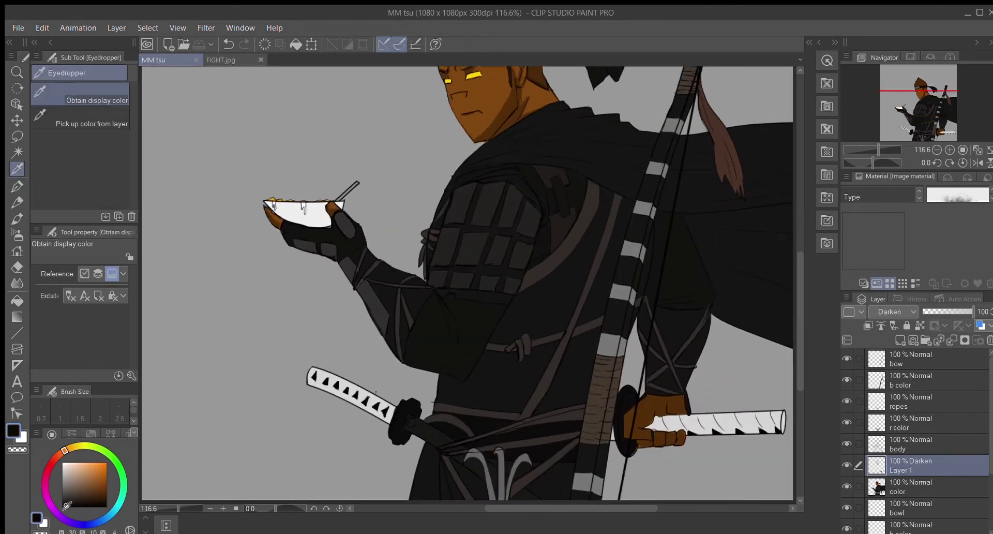
pyautogui.press(']')
pyautogui.press(']')
pyautogui.press(']')
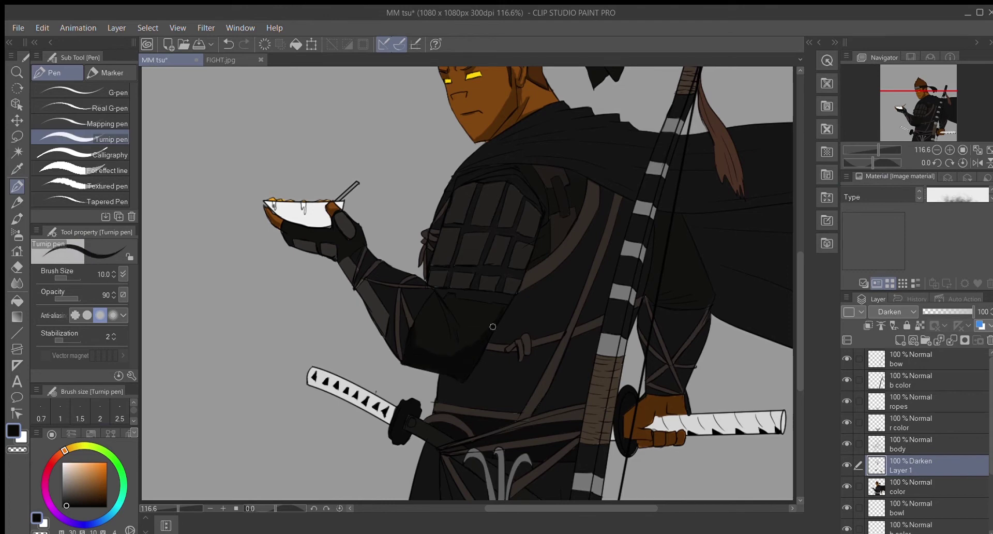
pyautogui.press('[')
pyautogui.press('[')
pyautogui.press('[')
pyautogui.scroll(3, 505, 319)
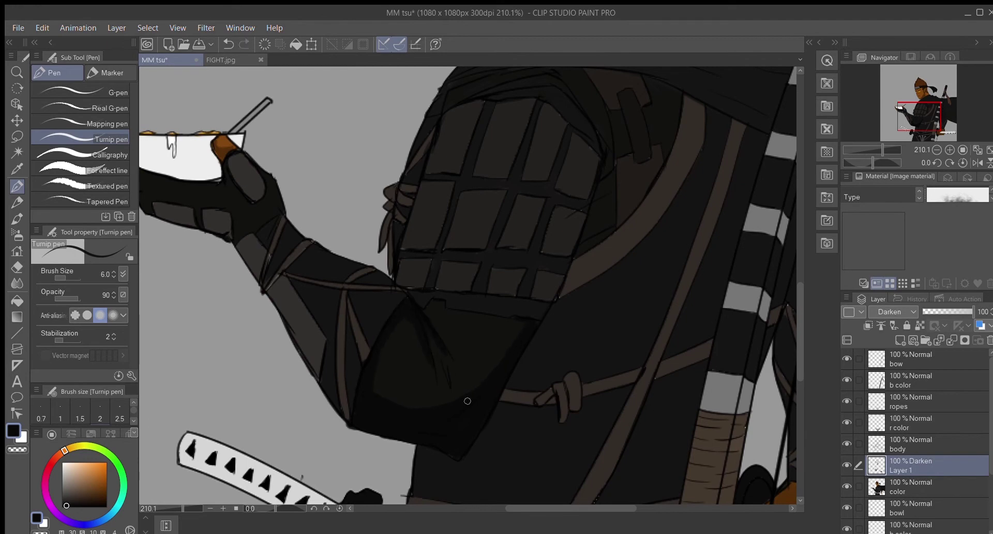
pyautogui.moveTo(882, 150); pyautogui.dragTo(879, 150)
# Shade the glove of the hand holding the bowl with a near-black sampled from the drawing.
pyautogui.press('i')
pyautogui.click(333, 245)
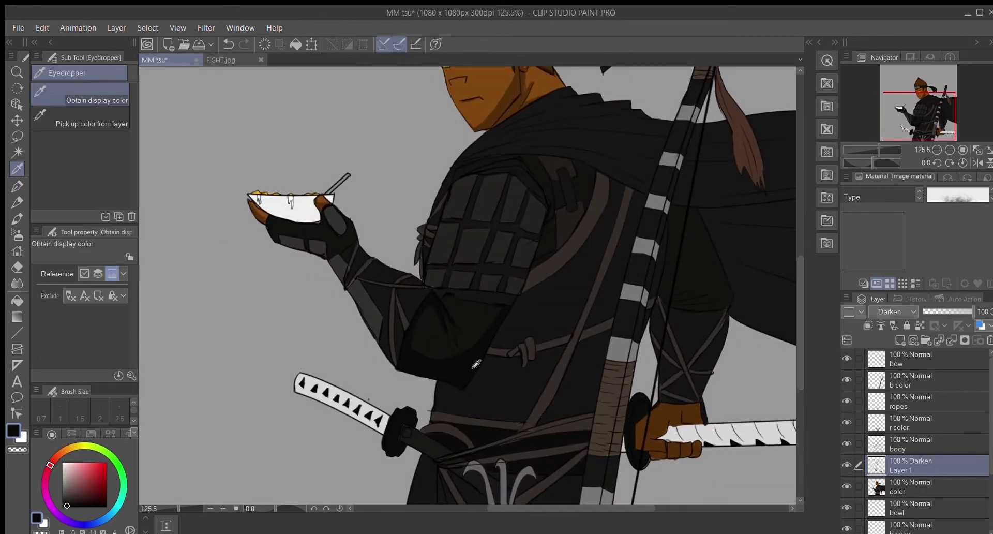
pyautogui.press('p')
pyautogui.keyDown('alt'); pyautogui.click(332, 243); pyautogui.keyUp('alt')
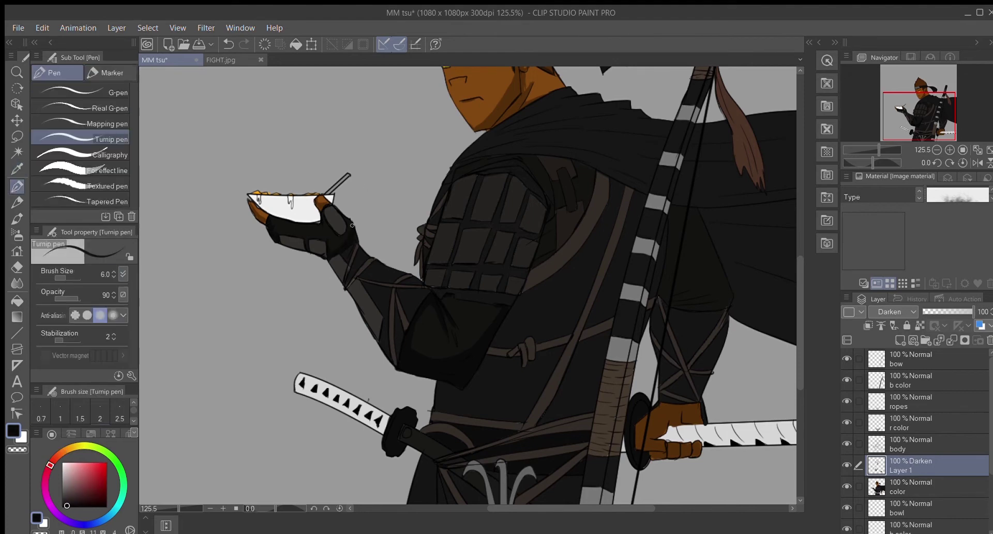
# Shade the sleeve and wrapped forearm of the sword-holding arm with sampled near-black tones, undoing the last stroke.
pyautogui.press('i')
pyautogui.click(481, 327)
pyautogui.moveTo(422, 482); pyautogui.dragTo(469, 344)
pyautogui.press('p')
pyautogui.press('i')
pyautogui.press('p')
pyautogui.press('i')
pyautogui.click(511, 301)
pyautogui.click(510, 301)
pyautogui.press('p')
pyautogui.keyDown('alt'); pyautogui.click(690, 315); pyautogui.keyUp('alt')
pyautogui.keyDown('alt'); pyautogui.click(664, 347); pyautogui.keyUp('alt')
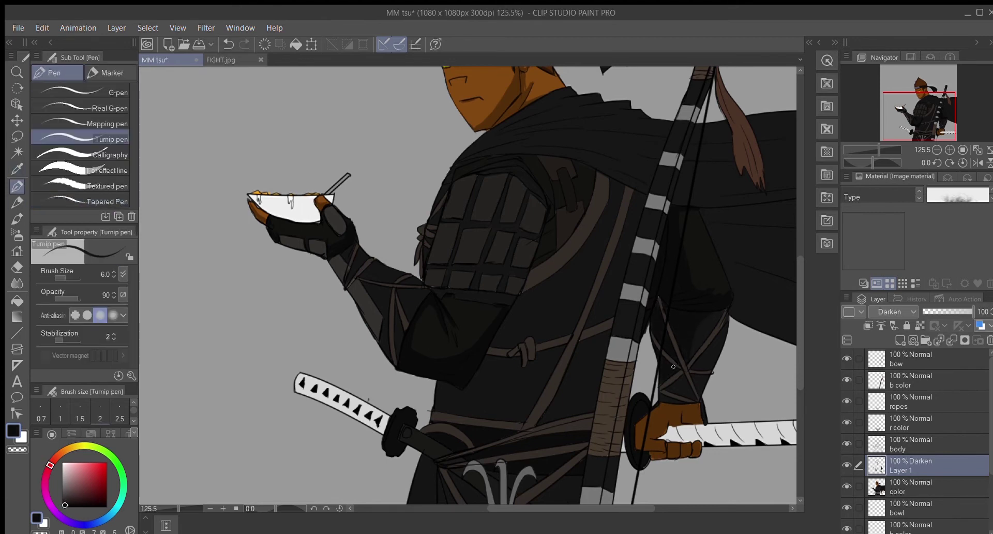
pyautogui.hotkey('ctrl', 'z')
# Shade the wrapped forearm of the raised arm in near-black with the Turnip pen at size 6.
pyautogui.scroll(-5, 688, 387)
pyautogui.scroll(1, 872, 147)
pyautogui.scroll(5, 796, 300)
pyautogui.press('i')
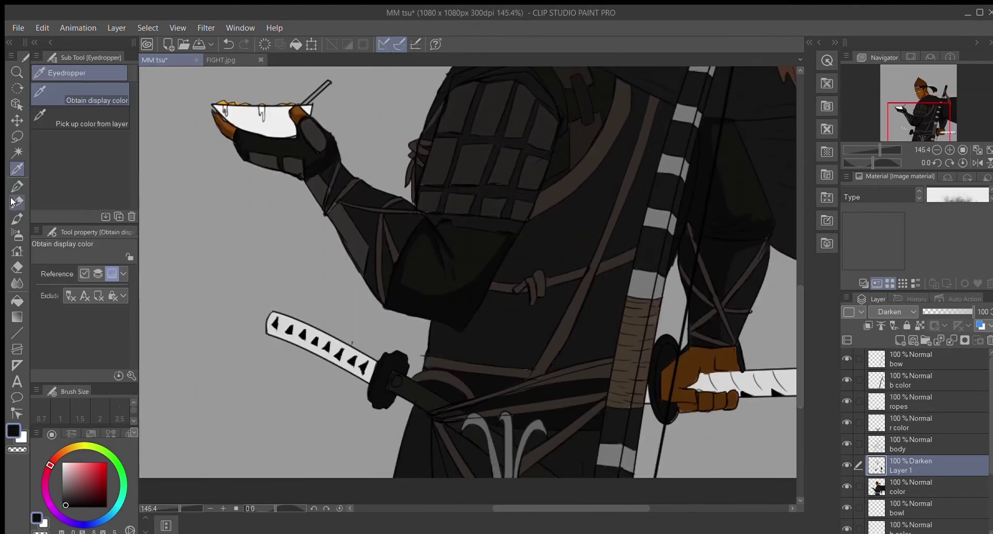
pyautogui.press('p')
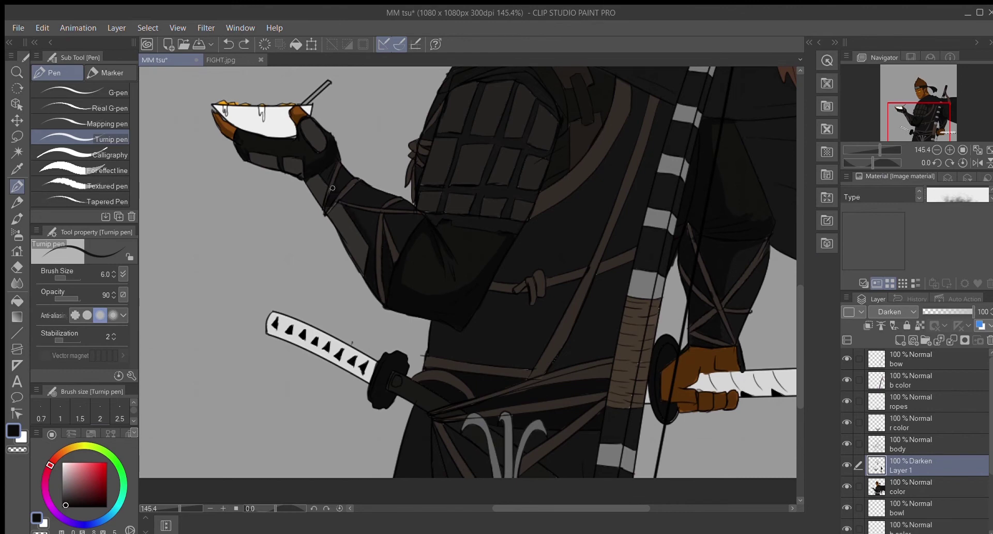
# Shade the edges of the shoulder armor plates in near-black and save the file.
pyautogui.scroll(-5, 494, 290)
pyautogui.scroll(4, 494, 290)
pyautogui.press('i')
pyautogui.click(494, 290)
pyautogui.press('p')
pyautogui.scroll(4, 466, 211)
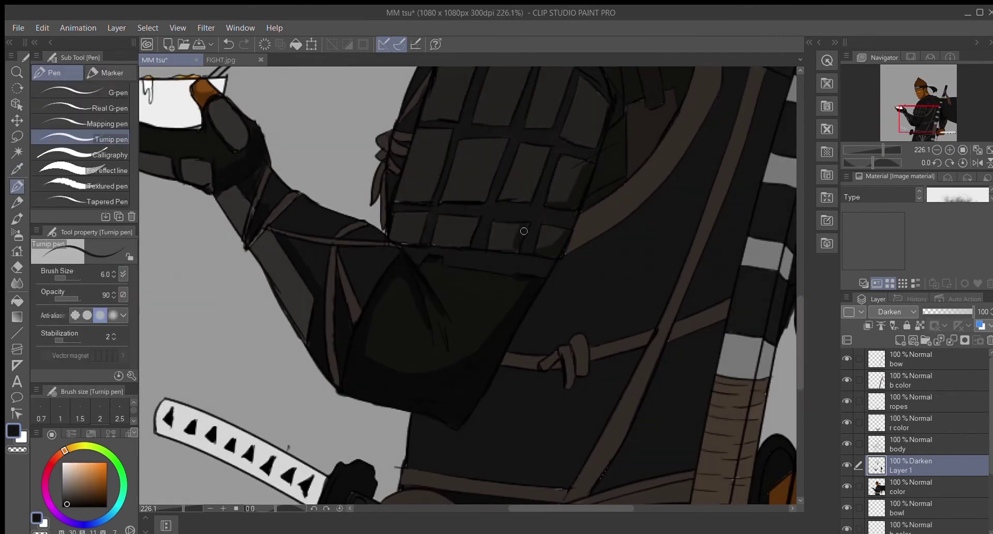
pyautogui.moveTo(460, 243)
pyautogui.mouseDown()
pyautogui.moveTo(473, 220)
pyautogui.moveTo(440, 242)
pyautogui.moveTo(396, 242)
pyautogui.mouseUp()
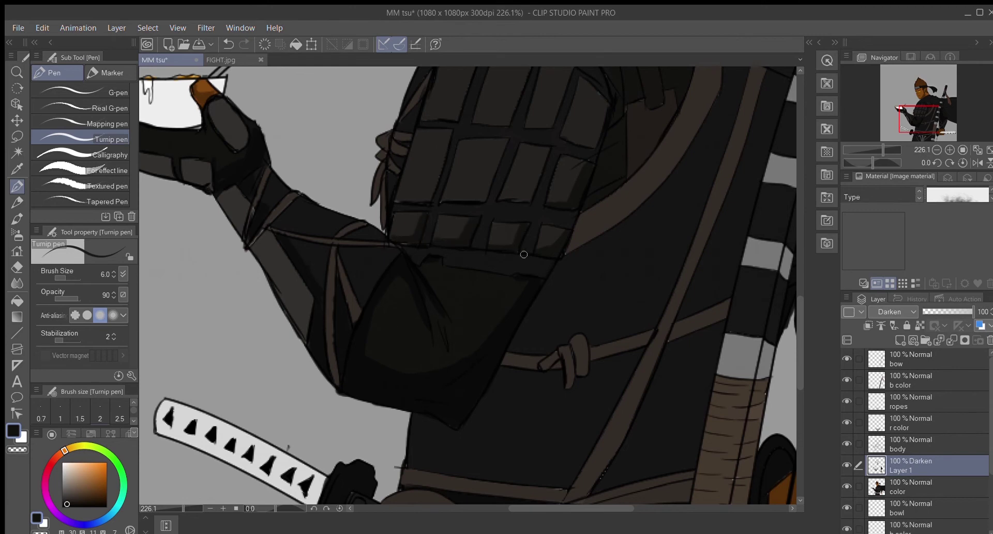
pyautogui.moveTo(800, 322); pyautogui.dragTo(800, 294)
pyautogui.moveTo(475, 333)
pyautogui.mouseDown()
pyautogui.moveTo(504, 275)
pyautogui.moveTo(409, 331)
pyautogui.moveTo(466, 243)
pyautogui.moveTo(441, 252)
pyautogui.moveTo(521, 221)
pyautogui.moveTo(528, 186)
pyautogui.mouseUp()
pyautogui.moveTo(509, 238)
pyautogui.mouseDown()
pyautogui.moveTo(542, 256)
pyautogui.moveTo(557, 242)
pyautogui.moveTo(569, 197)
pyautogui.mouseUp()
pyautogui.hotkey('ctrl', '0')
pyautogui.hotkey('ctrl', 's')
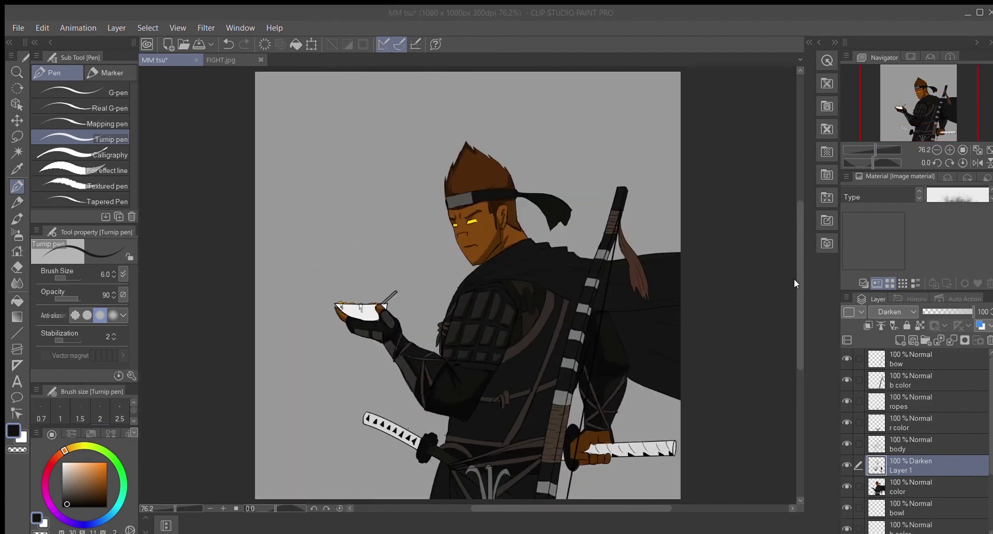
# Shade the gray bracer on the raised forearm with a darker tone of its sampled color.
pyautogui.scroll(4, 465, 357)
pyautogui.press('i')
pyautogui.click(323, 391)
pyautogui.click(65, 501)
pyautogui.press('p')
pyautogui.moveTo(284, 362)
pyautogui.mouseDown()
pyautogui.moveTo(308, 399)
pyautogui.moveTo(298, 373)
pyautogui.mouseUp()
pyautogui.moveTo(316, 393); pyautogui.dragTo(327, 431)
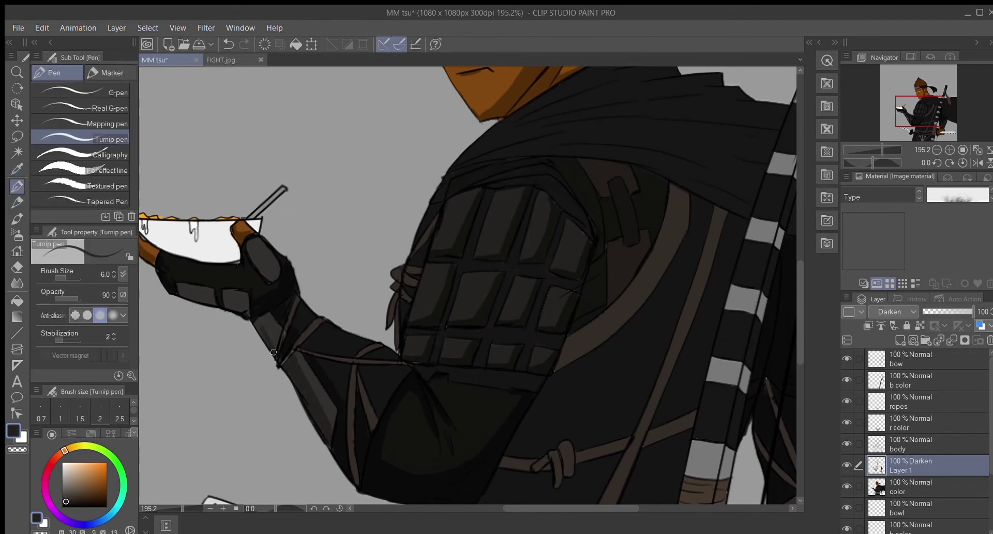
pyautogui.moveTo(883, 149); pyautogui.dragTo(881, 150)
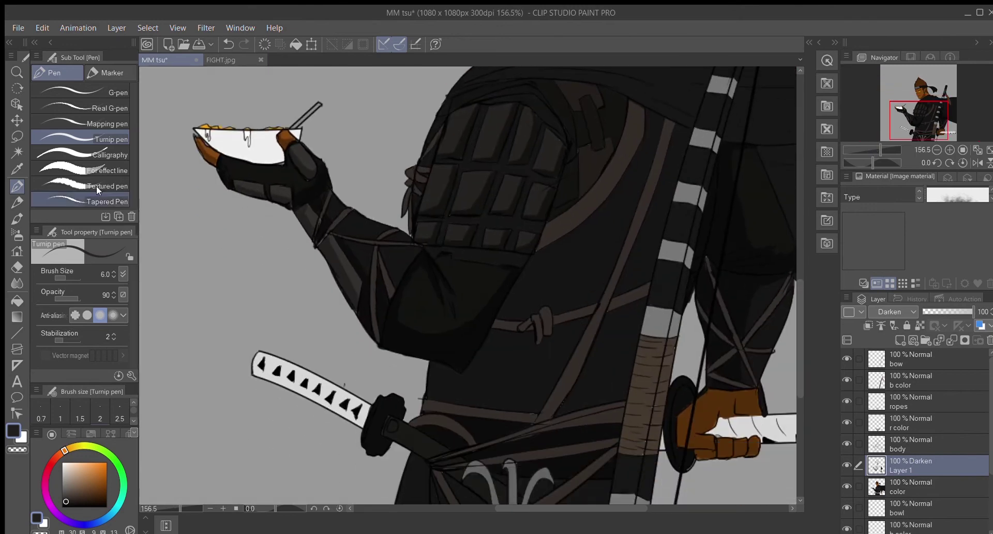
# Shade the torso beneath the raised arm and along the chest straps in near-black, enlarging the brush to 12.
pyautogui.keyDown('alt'); pyautogui.click(434, 384); pyautogui.keyUp('alt')
pyautogui.moveTo(431, 363)
pyautogui.mouseDown()
pyautogui.moveTo(434, 393)
pyautogui.moveTo(444, 393)
pyautogui.mouseUp()
pyautogui.moveTo(471, 352); pyautogui.dragTo(462, 399)
pyautogui.press(']')
pyautogui.press(']')
pyautogui.press(']')
pyautogui.press(']')
pyautogui.moveTo(496, 334); pyautogui.dragTo(494, 388)
pyautogui.moveTo(525, 347); pyautogui.dragTo(465, 398)
pyautogui.moveTo(549, 391); pyautogui.dragTo(542, 401)
pyautogui.moveTo(533, 256); pyautogui.dragTo(499, 318)
pyautogui.moveTo(588, 227); pyautogui.dragTo(520, 321)
pyautogui.moveTo(620, 179); pyautogui.dragTo(564, 280)
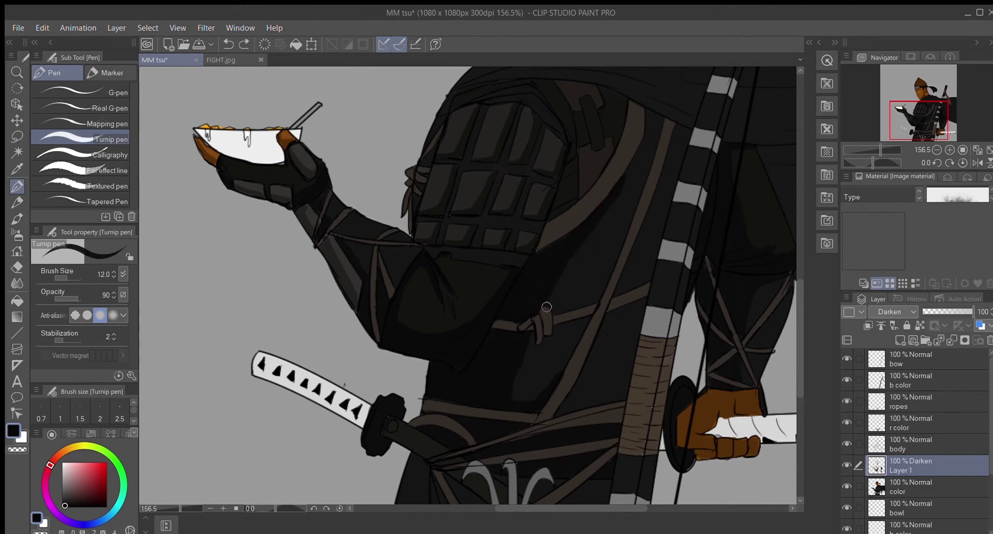
pyautogui.scroll(-2, 796, 284)
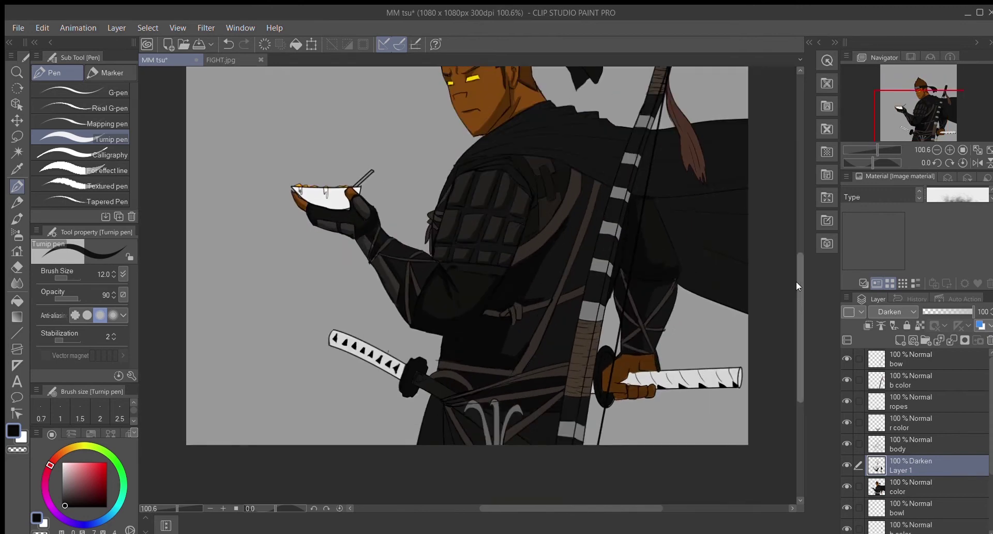
# Shade the back of the torso alongside the bow with the Turnip pen at size 7.
pyautogui.scroll(2, 797, 282)
pyautogui.press('[')
pyautogui.press('[')
pyautogui.press('[')
pyautogui.moveTo(701, 199); pyautogui.dragTo(650, 355)
pyautogui.moveTo(684, 238); pyautogui.dragTo(636, 351)
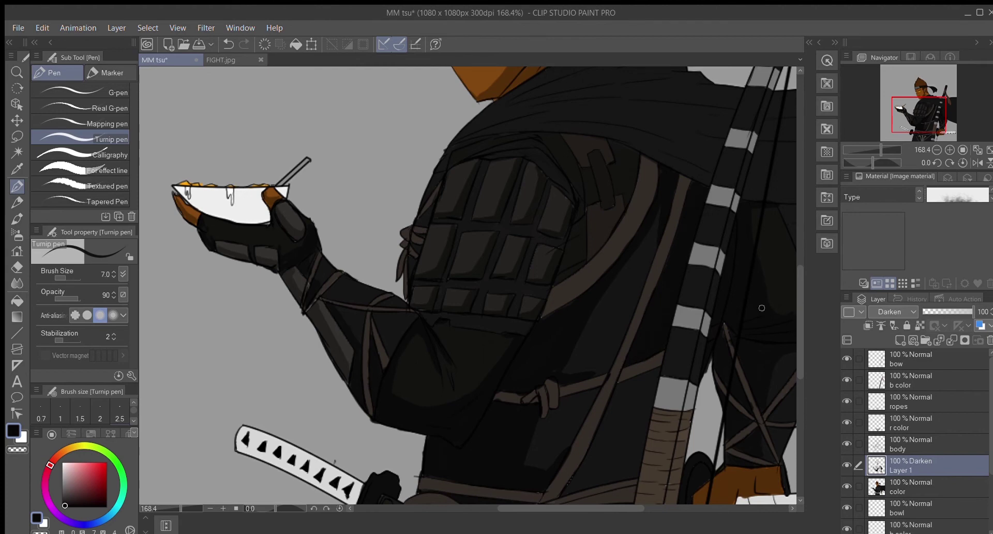
# Shade the lower back around the crossing straps, undo a stray stroke, enlarge the brush to 15, and save the file.
pyautogui.moveTo(590, 399); pyautogui.dragTo(556, 458)
pyautogui.moveTo(642, 463); pyautogui.dragTo(569, 491)
pyautogui.moveTo(646, 421); pyautogui.dragTo(611, 474)
pyautogui.moveTo(644, 394); pyautogui.dragTo(600, 479)
pyautogui.moveTo(600, 442); pyautogui.dragTo(566, 491)
pyautogui.hotkey('ctrl', 'z')
pyautogui.click(601, 464)
pyautogui.press(']')
pyautogui.press(']')
pyautogui.press(']')
pyautogui.press(']')
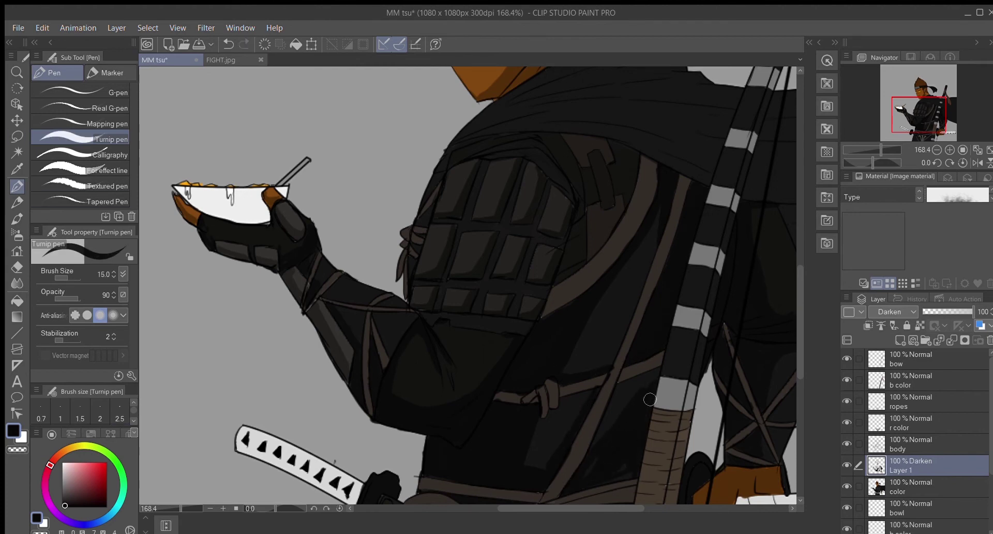
pyautogui.scroll(-4, 466, 352)
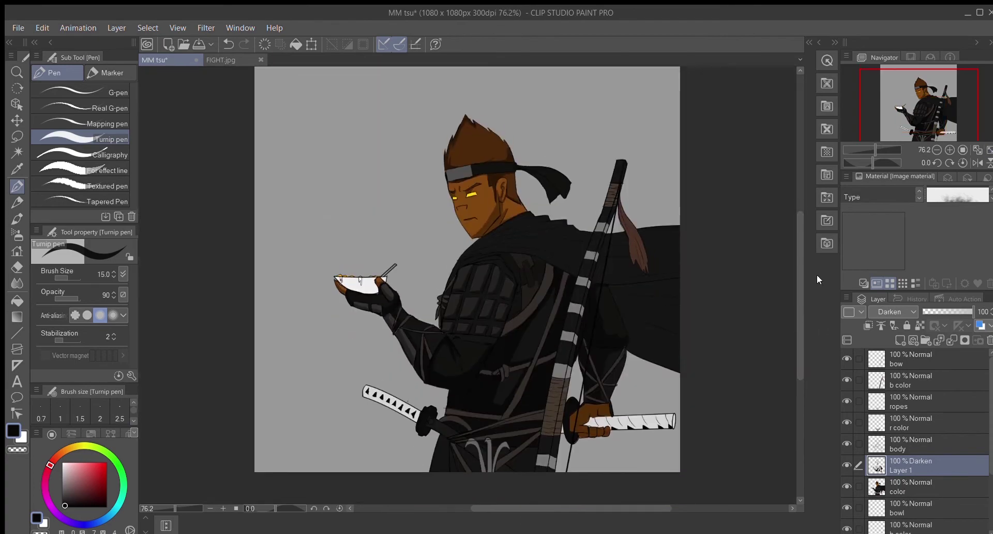
pyautogui.hotkey('ctrl', 's')
# Undo the last stroke and shade the folds of the cloak around the shoulders in near-black at brush size 8.
pyautogui.scroll(4, 467, 285)
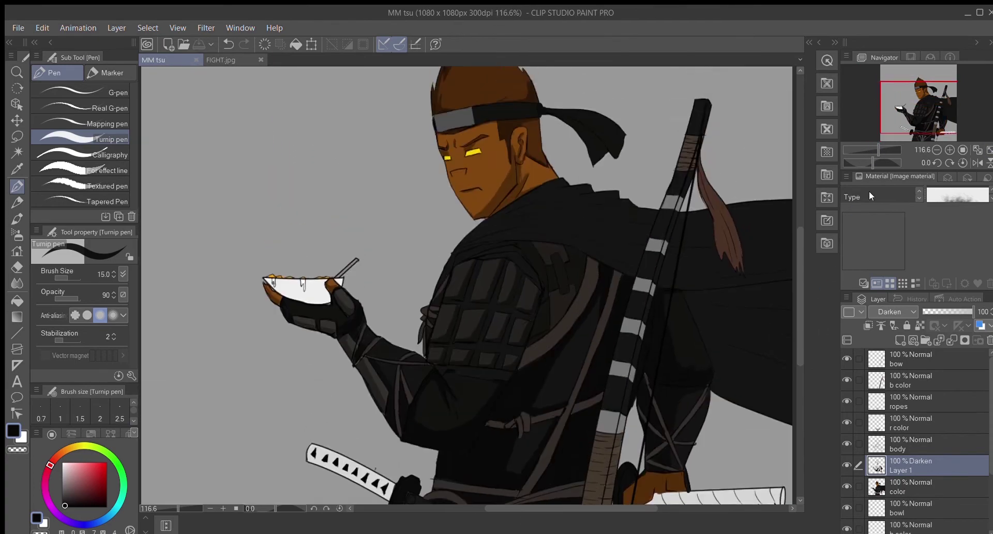
pyautogui.hotkey('ctrl', 'z')
pyautogui.press('[')
pyautogui.press('[')
pyautogui.press('[')
pyautogui.moveTo(519, 206); pyautogui.dragTo(673, 236)
pyautogui.moveTo(450, 228); pyautogui.dragTo(635, 176)
pyautogui.moveTo(476, 207)
pyautogui.mouseDown()
pyautogui.moveTo(574, 143)
pyautogui.moveTo(639, 143)
pyautogui.moveTo(667, 150)
pyautogui.mouseUp()
pyautogui.moveTo(577, 190); pyautogui.dragTo(683, 150)
pyautogui.moveTo(484, 215)
pyautogui.mouseDown()
pyautogui.moveTo(525, 201)
pyautogui.moveTo(557, 208)
pyautogui.mouseUp()
pyautogui.moveTo(626, 228); pyautogui.dragTo(704, 265)
pyautogui.scroll(-3, 703, 264)
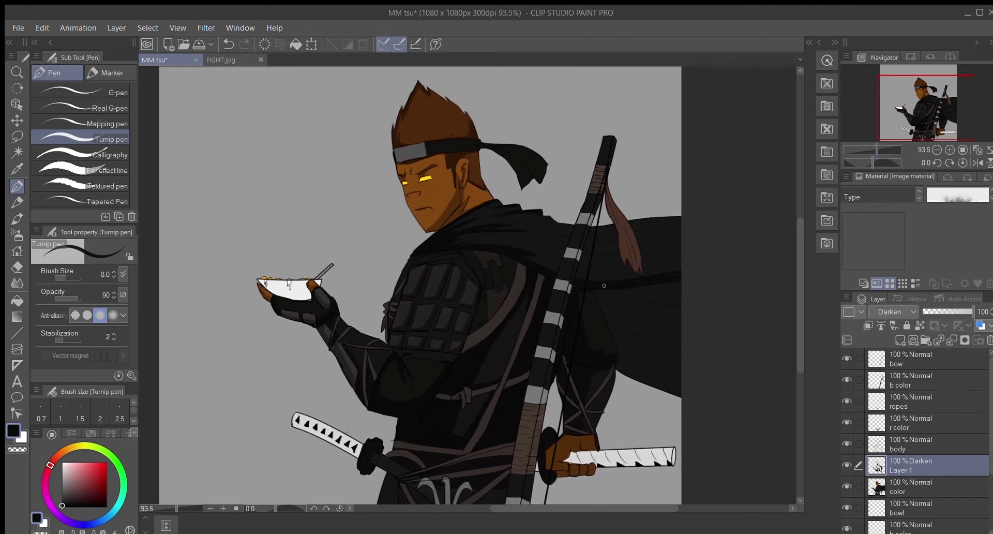
# Shade the flowing cape behind the sword arm with broad near-black strokes at brush size 40.
pyautogui.press(']')
pyautogui.press(']')
pyautogui.press(']')
pyautogui.press(']')
pyautogui.press(']')
pyautogui.press(']')
pyautogui.press(']')
pyautogui.press(']')
pyautogui.moveTo(673, 298); pyautogui.dragTo(608, 383)
pyautogui.moveTo(649, 311)
pyautogui.mouseDown()
pyautogui.moveTo(613, 378)
pyautogui.moveTo(673, 393)
pyautogui.mouseUp()
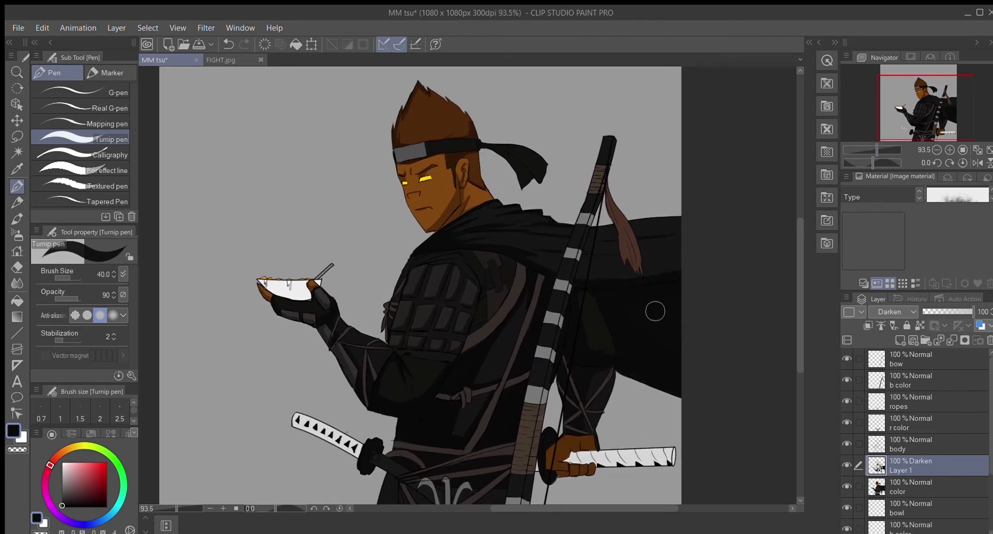
# Shade the straps crossing the back in dark brown with the Turnip pen at size 10, undoing stray strokes.
pyautogui.scroll(-2, 729, 271)
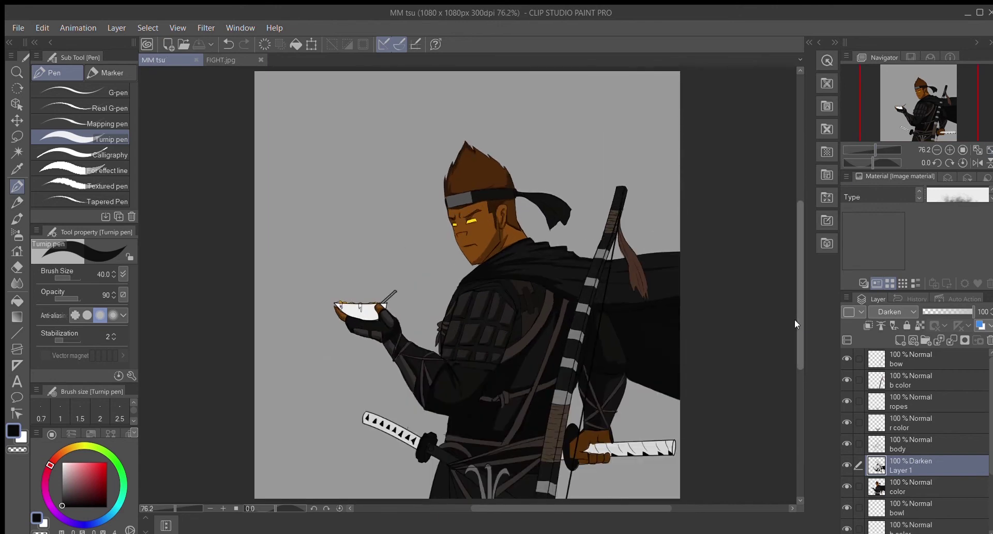
pyautogui.scroll(3, 469, 408)
pyautogui.press('i')
pyautogui.press('p')
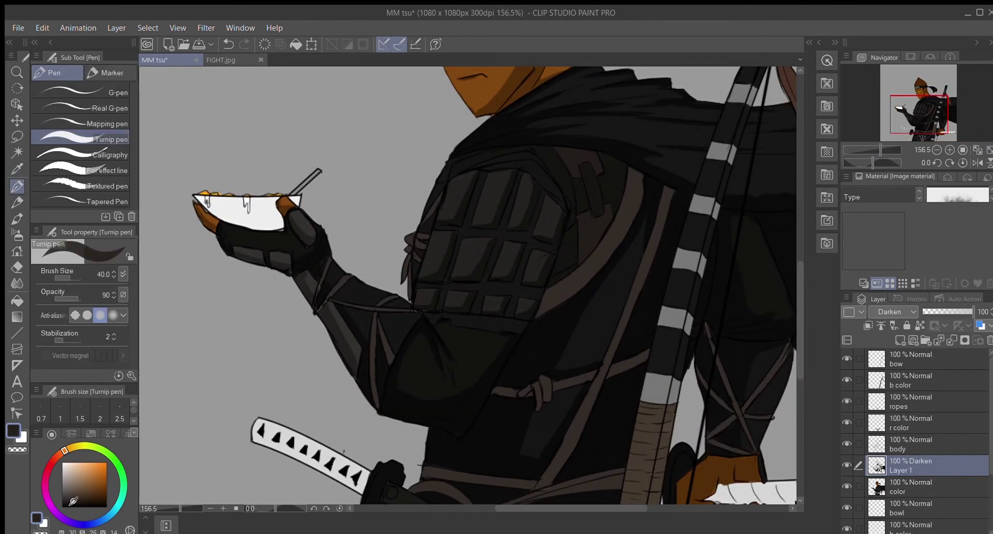
pyautogui.hotkey('ctrl', 'z')
pyautogui.moveTo(537, 316); pyautogui.dragTo(595, 263)
pyautogui.moveTo(671, 189); pyautogui.dragTo(642, 278)
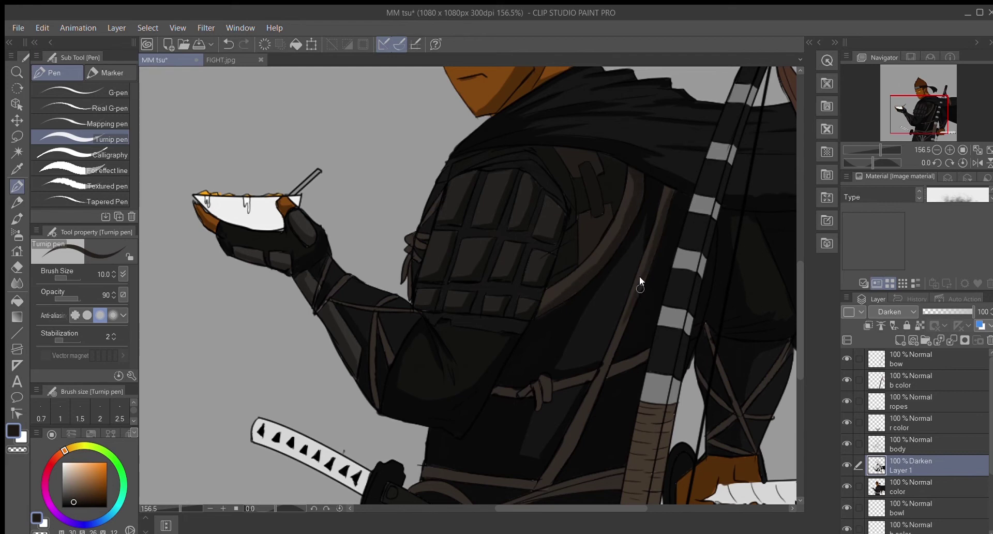
pyautogui.moveTo(880, 150); pyautogui.dragTo(877, 149)
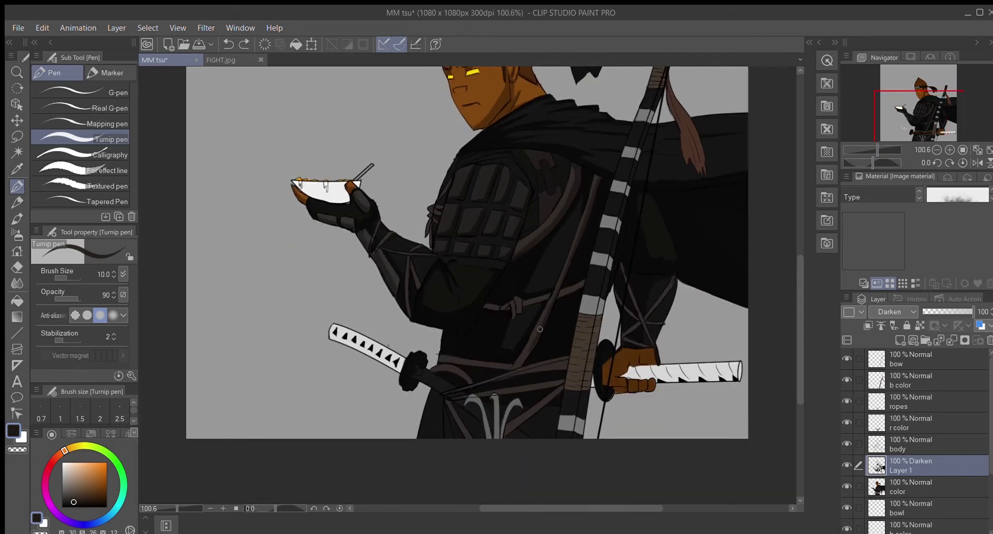
pyautogui.hotkey('ctrl', 'z')
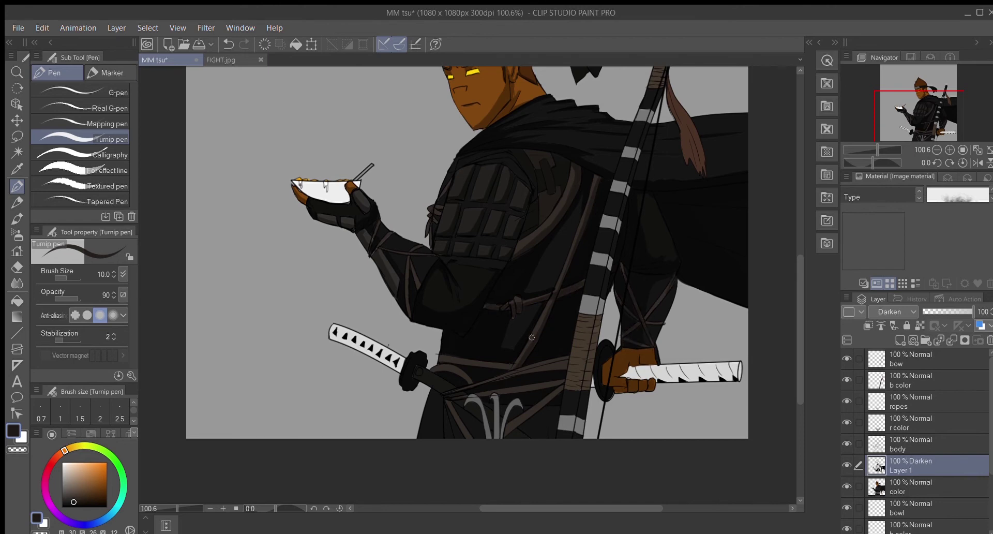
# Add a new layer above the r color layer, shade the ropes around the waist on it, and save the file.
pyautogui.scroll(-2, 532, 357)
pyautogui.hotkey('ctrl', 'shift', 'n')
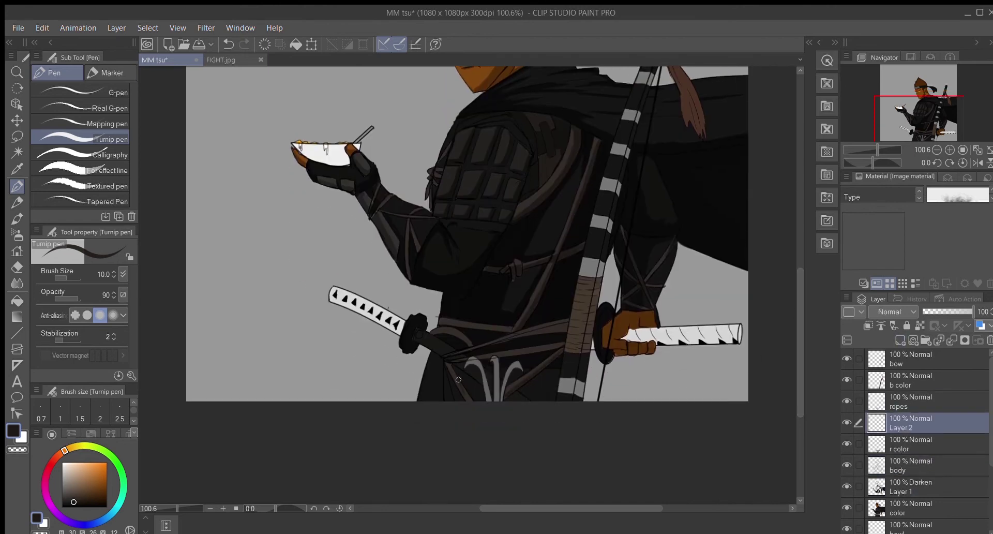
pyautogui.moveTo(518, 351); pyautogui.dragTo(562, 344)
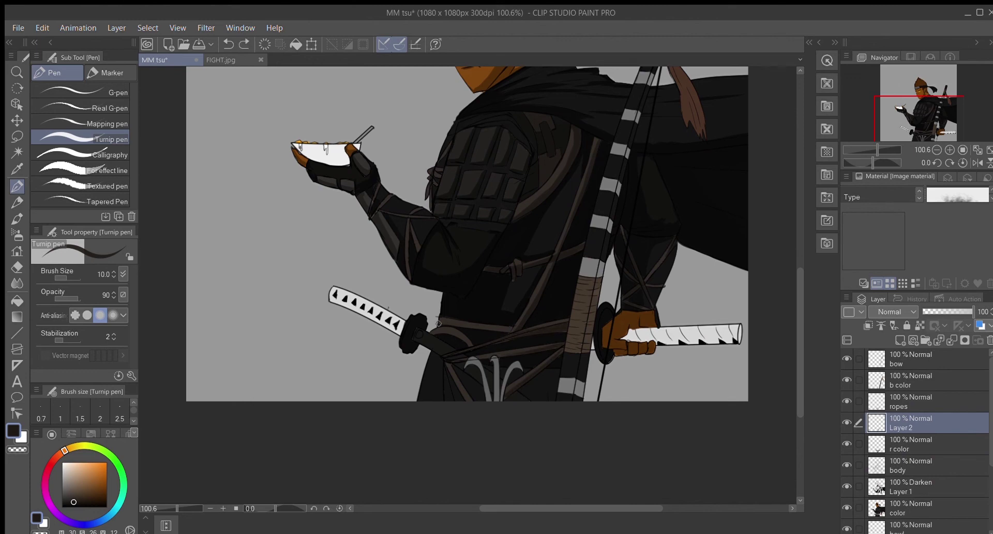
pyautogui.hotkey('ctrl', '-')
pyautogui.hotkey('ctrl', 's')
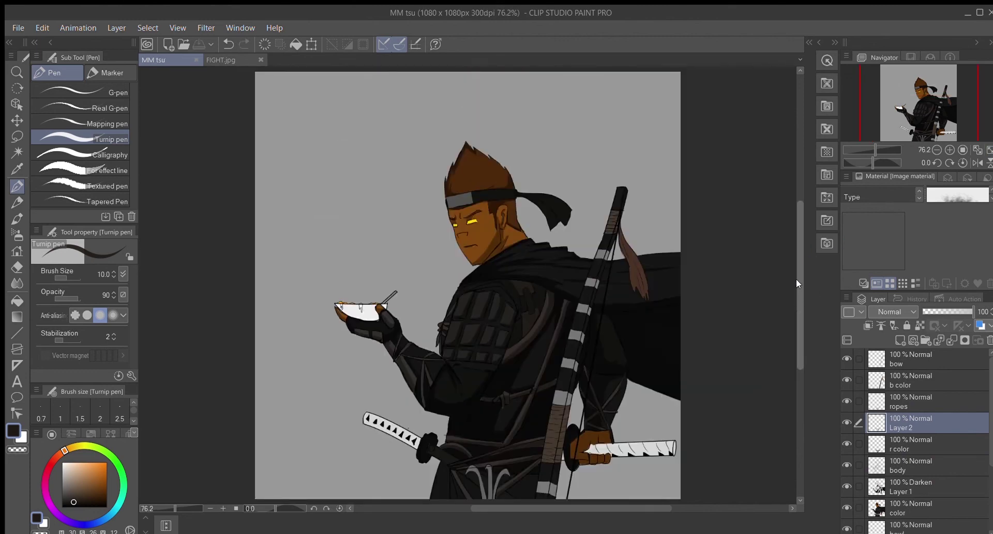
# Shade the sheathed sword's scabbard beside the guard in near-black on the Darken layer at brush size 6.
pyautogui.moveTo(800, 279); pyautogui.dragTo(800, 321)
pyautogui.moveTo(874, 150); pyautogui.dragTo(874, 154)
pyautogui.click(907, 486)
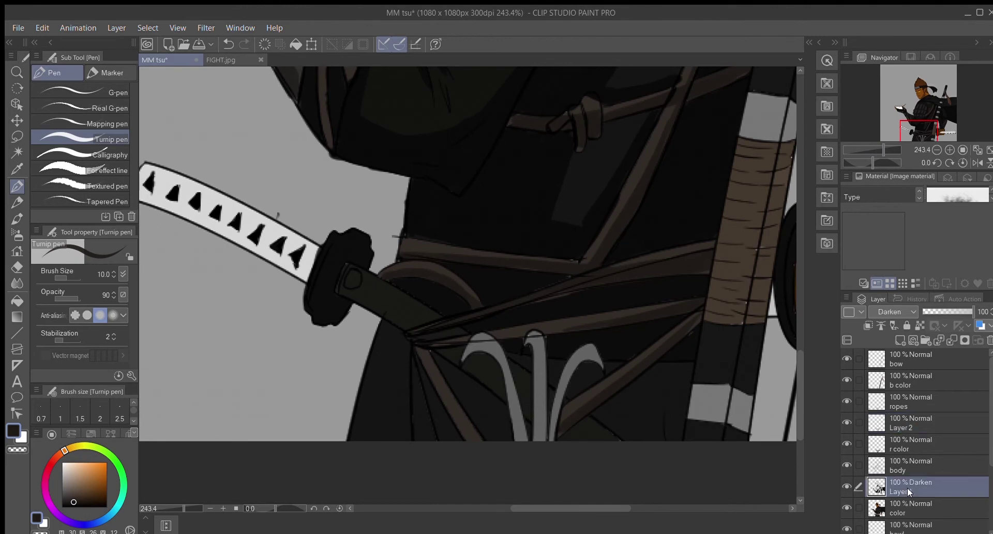
pyautogui.keyDown('alt'); pyautogui.click(518, 311); pyautogui.keyUp('alt')
pyautogui.press('[')
pyautogui.press('[')
pyautogui.press('[')
pyautogui.moveTo(360, 281)
pyautogui.mouseDown()
pyautogui.moveTo(375, 308)
pyautogui.moveTo(500, 396)
pyautogui.moveTo(463, 354)
pyautogui.mouseUp()
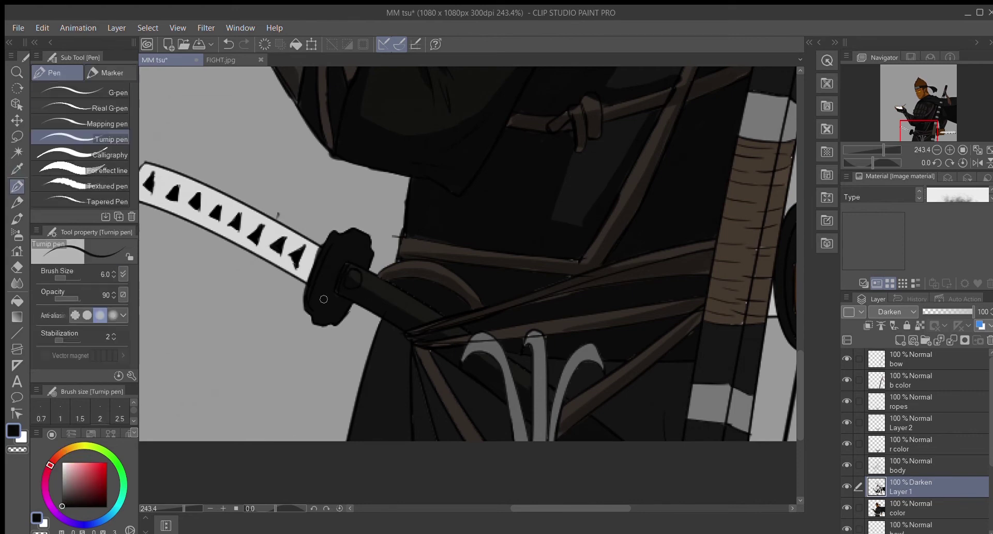
# Shade the lower garment folds below the waist ropes in near-black, using brush sizes 15 and 17.
pyautogui.moveTo(883, 150); pyautogui.dragTo(868, 150)
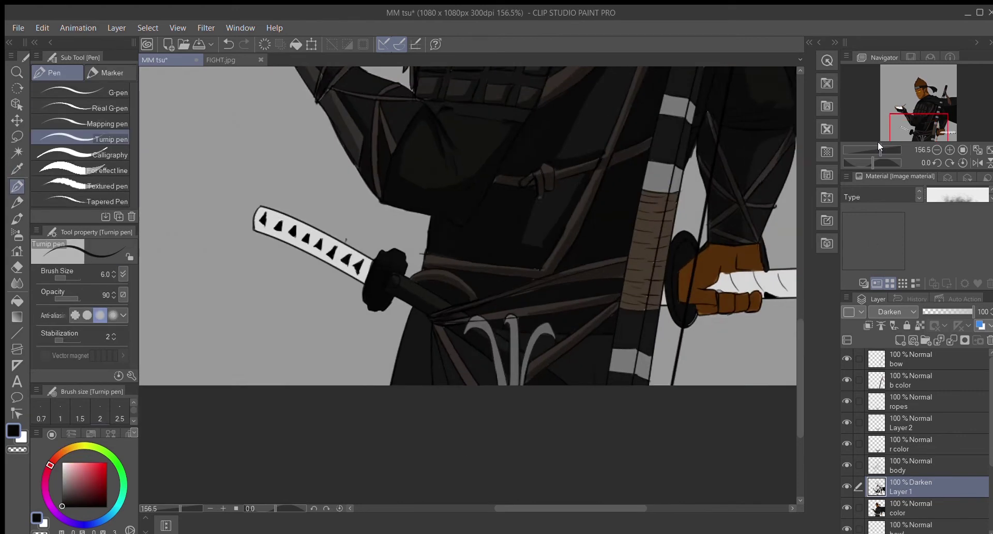
pyautogui.moveTo(918, 129); pyautogui.dragTo(919, 124)
pyautogui.click(17, 169)
pyautogui.click(17, 185)
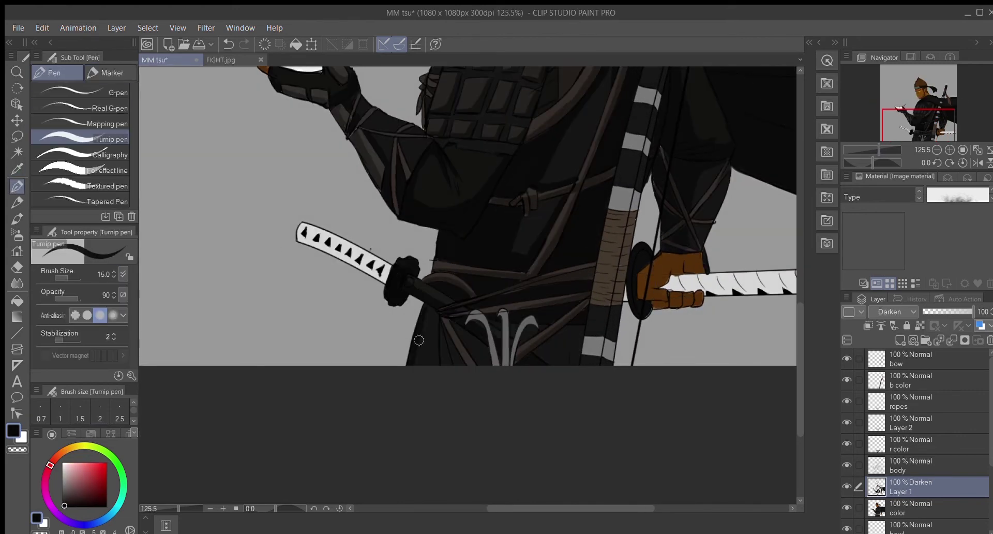
pyautogui.moveTo(449, 338); pyautogui.dragTo(463, 364)
pyautogui.moveTo(580, 328)
pyautogui.mouseDown()
pyautogui.moveTo(561, 365)
pyautogui.moveTo(535, 354)
pyautogui.mouseUp()
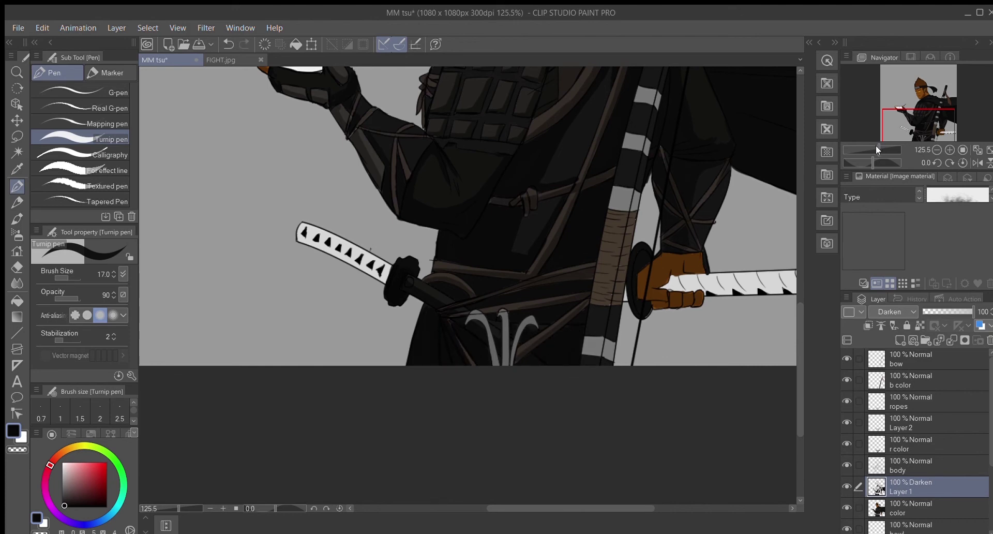
pyautogui.scroll(-2, 797, 318)
# Shade the white sword handles in a sampled light grey at brush size 17, undoing stray strokes.
pyautogui.scroll(3, 798, 339)
pyautogui.click(17, 169)
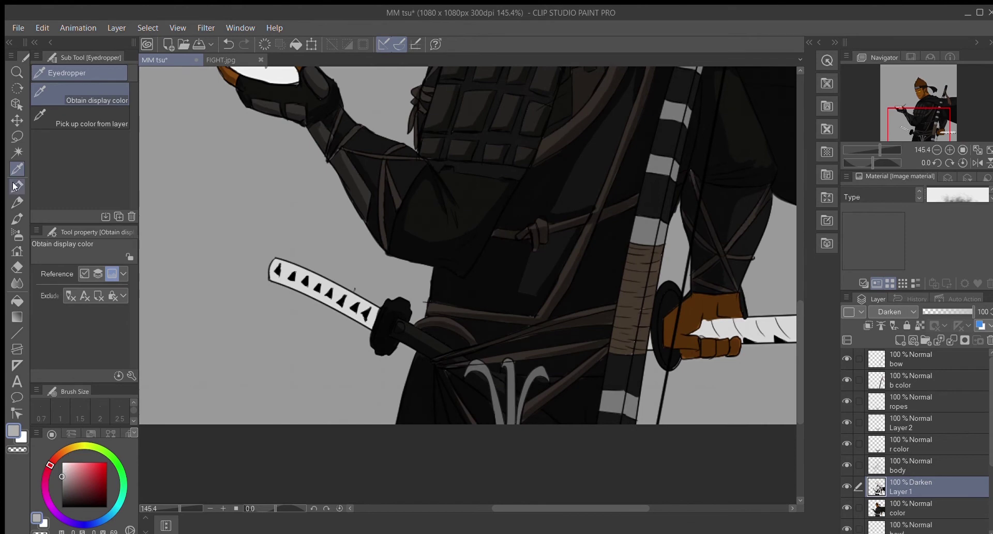
pyautogui.click(17, 185)
pyautogui.hotkey('ctrl', 'z')
pyautogui.moveTo(740, 331)
pyautogui.mouseDown()
pyautogui.moveTo(647, 330)
pyautogui.moveTo(735, 332)
pyautogui.moveTo(722, 336)
pyautogui.mouseUp()
pyautogui.hotkey('ctrl', 'z')
pyautogui.scroll(-4, 800, 261)
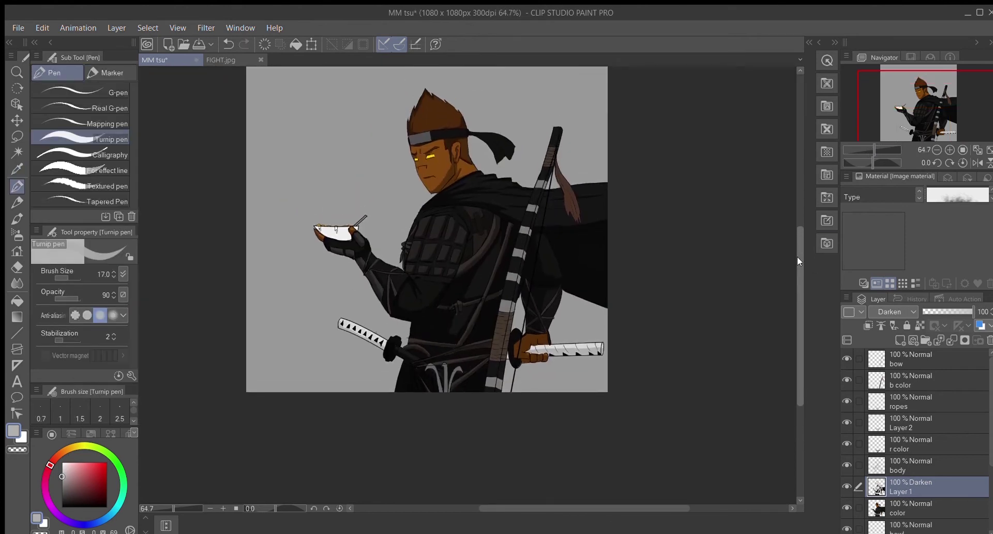
# Shade the cloth behind the shoulder armor and the headband in sampled dark tones at brush size 12.
pyautogui.scroll(3, 800, 261)
pyautogui.keyDown('alt'); pyautogui.click(475, 227); pyautogui.keyUp('alt')
pyautogui.press('[')
pyautogui.press('[')
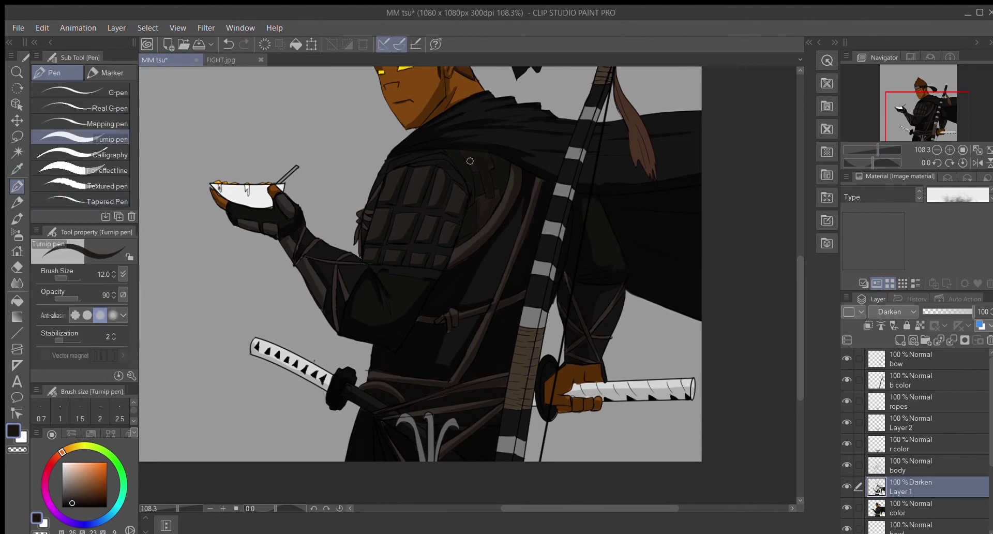
pyautogui.press('i')
pyautogui.moveTo(878, 150); pyautogui.dragTo(883, 150)
pyautogui.press('p')
pyautogui.moveTo(538, 138); pyautogui.dragTo(585, 148)
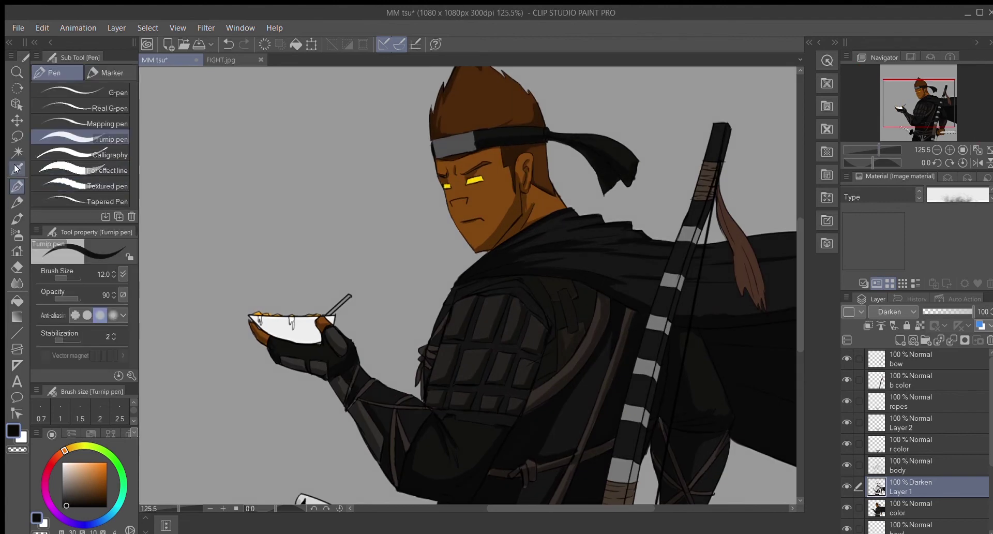
pyautogui.keyDown('alt'); pyautogui.click(517, 137); pyautogui.keyUp('alt')
# Undo the stray stroke, add a layer beneath the bowl line art, and shade the bowl in sampled light grey at size 12.
pyautogui.keyDown('alt'); pyautogui.click(295, 331); pyautogui.keyUp('alt')
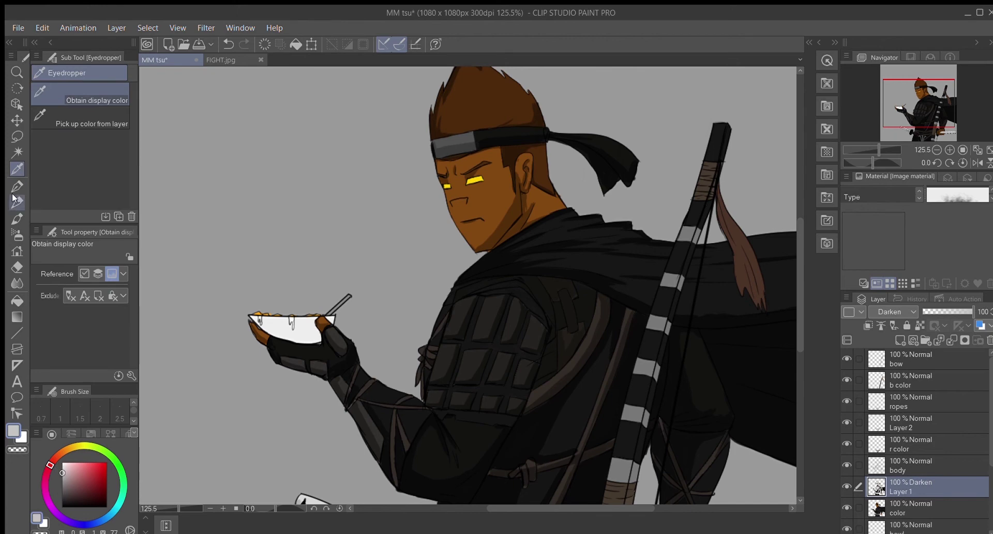
pyautogui.hotkey('ctrl', 'z')
pyautogui.keyDown('ctrl'); pyautogui.keyDown('shift'); pyautogui.click(295, 331); pyautogui.keyUp('shift'); pyautogui.keyUp('ctrl')
pyautogui.click(899, 340)
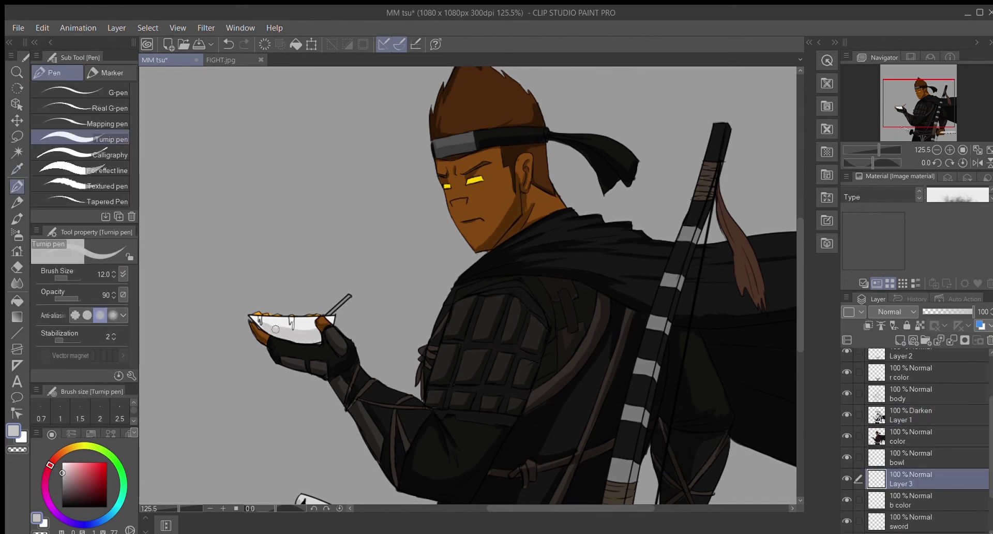
pyautogui.scroll(-2, 247, 290)
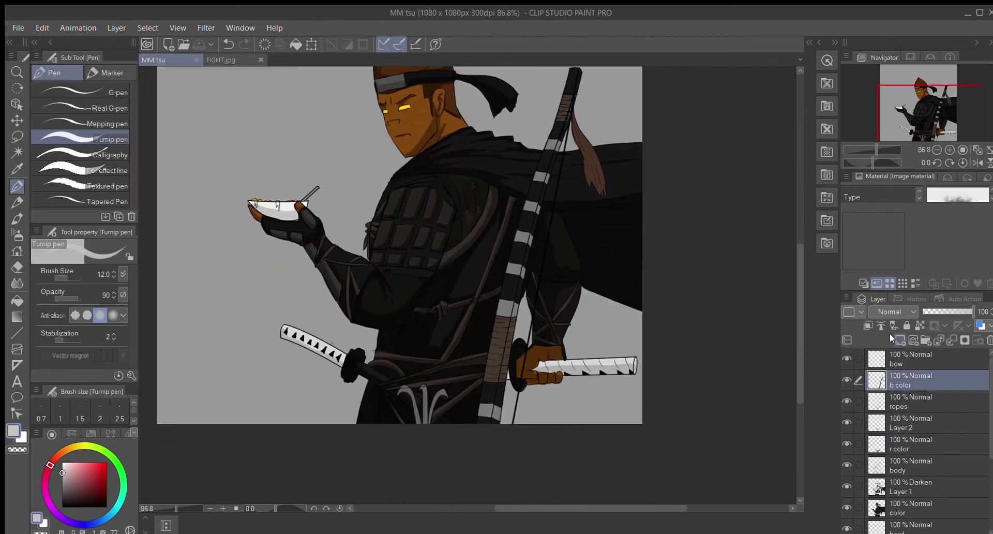
# Shade the bow's wrapped grip in dark brown at brush size 6 on a new layer above the bow's color layer.
pyautogui.scroll(3, 414, 282)
pyautogui.press('i')
pyautogui.press('p')
pyautogui.scroll(-2, 558, 253)
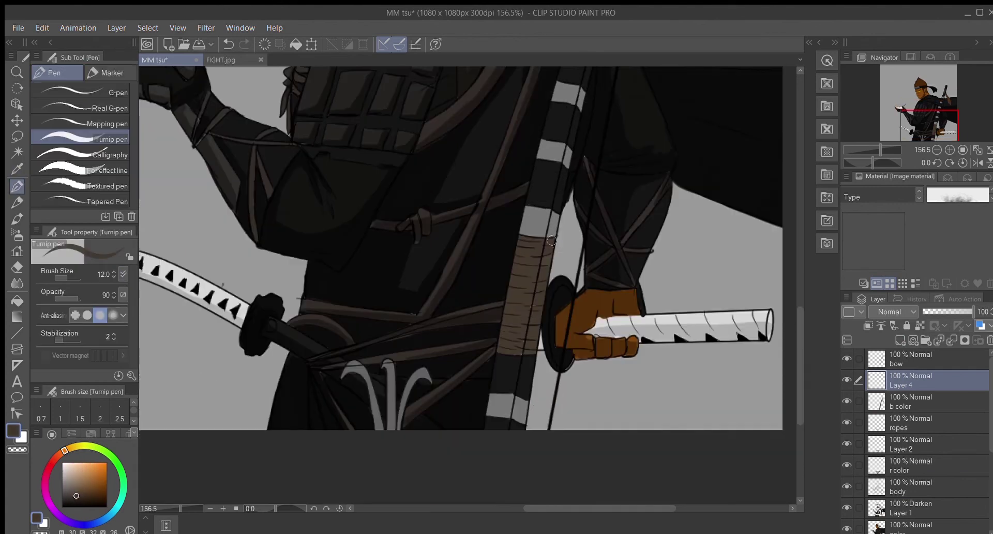
pyautogui.moveTo(538, 321); pyautogui.dragTo(537, 300)
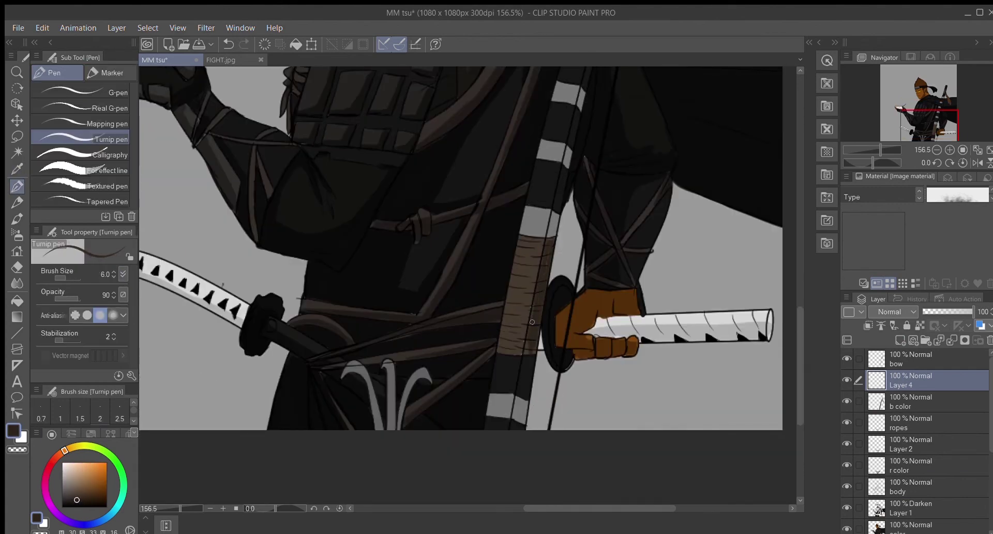
pyautogui.moveTo(527, 347); pyautogui.dragTo(521, 326)
pyautogui.moveTo(535, 267); pyautogui.dragTo(538, 243)
pyautogui.moveTo(523, 318); pyautogui.dragTo(520, 341)
pyautogui.hotkey('ctrl', '0')
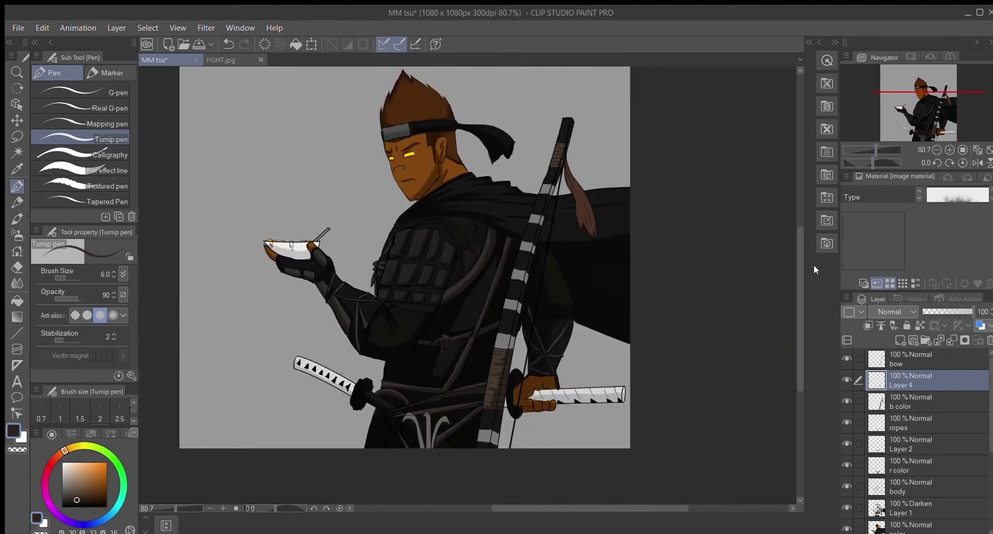
# Mix a dark reddish brown and shade the tassel hanging from the bow's upper end at brush size 6.
pyautogui.scroll(2, 485, 229)
pyautogui.press('i')
pyautogui.click(84, 497)
pyautogui.press('p')
pyautogui.moveTo(623, 158); pyautogui.dragTo(650, 212)
pyautogui.hotkey('ctrl', '0')
# Sample near-black and shade the dark segments along the bow at brush size 6.
pyautogui.scroll(3, 518, 250)
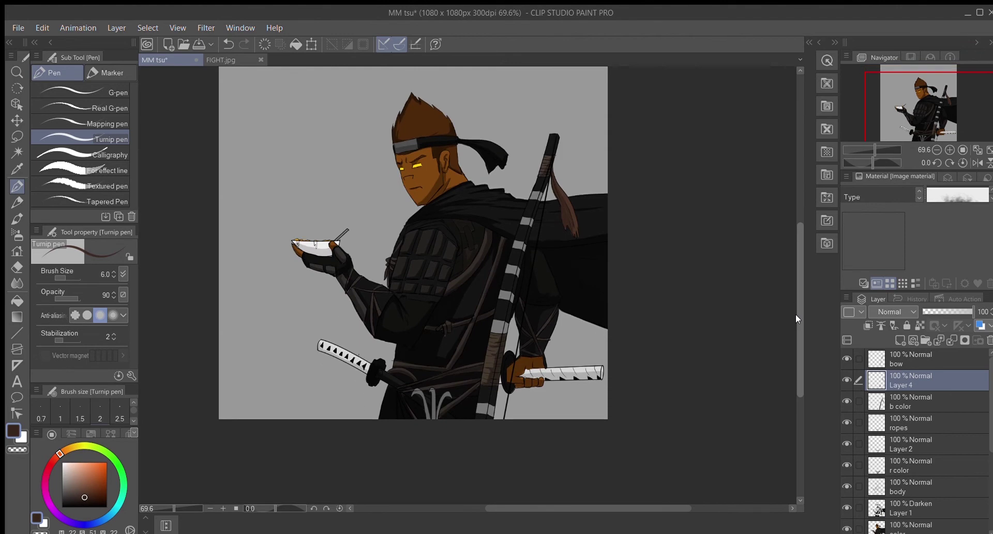
pyautogui.press('i')
pyautogui.click(518, 249)
pyautogui.press('p')
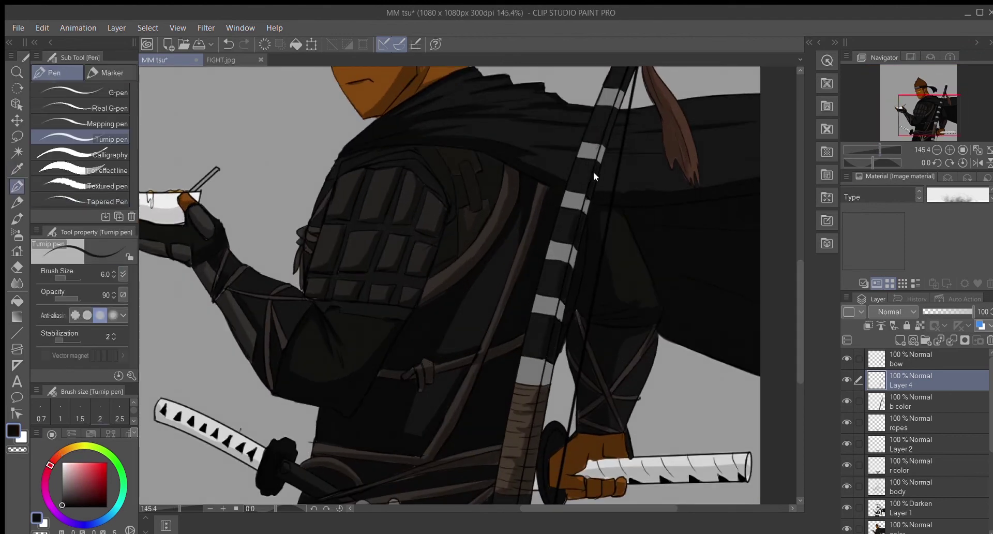
pyautogui.scroll(3, 600, 179)
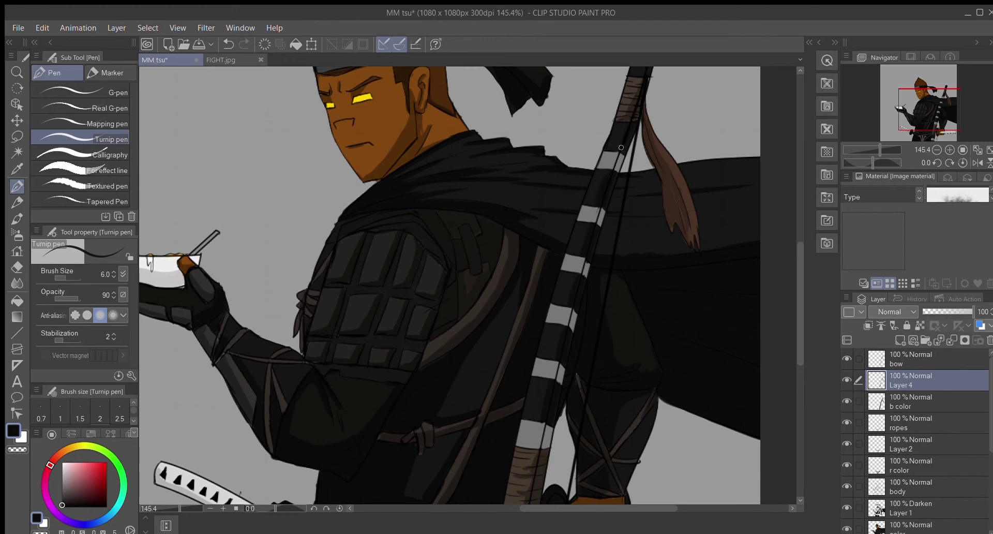
pyautogui.hotkey('ctrl', '0')
# Shade the light bands along the bow in medium grey at brush size 6 and save the file.
pyautogui.moveTo(869, 150); pyautogui.dragTo(875, 150)
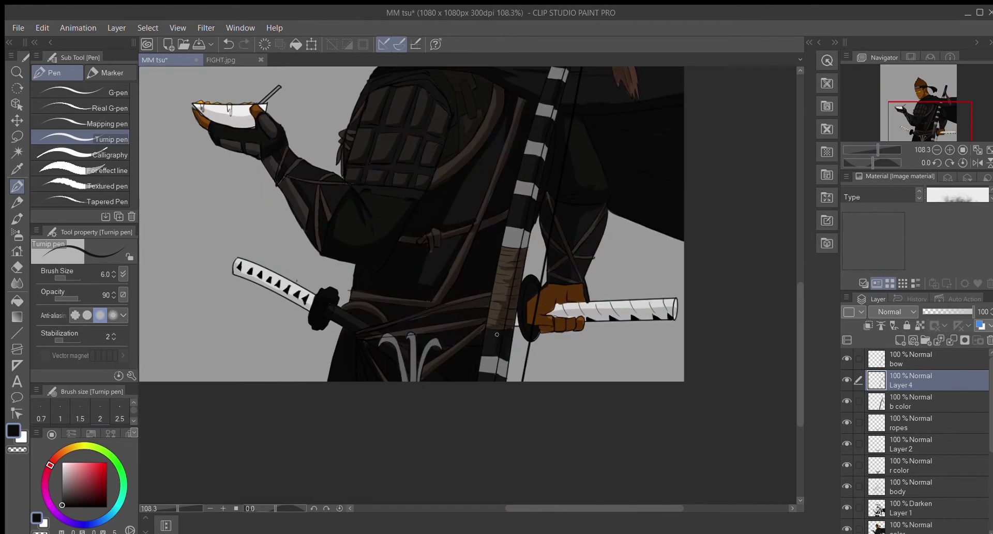
pyautogui.keyDown('alt'); pyautogui.click(491, 370); pyautogui.keyUp('alt')
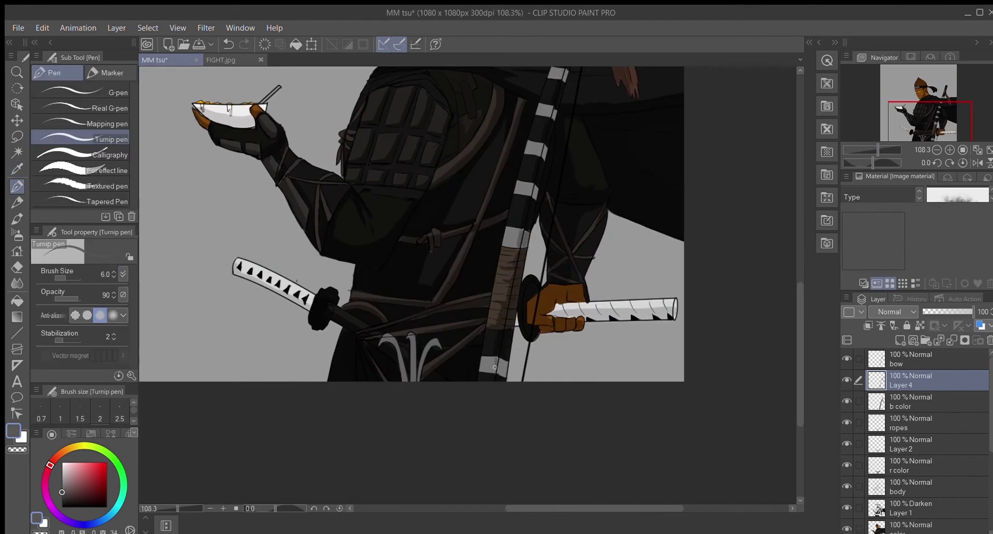
pyautogui.scroll(3, 531, 236)
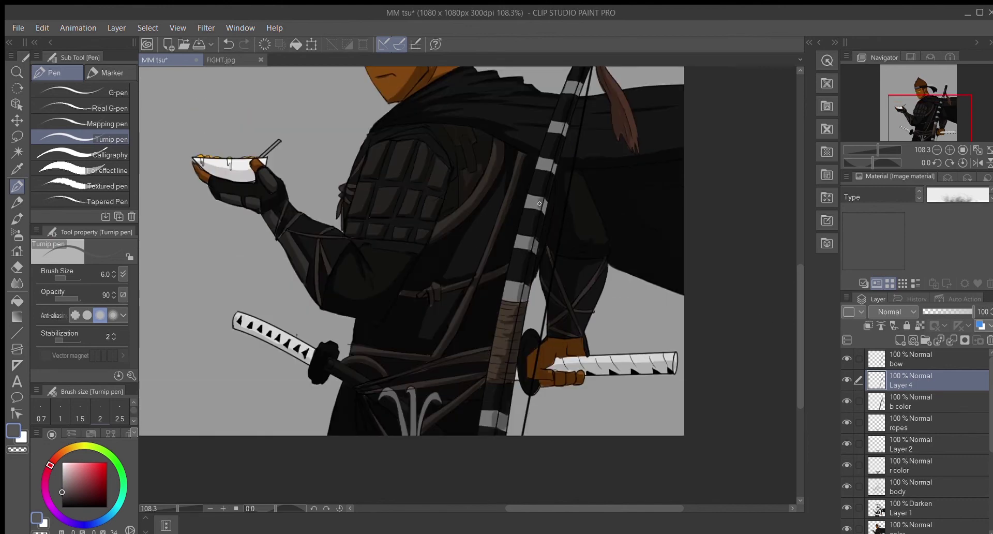
pyautogui.scroll(5, 538, 209)
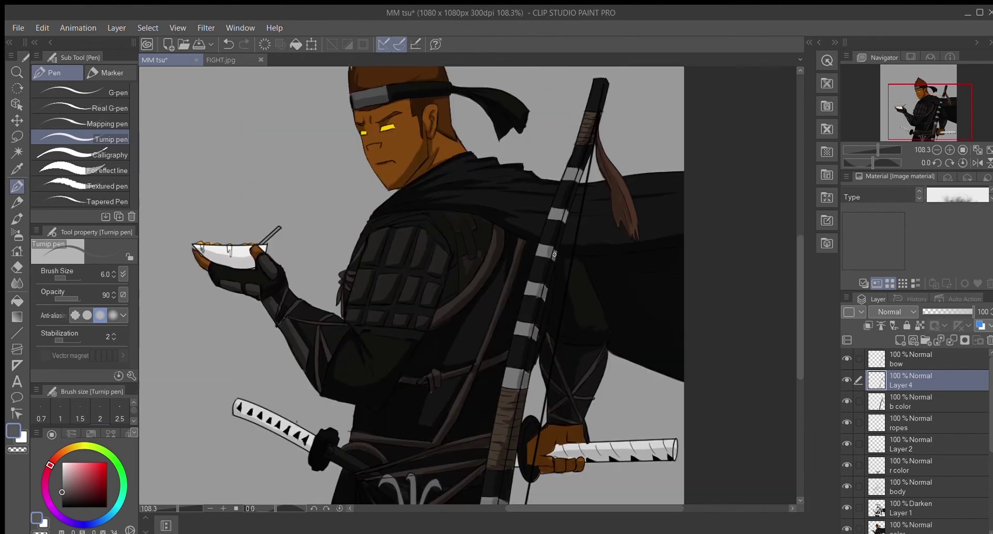
pyautogui.scroll(-2, 771, 243)
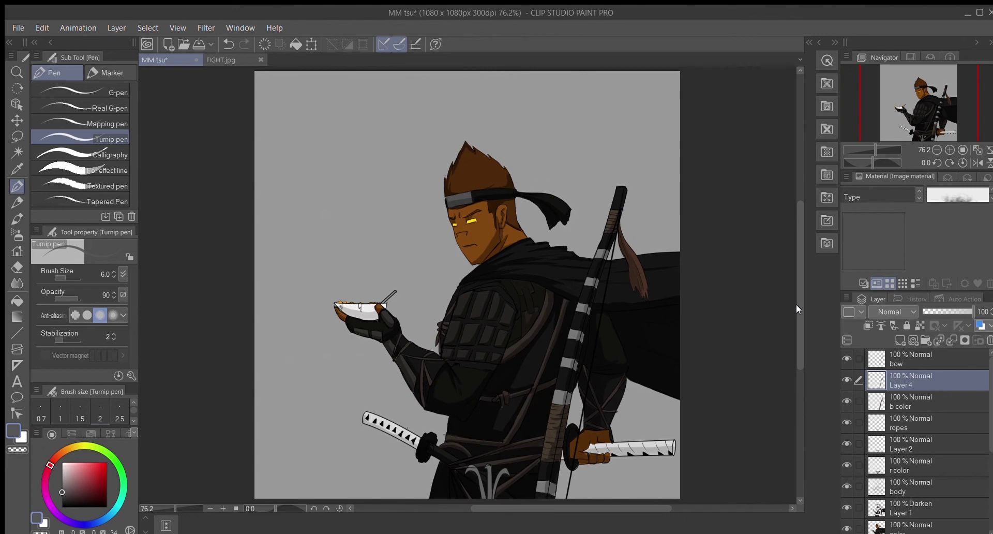
pyautogui.hotkey('ctrl', 's')
# Shade the three-pronged grey emblem below the waist in darker grey on Layer 2 at brush size 6, and save the file.
pyautogui.click(922, 442)
pyautogui.scroll(5, 874, 142)
pyautogui.press('i')
pyautogui.press('p')
pyautogui.moveTo(506, 389)
pyautogui.mouseDown()
pyautogui.moveTo(489, 320)
pyautogui.moveTo(466, 314)
pyautogui.mouseUp()
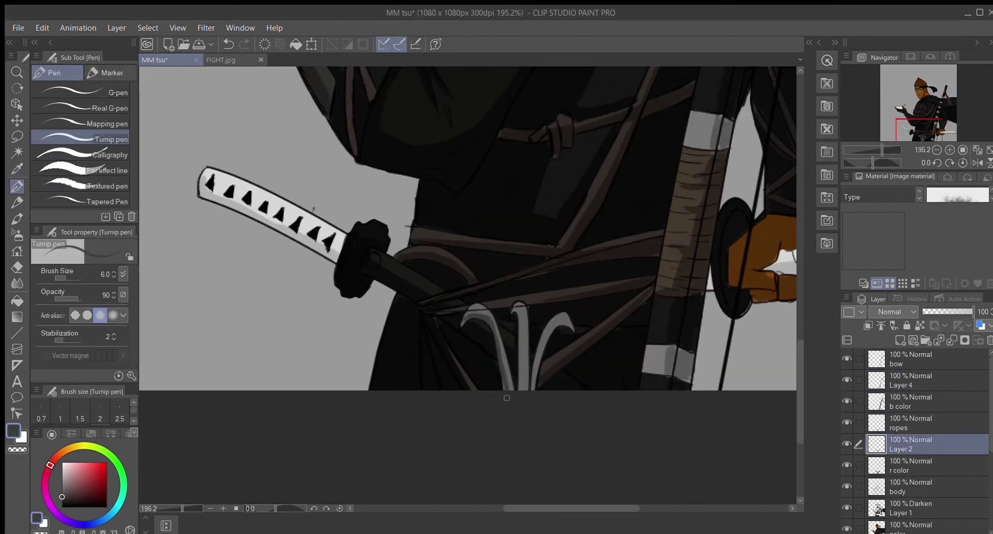
pyautogui.moveTo(526, 326); pyautogui.dragTo(538, 362)
pyautogui.hotkey('ctrl', '0')
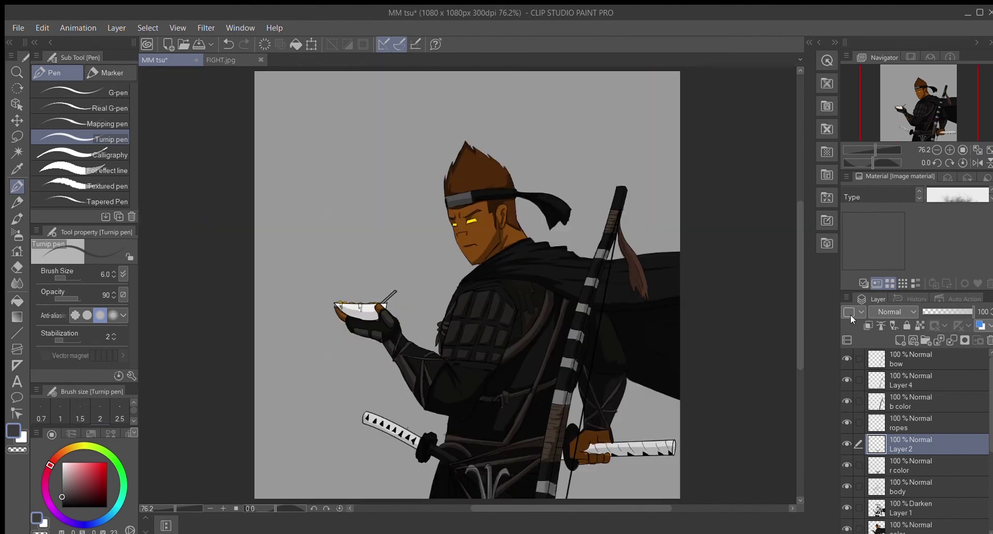
pyautogui.hotkey('ctrl', 's')
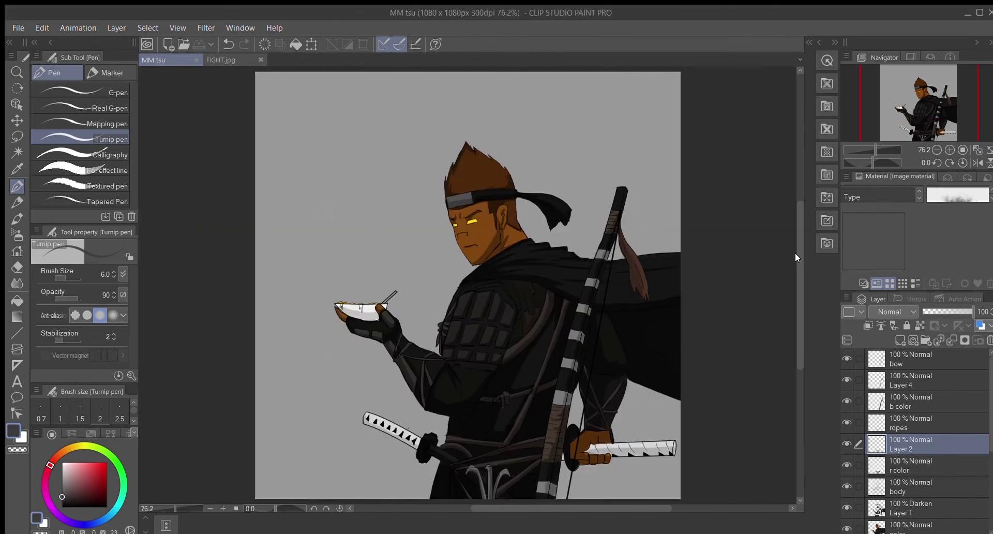
pyautogui.scroll(5, 796, 255)
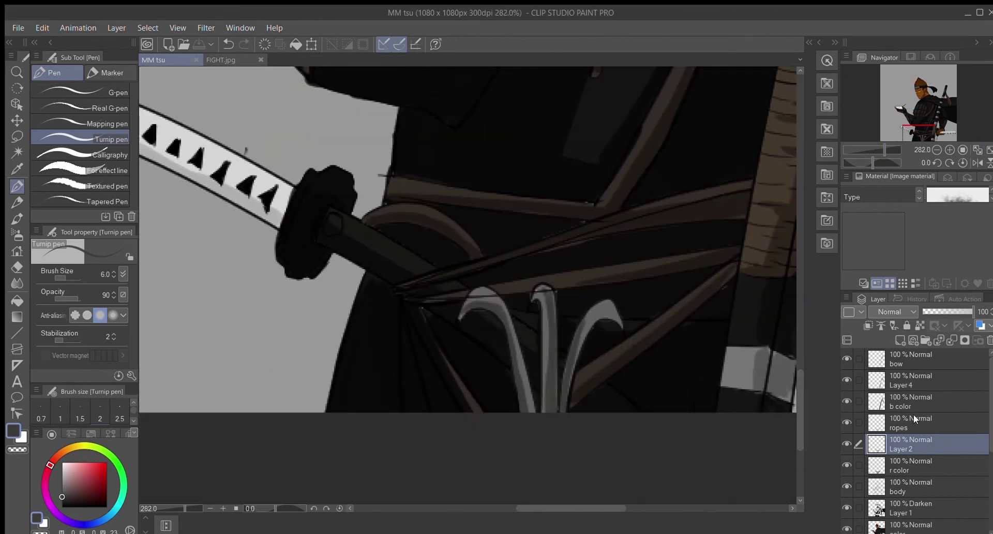
# Erase the stray ink around the three-pronged emblem's tips on the ropes layer with the hard eraser, and save the file.
pyautogui.click(914, 416)
pyautogui.press('e')
pyautogui.click(478, 295)
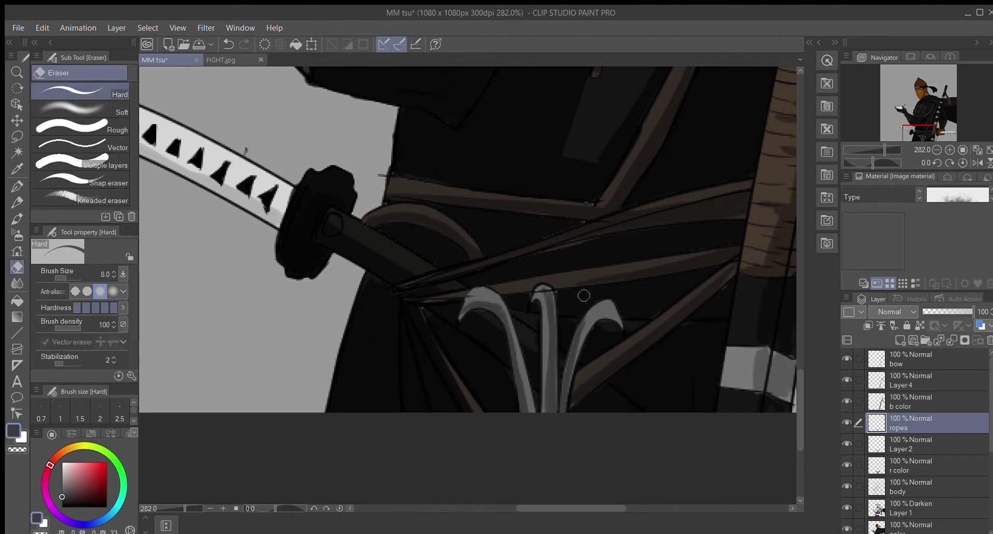
pyautogui.scroll(-5, 752, 265)
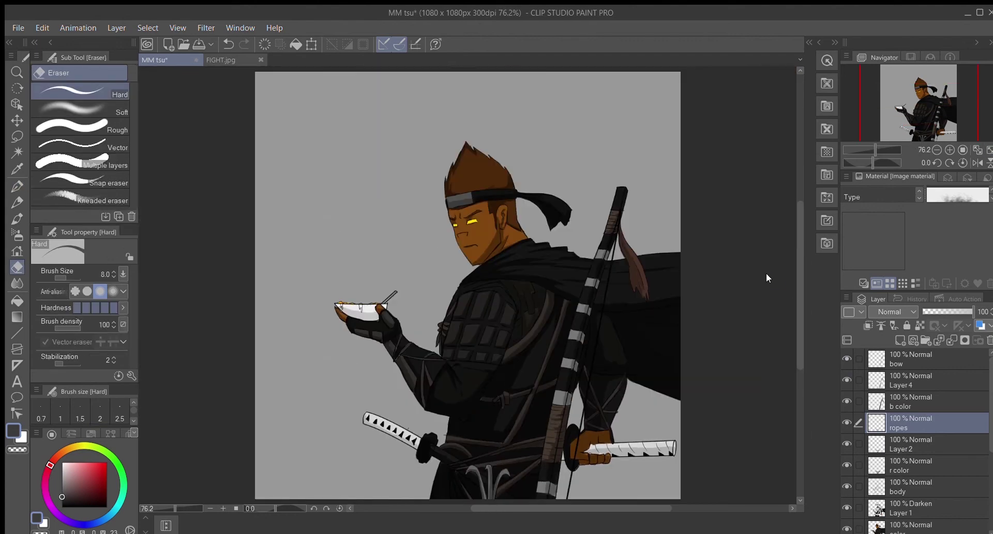
pyautogui.hotkey('ctrl', 's')
# Soften the torso and arm shading on Layer 1 with the soft eraser at size 25.
pyautogui.scroll(2, 797, 283)
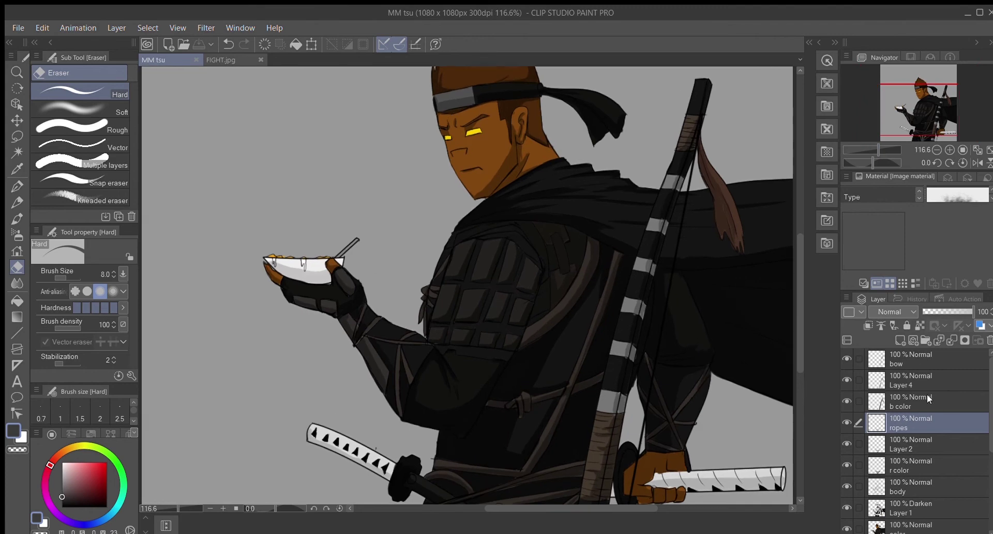
pyautogui.scroll(-3, 951, 400)
pyautogui.click(902, 429)
pyautogui.press('.')
pyautogui.press('[')
pyautogui.press('[')
pyautogui.press('[')
pyautogui.press('[')
pyautogui.press('[')
pyautogui.moveTo(485, 380); pyautogui.dragTo(477, 372)
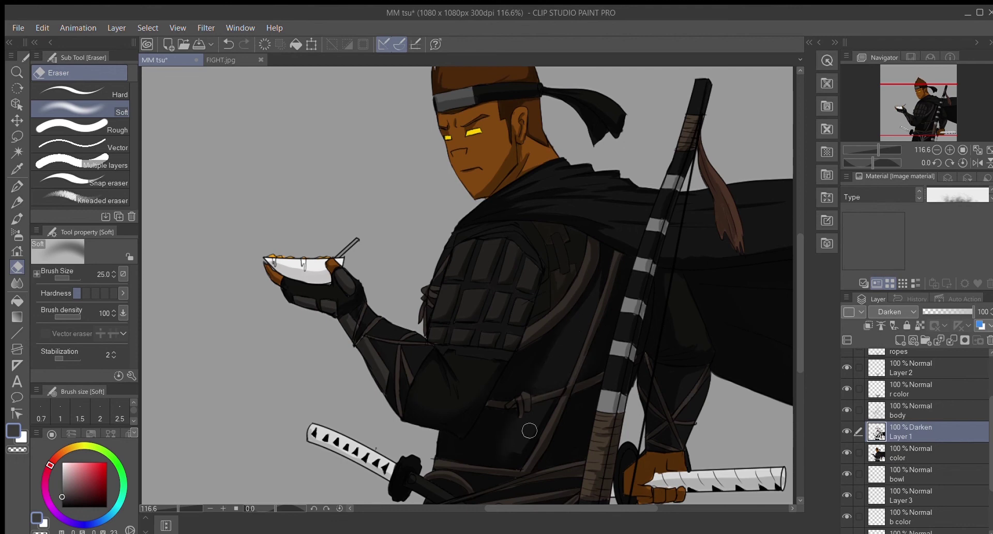
pyautogui.scroll(-3, 519, 456)
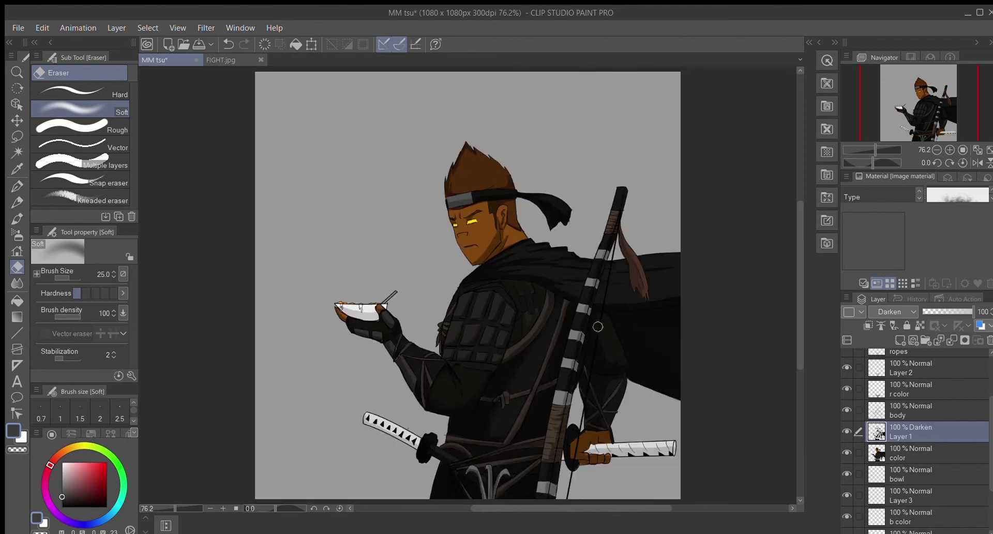
# Blend the face and hair shading on Layer 1 using the soft eraser at size 25.
pyautogui.press(']')
pyautogui.press(']')
pyautogui.press(']')
pyautogui.press('[')
pyautogui.press('[')
pyautogui.press('[')
pyautogui.scroll(3, 462, 295)
pyautogui.scroll(-3, 462, 295)
# Soft-erase the edges of the bow shading on Layer 4 and of the grey emblem's shading on Layer 2.
pyautogui.hotkey('ctrl', 'shift', 'n')
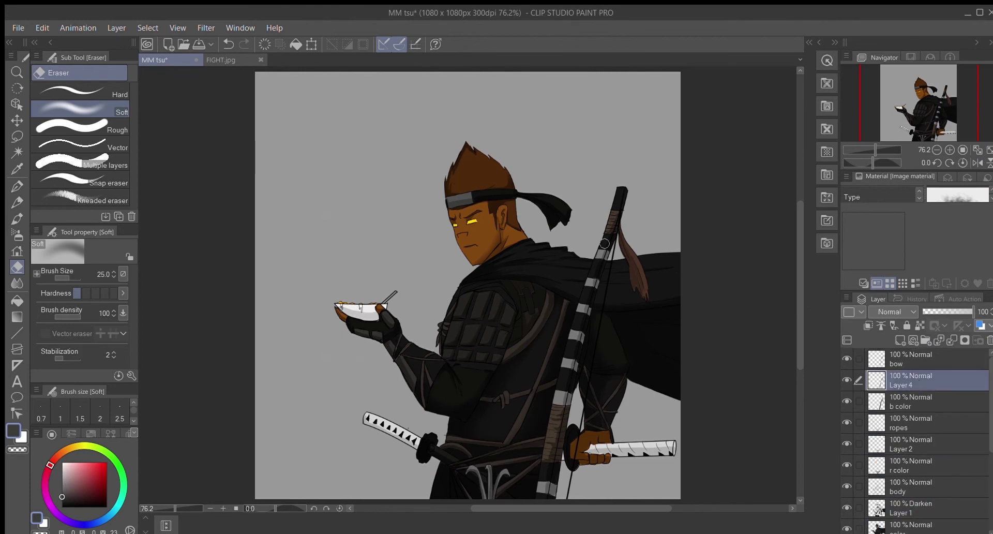
pyautogui.scroll(-3, 953, 435)
pyautogui.click(954, 435)
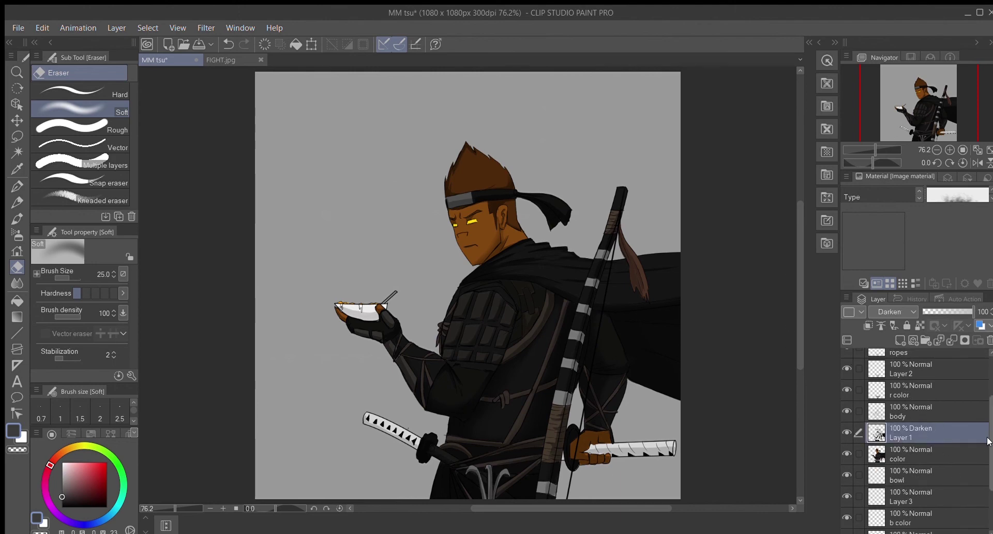
pyautogui.scroll(3, 910, 414)
pyautogui.click(911, 395)
pyautogui.click(911, 417)
pyautogui.moveTo(874, 149); pyautogui.dragTo(882, 149)
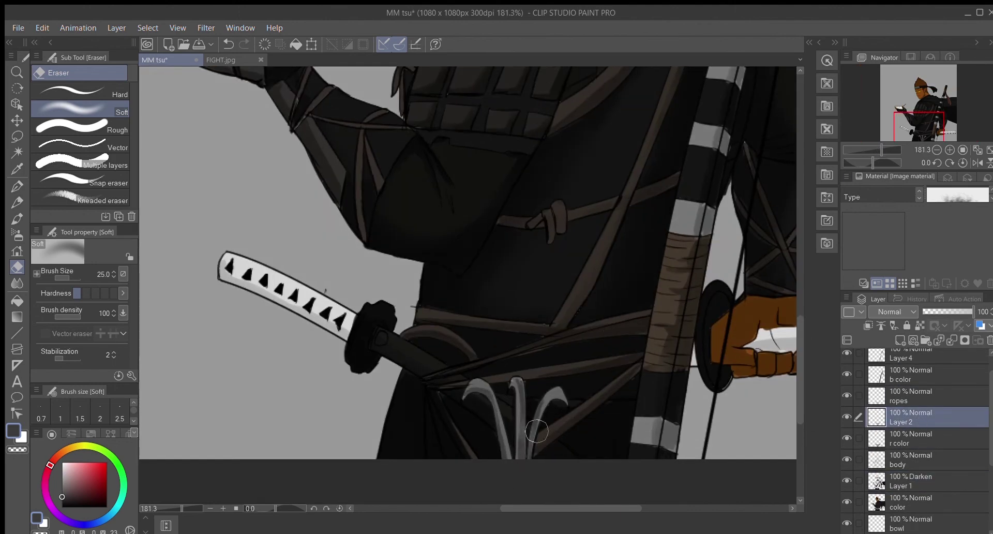
# Soften more of the body shading on Layer 1 and the bowl's shading on Layer 3, and save the file.
pyautogui.scroll(-3, 523, 396)
pyautogui.scroll(-1, 910, 414)
pyautogui.click(911, 469)
pyautogui.click(877, 150)
pyautogui.scroll(-1, 577, 226)
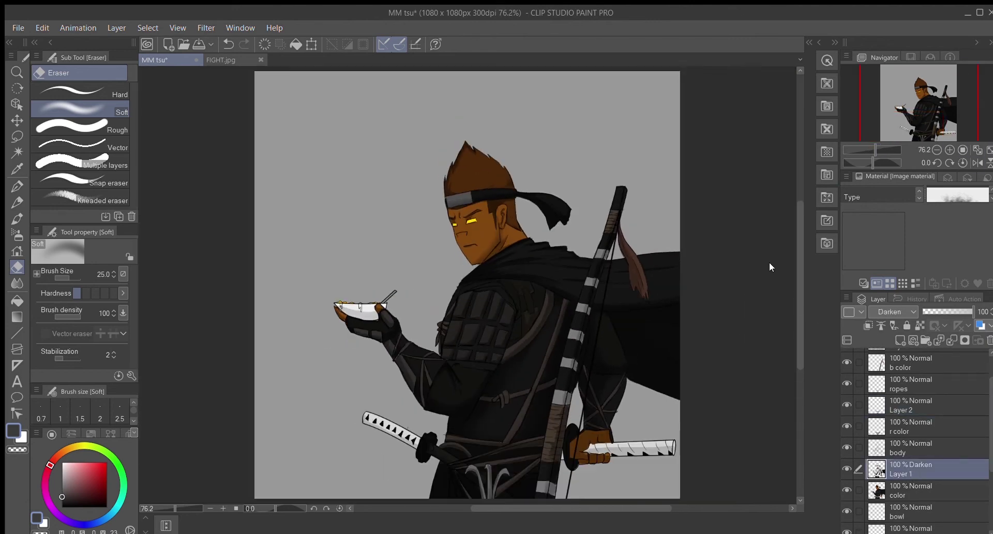
pyautogui.scroll(-2, 926, 465)
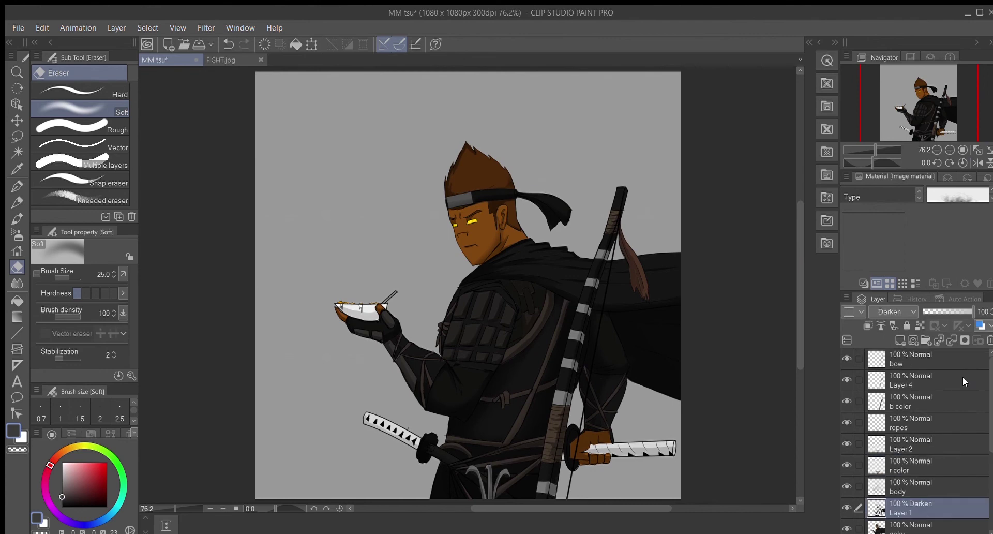
pyautogui.click(927, 484)
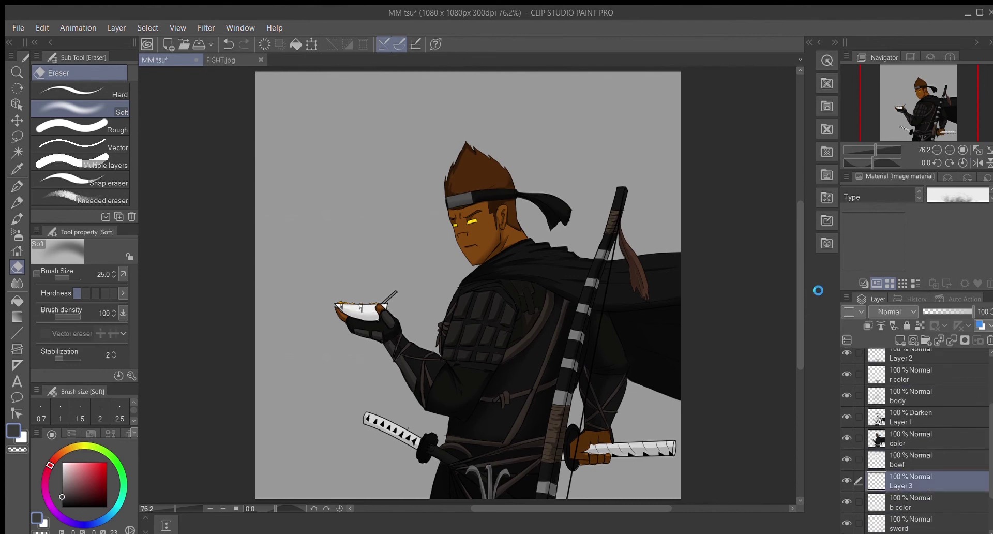
pyautogui.scroll(-2, 608, 411)
pyautogui.keyDown('ctrl'); pyautogui.keyDown('shift'); pyautogui.click(608, 410); pyautogui.keyUp('shift'); pyautogui.keyUp('ctrl')
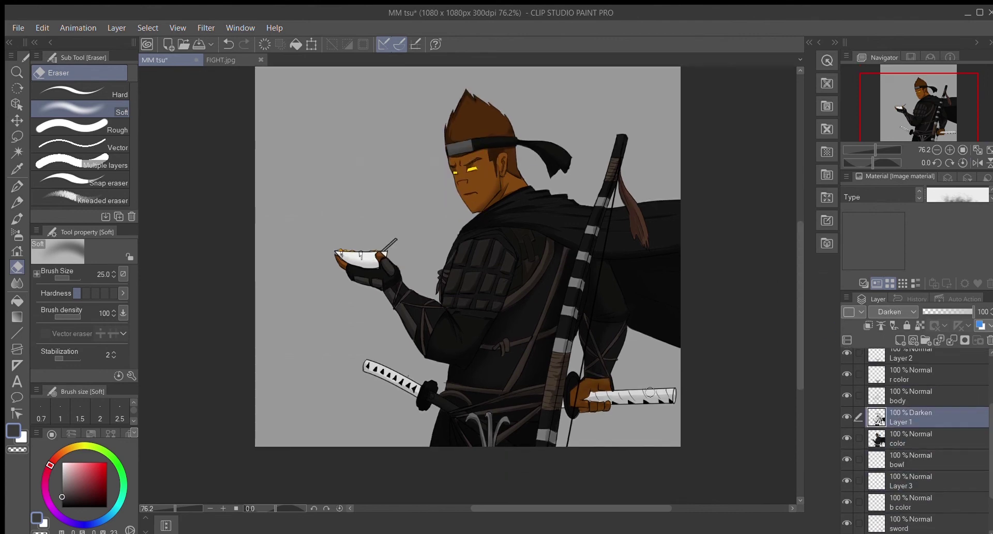
pyautogui.scroll(2, 622, 374)
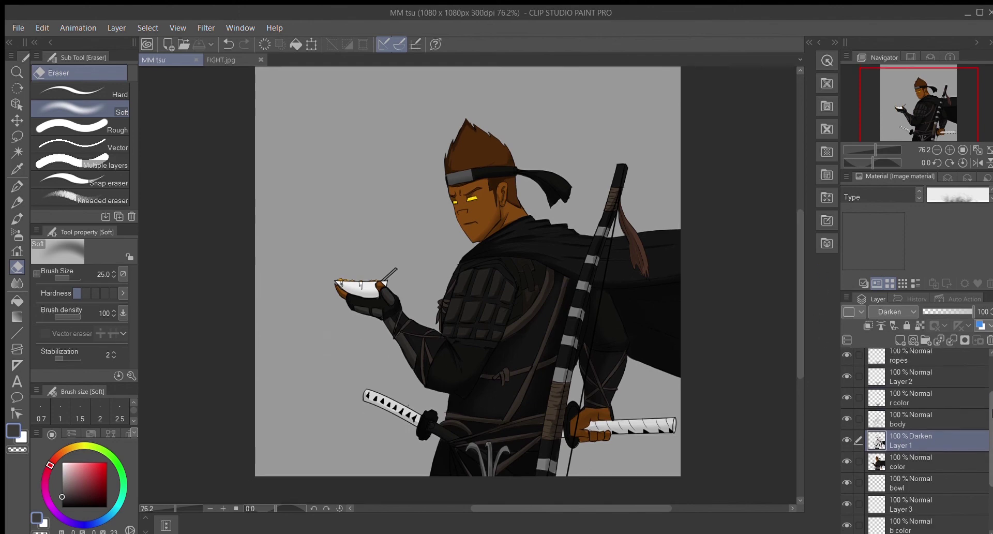
# Add Layer 5 directly above Layer 1 and set its blending mode to Add (Glow).
pyautogui.scroll(3, 480, 330)
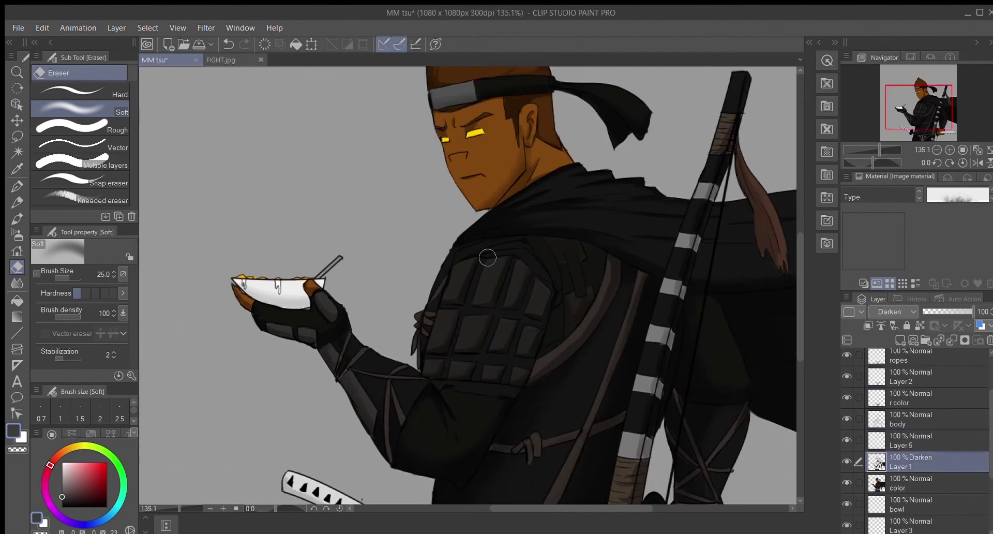
pyautogui.click(911, 440)
pyautogui.scroll(-12, 904, 310)
# Sample the skin tone and airbrush glow highlights into lassoed shapes on the nose, ear and neck with the Soft airbrush at size 70.
pyautogui.press('i')
pyautogui.moveTo(880, 150); pyautogui.dragTo(883, 158)
pyautogui.click(543, 269)
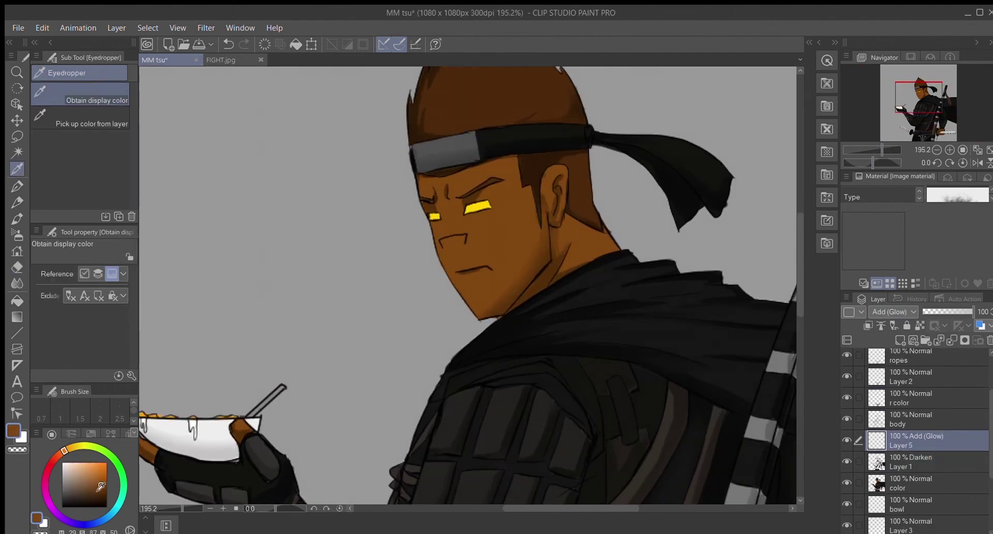
pyautogui.click(18, 137)
pyautogui.moveTo(441, 233)
pyautogui.mouseDown()
pyautogui.moveTo(440, 242)
pyautogui.moveTo(455, 238)
pyautogui.mouseUp()
pyautogui.press('b')
pyautogui.scroll(-1, 464, 292)
pyautogui.click(17, 136)
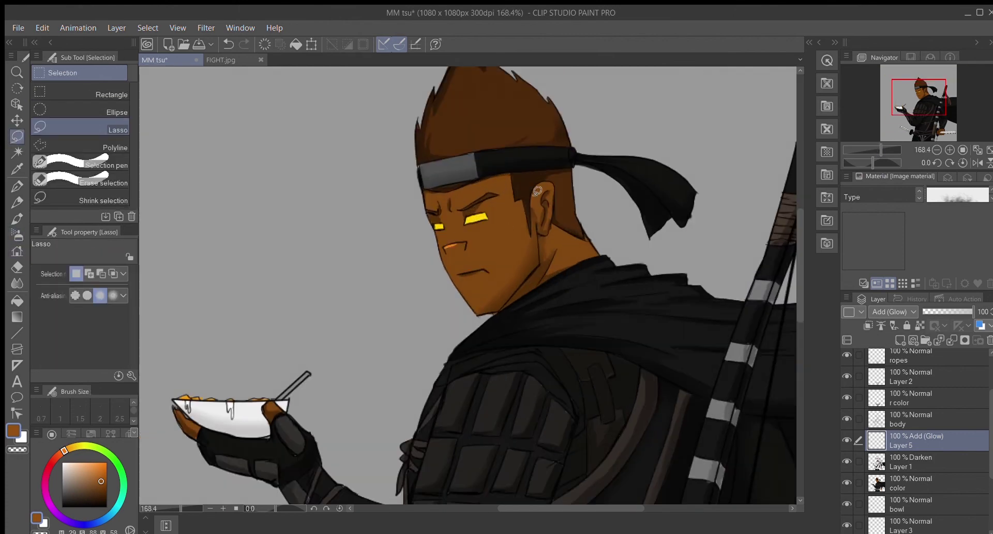
pyautogui.press('b')
pyautogui.press('m')
pyautogui.moveTo(596, 253)
pyautogui.mouseDown()
pyautogui.moveTo(578, 241)
pyautogui.moveTo(595, 253)
pyautogui.mouseUp()
pyautogui.press('b')
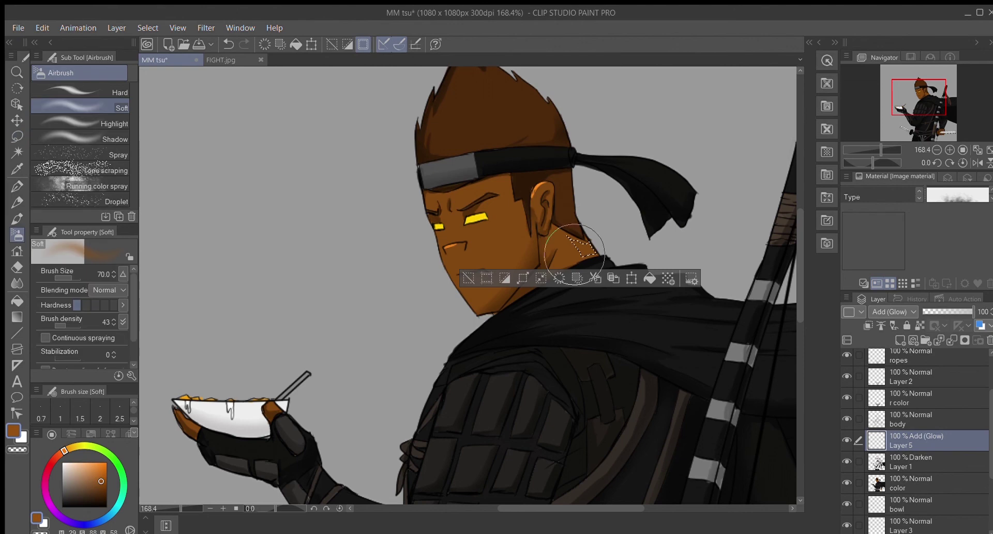
# Lasso a jagged highlight shape on the back of the hair, sample the hair's brown and airbrush it with glow.
pyautogui.scroll(-2, 754, 233)
pyautogui.press('m')
pyautogui.moveTo(533, 174)
pyautogui.mouseDown()
pyautogui.moveTo(511, 170)
pyautogui.moveTo(535, 178)
pyautogui.mouseUp()
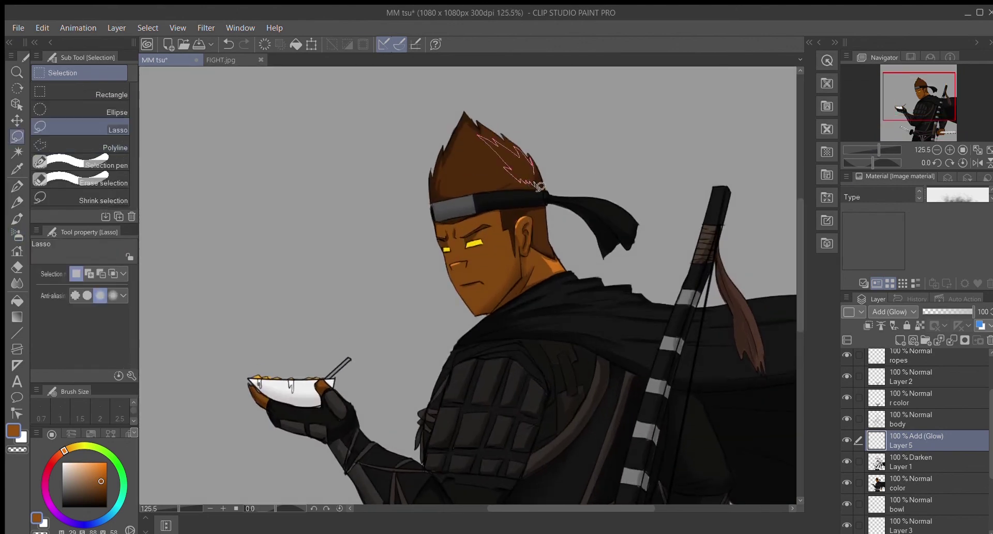
pyautogui.press('i')
pyautogui.click(497, 171)
pyautogui.press('b')
pyautogui.scroll(-2, 794, 259)
# Sample the shoulder armor's grey and airbrush glow into narrow lassoed highlights on its first plates.
pyautogui.scroll(4, 466, 437)
pyautogui.press('m')
pyautogui.press('i')
pyautogui.moveTo(459, 258)
pyautogui.mouseDown()
pyautogui.moveTo(440, 294)
pyautogui.moveTo(450, 290)
pyautogui.moveTo(432, 347)
pyautogui.mouseUp()
pyautogui.click(499, 276)
pyautogui.press('b')
pyautogui.press('m')
pyautogui.press('b')
pyautogui.hotkey('ctrl', 'd')
# Lasso and airbrush slim glow highlights on the remaining upper and middle plates of the shoulder armor.
pyautogui.scroll(-1, 462, 298)
pyautogui.press('m')
pyautogui.moveTo(455, 310); pyautogui.dragTo(497, 341)
pyautogui.press('b')
pyautogui.moveTo(487, 280); pyautogui.dragTo(466, 326)
pyautogui.press('m')
pyautogui.moveTo(476, 259); pyautogui.dragTo(497, 301)
pyautogui.press('b')
pyautogui.moveTo(492, 258); pyautogui.dragTo(413, 348)
pyautogui.press('m')
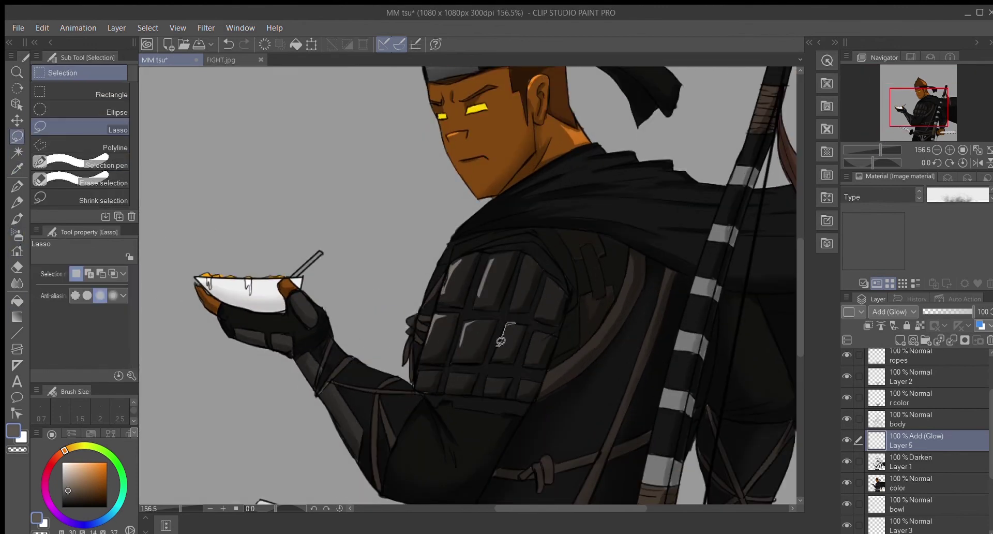
pyautogui.press('b')
pyautogui.press('m')
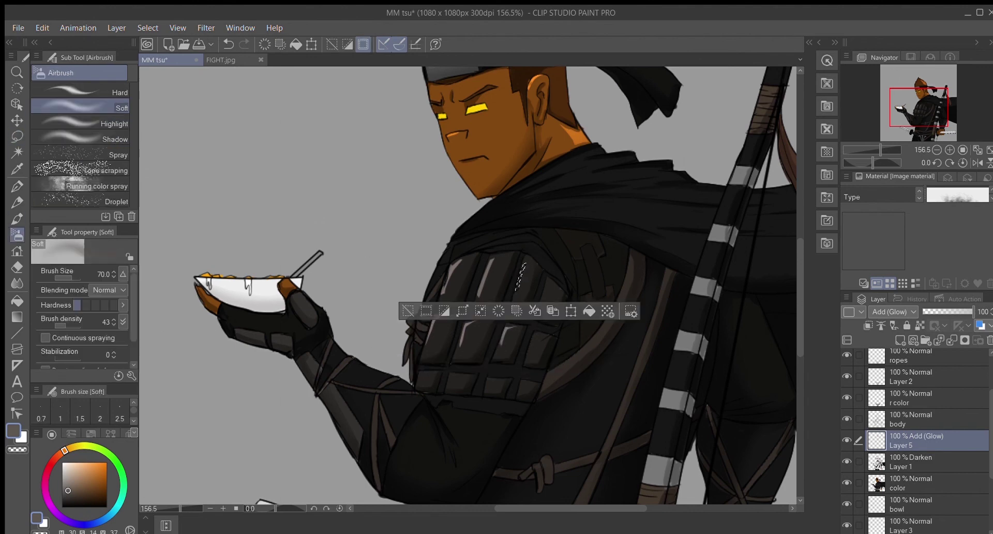
pyautogui.press('b')
# Lasso a highlight shape at the raised arm's elbow, sample a dark tone from the clothing and airbrush it with glow.
pyautogui.hotkey('ctrl', '0')
pyautogui.moveTo(875, 149); pyautogui.dragTo(881, 149)
pyautogui.press('m')
pyautogui.moveTo(421, 338)
pyautogui.mouseDown()
pyautogui.moveTo(458, 391)
pyautogui.moveTo(421, 339)
pyautogui.mouseUp()
pyautogui.press('i')
pyautogui.click(484, 343)
pyautogui.press('b')
pyautogui.hotkey('ctrl', '0')
pyautogui.press('m')
pyautogui.hotkey('ctrl', 'd')
# Lasso a jagged highlight on the cape folds below the neck, sample the cape color and airbrush it with glow.
pyautogui.moveTo(873, 150); pyautogui.dragTo(876, 149)
pyautogui.moveTo(494, 187)
pyautogui.mouseDown()
pyautogui.moveTo(548, 168)
pyautogui.moveTo(494, 187)
pyautogui.mouseUp()
pyautogui.press('i')
pyautogui.click(608, 174)
pyautogui.press('b')
pyautogui.hotkey('ctrl', 'd')
# Lasso a shape along the cape's upper edge near the bow and airbrush a glow highlight into it.
pyautogui.click(874, 150)
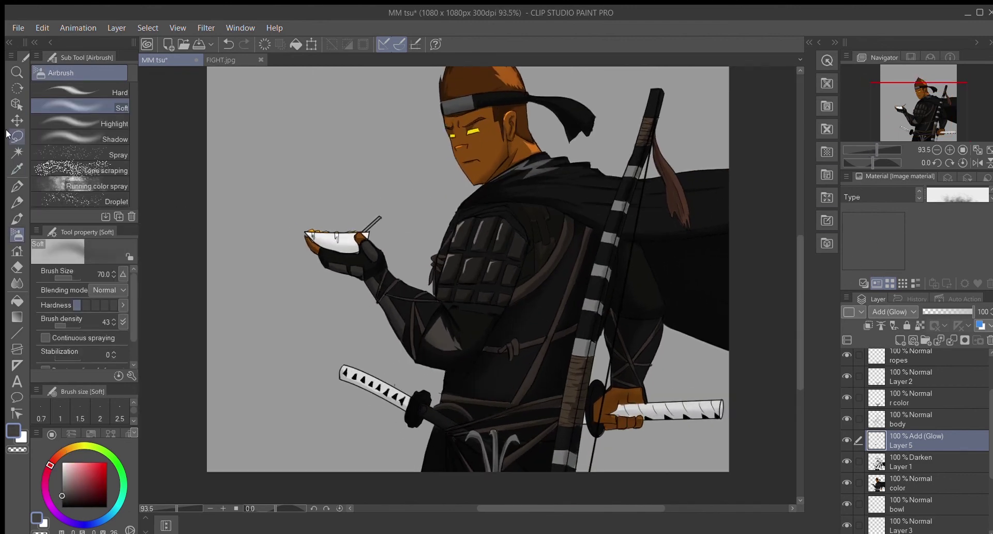
pyautogui.press('m')
pyautogui.moveTo(651, 179)
pyautogui.mouseDown()
pyautogui.moveTo(711, 169)
pyautogui.moveTo(653, 179)
pyautogui.mouseUp()
pyautogui.press('b')
pyautogui.moveTo(876, 149); pyautogui.dragTo(879, 150)
pyautogui.hotkey('ctrl', 'd')
# Sample the brown of the shoulder strap and airbrush a glow highlight along it on Layer 5.
pyautogui.press('m')
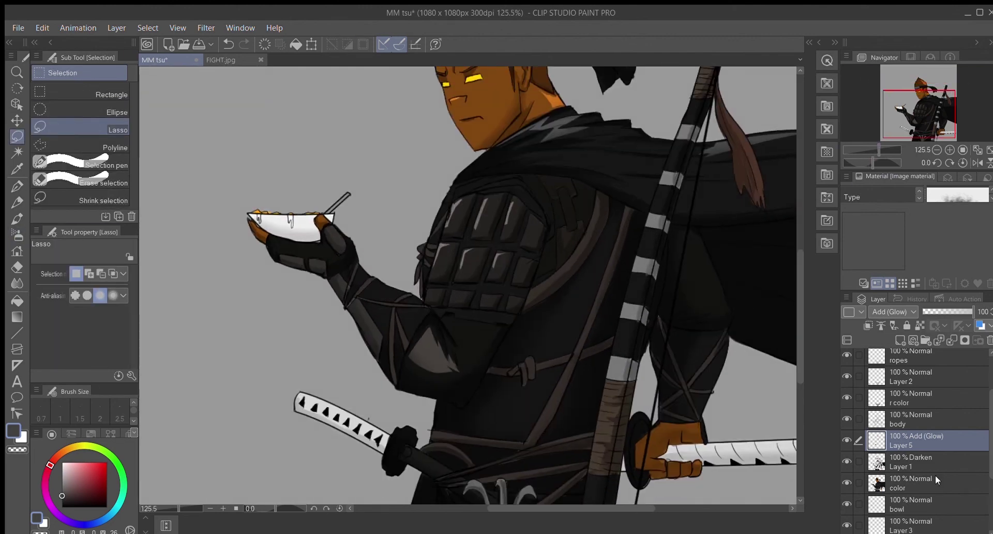
pyautogui.click(911, 461)
pyautogui.press('e')
pyautogui.hotkey('alt', ']')
pyautogui.keyDown('alt'); pyautogui.click(572, 256); pyautogui.keyUp('alt')
pyautogui.press('b')
pyautogui.moveTo(879, 150); pyautogui.dragTo(873, 147)
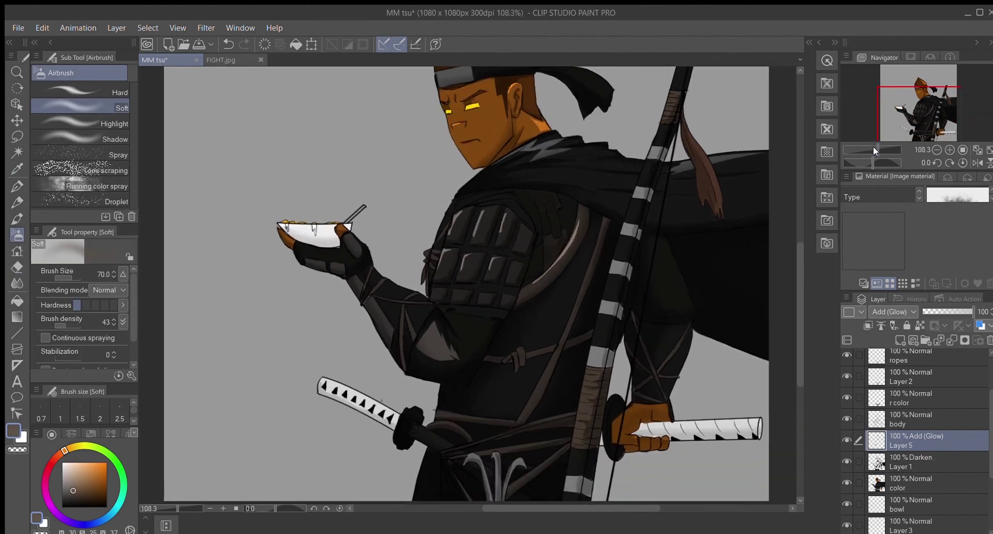
# Add Layer 6 above Layer 2 with the Add (Glow) blending mode.
pyautogui.press('p')
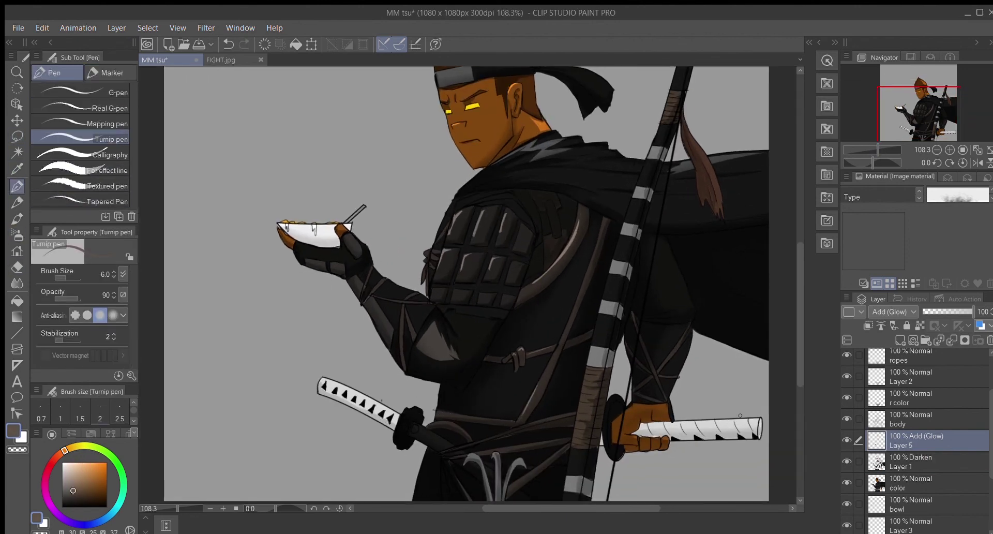
pyautogui.hotkey('ctrl', 'shift', 'n')
pyautogui.hotkey('ctrl', '0')
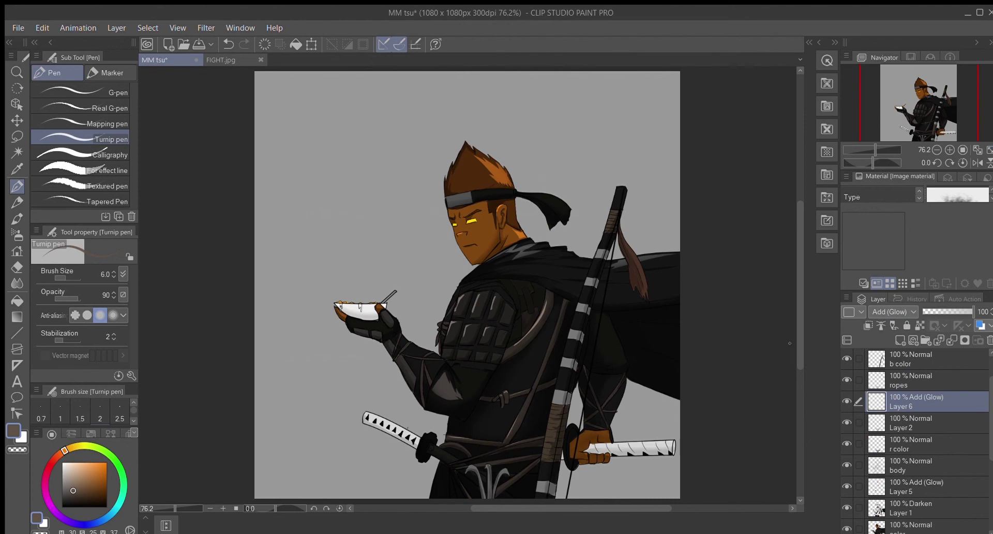
# Add glow highlights to the glove and forearm guard of the bowl-holding arm on Layer 5, and save the file.
pyautogui.hotkey('ctrl', '+')
pyautogui.click(910, 486)
pyautogui.click(17, 136)
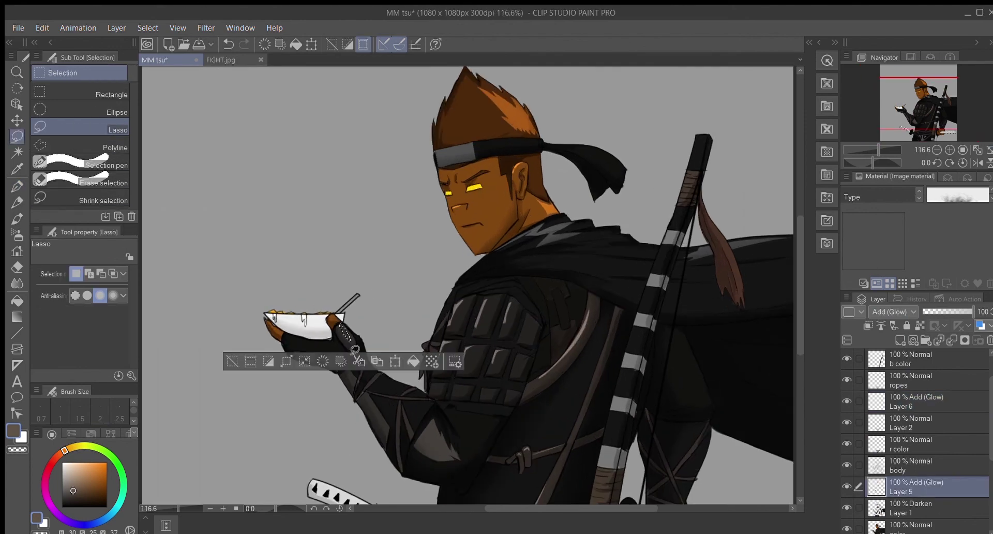
pyautogui.press('p')
pyautogui.hotkey('ctrl', 'd')
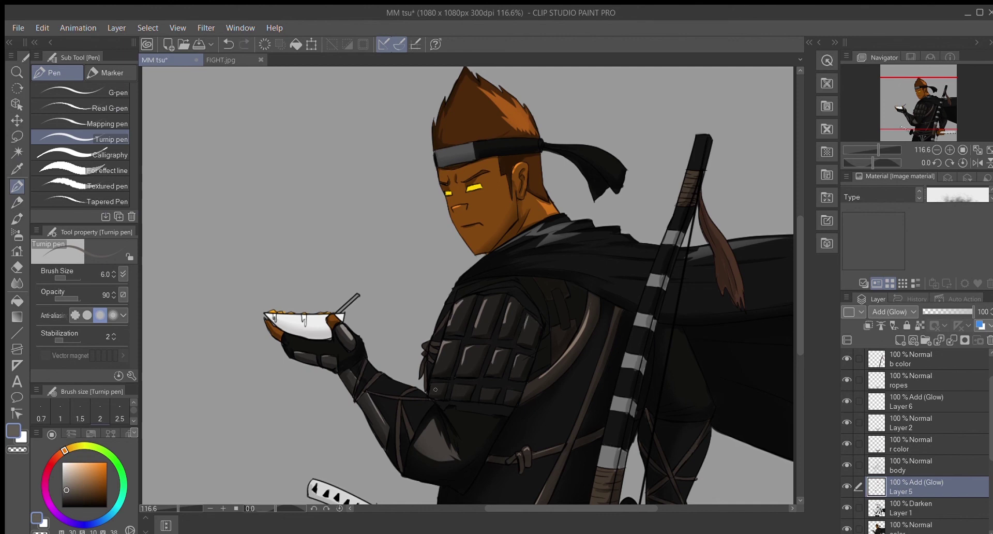
pyautogui.click(978, 149)
pyautogui.hotkey('ctrl', 's')
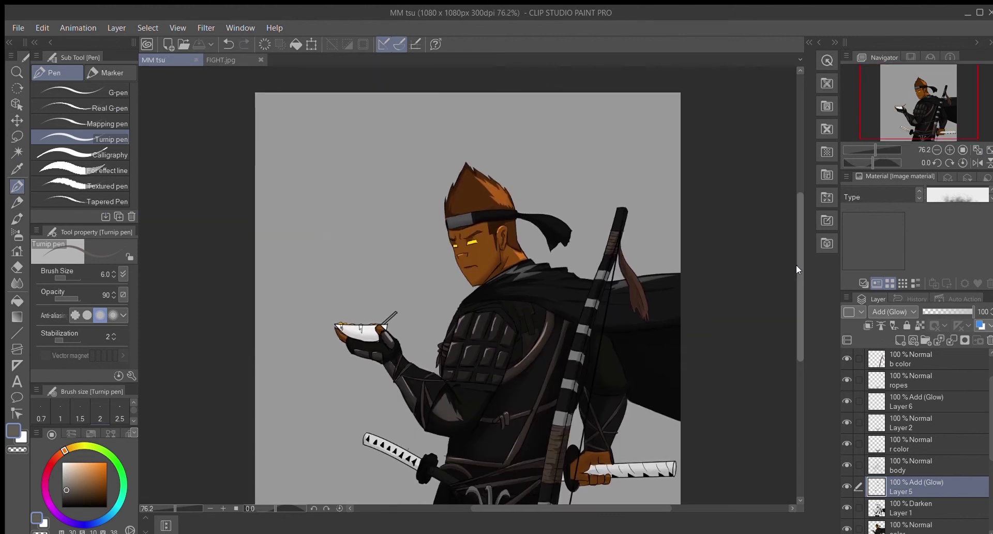
# Tone down the glow highlights on the hair, neck, cape and elbow with the soft eraser at size 25.
pyautogui.scroll(3, 789, 390)
pyautogui.press('e')
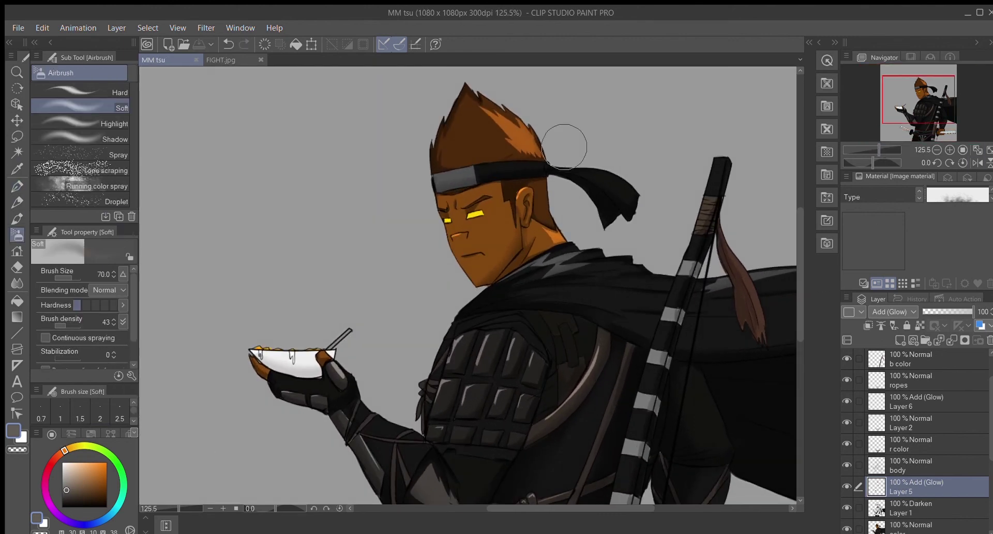
pyautogui.click(103, 110)
pyautogui.moveTo(486, 117)
pyautogui.mouseDown()
pyautogui.moveTo(533, 155)
pyautogui.moveTo(525, 137)
pyautogui.mouseUp()
pyautogui.hotkey('ctrl', '0')
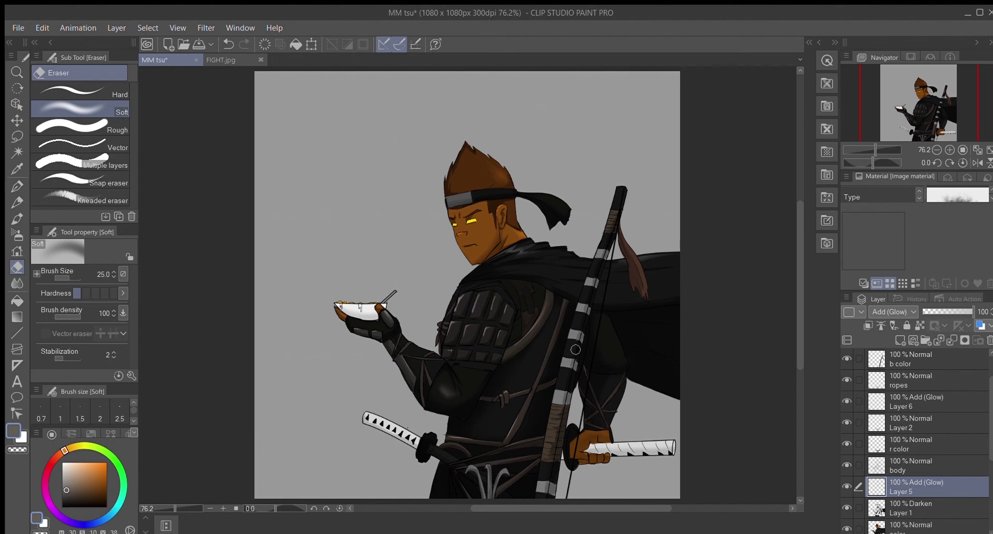
# Lasso a highlight shape on the headband's metal plate and add a soft grey glow to it.
pyautogui.scroll(5, 471, 210)
pyautogui.press('m')
pyautogui.moveTo(466, 177)
pyautogui.mouseDown()
pyautogui.moveTo(425, 185)
pyautogui.moveTo(465, 181)
pyautogui.mouseUp()
pyautogui.press('e')
pyautogui.hotkey('ctrl', 'd')
pyautogui.scroll(-3, 465, 288)
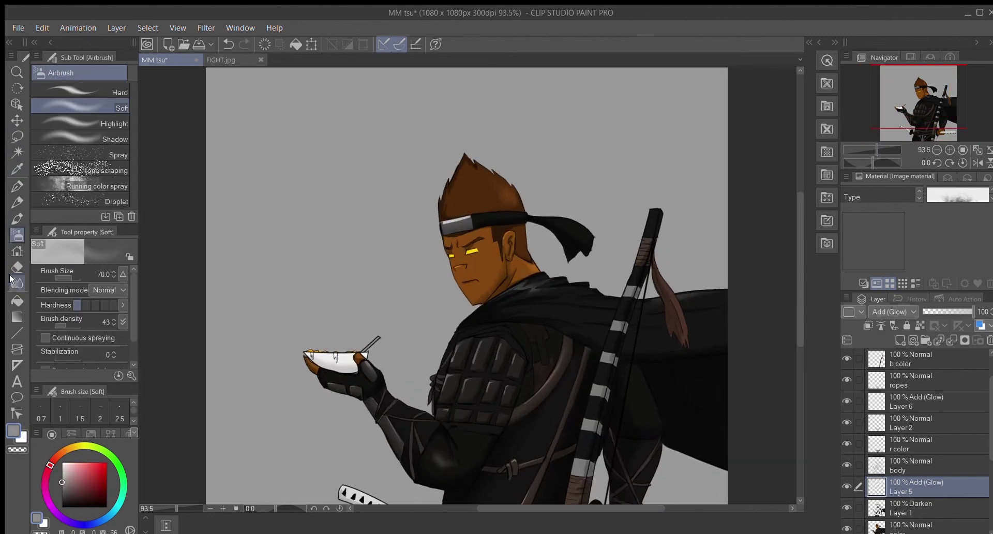
# Sample a dark grey, touch up the headband's tail with the Turnip pen at size 6, and save the file.
pyautogui.scroll(1, 287, 226)
pyautogui.press('p')
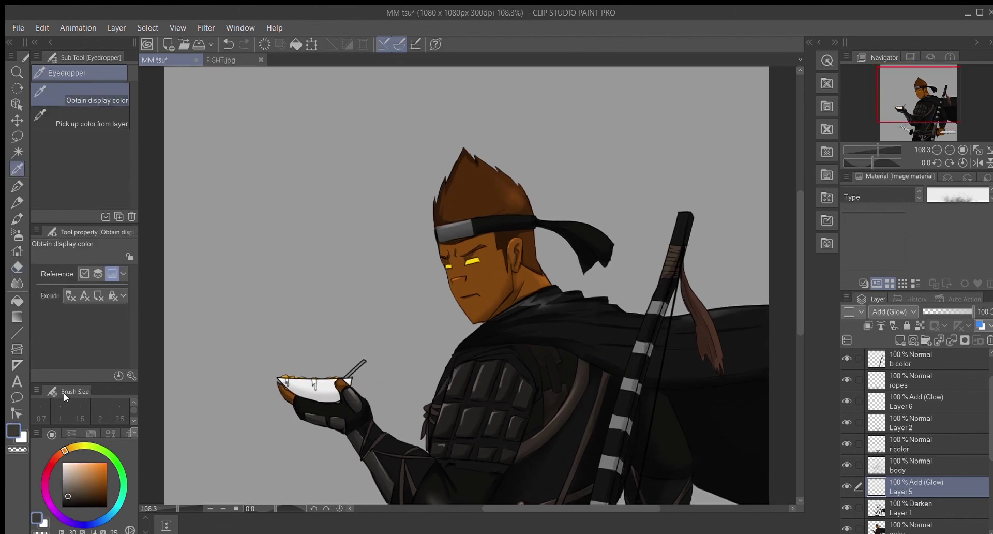
pyautogui.press('p')
pyautogui.hotkey('ctrl', 'z')
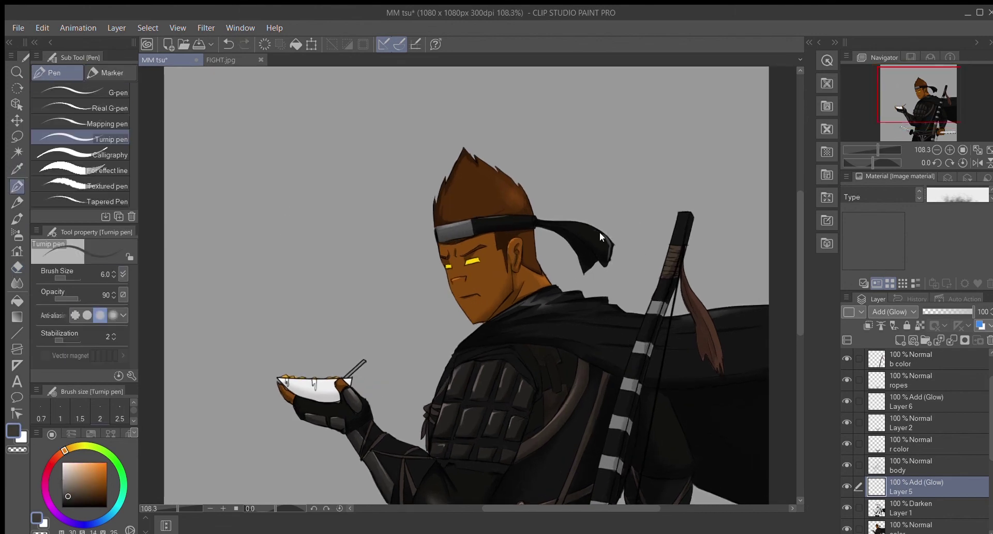
pyautogui.hotkey('ctrl', '0')
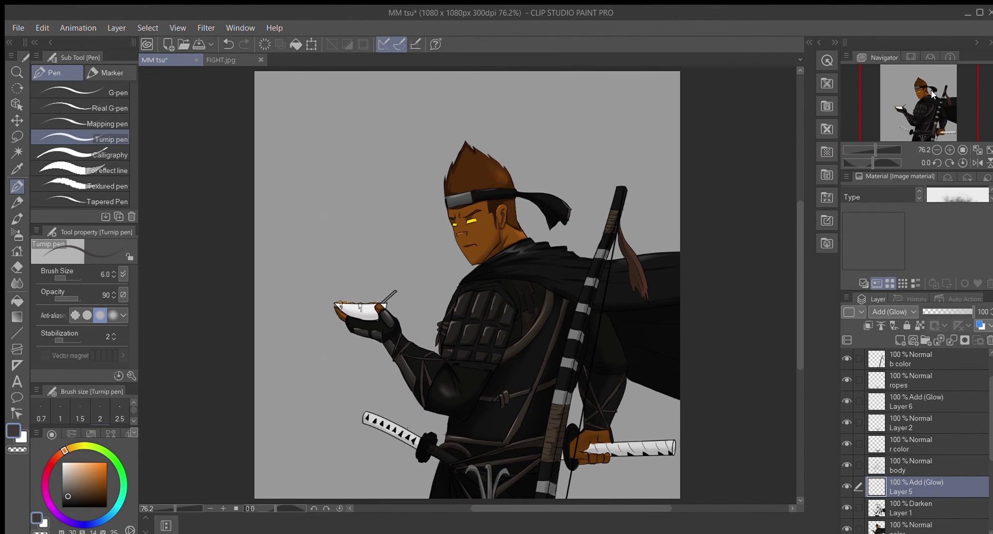
pyautogui.hotkey('ctrl', 's')
# Sample a light grey, add glow highlights to the metal claw tips at the waist on Layer 6, and save the file.
pyautogui.scroll(5, 792, 328)
pyautogui.scroll(2, 927, 439)
pyautogui.click(910, 440)
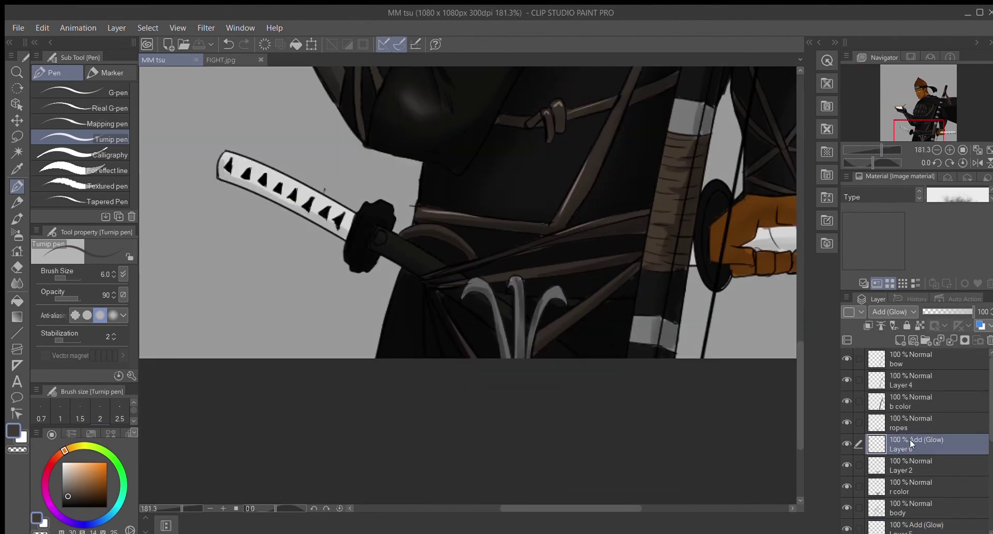
pyautogui.keyDown('alt'); pyautogui.click(477, 289); pyautogui.keyUp('alt')
pyautogui.moveTo(464, 298); pyautogui.dragTo(482, 292)
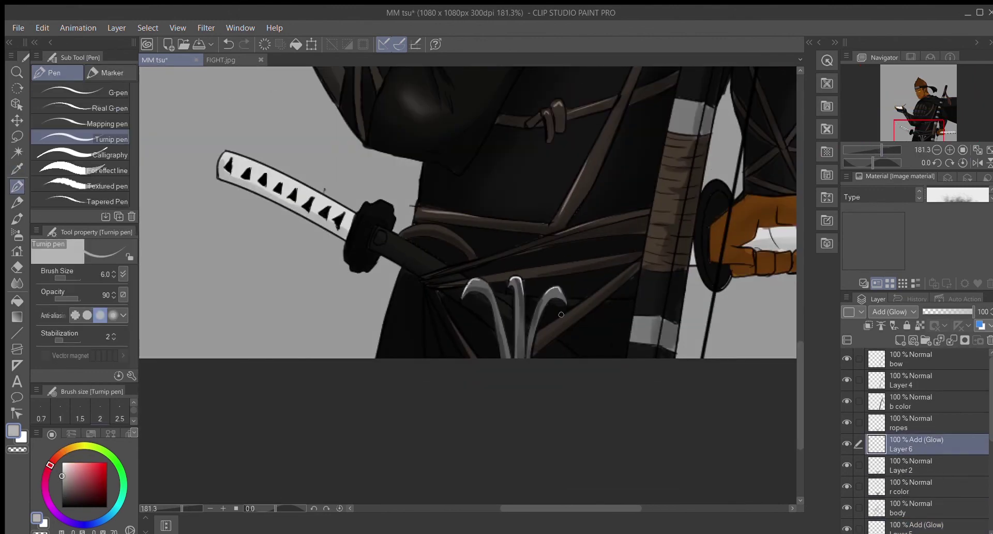
pyautogui.hotkey('ctrl', '0')
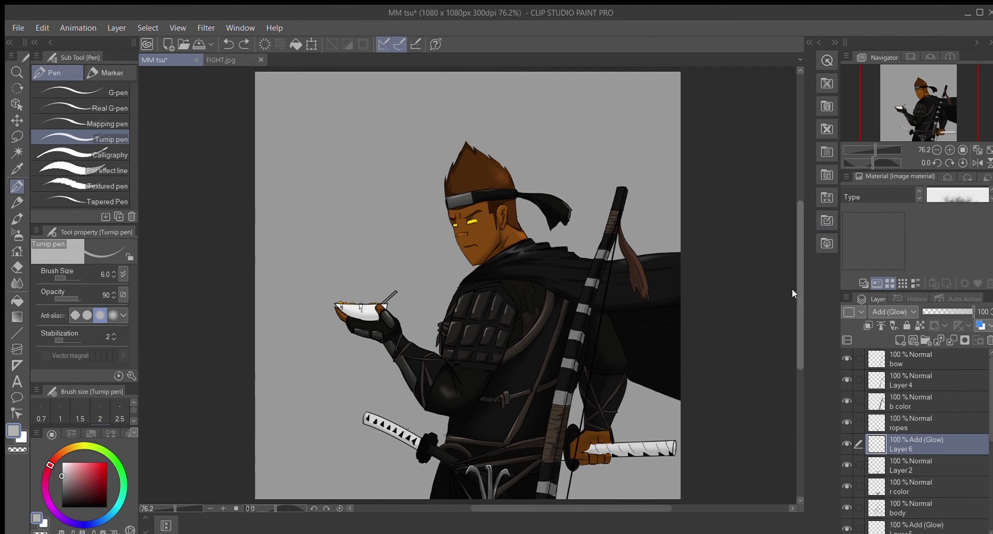
pyautogui.hotkey('ctrl', 's')
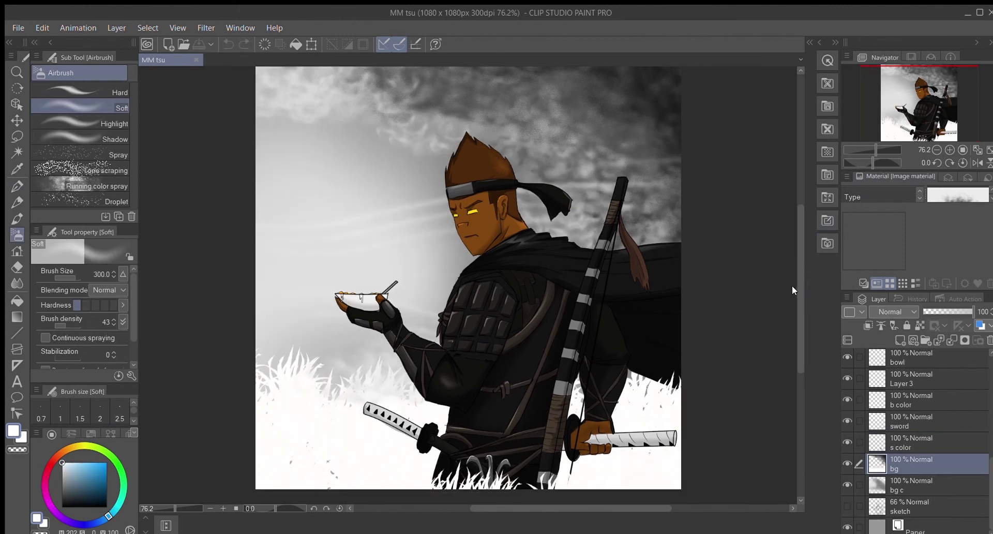
# Dot small grey glow specks across the bent arm's sleeve on Layer 5 with the Turnip pen at size 4.
pyautogui.hotkey('ctrl', '+')
pyautogui.hotkey('ctrl', '+')
pyautogui.scroll(3, 927, 440)
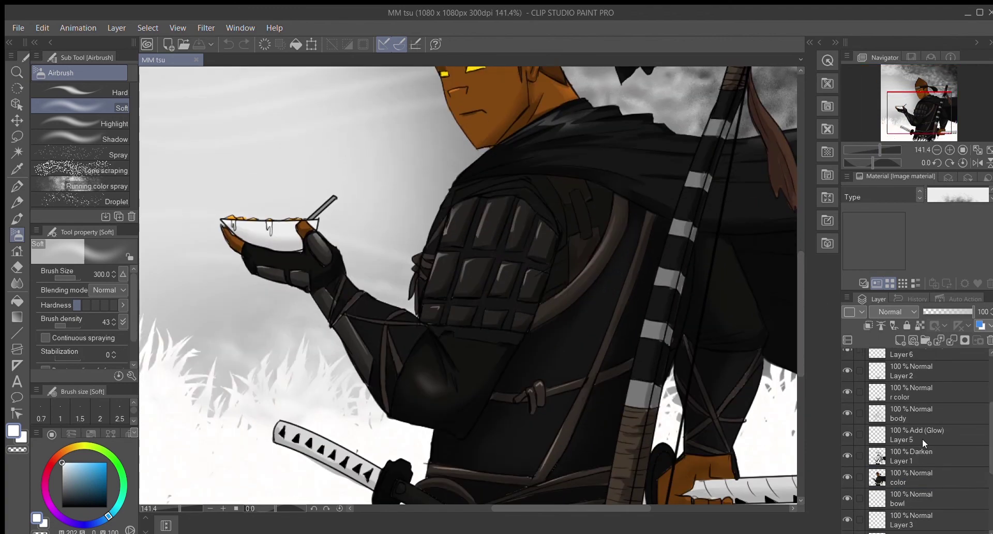
pyautogui.click(926, 440)
pyautogui.press('p')
pyautogui.click(454, 407)
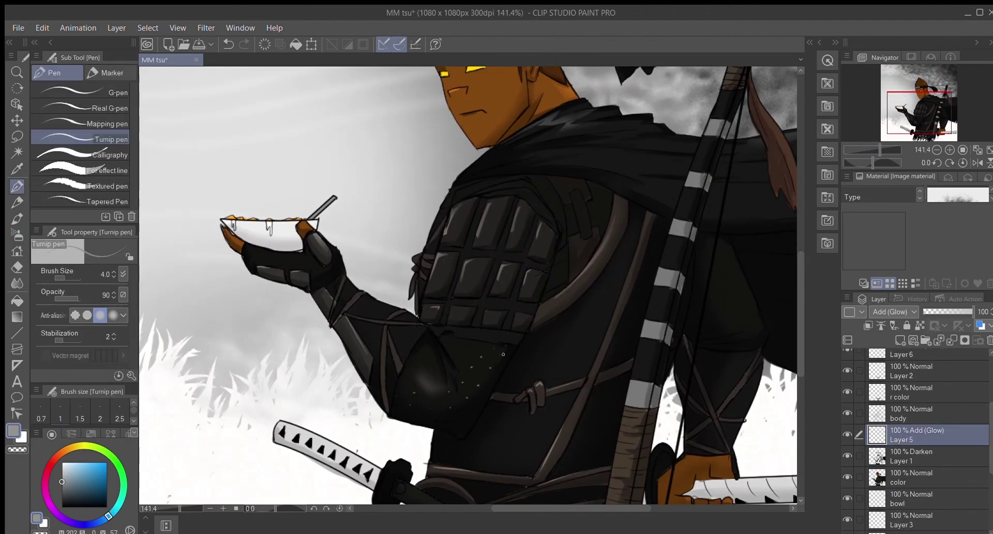
pyautogui.moveTo(880, 150); pyautogui.dragTo(874, 152)
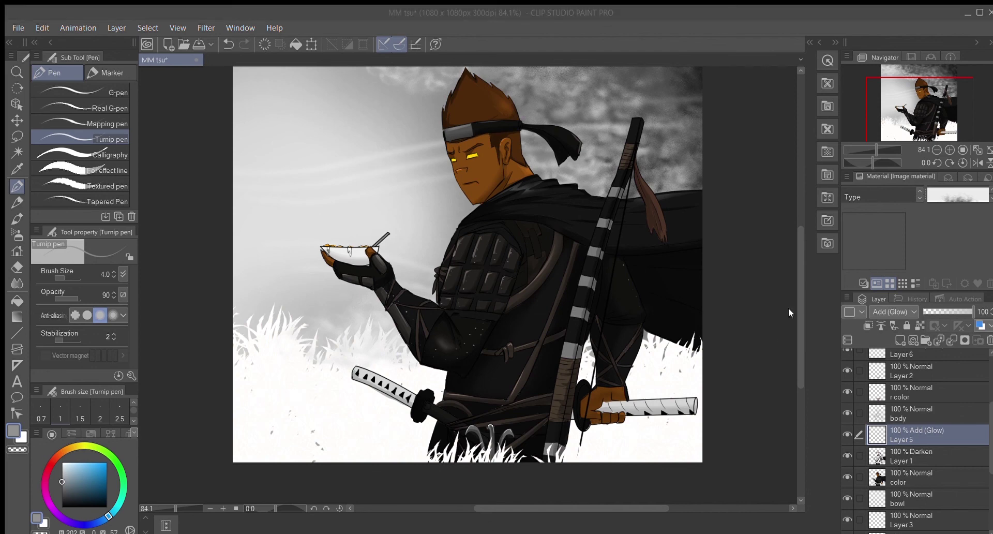
# Sample the eyes' yellow and paint a soft glow around both eyes on the body layer with the Soft airbrush at size 17.
pyautogui.press('e')
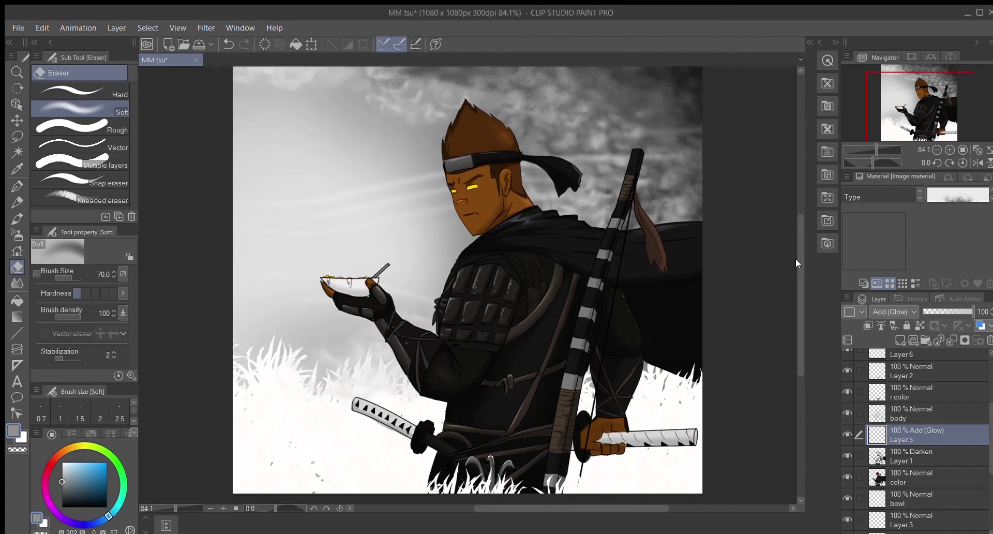
pyautogui.scroll(5, 798, 252)
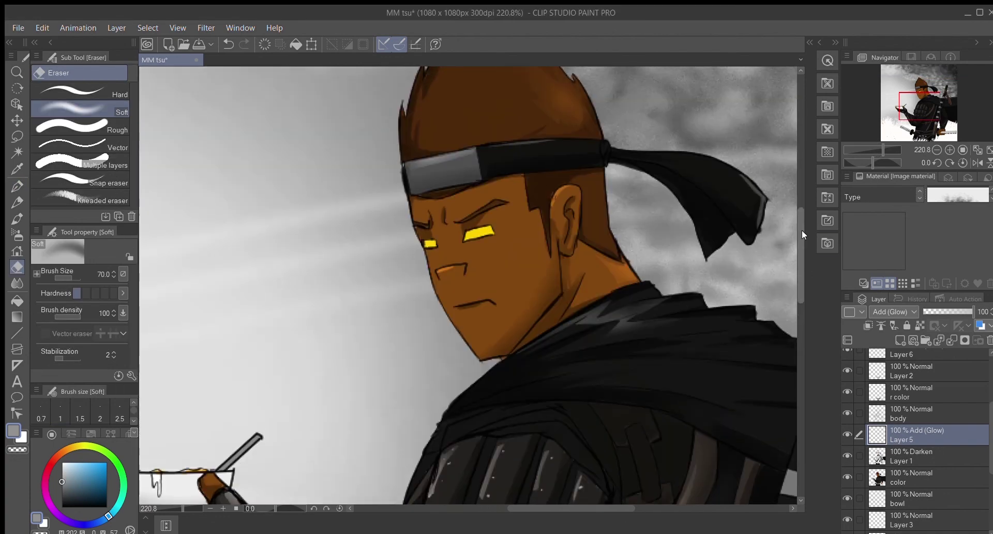
pyautogui.scroll(3, 915, 440)
pyautogui.scroll(-3, 916, 440)
pyautogui.click(911, 378)
pyautogui.press('b')
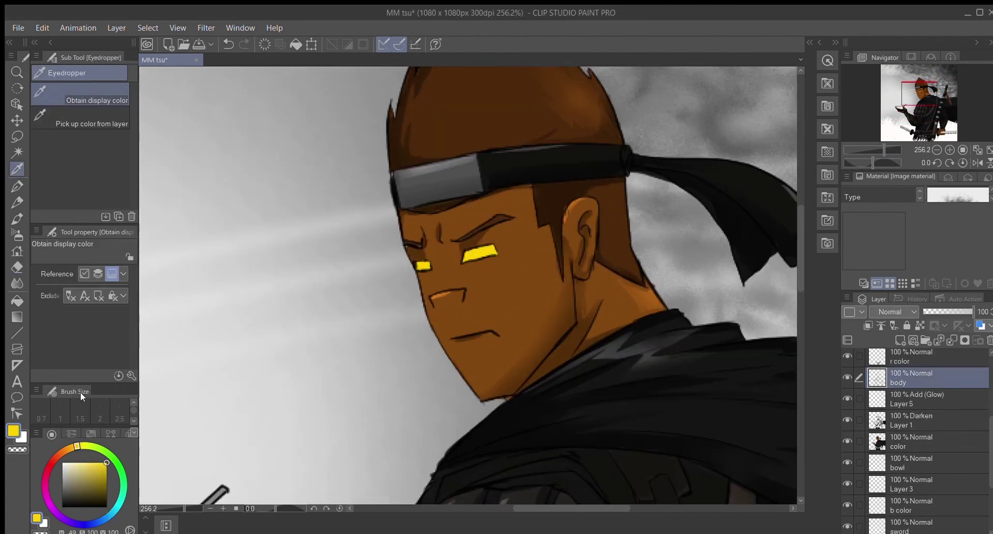
pyautogui.moveTo(469, 256); pyautogui.dragTo(496, 251)
pyautogui.moveTo(414, 265); pyautogui.dragTo(487, 256)
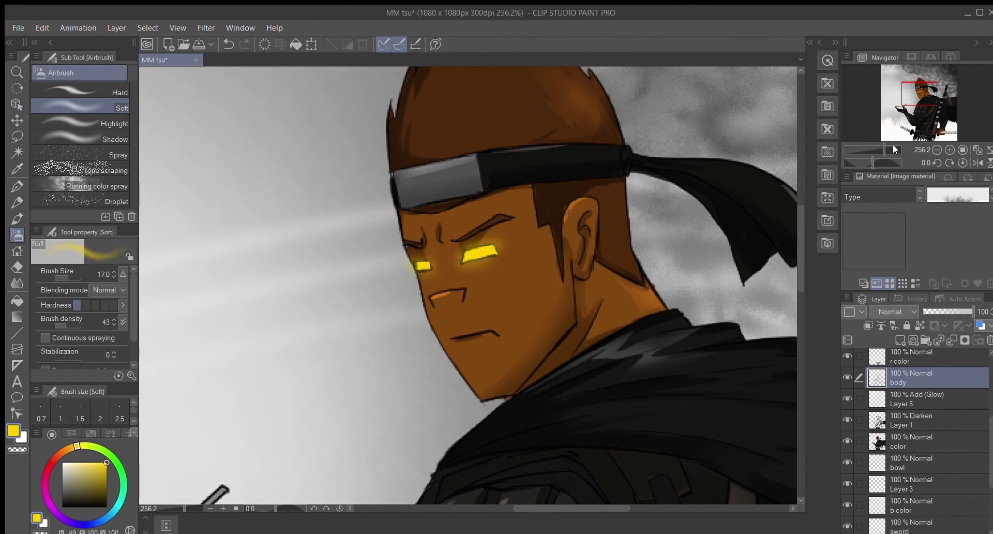
# Refine the yellow glow around the eyes with the Soft airbrush at size 3, and save the file.
pyautogui.scroll(-5, 524, 206)
pyautogui.scroll(4, 525, 205)
pyautogui.press('[')
pyautogui.press('[')
pyautogui.press('[')
pyautogui.press('[')
pyautogui.press('[')
pyautogui.press('[')
pyautogui.press('[')
pyautogui.press('[')
pyautogui.press('[')
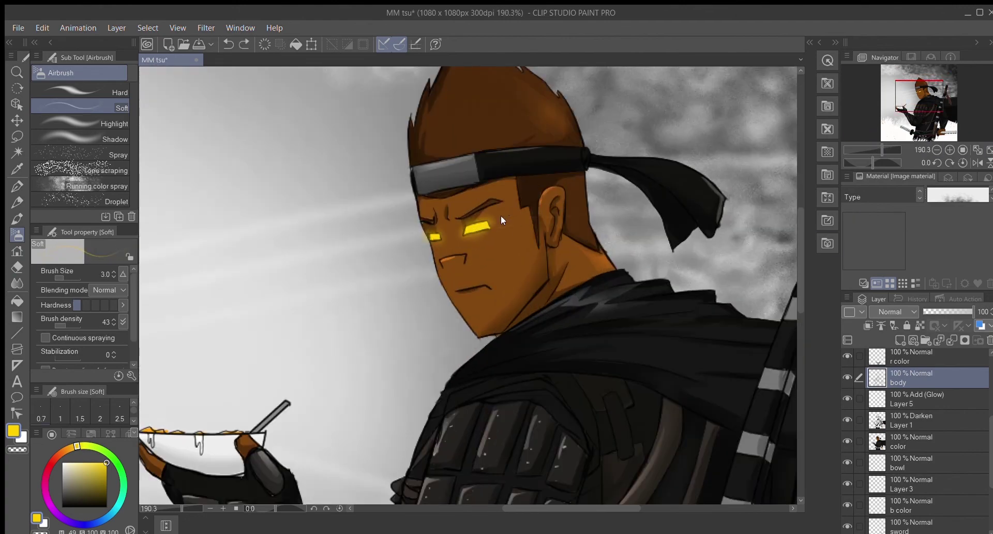
pyautogui.scroll(-4, 558, 215)
pyautogui.scroll(2, 558, 215)
pyautogui.scroll(-2, 558, 214)
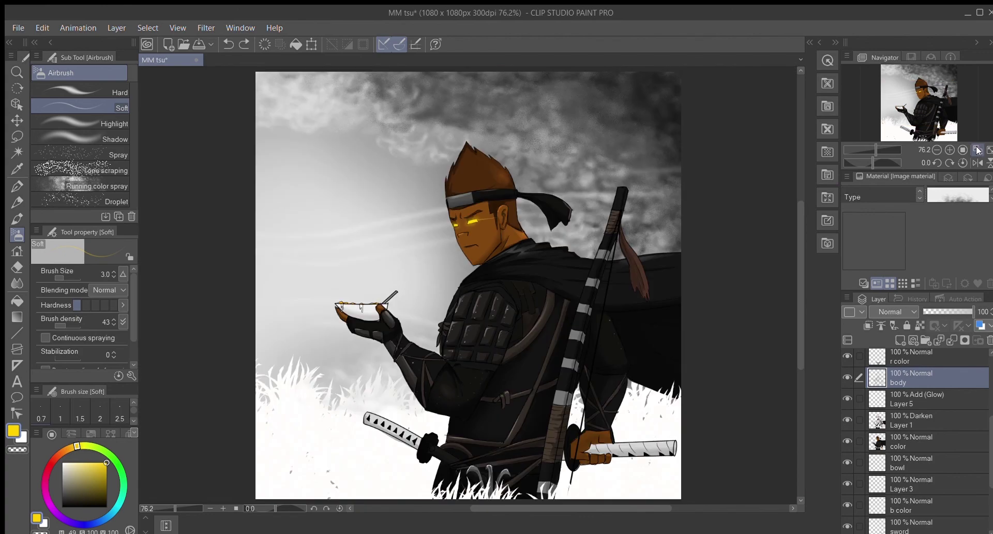
pyautogui.scroll(3, 852, 151)
pyautogui.scroll(-3, 852, 151)
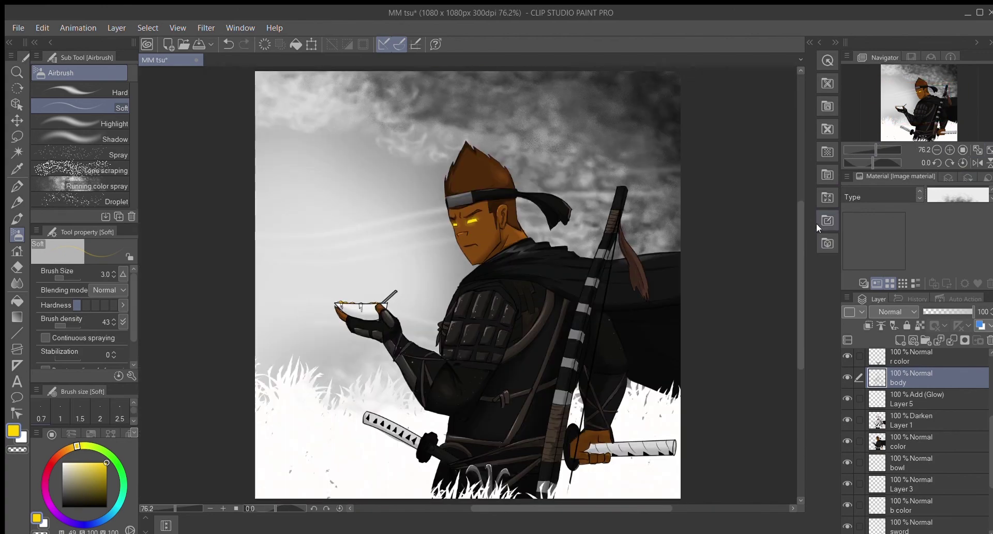
pyautogui.hotkey('ctrl', 's')
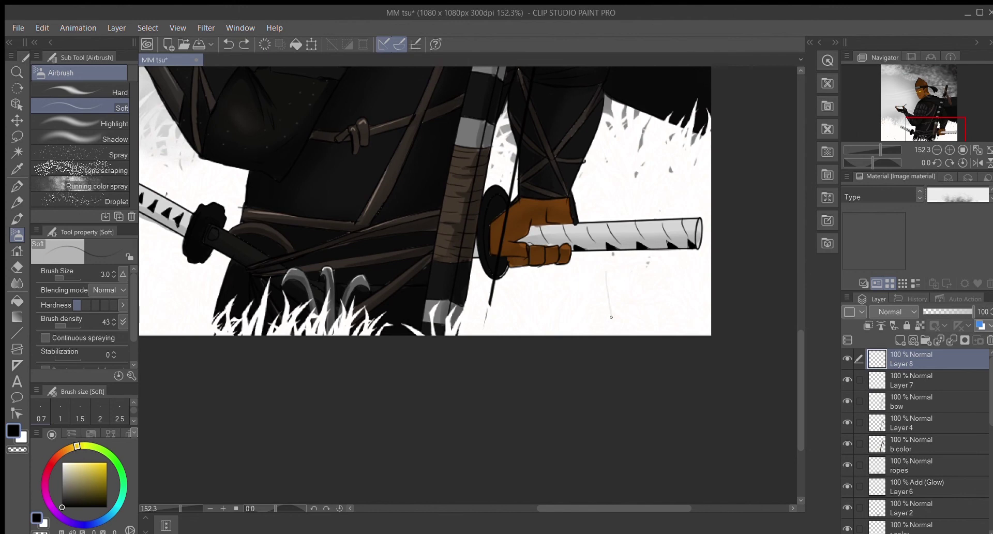
# Sign the artwork in black below the held sword's hilt on Layer 8 with the Turnip pen at size 4, and save the file.
pyautogui.press('p')
pyautogui.moveTo(610, 284); pyautogui.dragTo(662, 334)
pyautogui.scroll(-3, 795, 291)
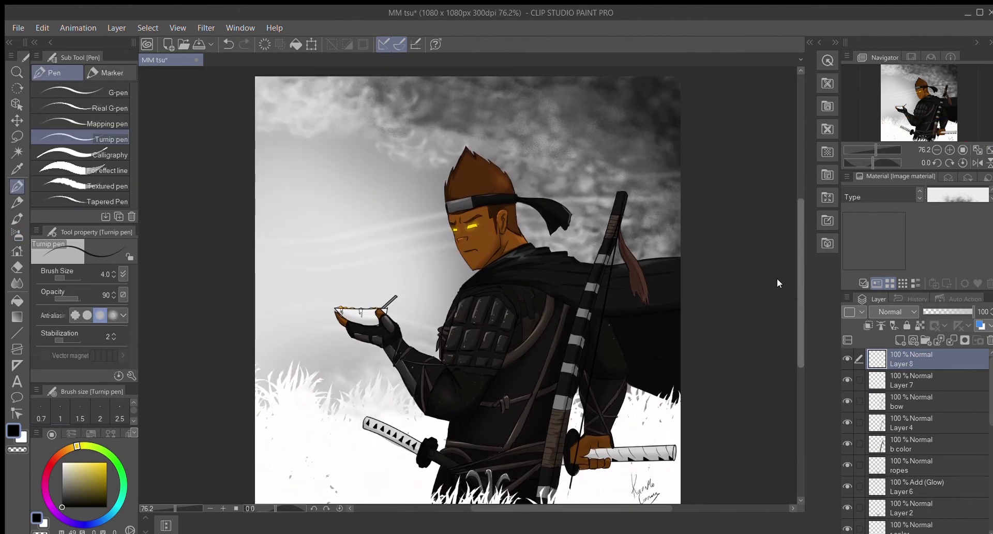
pyautogui.hotkey('ctrl', 's')
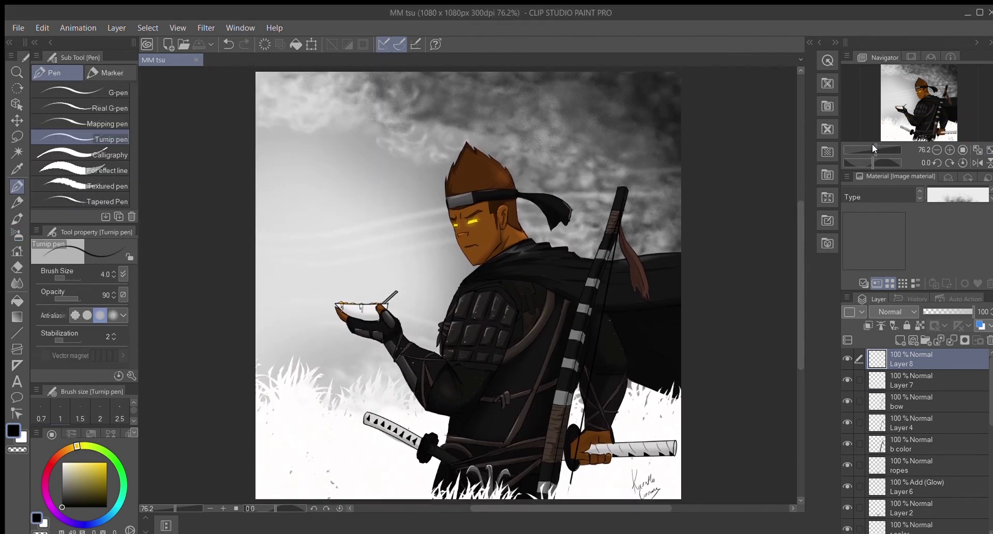
# Create a new layer above the signature and choose the Fallen leaves brush from the Vegetation decorations.
pyautogui.press('p')
pyautogui.click(901, 340)
pyautogui.click(17, 251)
pyautogui.scroll(-3, 83, 181)
pyautogui.click(110, 107)
pyautogui.click(83, 178)
pyautogui.scroll(3, 82, 179)
pyautogui.click(80, 160)
pyautogui.scroll(-3, 83, 181)
pyautogui.click(83, 179)
# Scatter red fallen leaves across the scene on Layer 9 with the brush at size 150, and save the file.
pyautogui.moveTo(305, 311)
pyautogui.mouseDown()
pyautogui.moveTo(651, 271)
pyautogui.moveTo(644, 392)
pyautogui.moveTo(619, 483)
pyautogui.mouseUp()
pyautogui.moveTo(303, 182)
pyautogui.mouseDown()
pyautogui.moveTo(560, 151)
pyautogui.moveTo(569, 175)
pyautogui.mouseUp()
pyautogui.click(280, 463)
pyautogui.click(274, 443)
pyautogui.click(666, 406)
pyautogui.moveTo(380, 222); pyautogui.dragTo(336, 234)
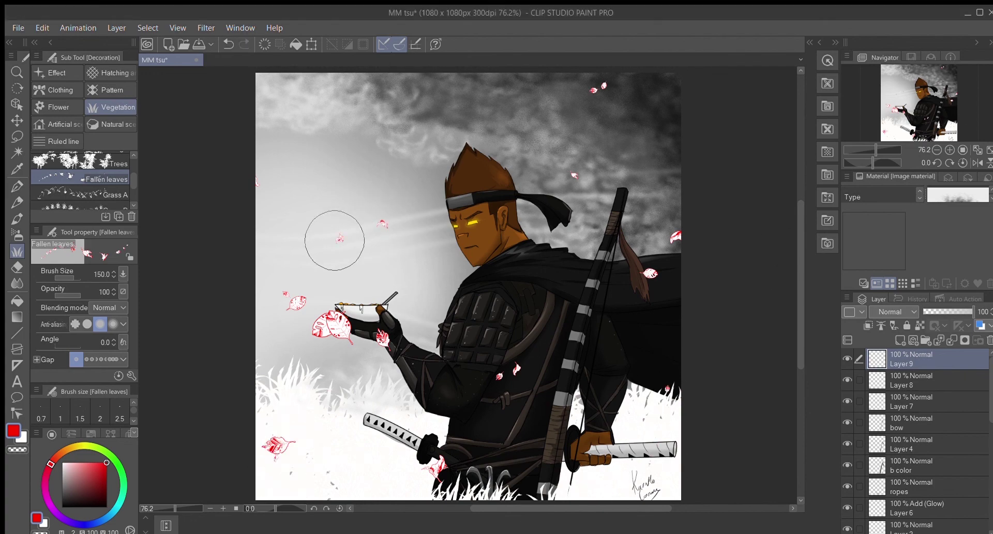
pyautogui.hotkey('ctrl', 's')
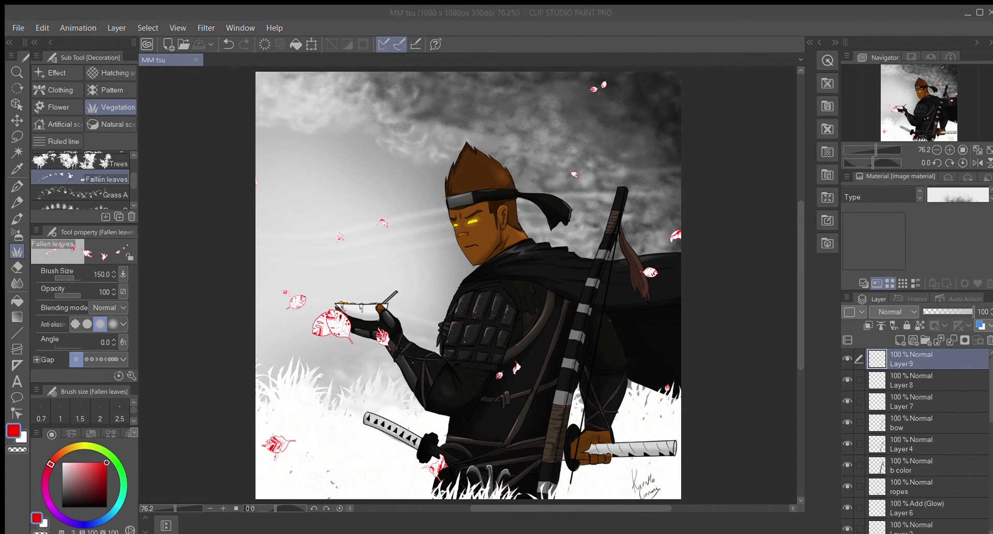
# Create a new layer above the leaves and switch to the Text tool.
pyautogui.click(901, 340)
pyautogui.scroll(1, 468, 285)
pyautogui.press('t')
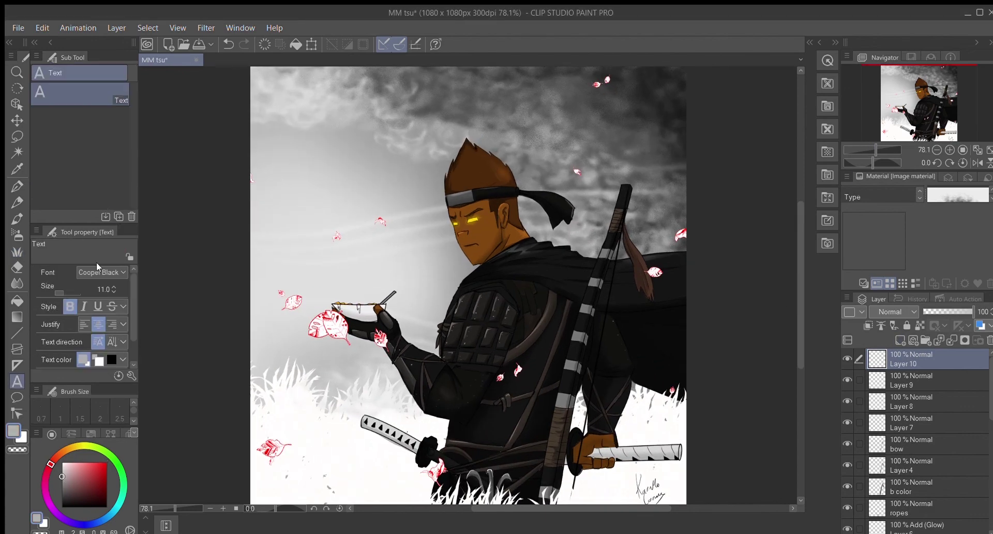